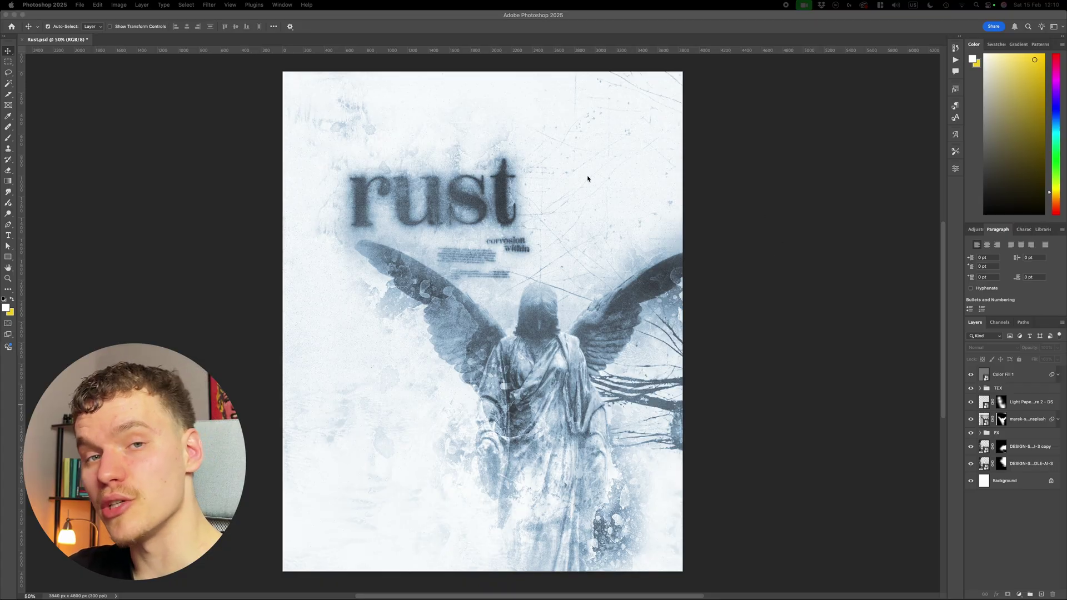
Create a new document of 3840 × 4800 pixels at 300 pixels/inch with a white background.
left_click(733, 197)
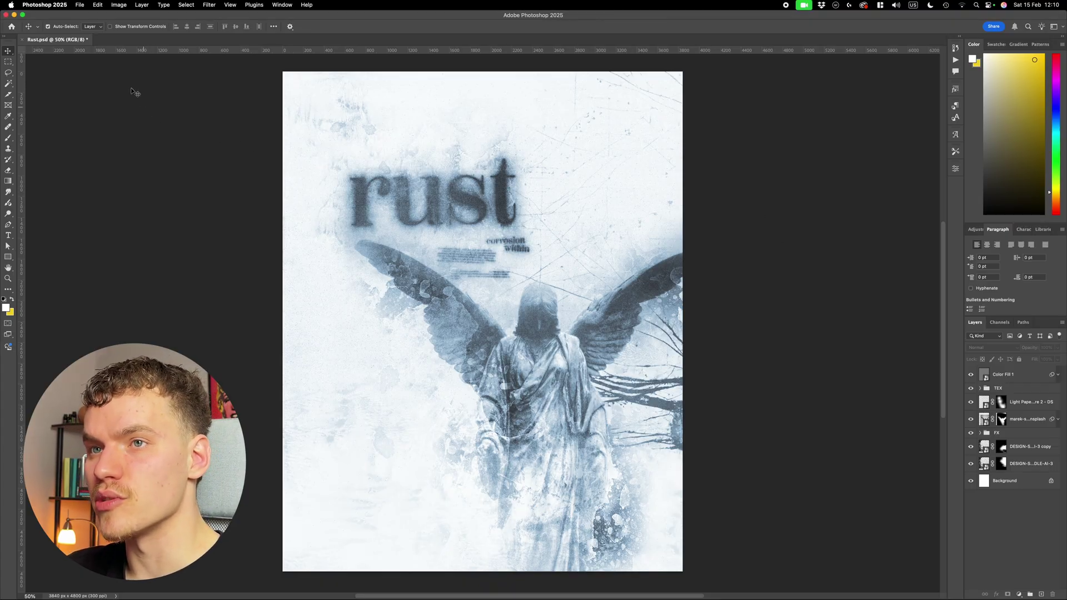
left_click(80, 5)
left_click(87, 15)
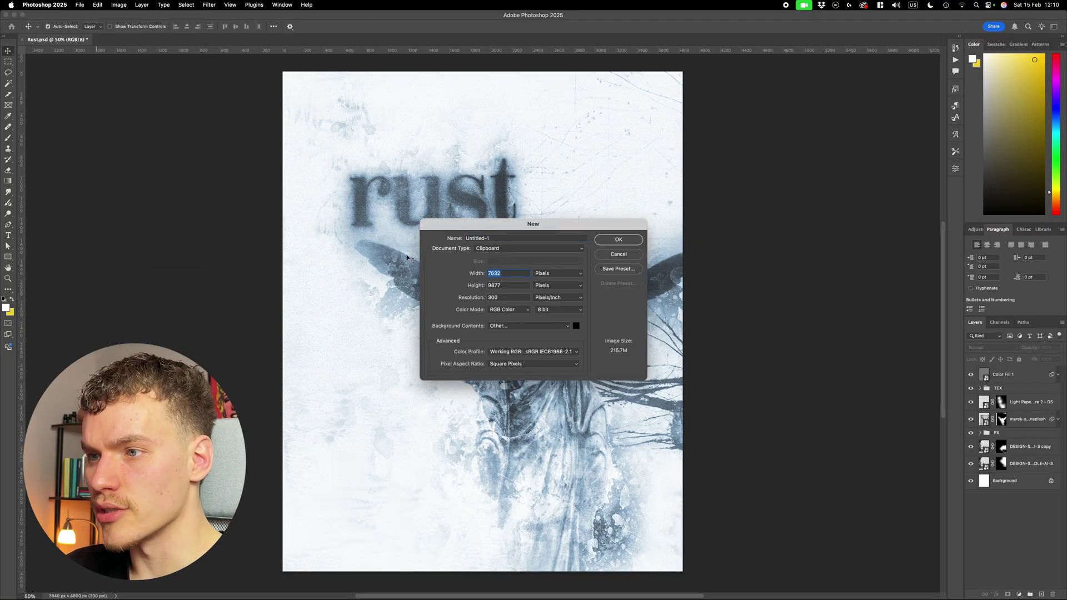
type("3840")
key("Tab")
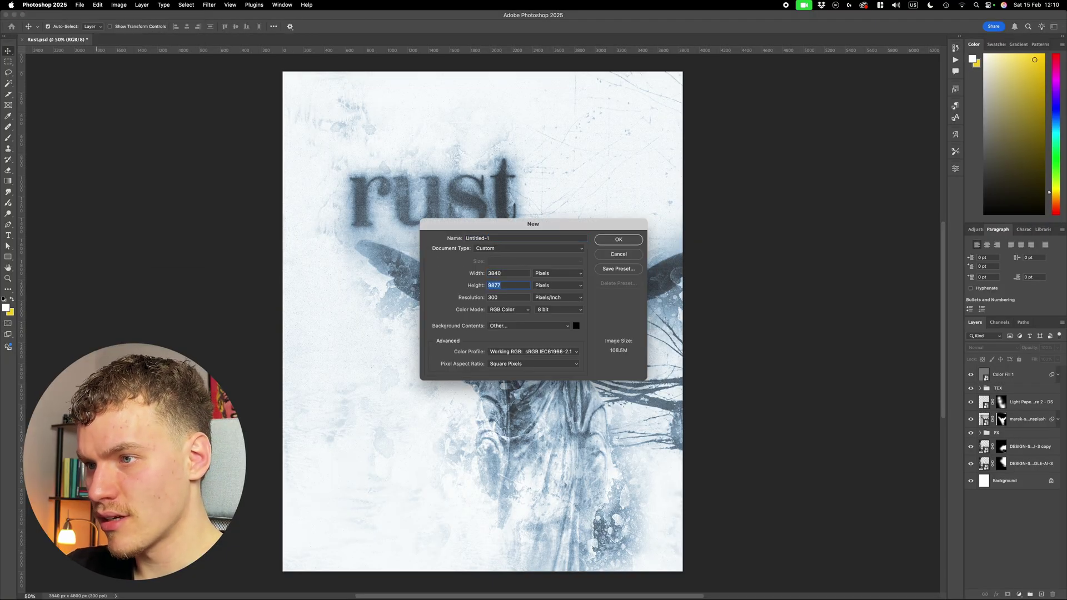
type("4800")
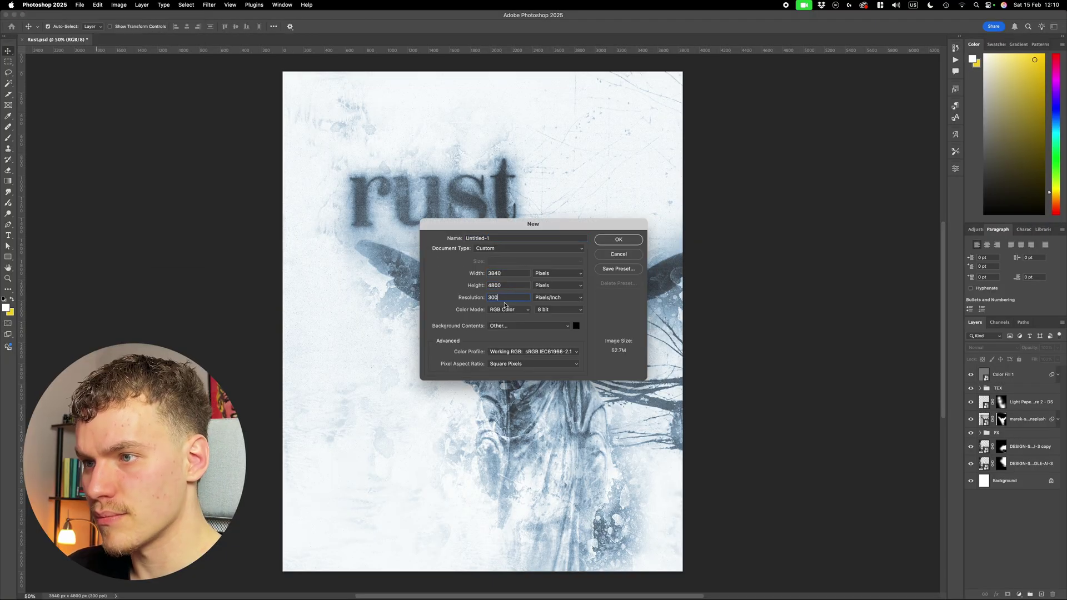
double_click(500, 297)
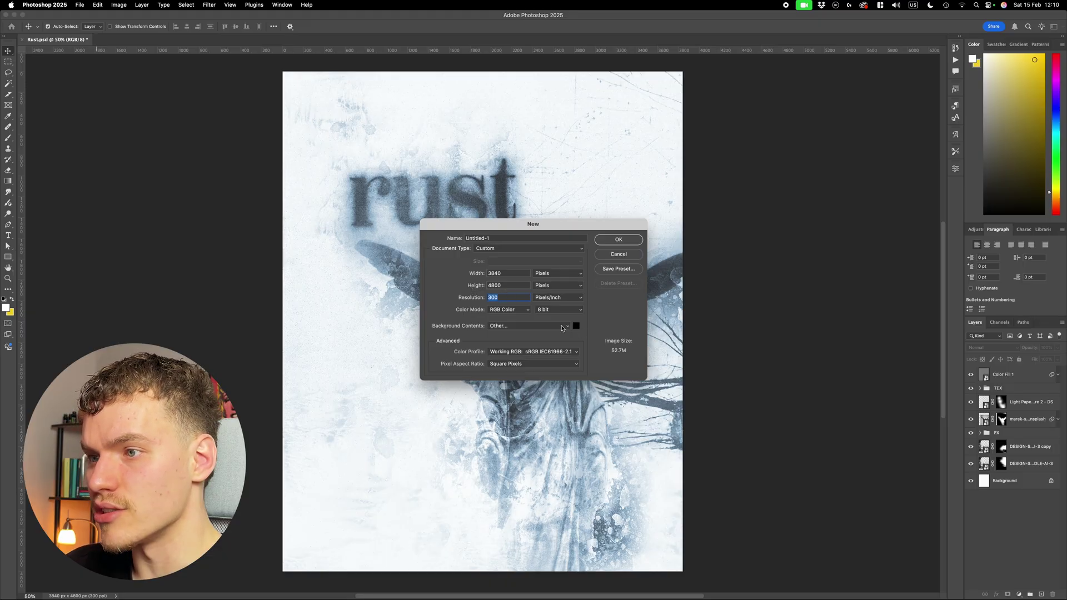
left_click(576, 326)
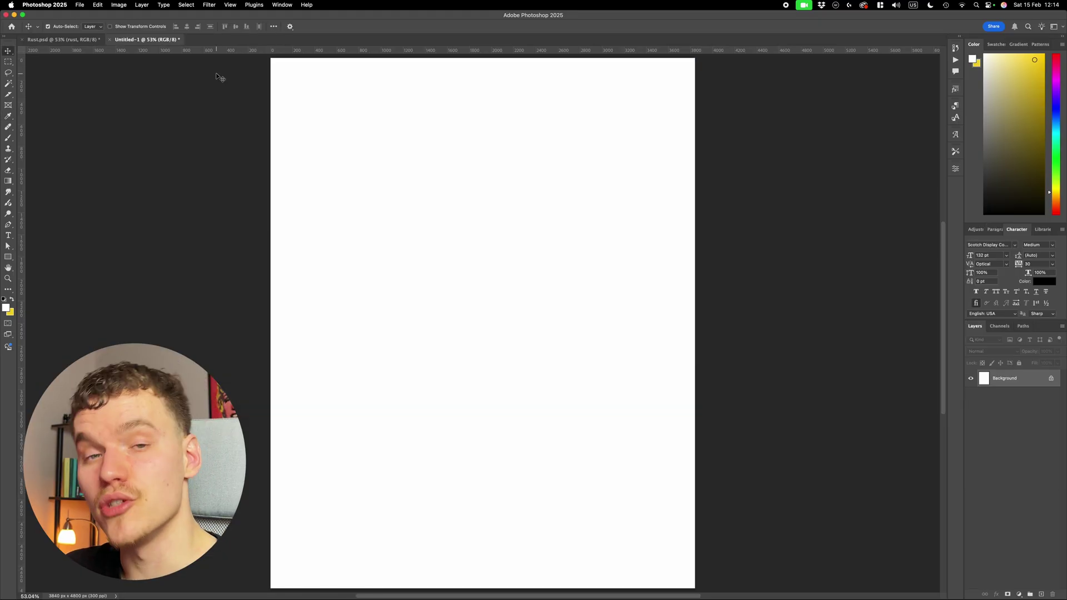
Try replacing the "rust" title in the Rust.psd poster with another word, such as "effect".
left_click(49, 39)
key("t")
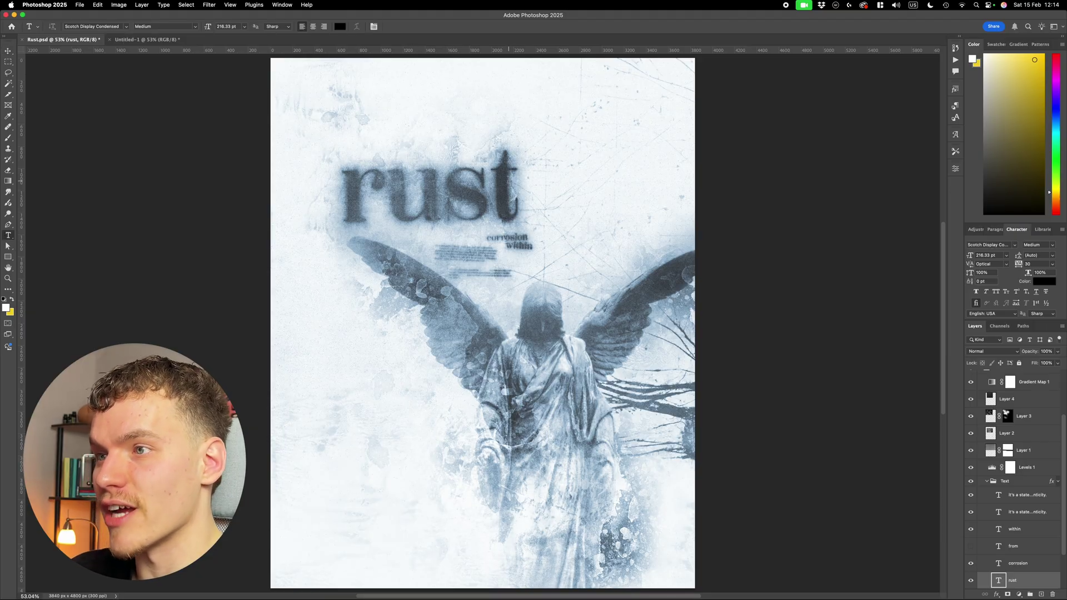
double_click(508, 179)
type("change")
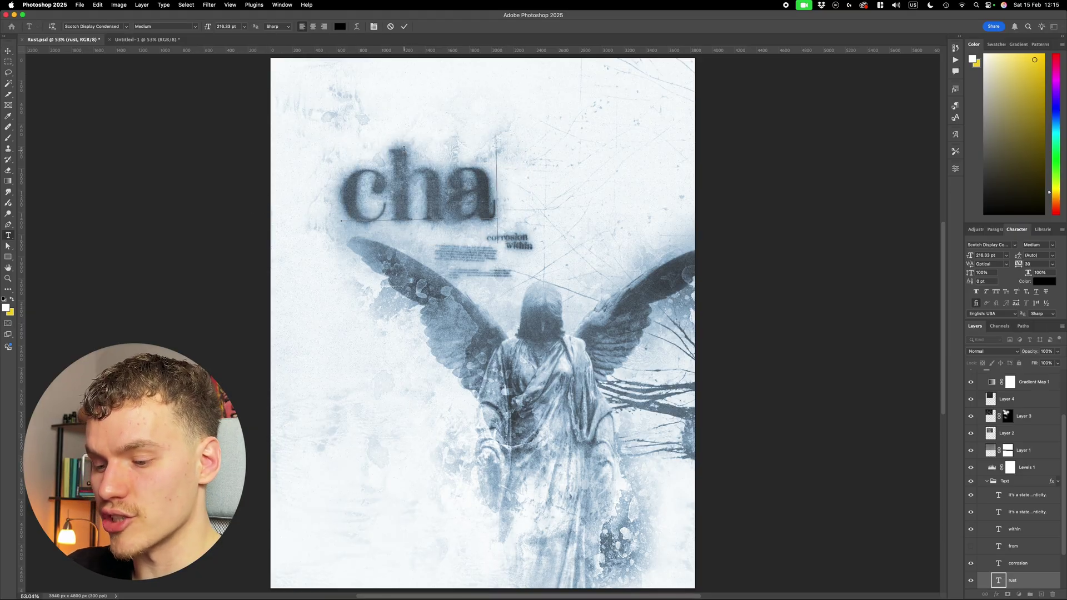
key("BackSpace")
key("BackSpace")
key("BackSpace")
key("BackSpace")
key("BackSpace")
key("BackSpace")
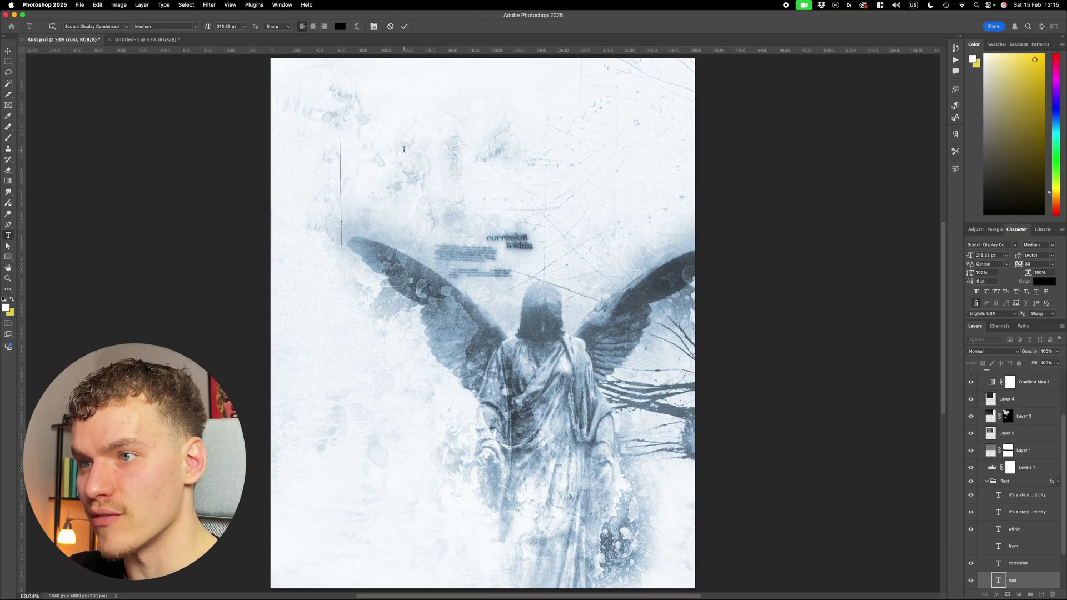
type("effects")
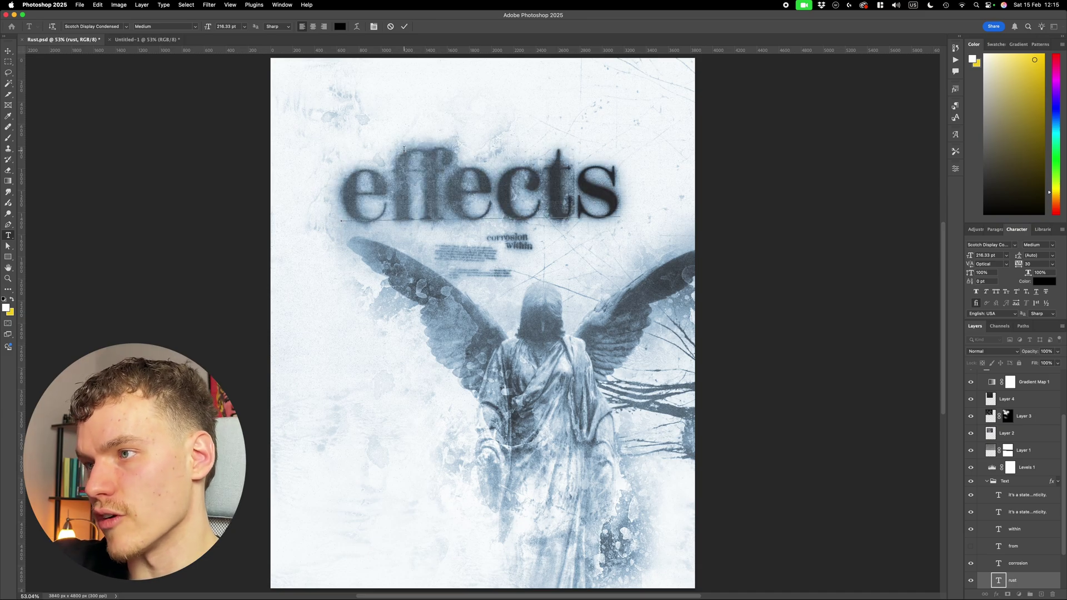
key("BackSpace")
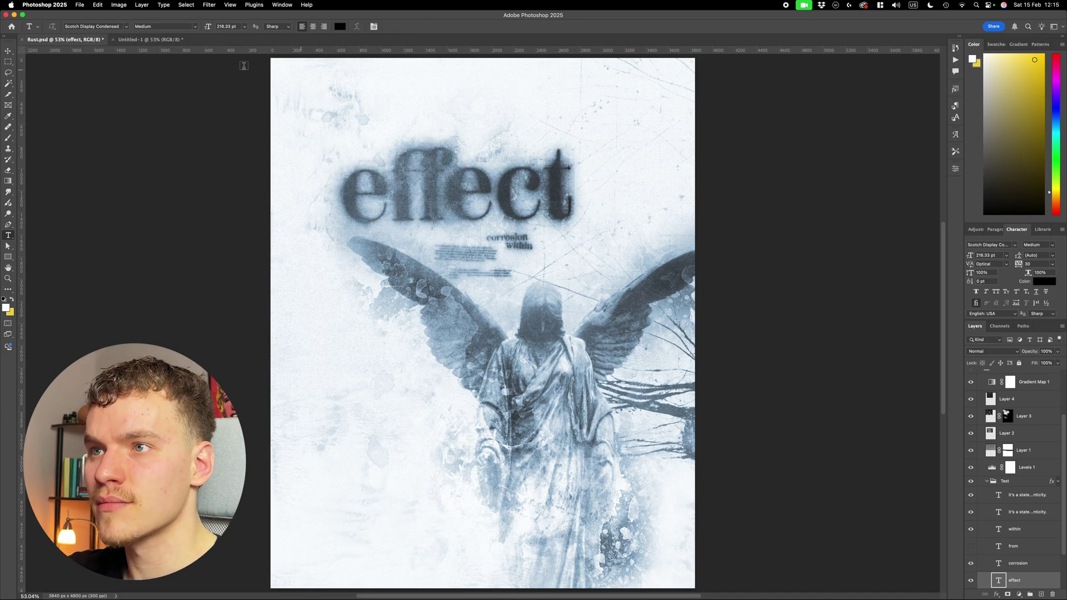
Add the text "Rust" to the blank Untitled-1 document and move it to the centre of the canvas.
left_click(169, 42)
left_click(389, 272)
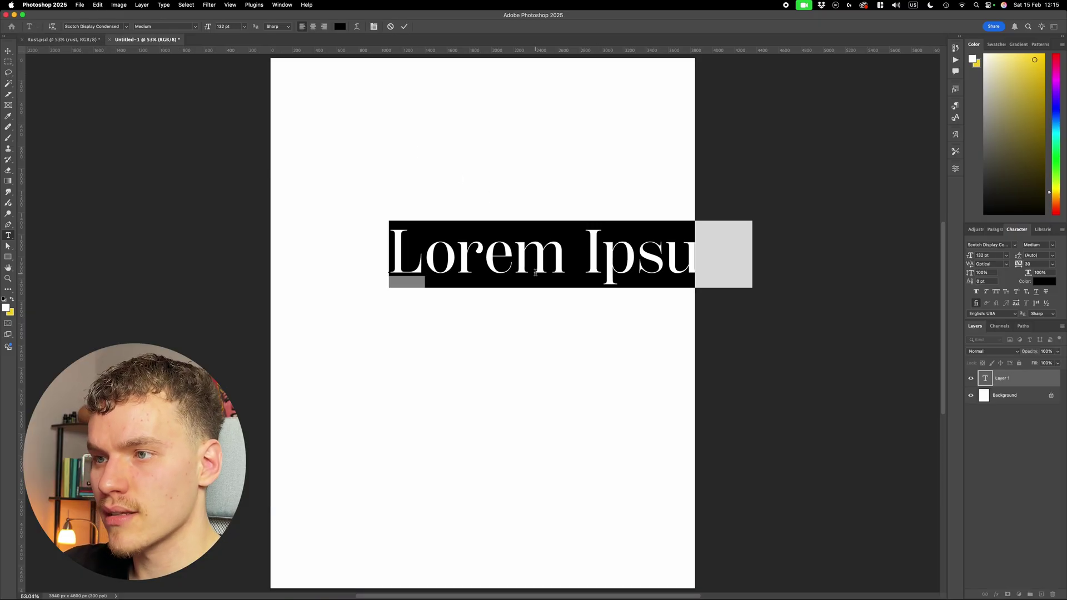
type("Rust")
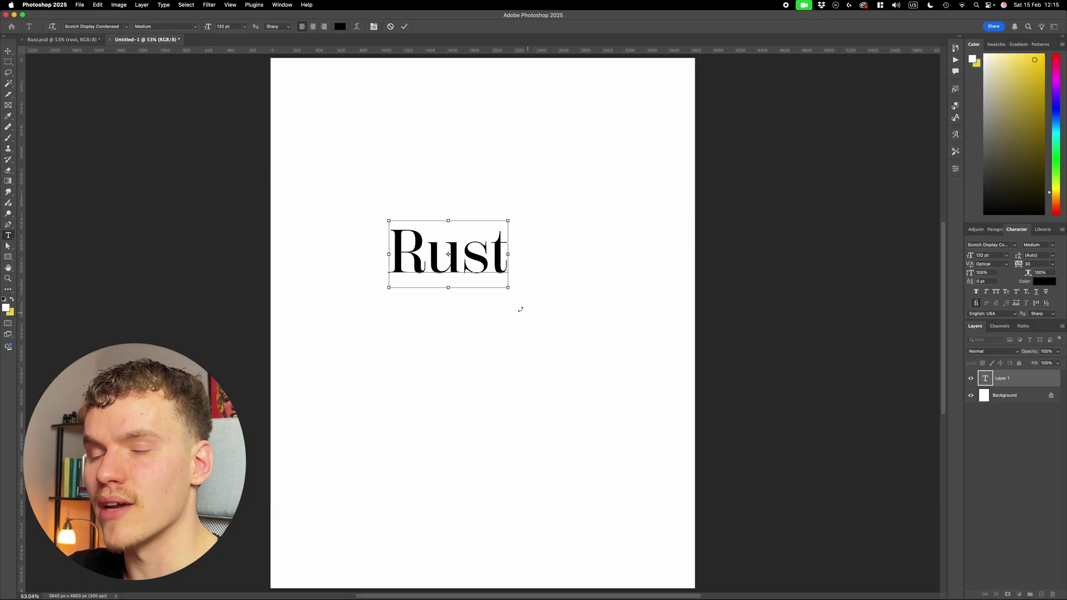
key("super+a")
left_click(119, 26)
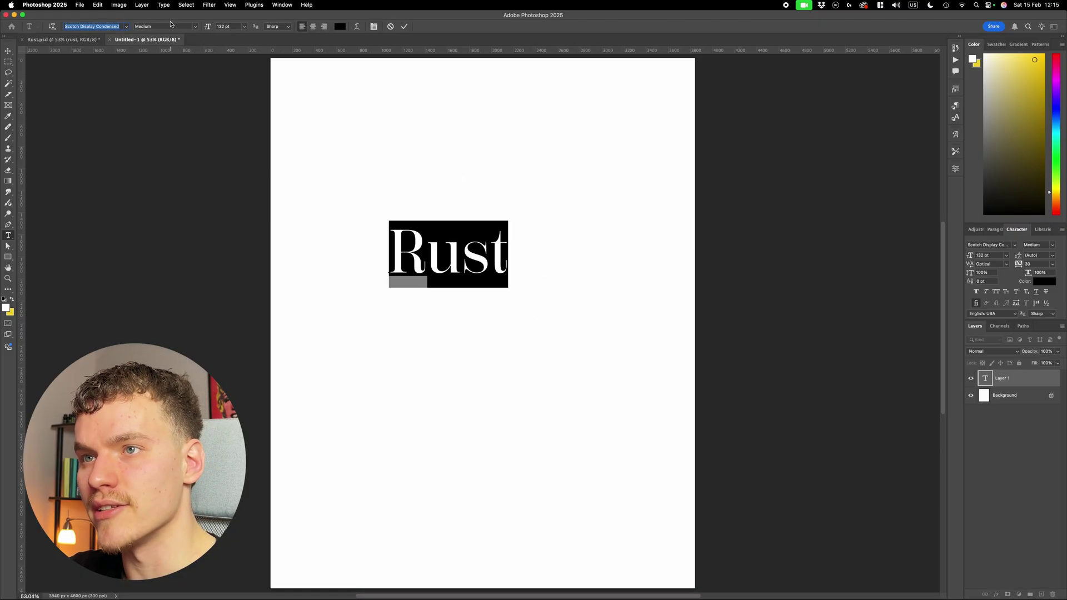
left_click(404, 26)
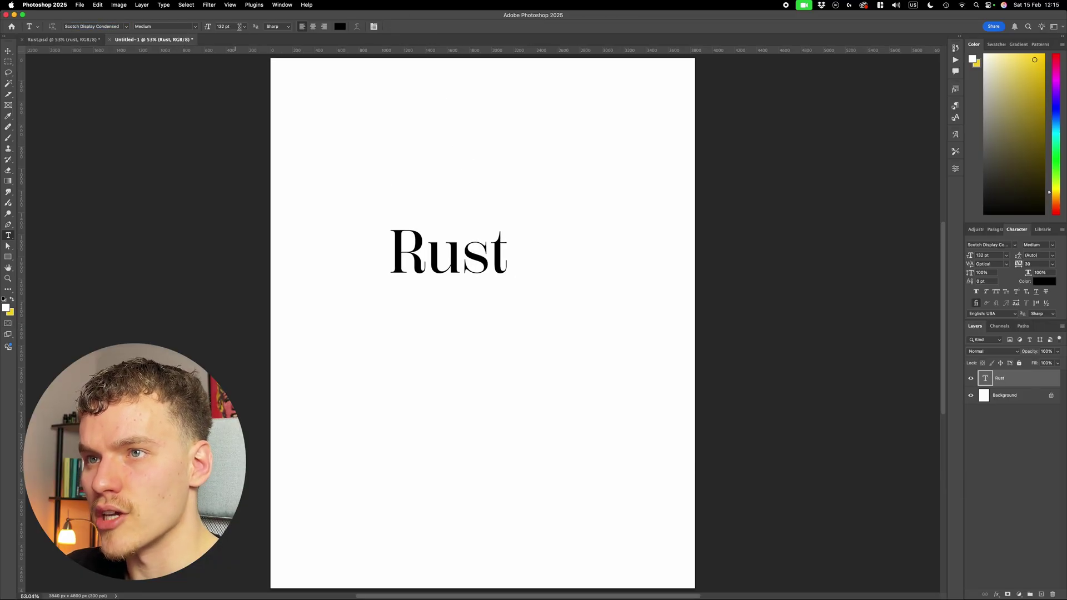
key("v")
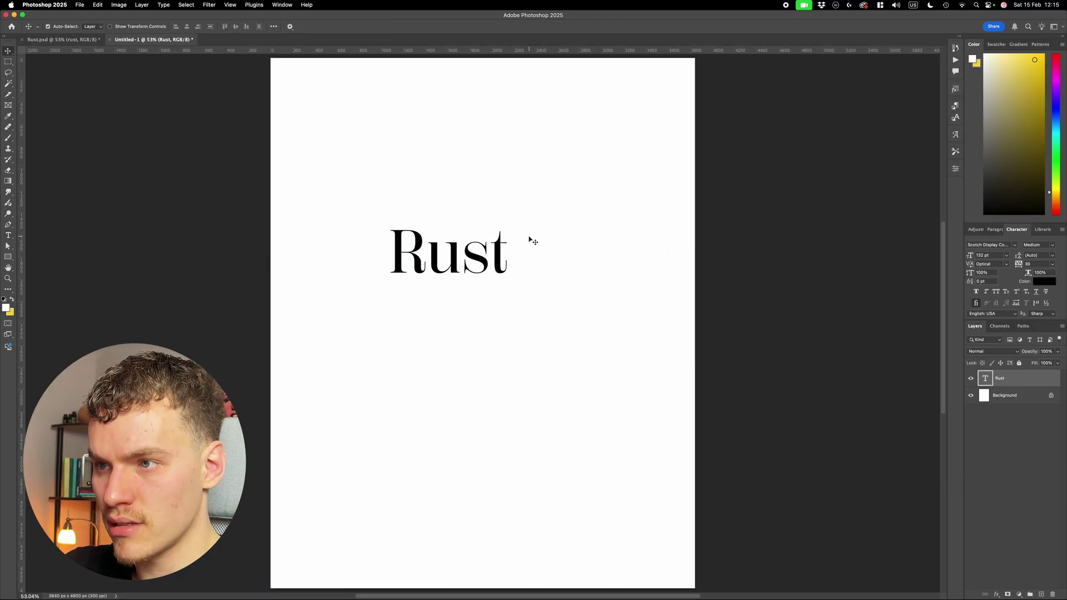
left_click_drag(505, 268, 541, 340)
Try a tracking value of 0 on the "Rust" text and discard the edit.
double_click(985, 378)
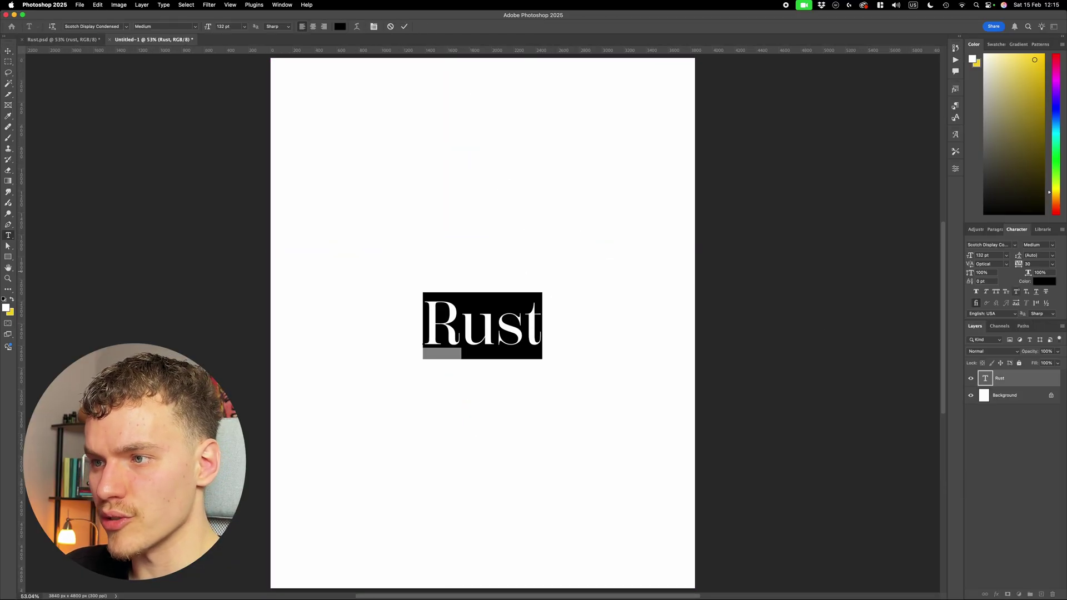
left_click(1040, 264)
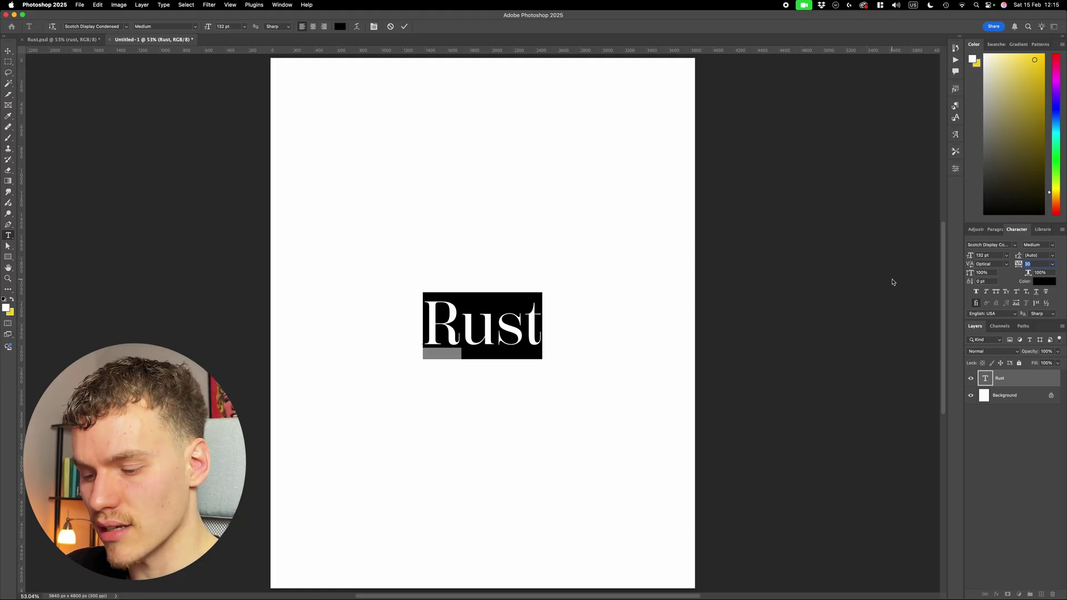
type("0")
key("Return")
left_click(515, 322)
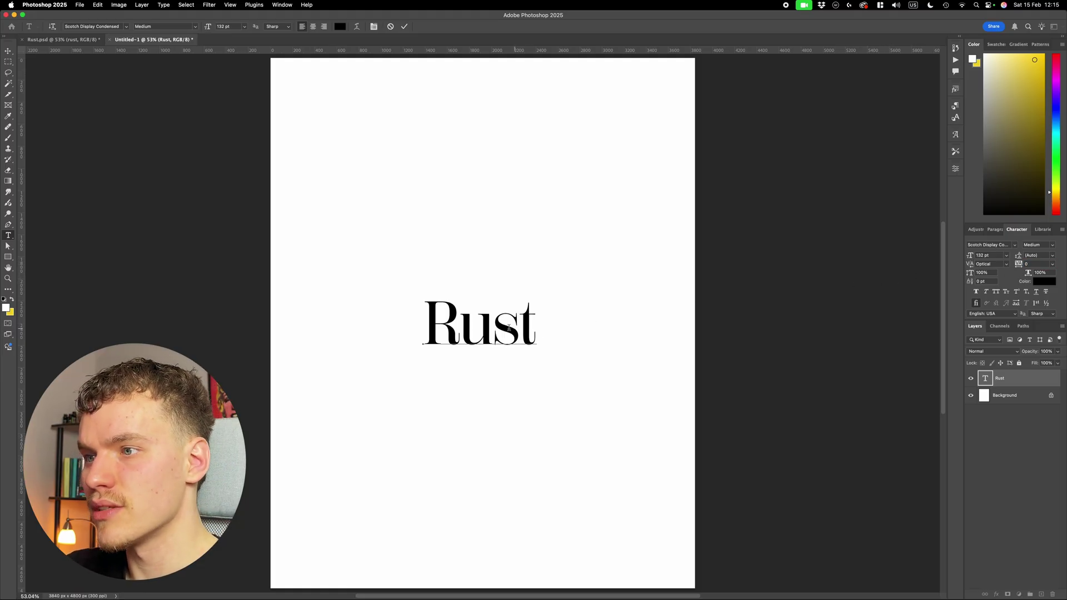
scroll(515, 322, "up", 3)
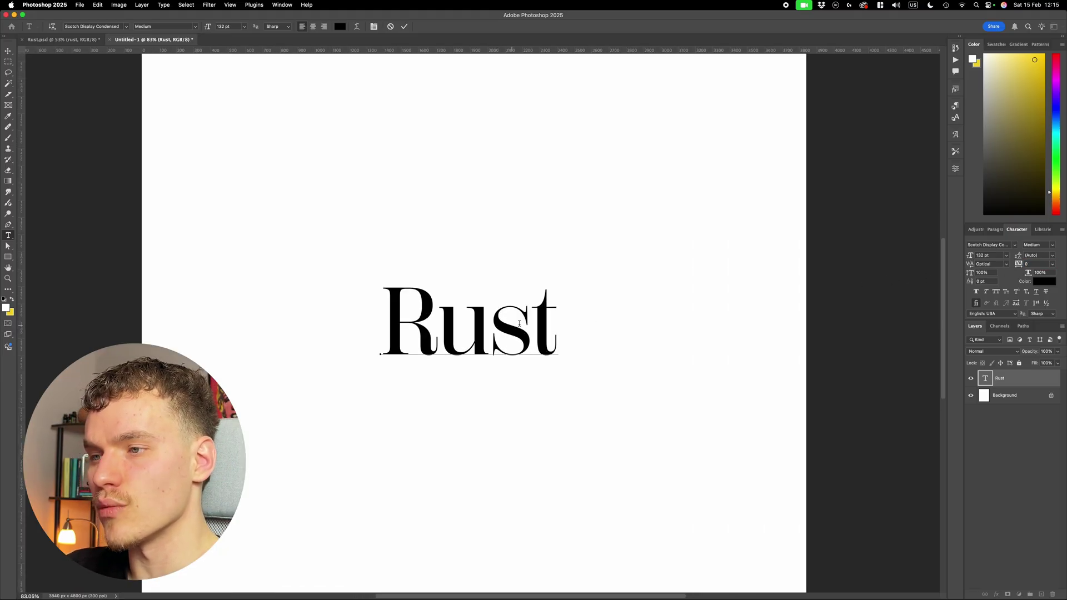
left_click(391, 26)
key("v")
scroll(545, 284, "down", 1)
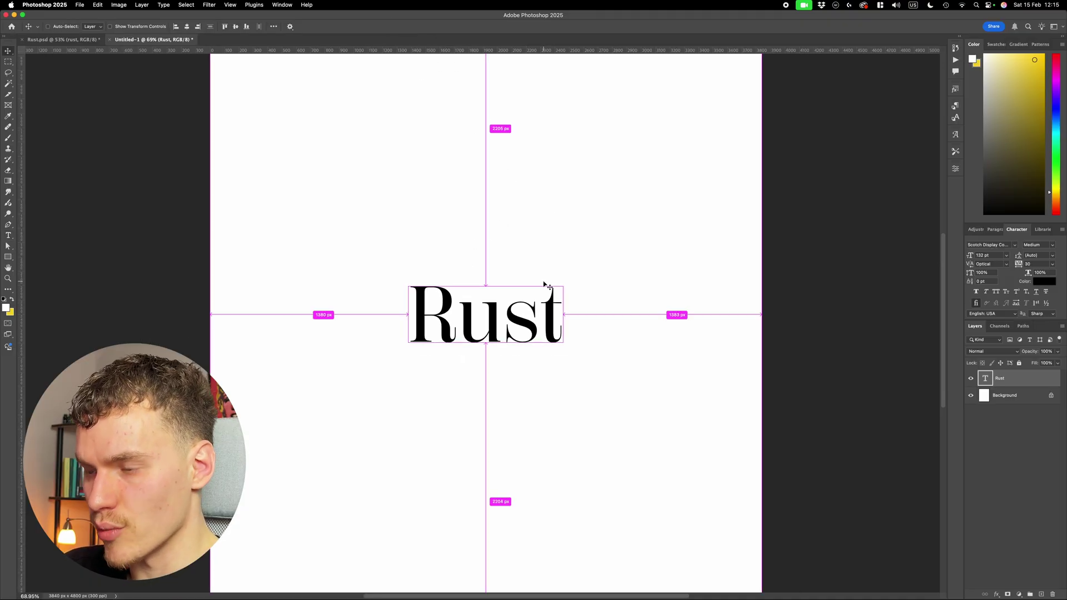
key("super+0")
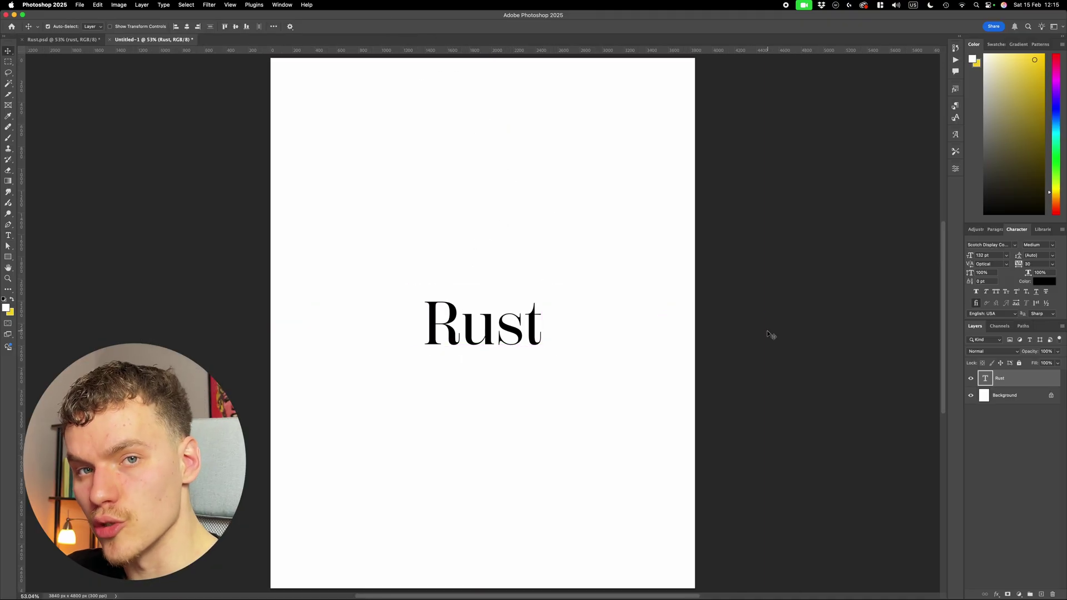
Group the "Rust" text layer and name the group "Text".
key("super+g")
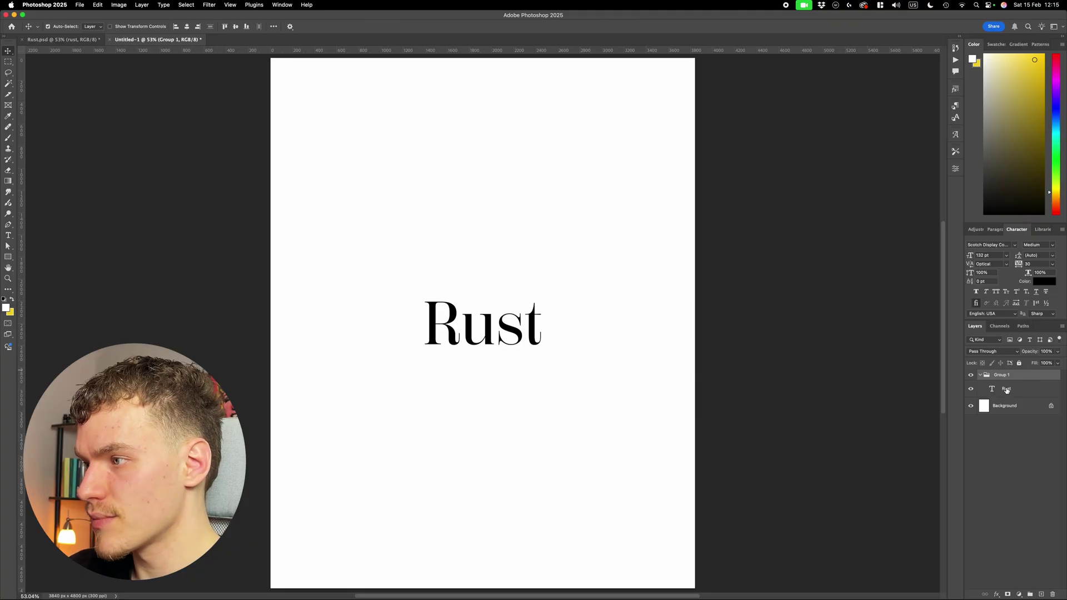
left_click(981, 376)
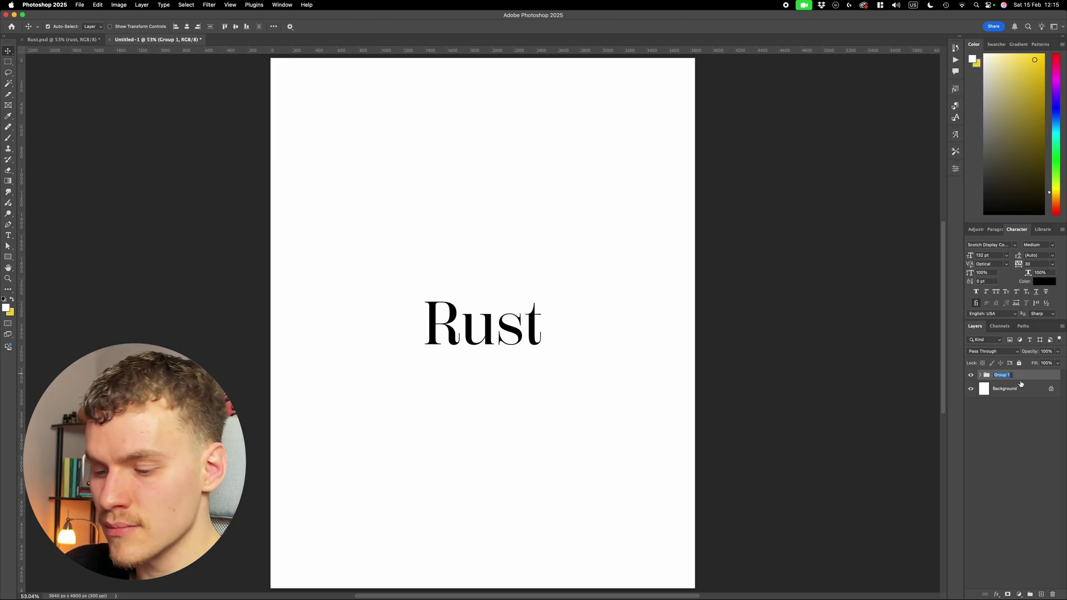
type("Text")
key("Return")
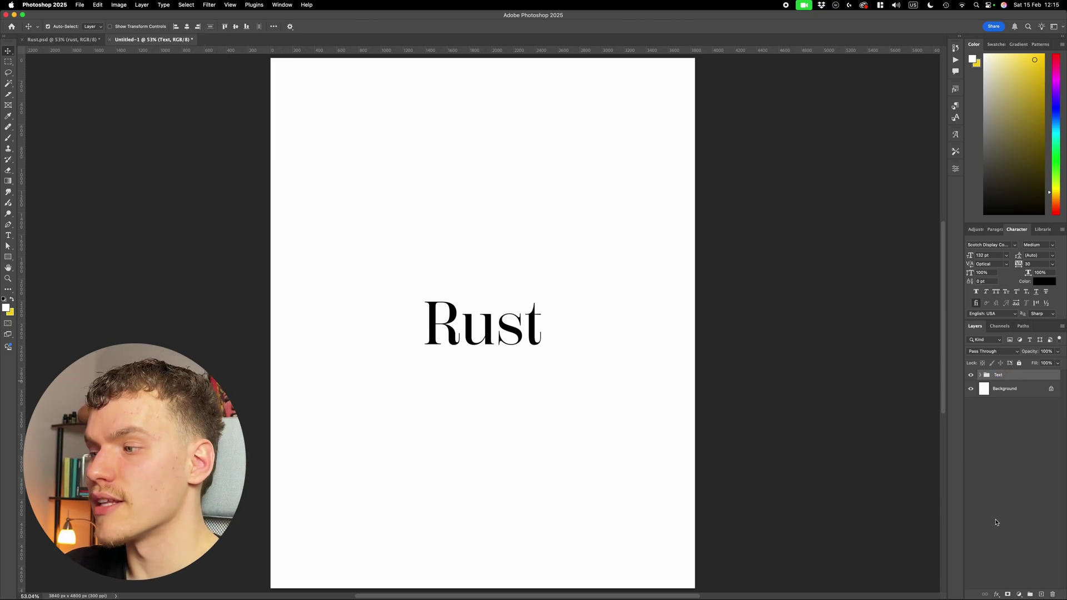
Add a Drop Shadow to the Text group with 100% opacity, 0 px distance, 0% spread and 6 px size.
left_click(997, 594)
left_click(1012, 591)
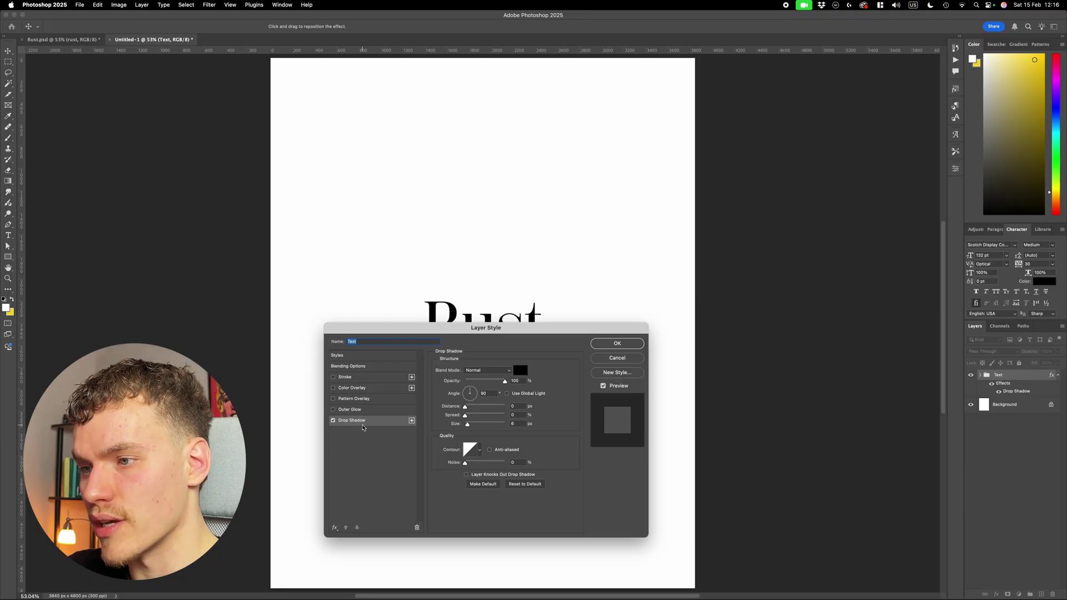
double_click(517, 425)
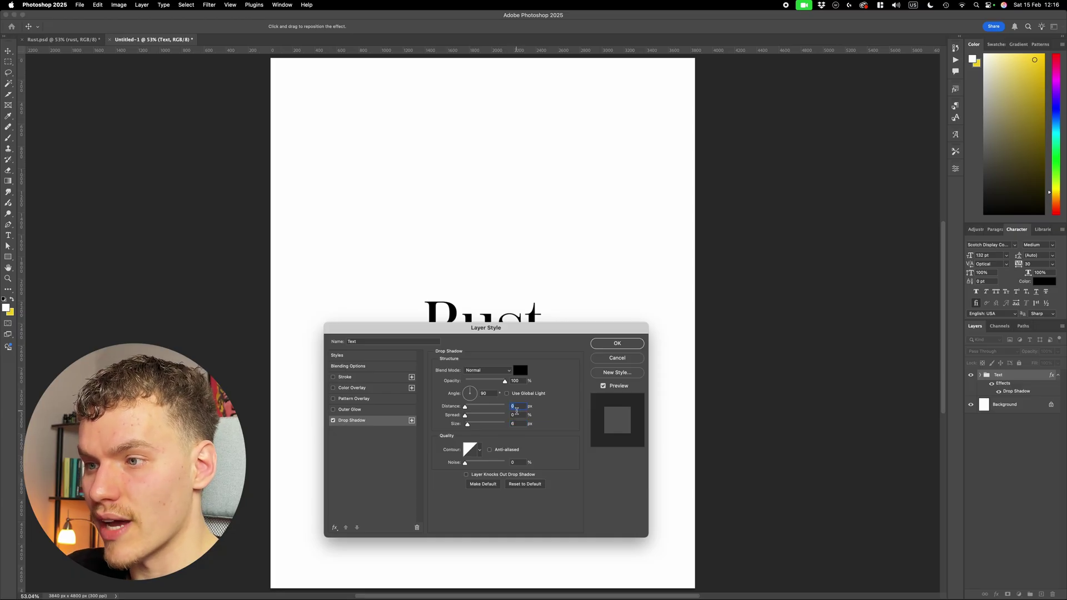
double_click(508, 415)
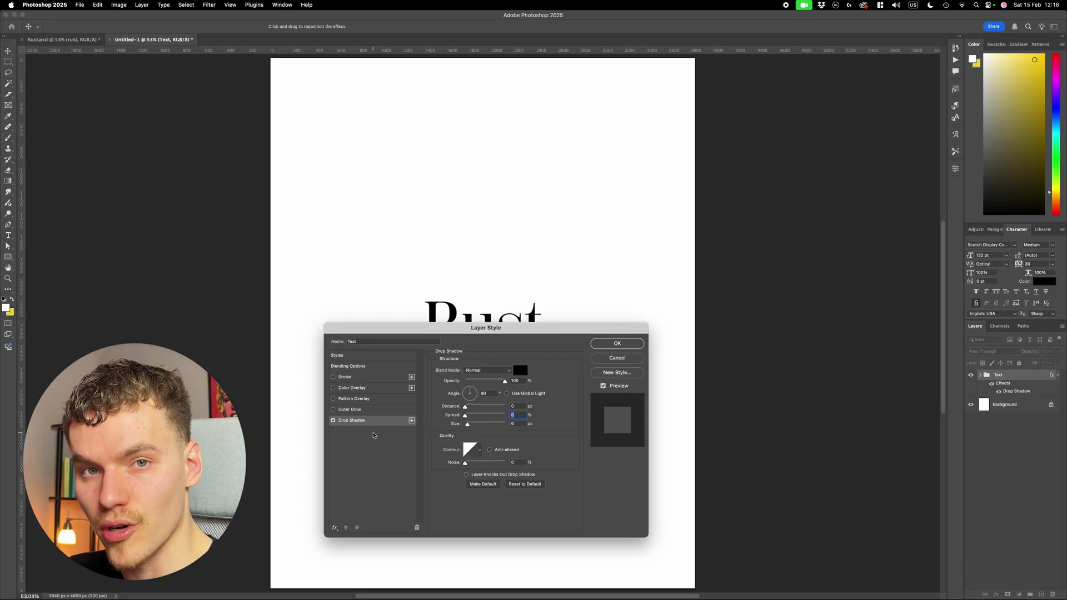
key("Tab")
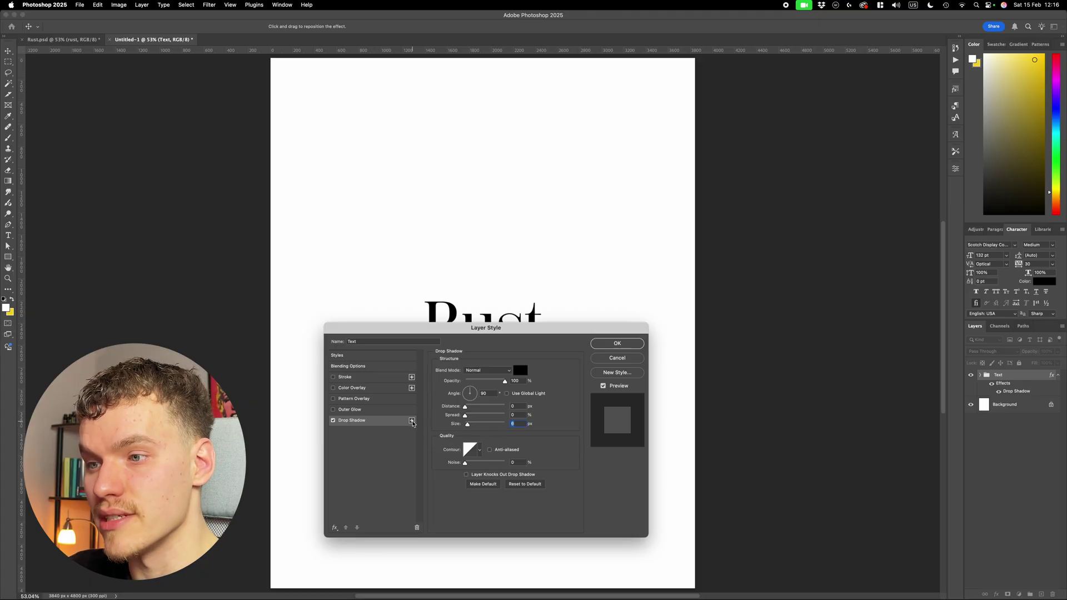
Stack further drop shadows on the Text group, doubling the size to 12 px and 24 px.
left_click(412, 421)
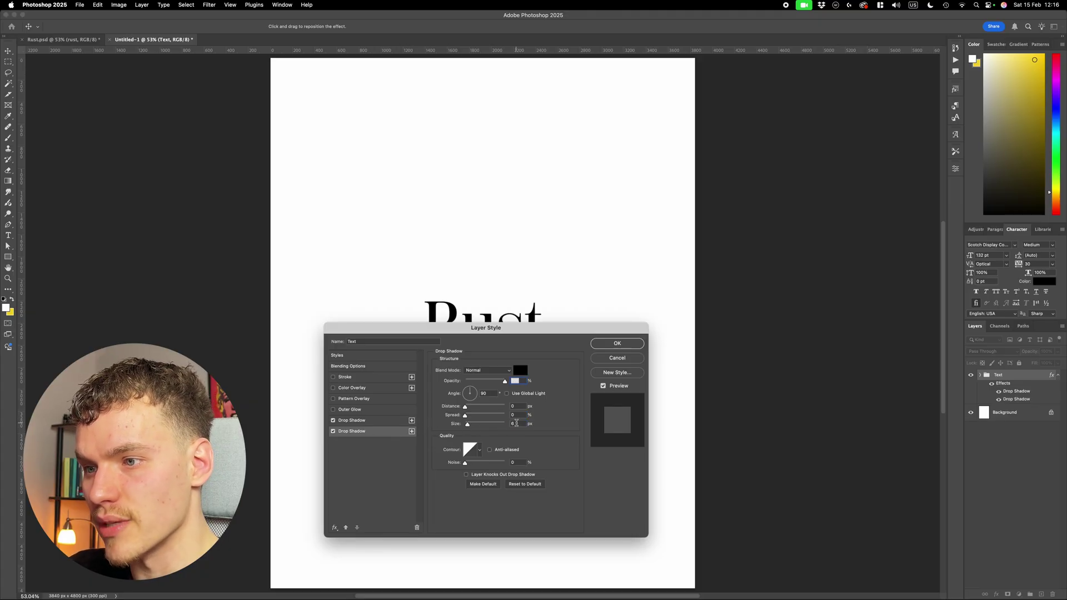
type("24")
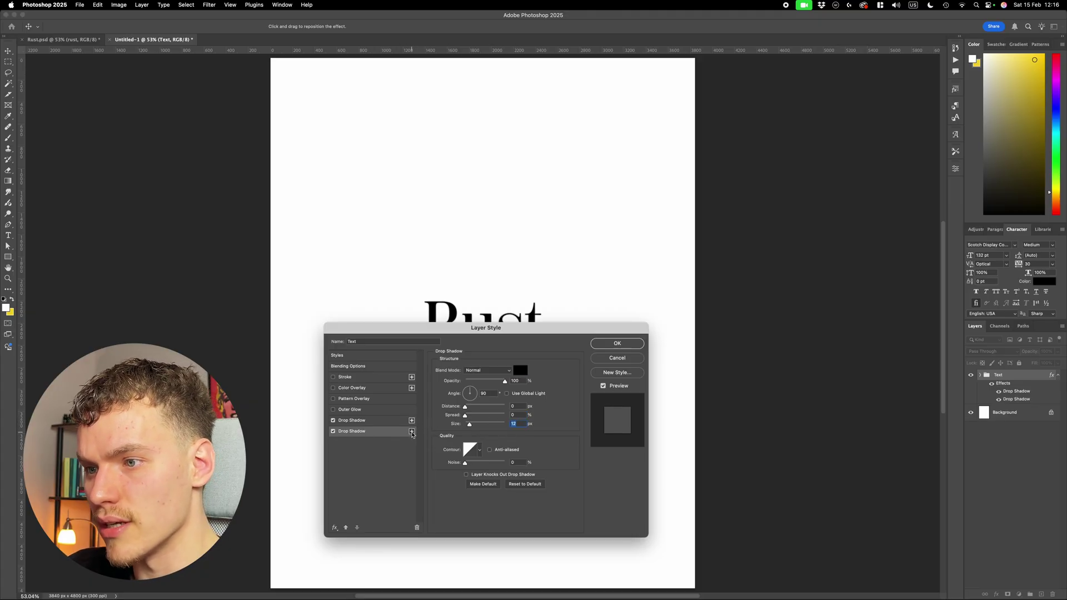
left_click(412, 432)
left_click(412, 443)
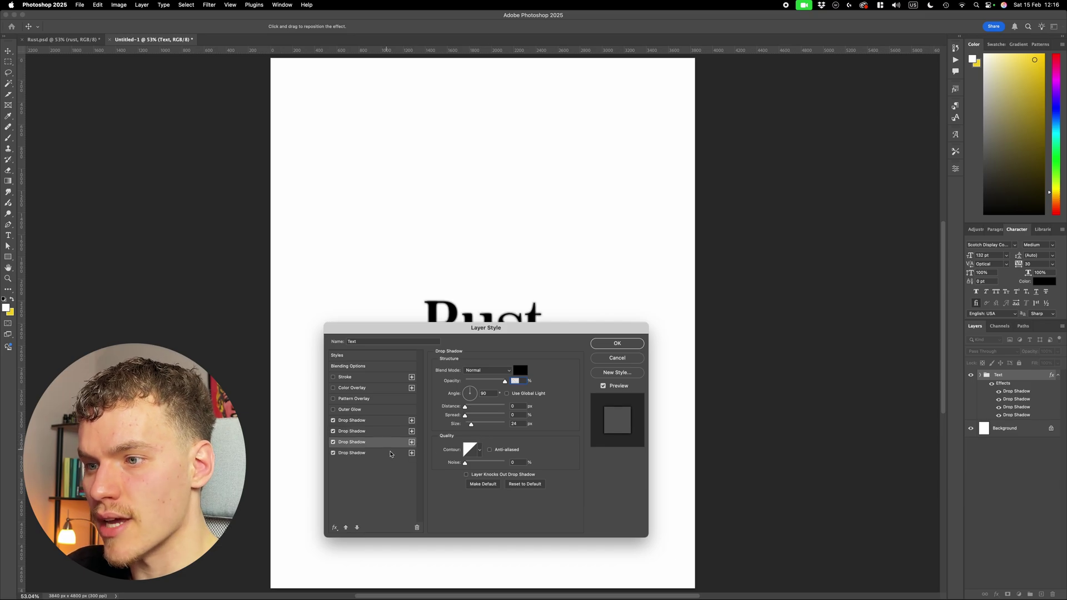
Set the fourth drop shadow's size to 48 px, continue doubling up to a sixth shadow of 192 px, and apply the layer style.
left_click(391, 453)
key("Tab")
key("Tab")
key("Tab")
key("Tab")
type("48")
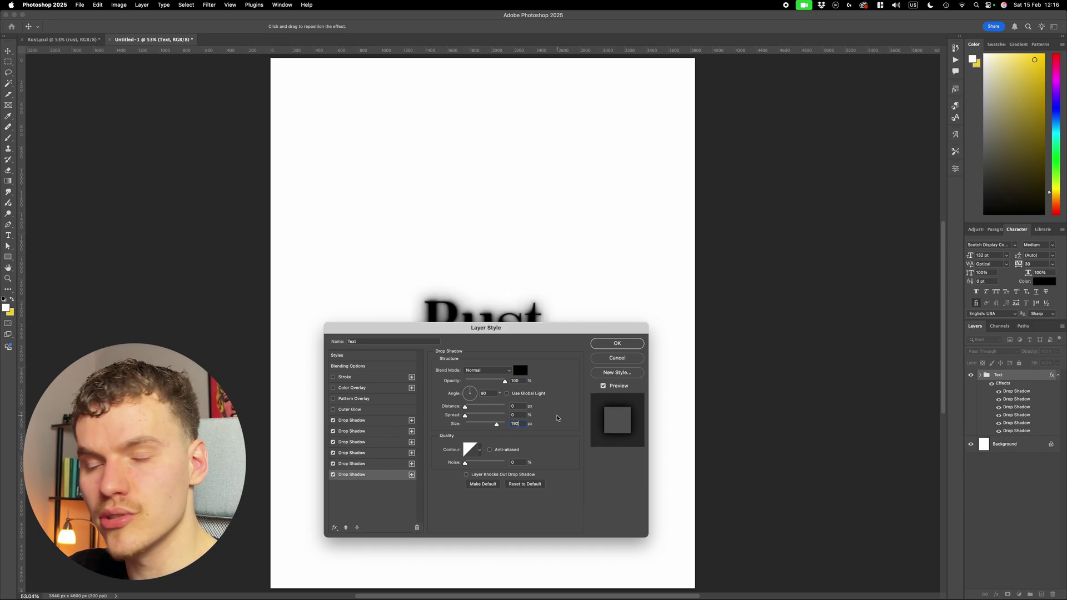
left_click(622, 346)
left_click(710, 364)
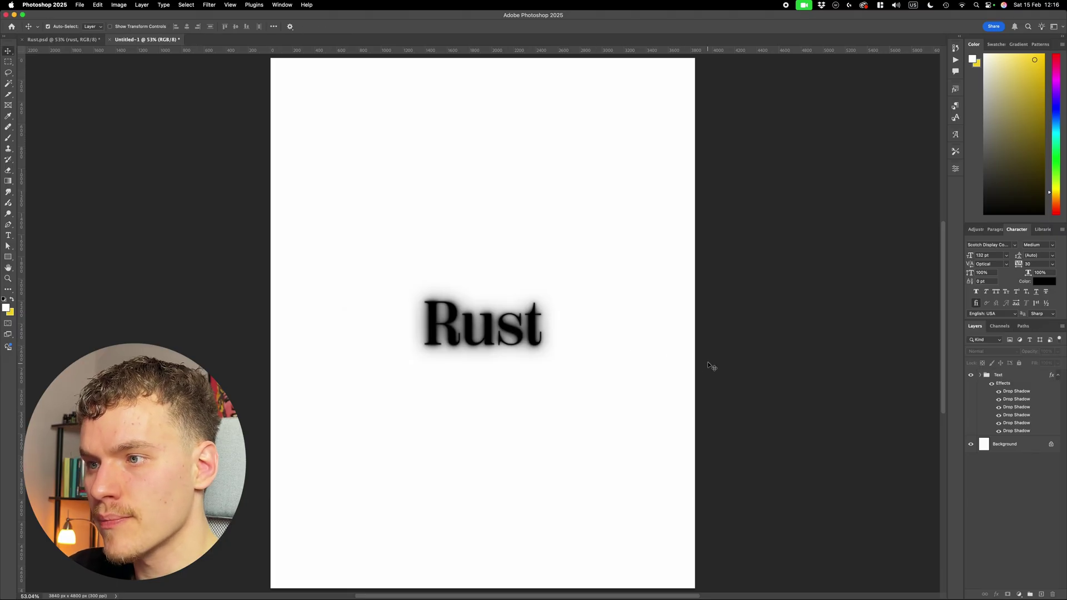
scroll(709, 366, "down", 1)
key("super+0")
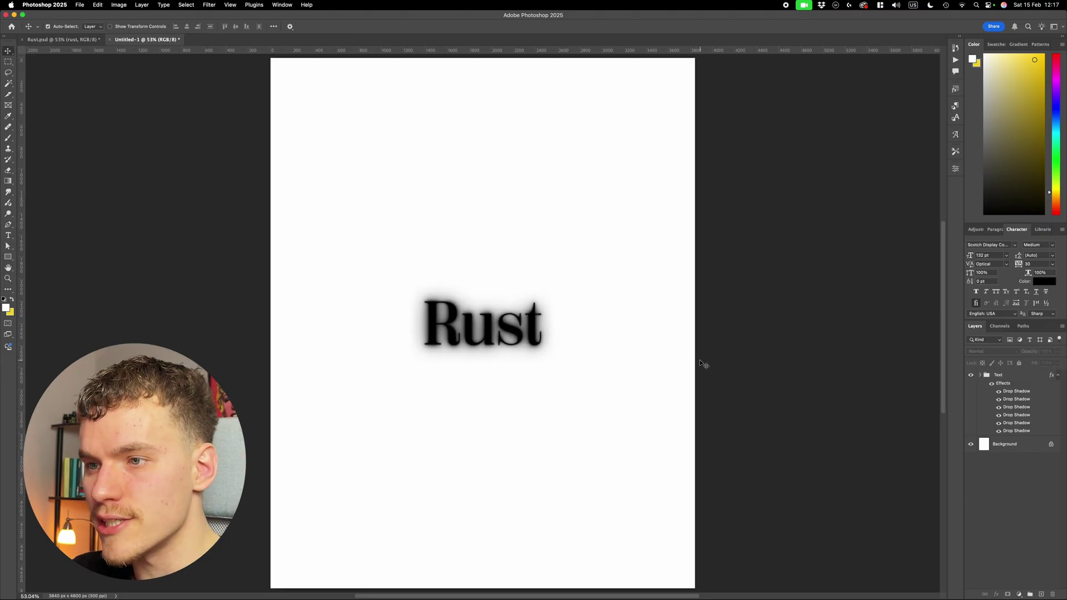
Collapse the Text group's effects list, nest the Text group in a new group and name the new group "FX".
scroll(559, 305, "up", 3)
scroll(493, 312, "down", 2)
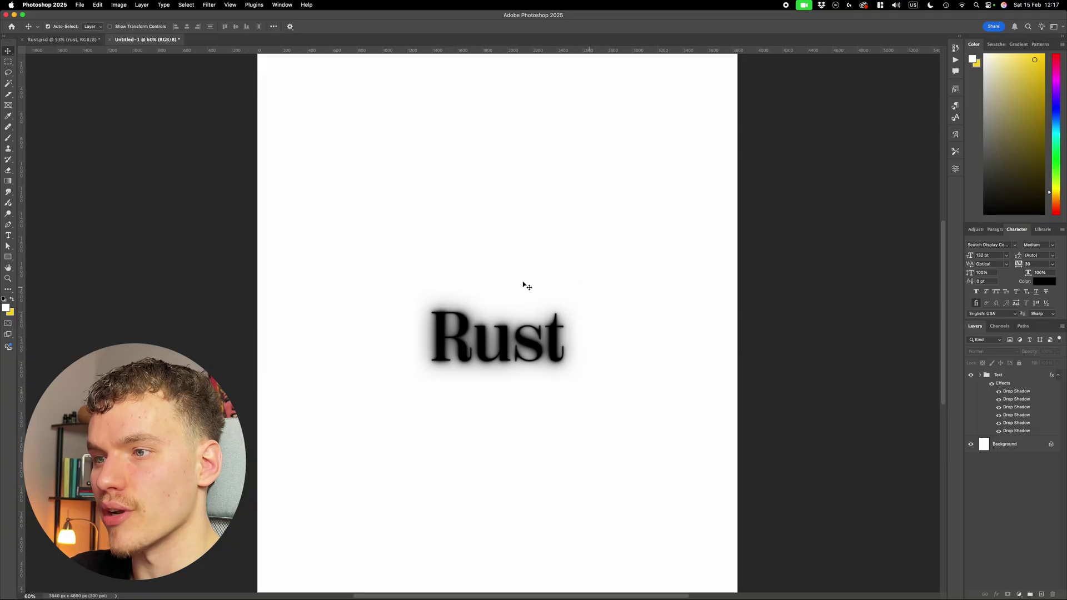
scroll(527, 286, "up", 1)
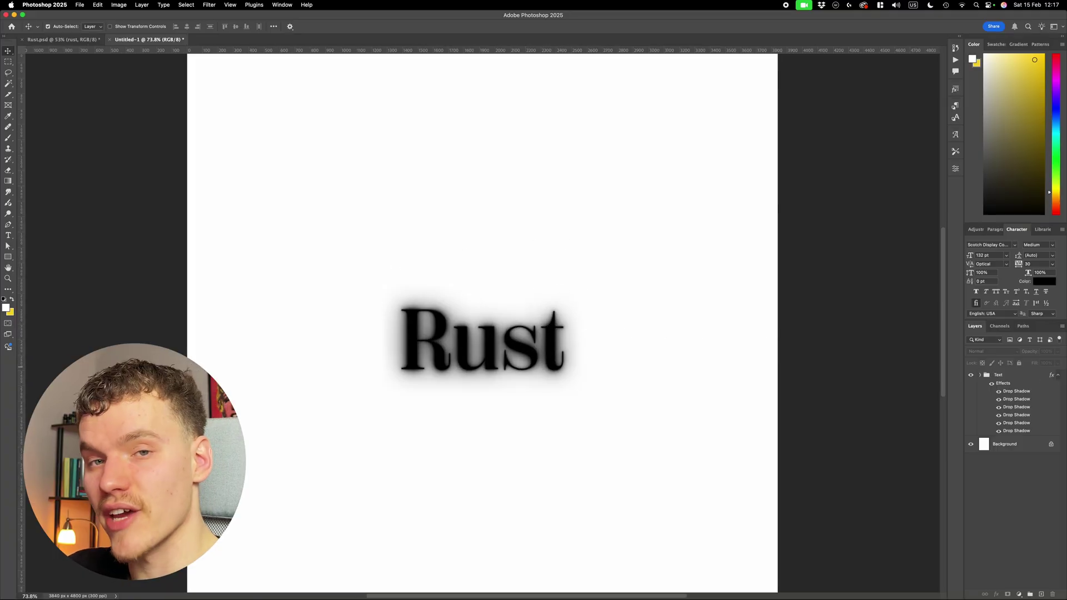
left_click(1056, 376)
left_click(1034, 381)
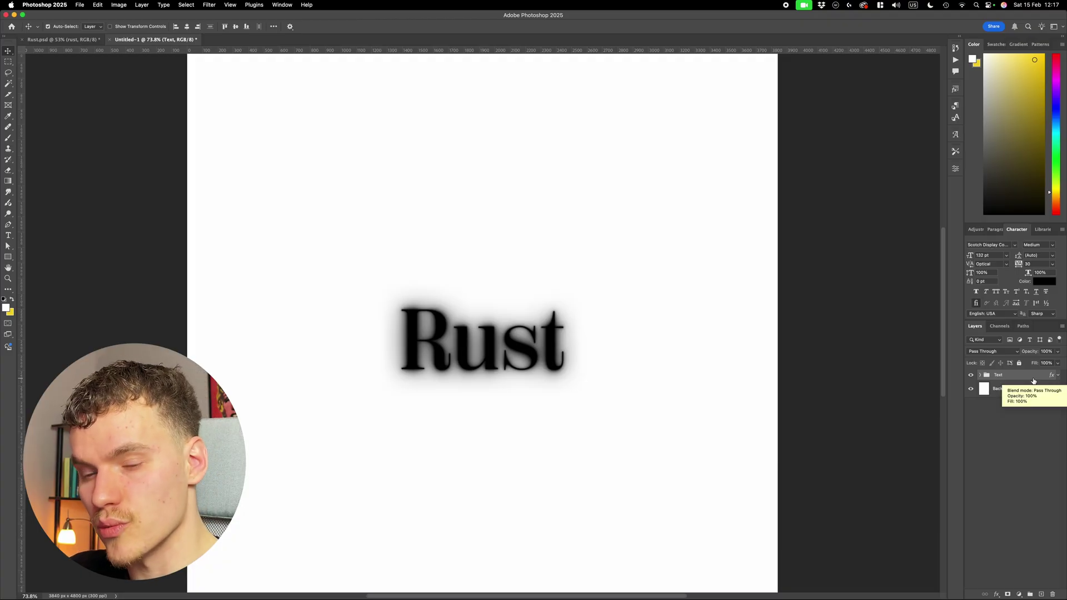
left_click(987, 389)
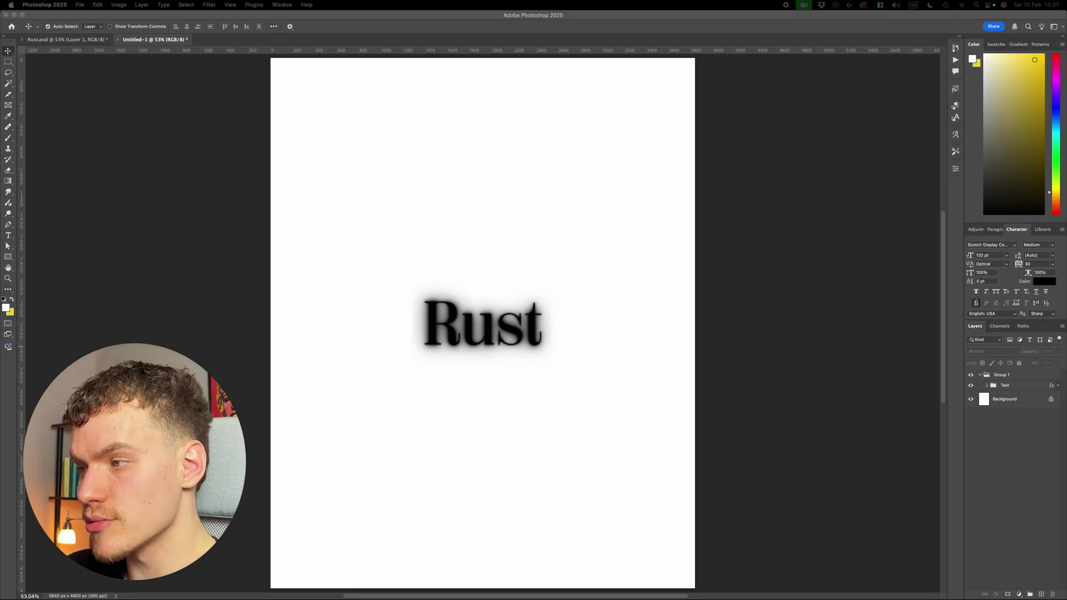
double_click(1004, 375)
type("F")
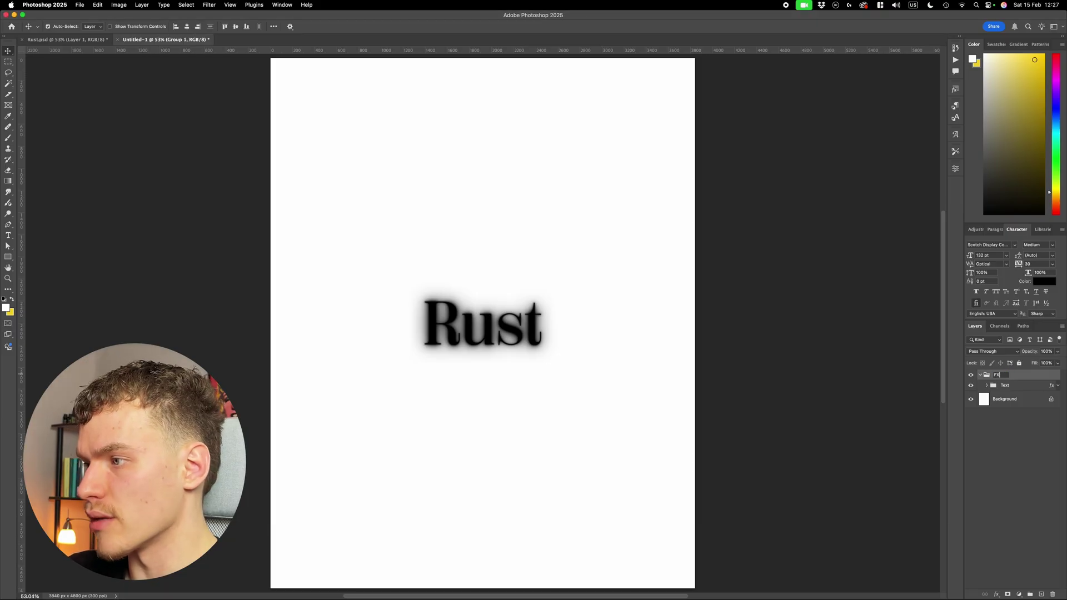
type("X")
key("Return")
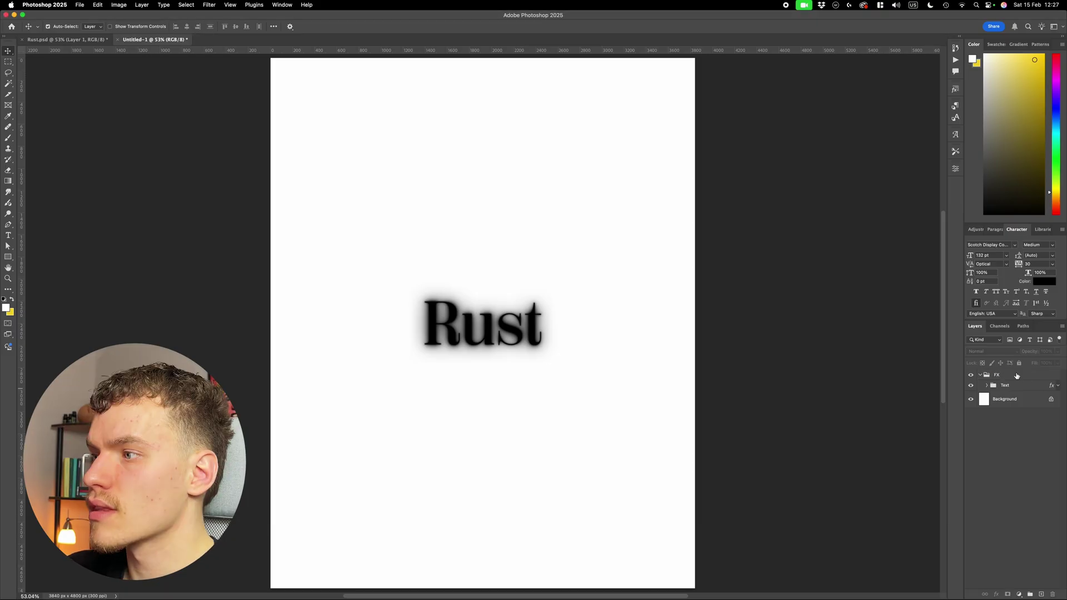
Add a Gradient Map adjustment layer inside the FX group above the Text group.
left_click(1019, 385)
left_click(1018, 377)
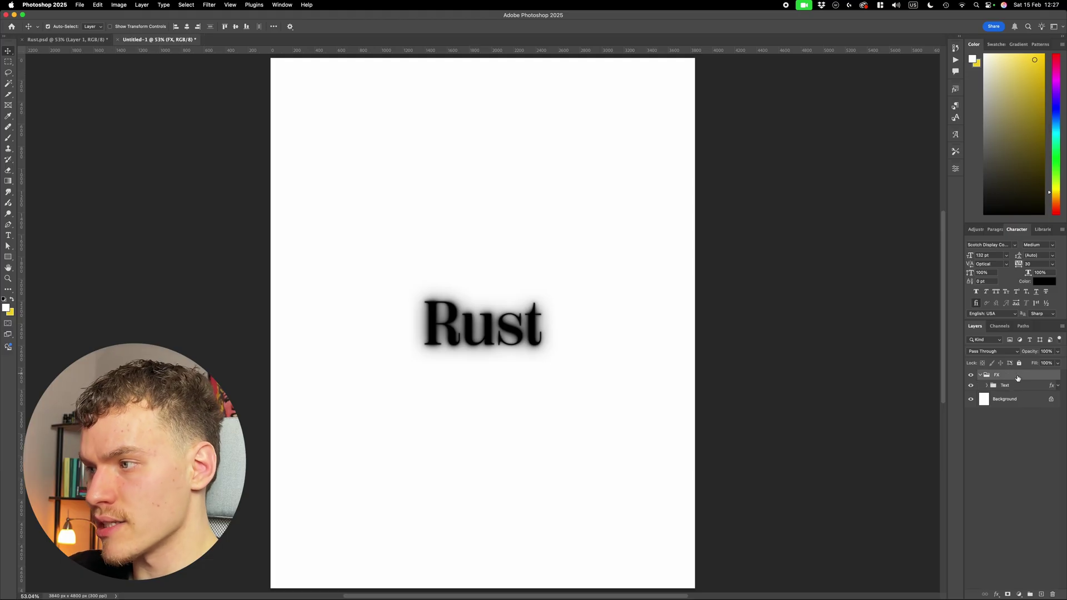
left_click(1019, 594)
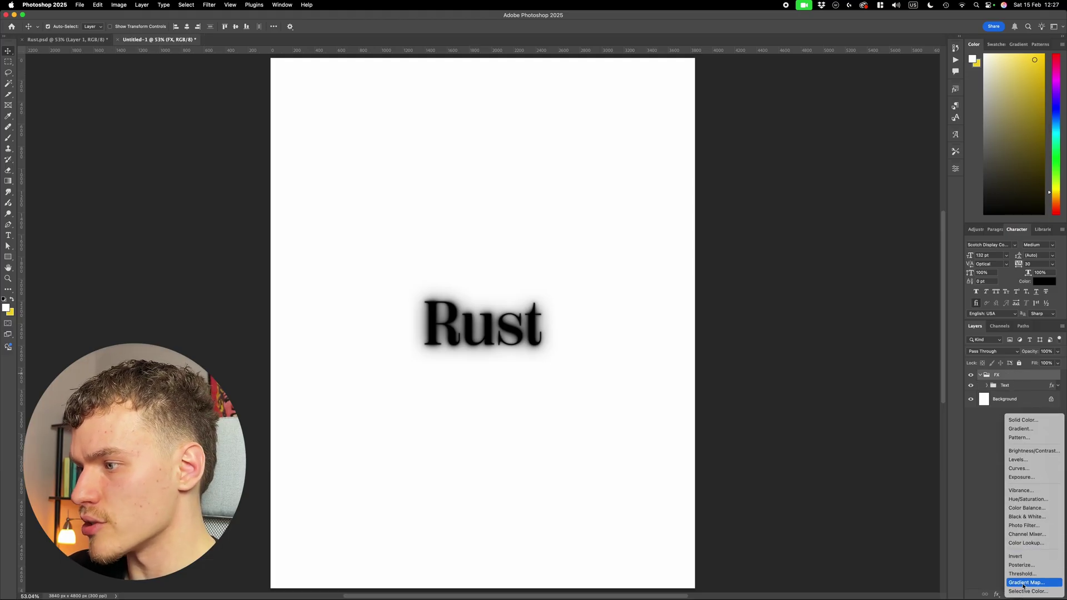
left_click(1022, 581)
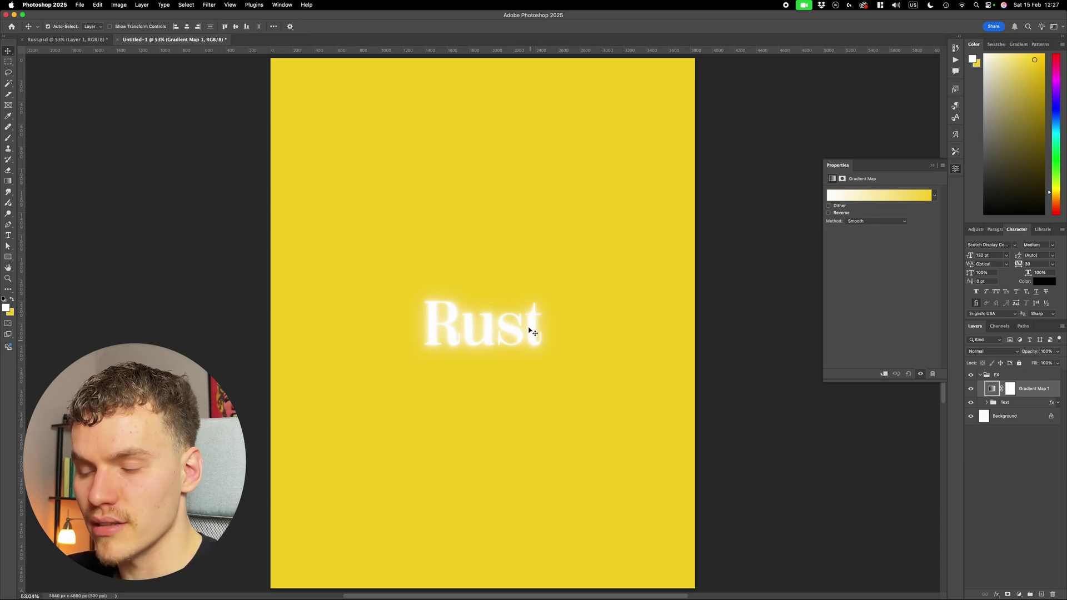
Open the Gradient Map's gradient for editing and load the multi-stop dark-blue-to-cream preset.
scroll(468, 343, "up", 5)
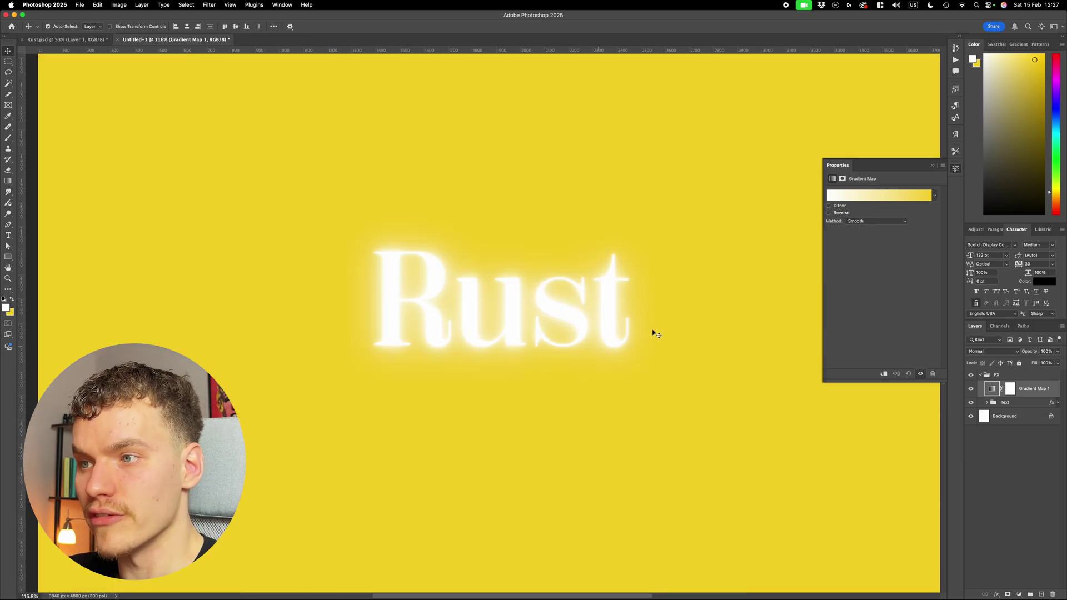
scroll(645, 312, "down", 5)
scroll(695, 338, "right", 2)
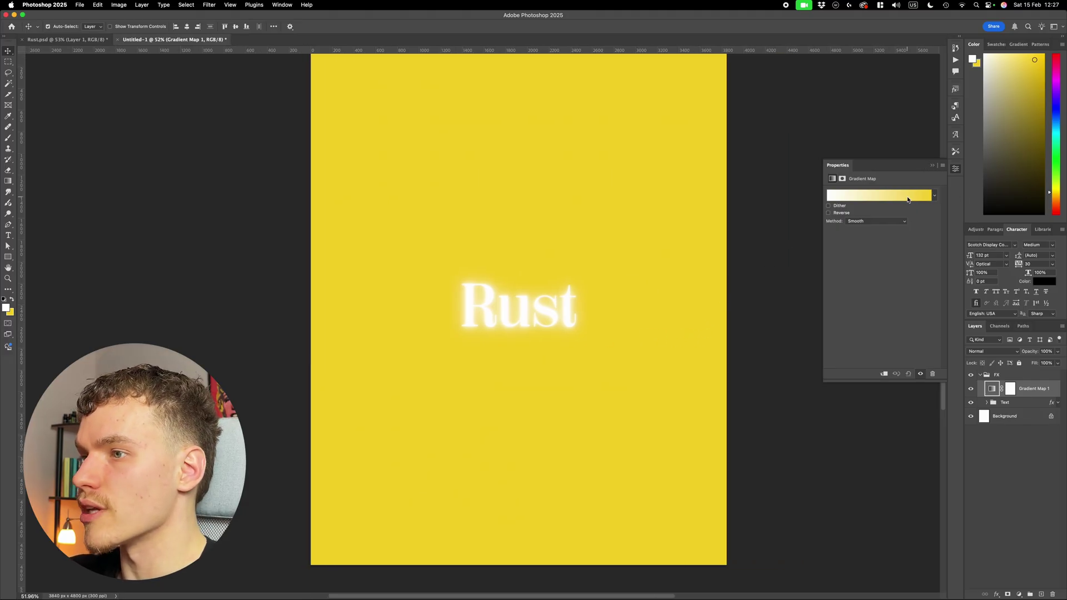
left_click(908, 197)
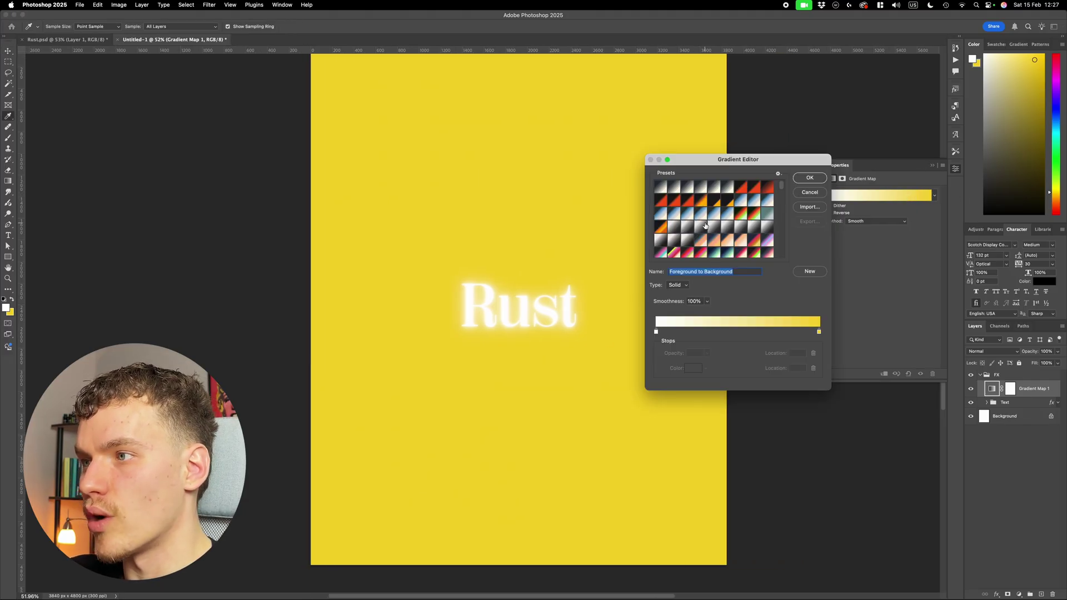
left_click(660, 187)
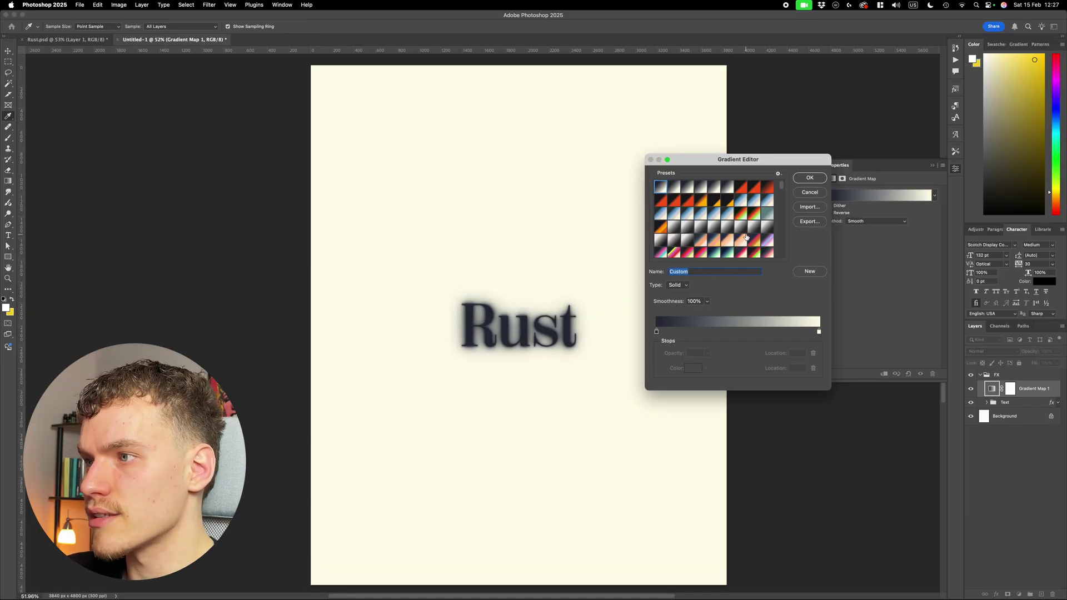
left_click(705, 217)
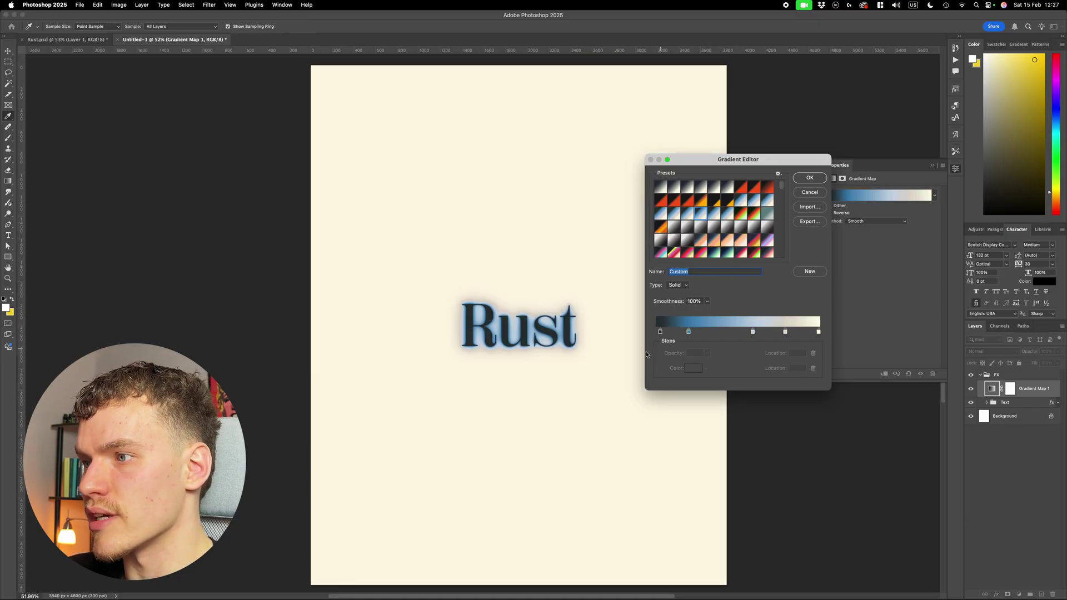
Move the gradient's darkest colour stop to location 0% and darken its colour to near black.
left_click(661, 332)
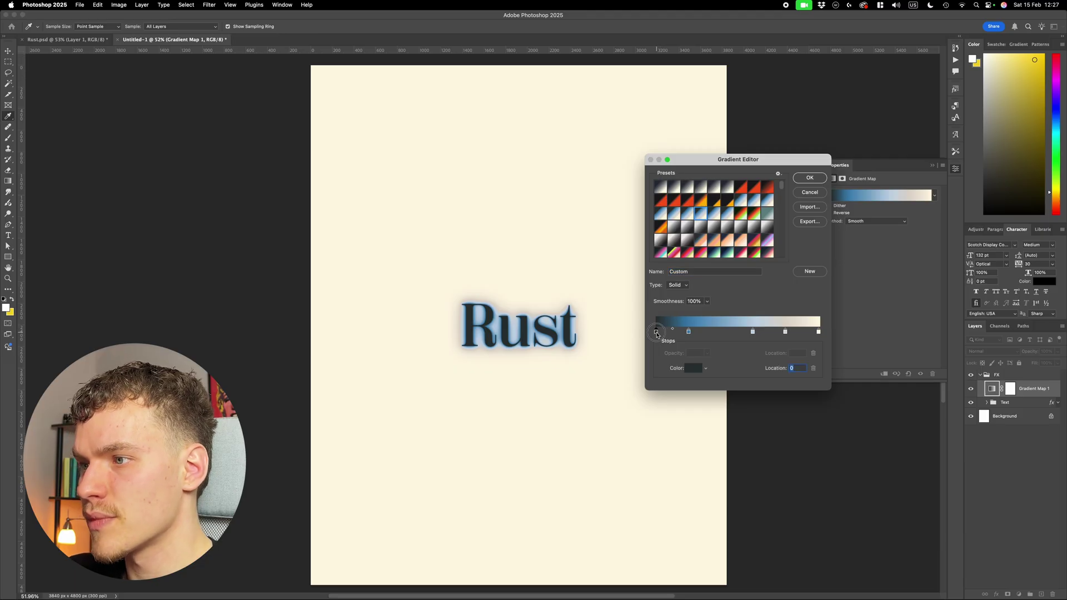
double_click(657, 332)
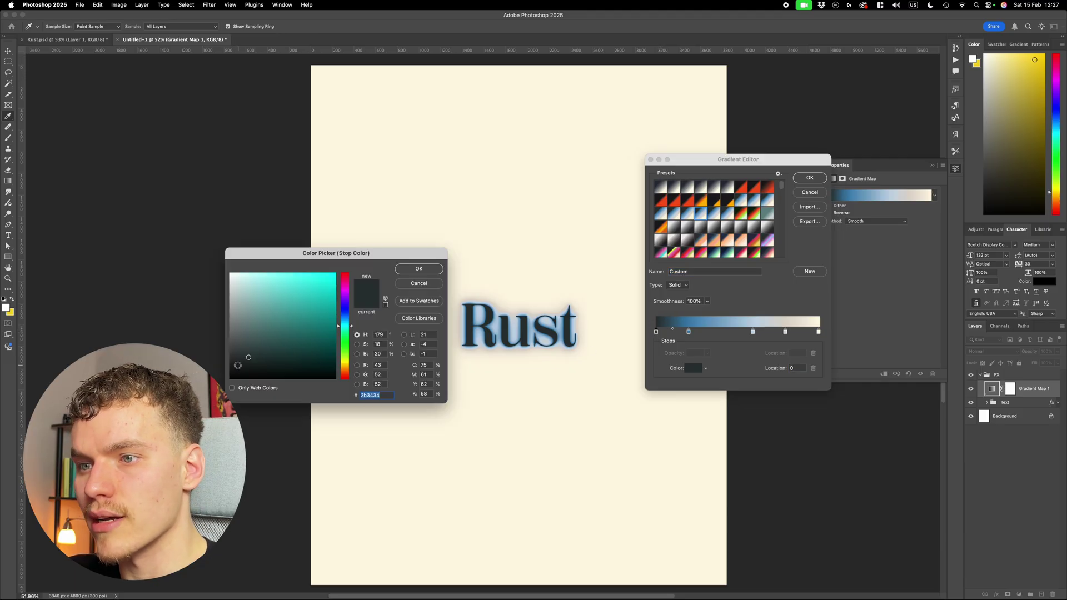
left_click(236, 370)
left_click(437, 270)
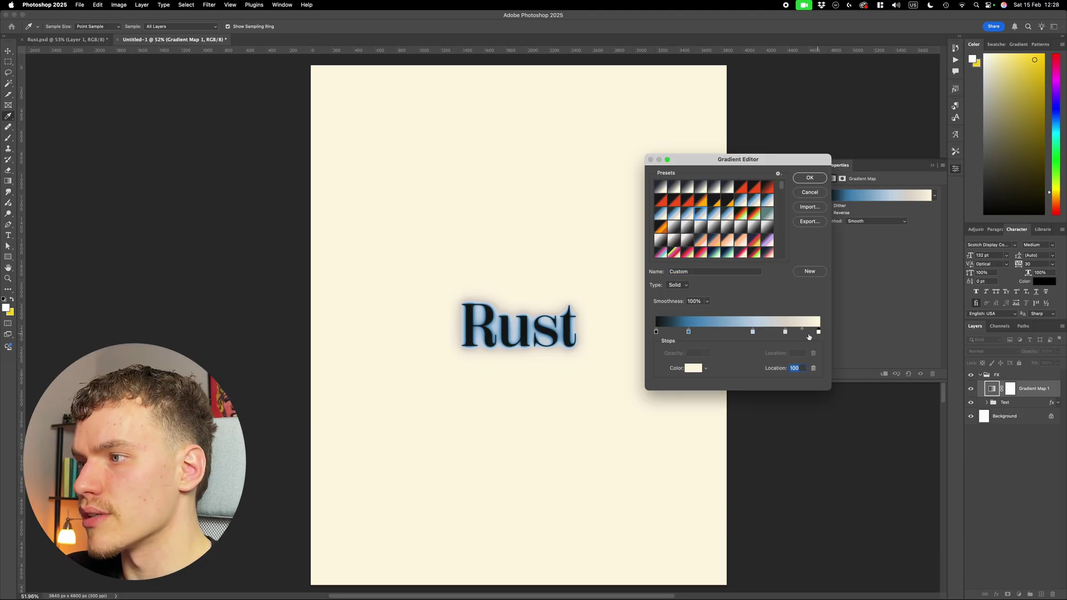
Change the cream colour stop at location 100% to a nearly neutral off-white.
left_click(819, 332)
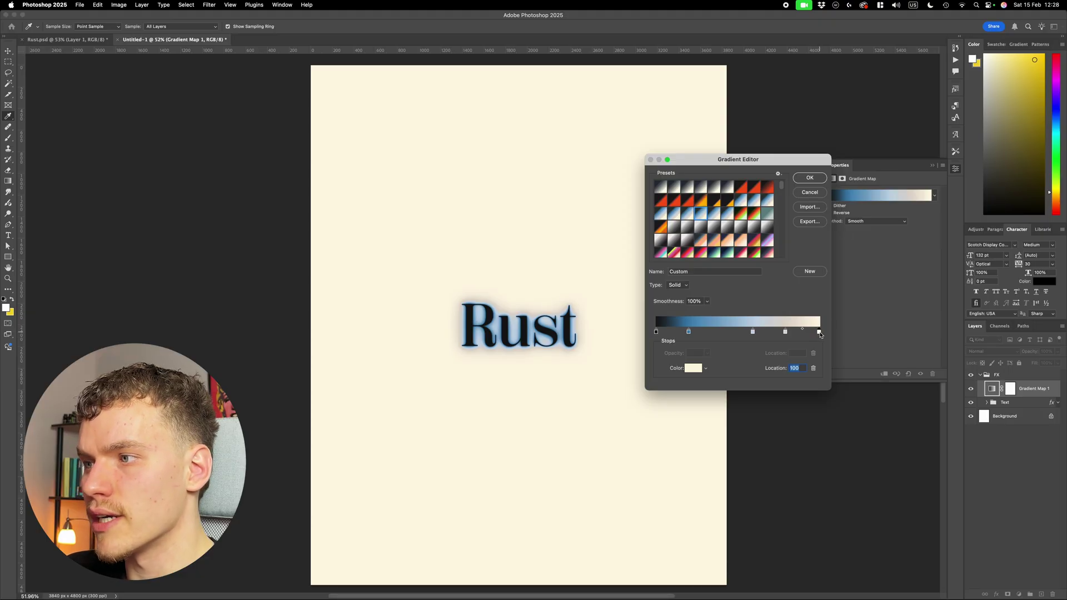
double_click(820, 332)
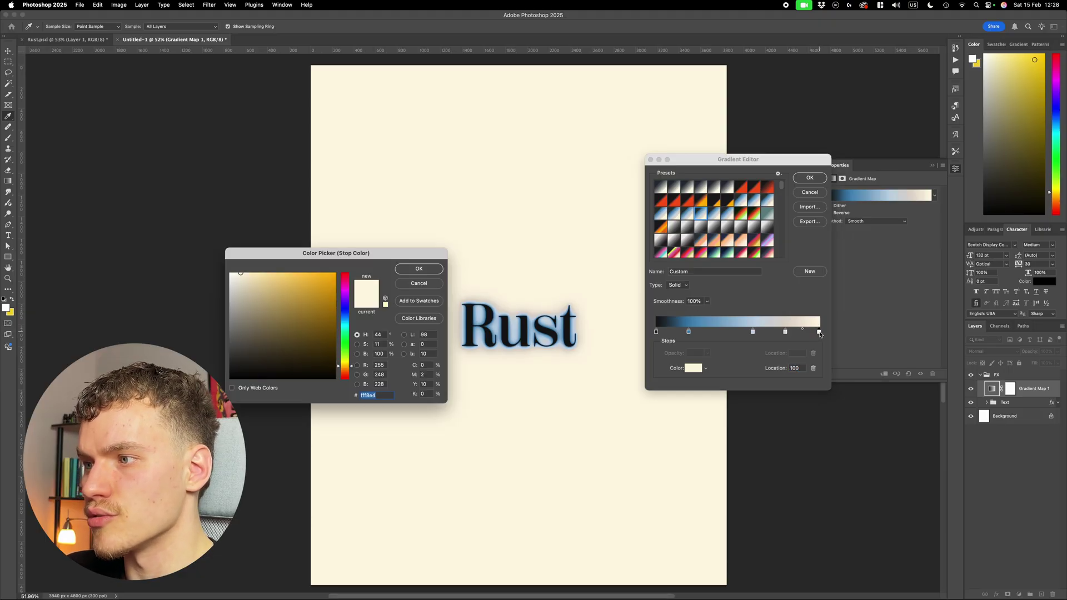
left_click(233, 275)
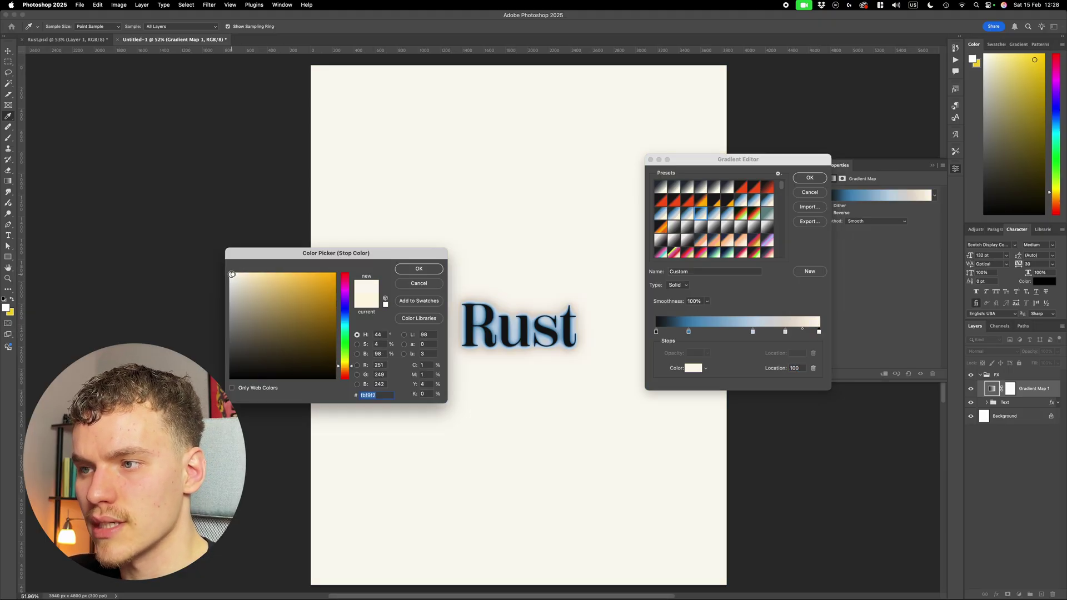
left_click(231, 274)
left_click(419, 269)
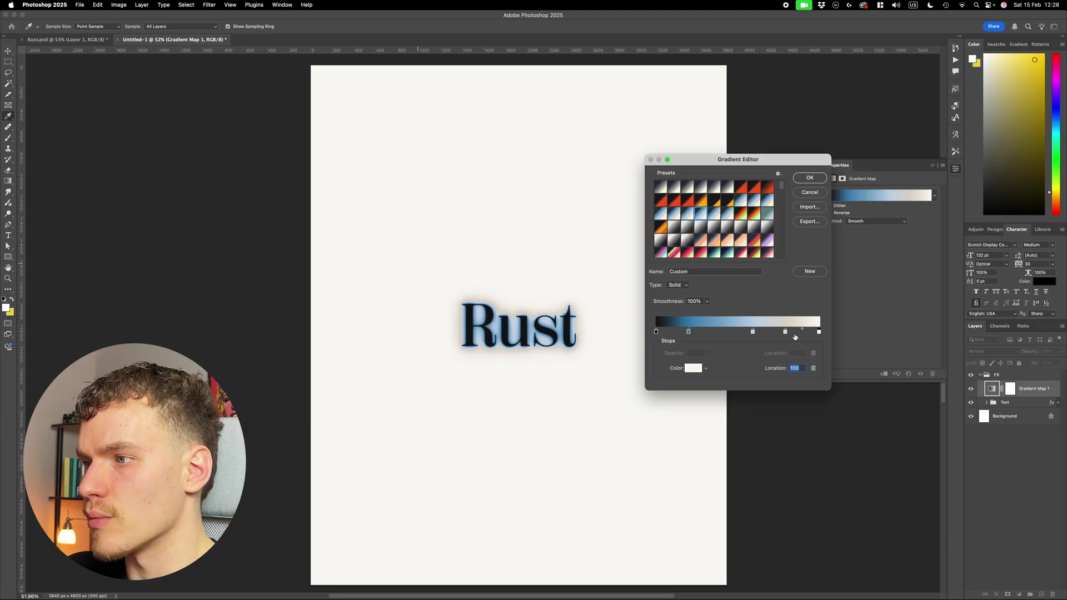
Remove the beige and darker blue colour stops and move the remaining light blue stop to location 50%.
left_click_drag(784, 332, 787, 355)
left_click_drag(689, 332, 690, 356)
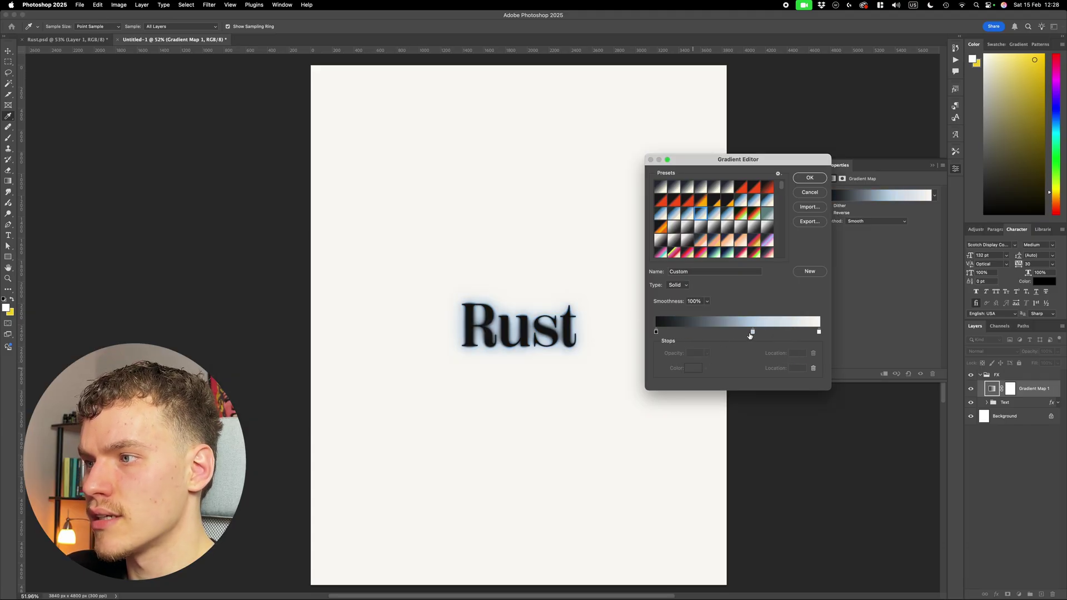
left_click_drag(750, 335, 739, 335)
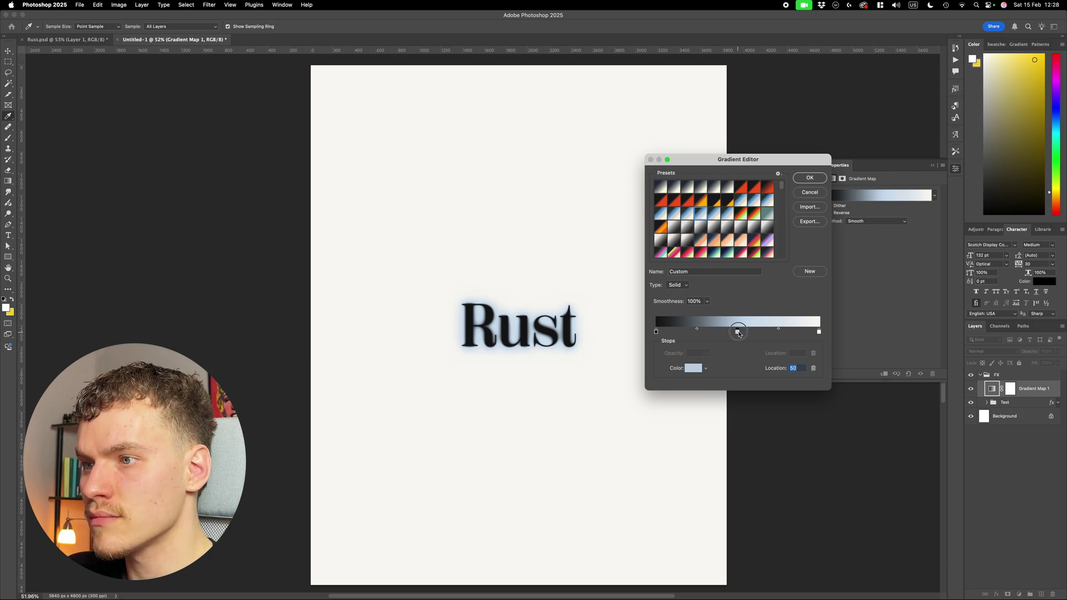
Set the middle colour stop to a more saturated blue, #8cb3f3, and apply the edited gradient.
double_click(739, 334)
left_click_drag(296, 296, 274, 277)
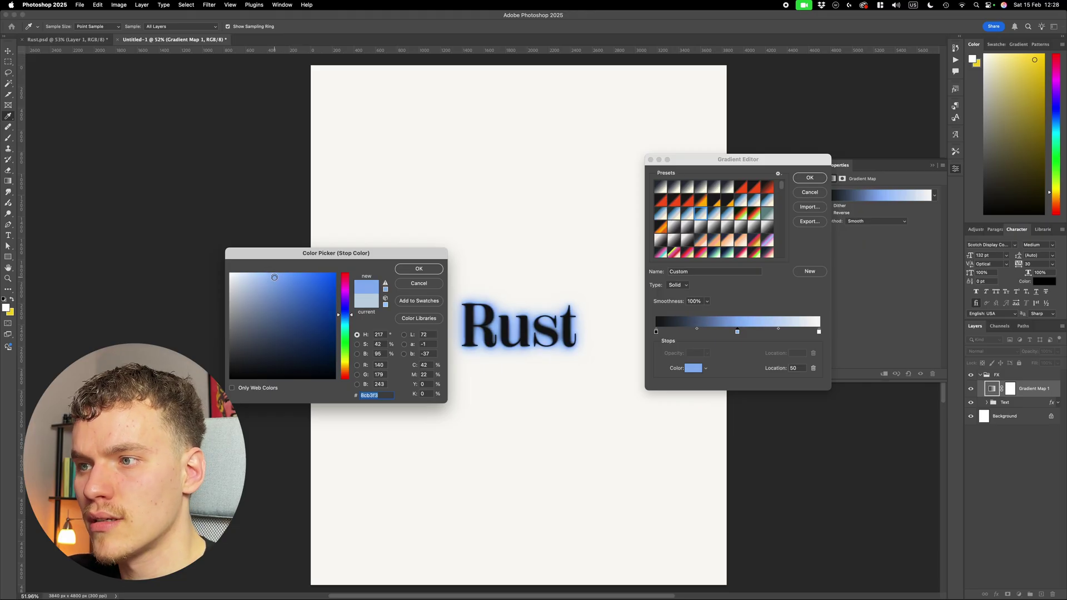
left_click(425, 270)
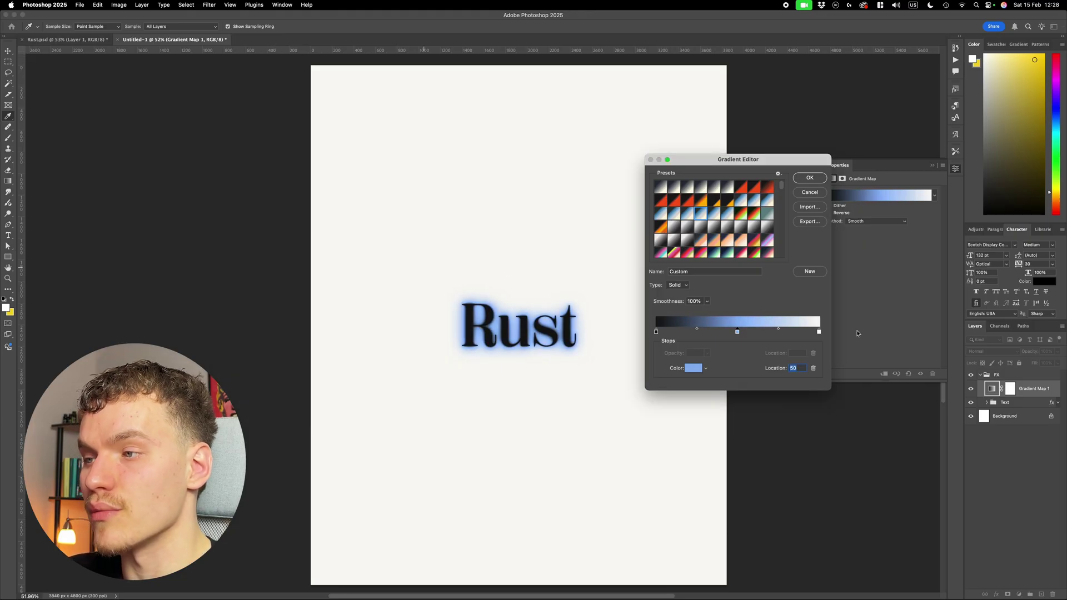
left_click(819, 174)
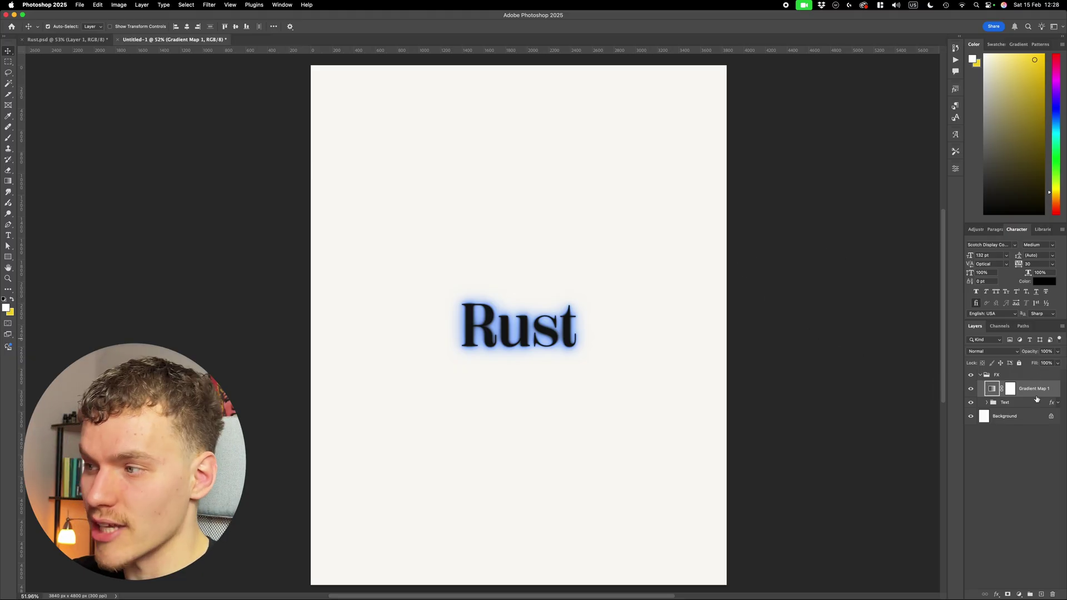
left_click(902, 368)
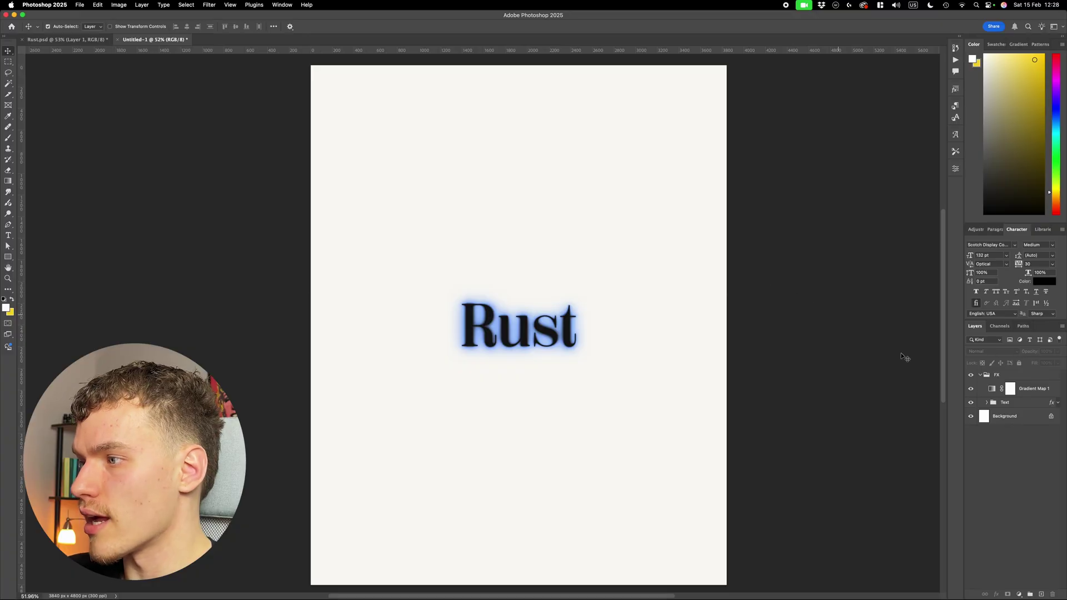
Select the Text group, switch to Finder and compare the photocopy and decalcomanie texture images in the Assets folder.
left_click(1036, 406)
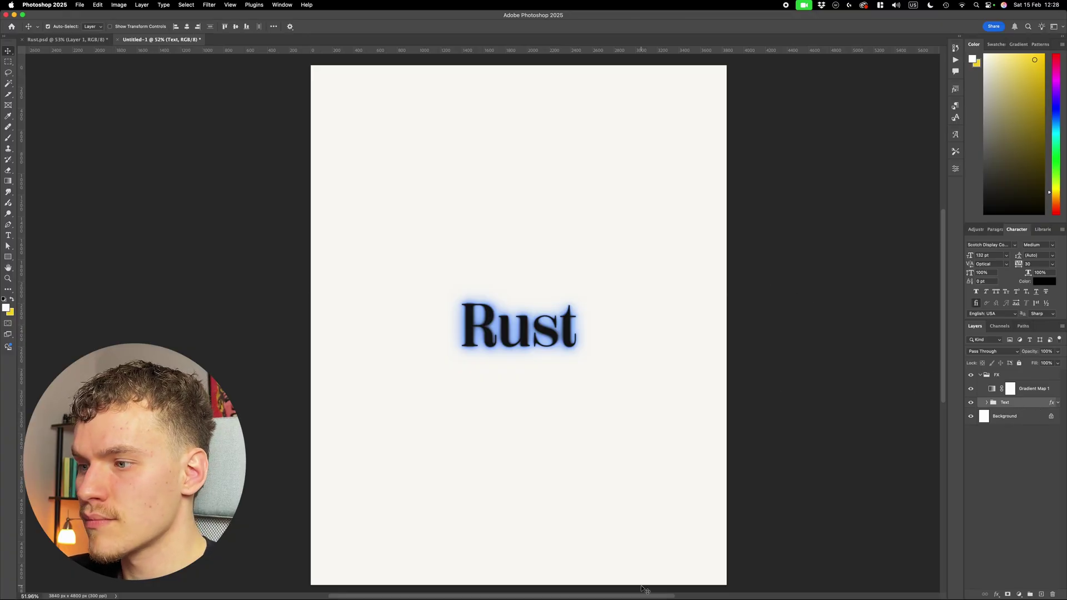
mouse_move(630, 591)
left_click(439, 586)
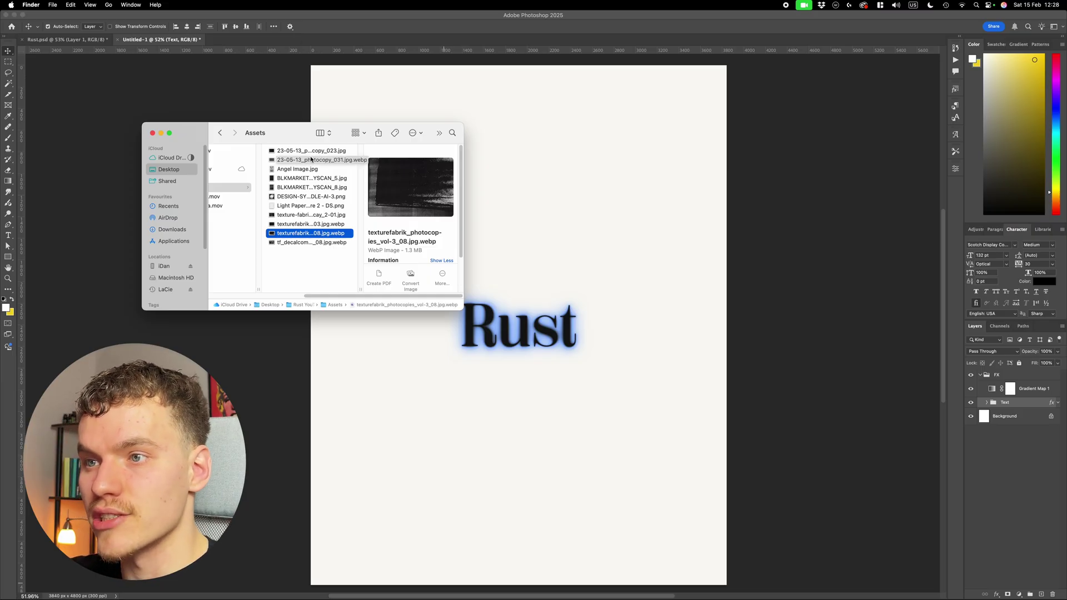
key("Down")
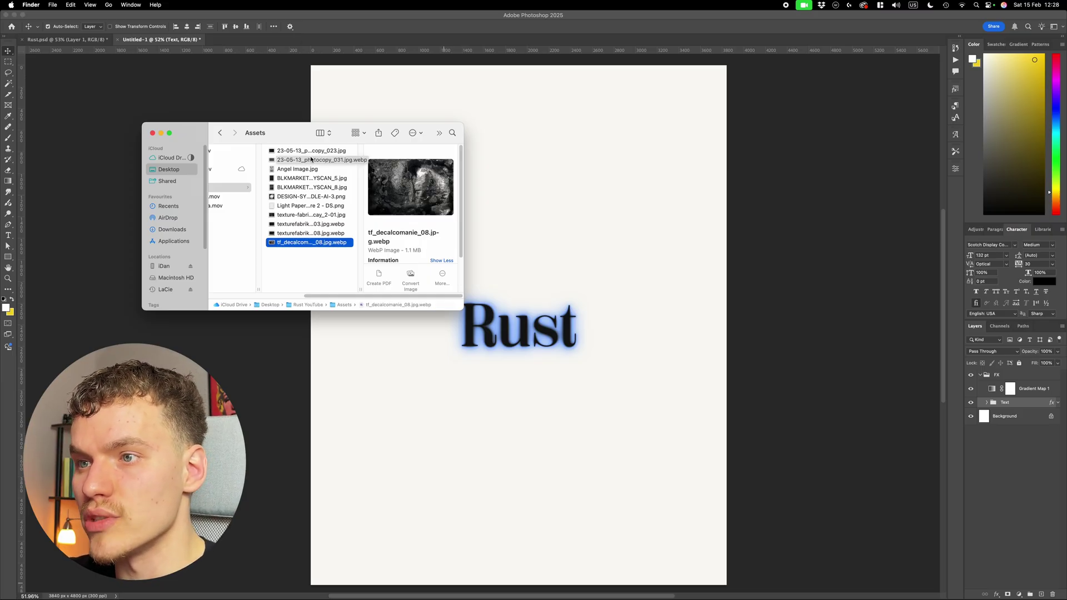
key("Up")
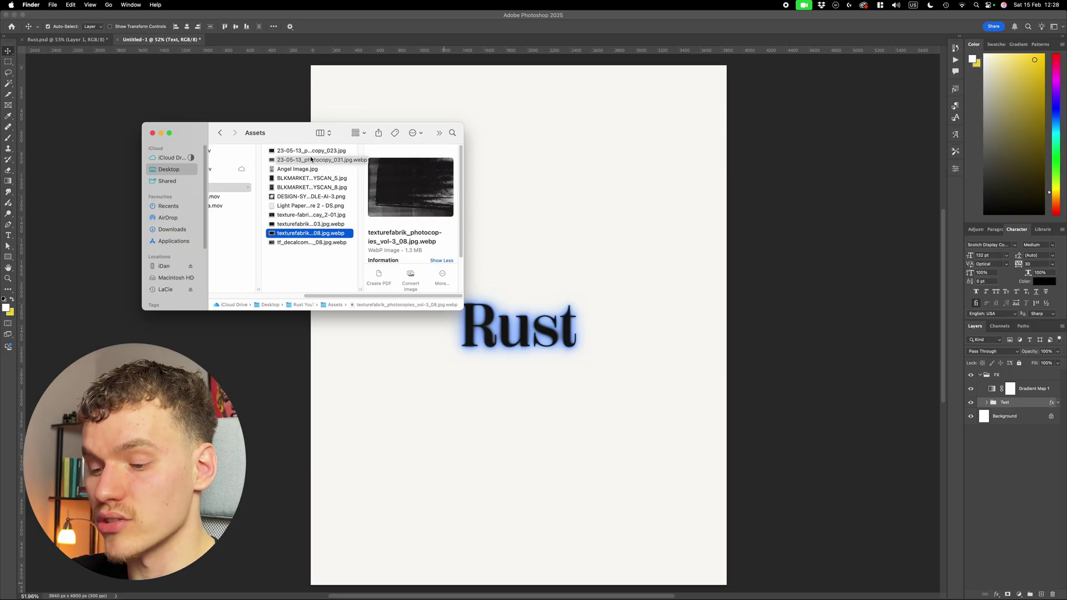
key("space")
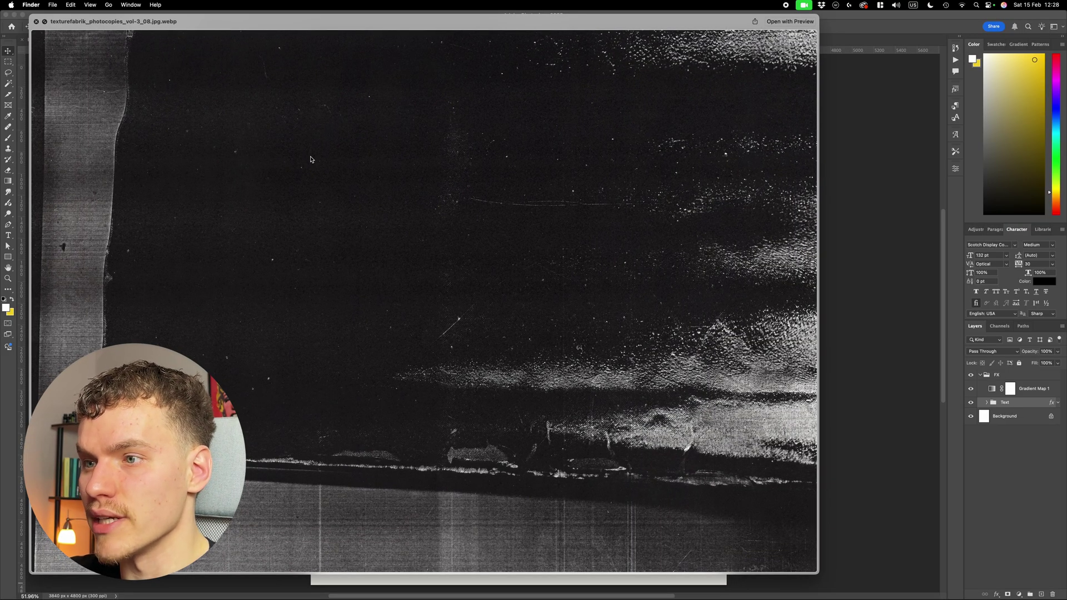
key("Down")
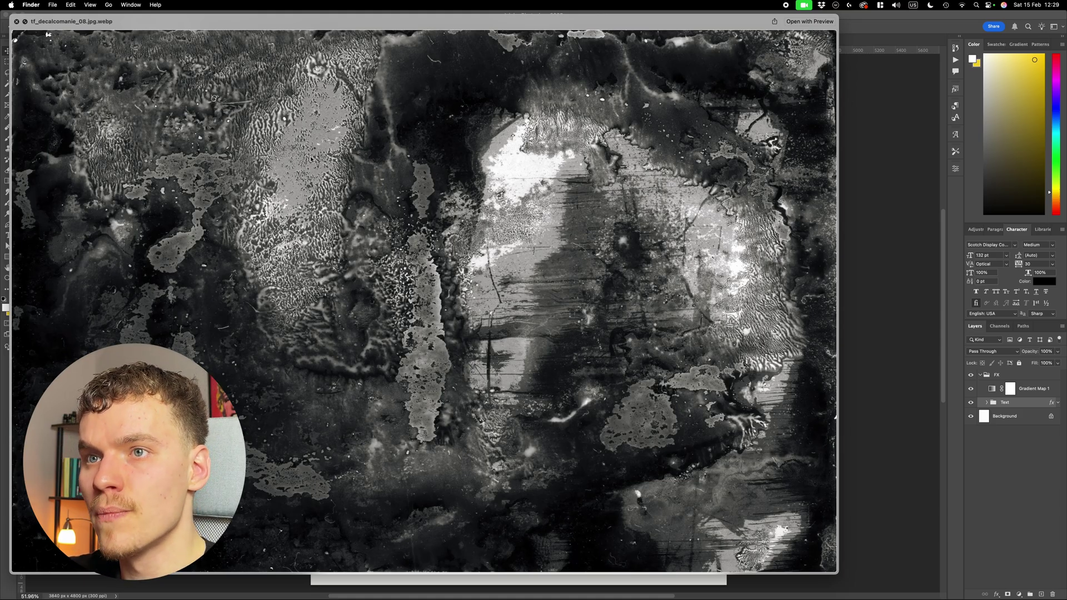
key("Left")
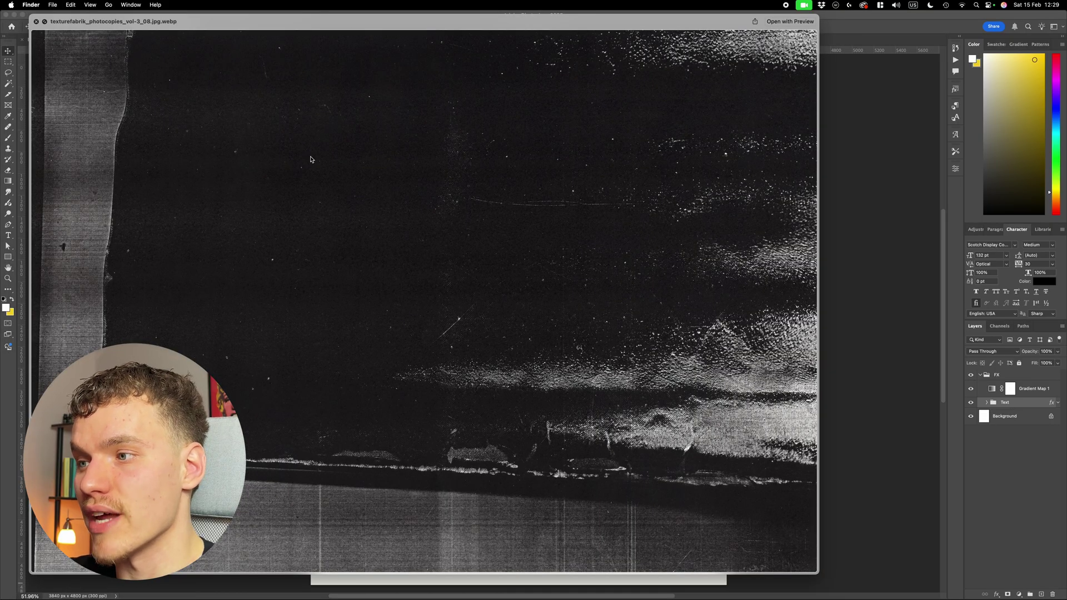
key("Left")
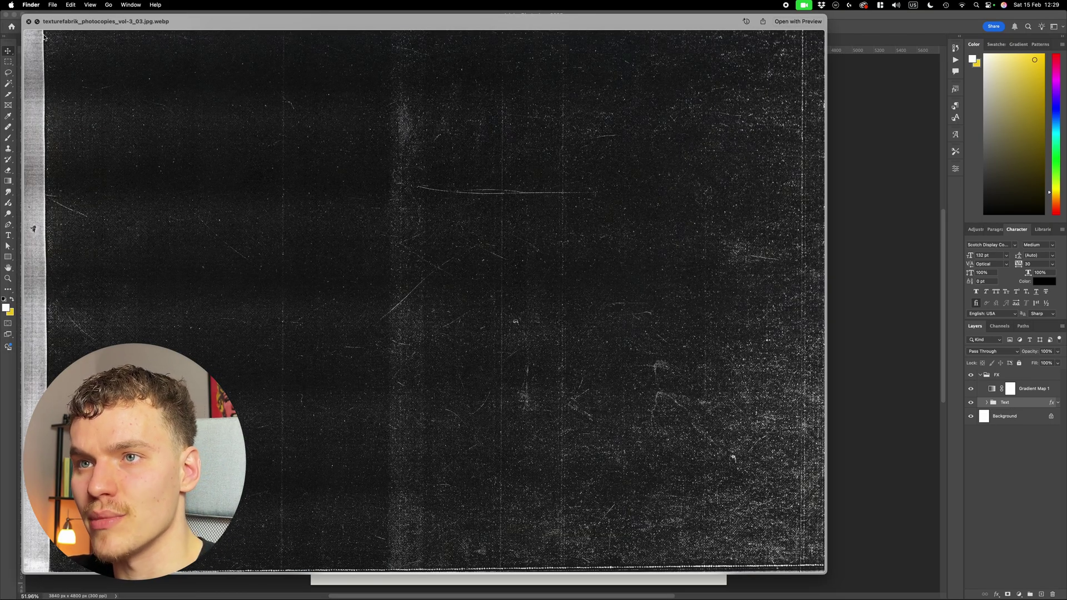
left_click(28, 21)
Place texturefabrik_photocopies_vol-3_03.jpg.webp in the poster above the Text group, scaled down to just cover the word Rust.
left_click_drag(311, 231, 636, 367)
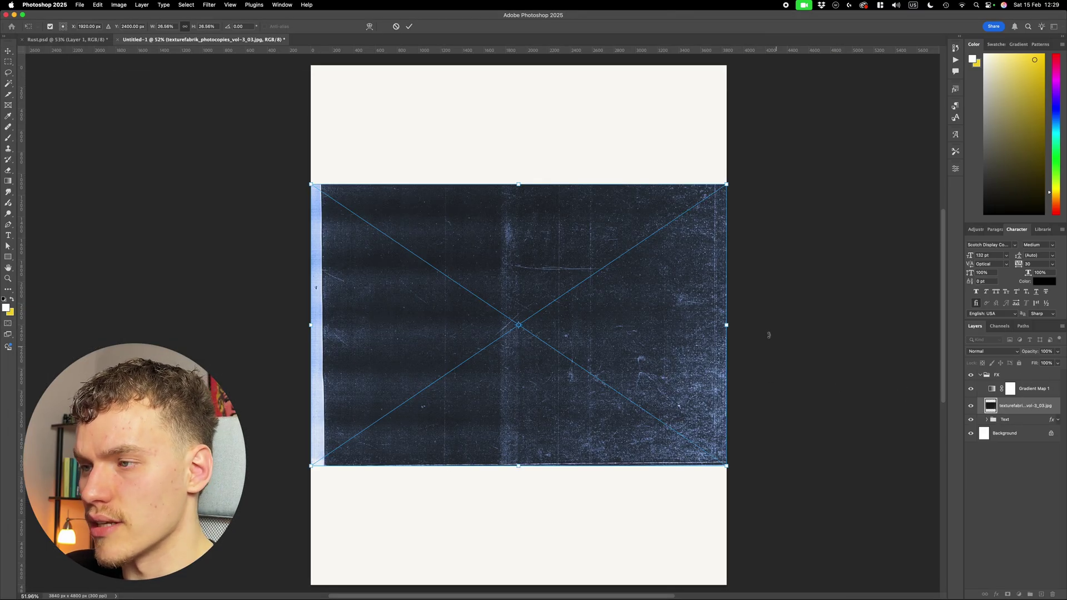
left_click_drag(727, 325, 611, 324)
key("Return")
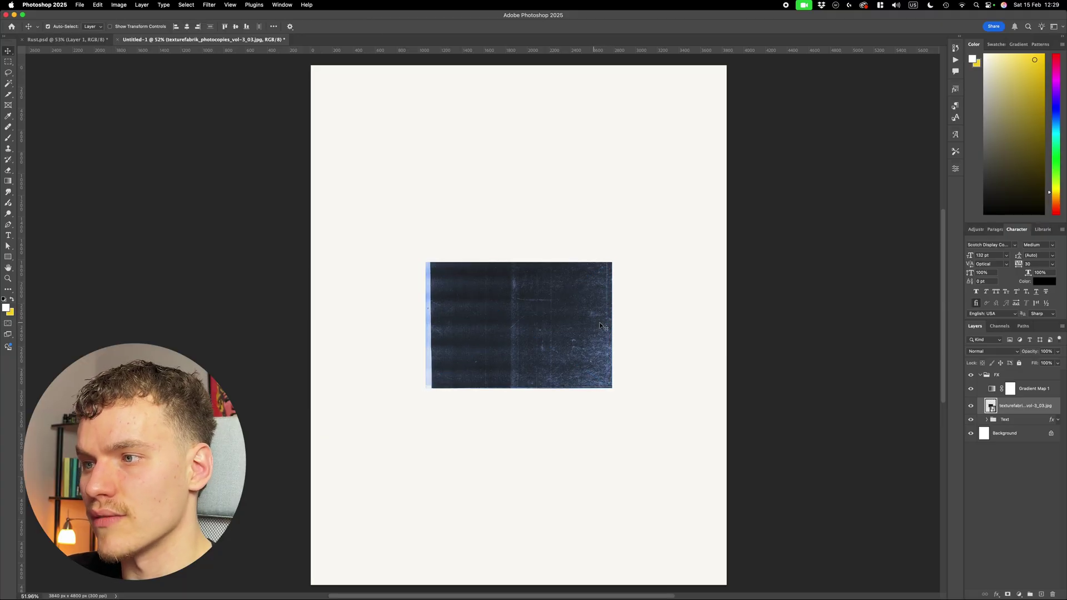
Set the blend mode of the vol-3_03 texture layer to Overlay.
scroll(584, 351, "up", 2)
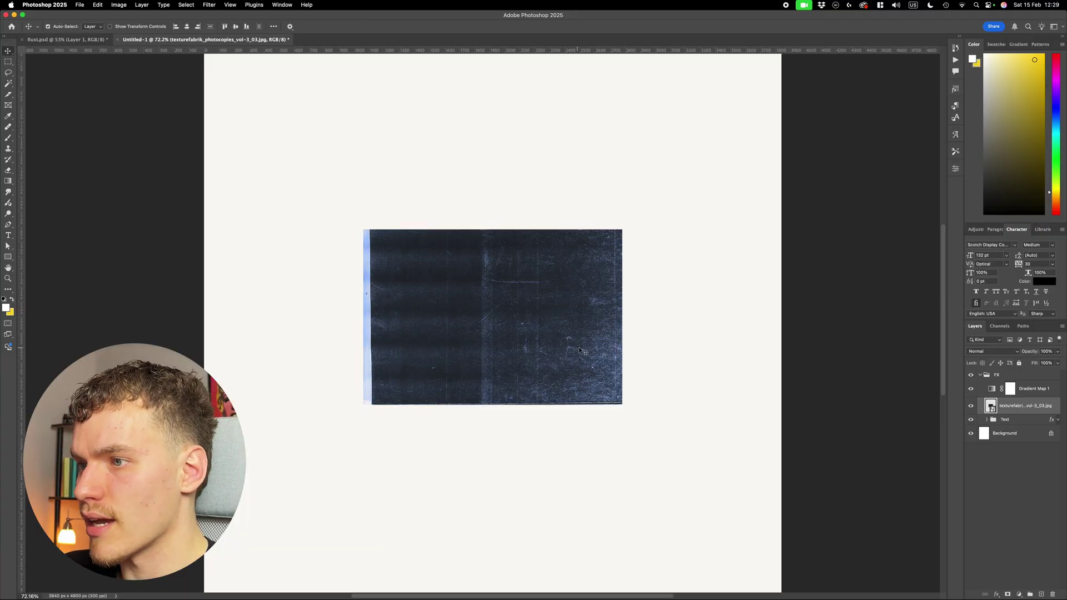
left_click(1017, 354)
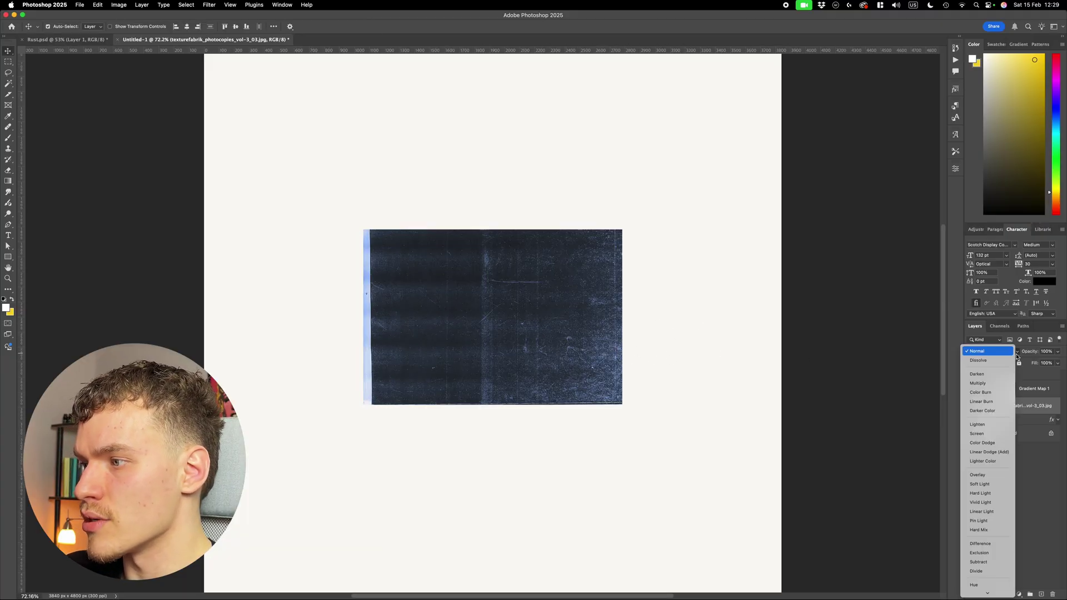
left_click(995, 476)
scroll(512, 328, "up", 3)
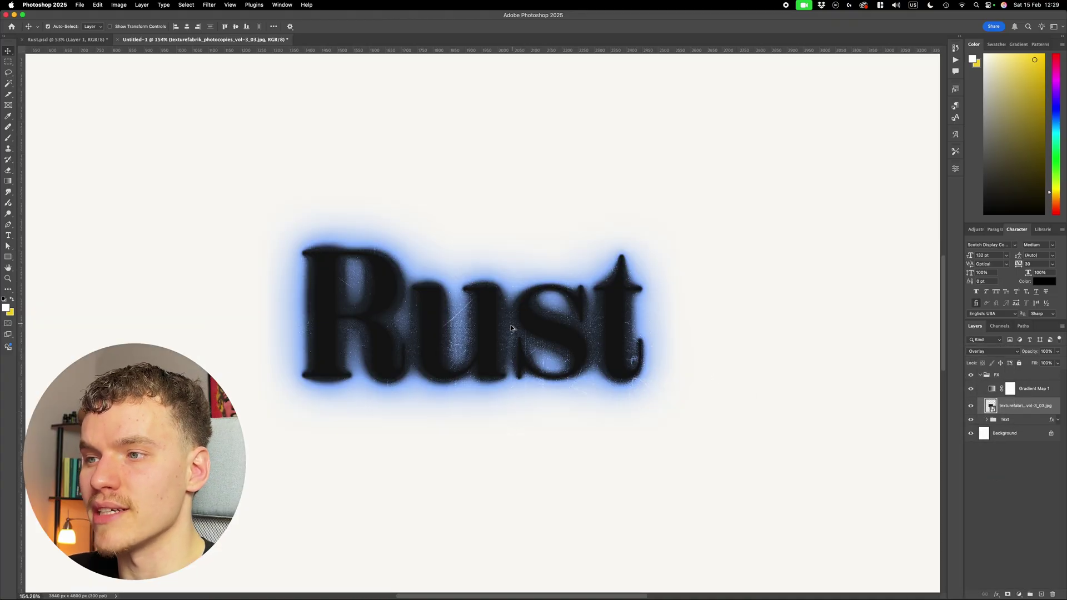
key("super+0")
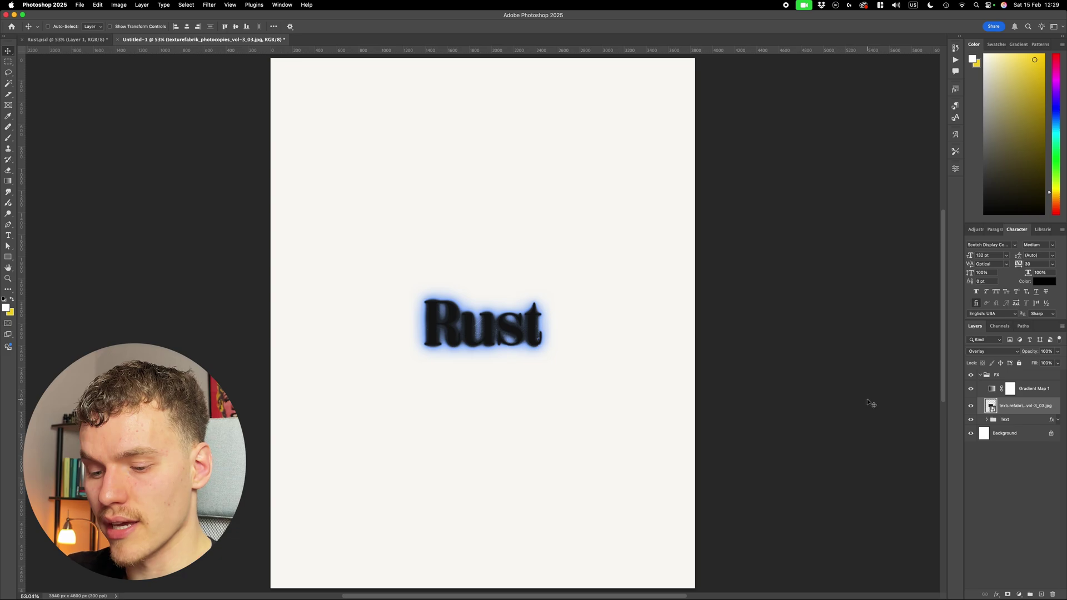
Brighten the midtones of the vol-3_03 texture layer with a Levels adjustment.
key("super+l")
left_click_drag(766, 195, 681, 215)
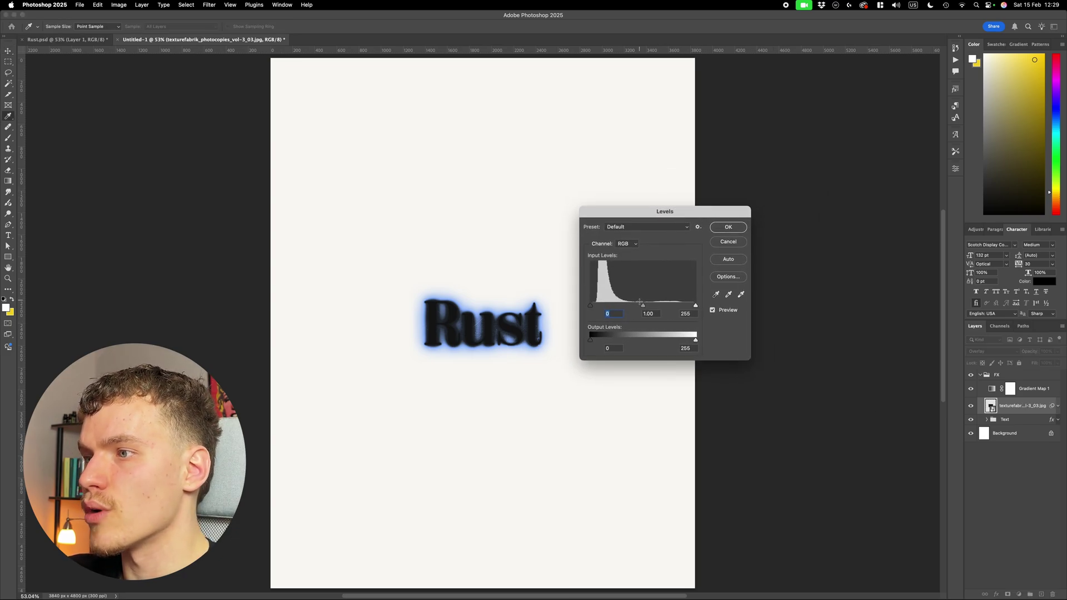
left_click_drag(643, 307, 616, 304)
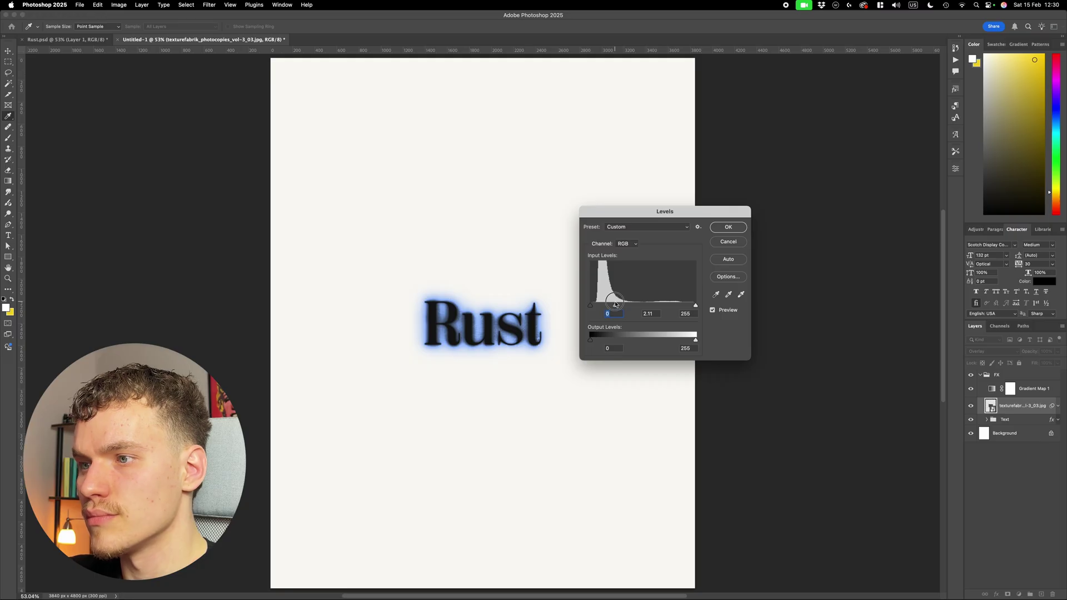
left_click_drag(616, 304, 620, 304)
left_click(738, 228)
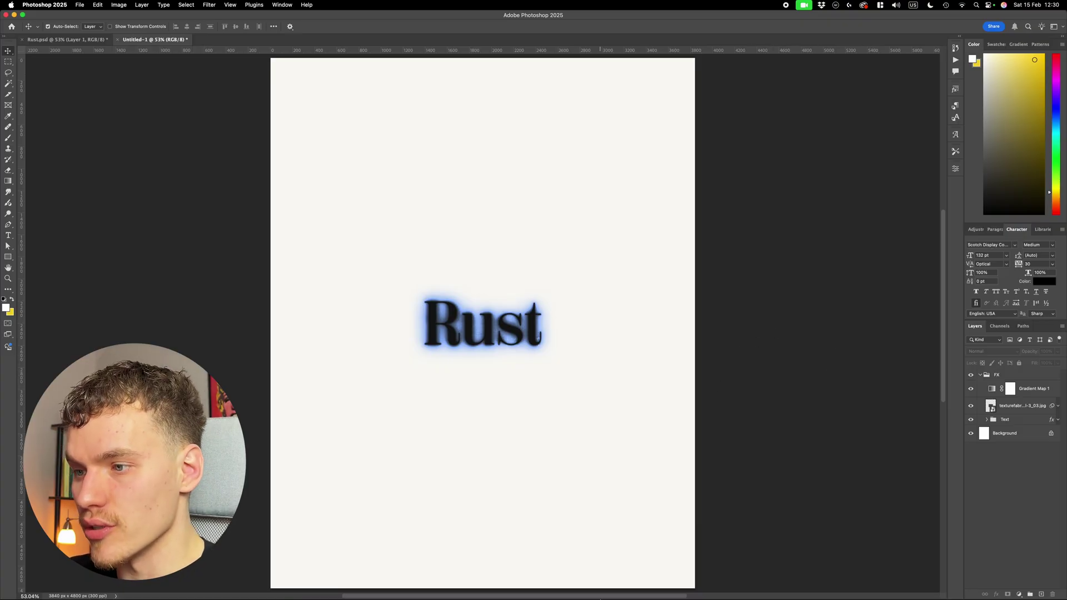
Preview texturefabrik_photocopies_vol-3_08.jpg.webp from the Assets folder in Finder and place it over the word Rust, scaled to about 9.8%.
left_click(436, 585)
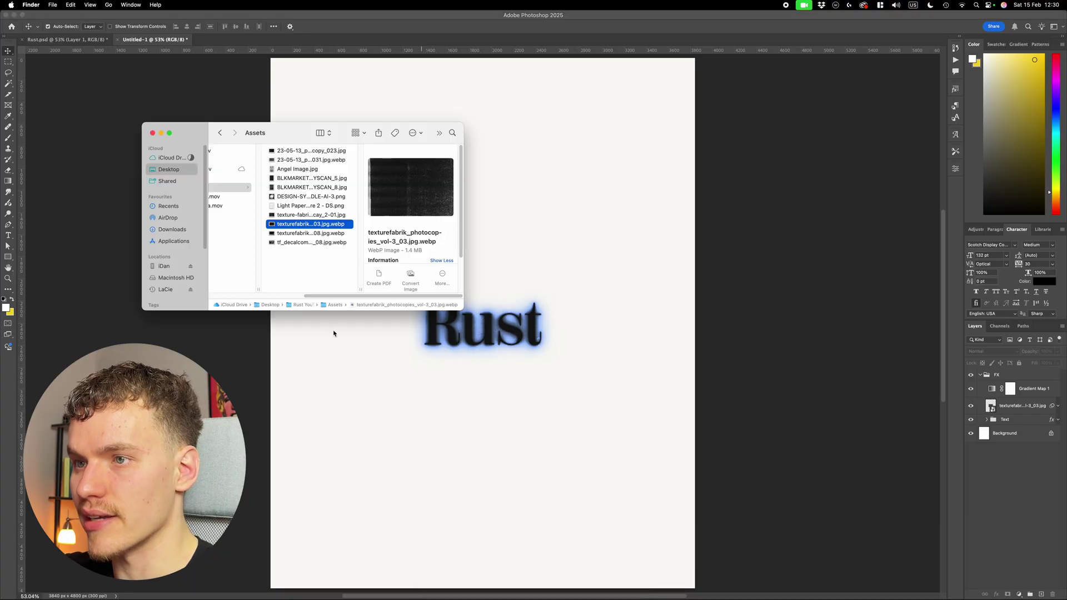
left_click(317, 234)
key("space")
key("space")
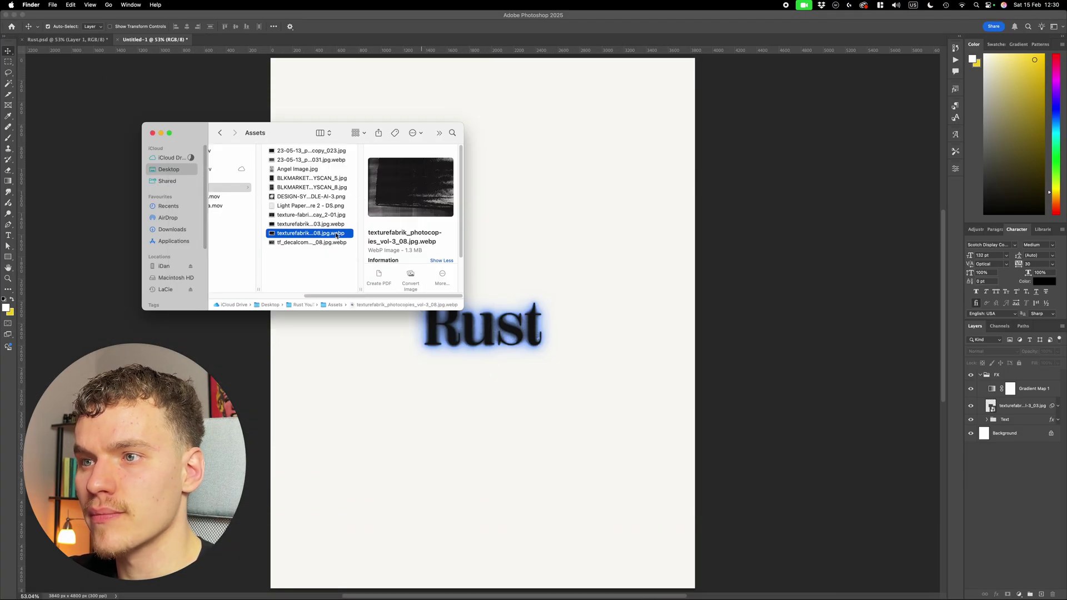
left_click_drag(336, 235, 548, 352)
left_click_drag(698, 330, 562, 327)
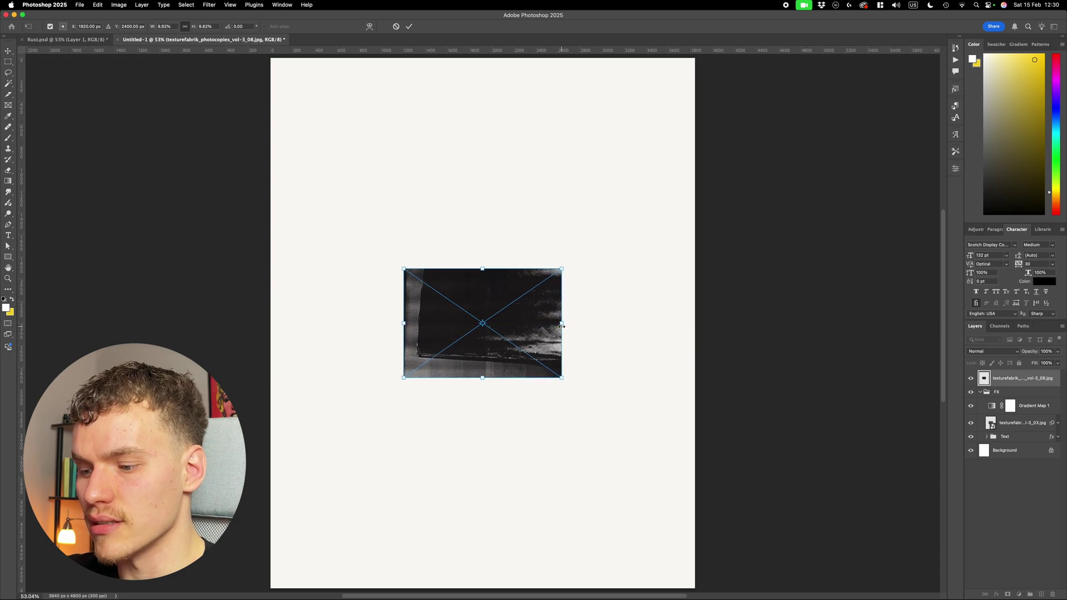
key("Return")
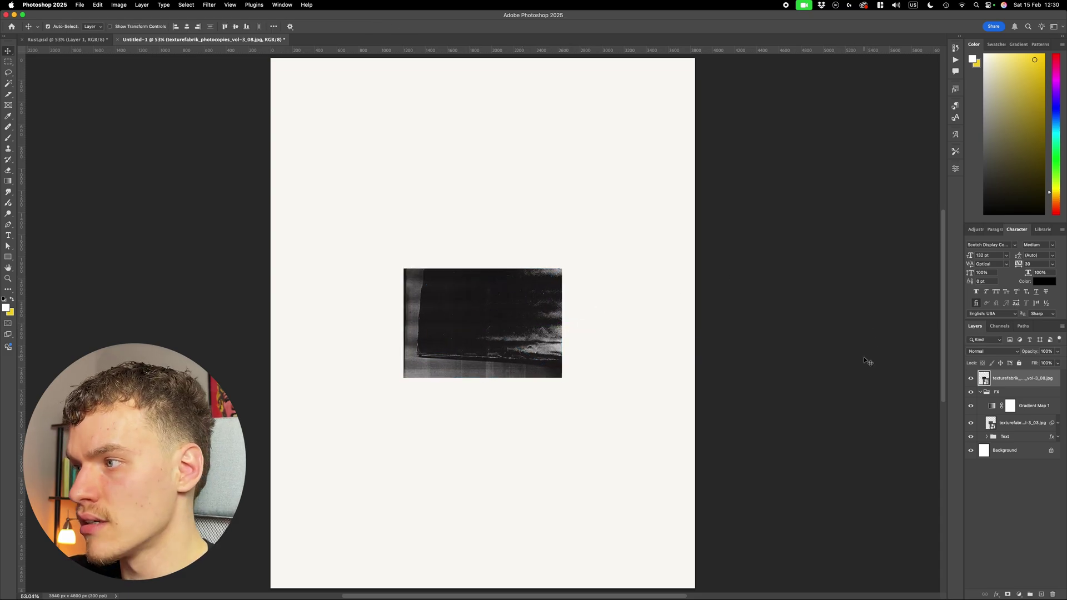
Move the vol-3_08 texture layer directly beneath Gradient Map 1 in the FX group and set its blend mode to Screen.
left_click_drag(1026, 380, 1026, 409)
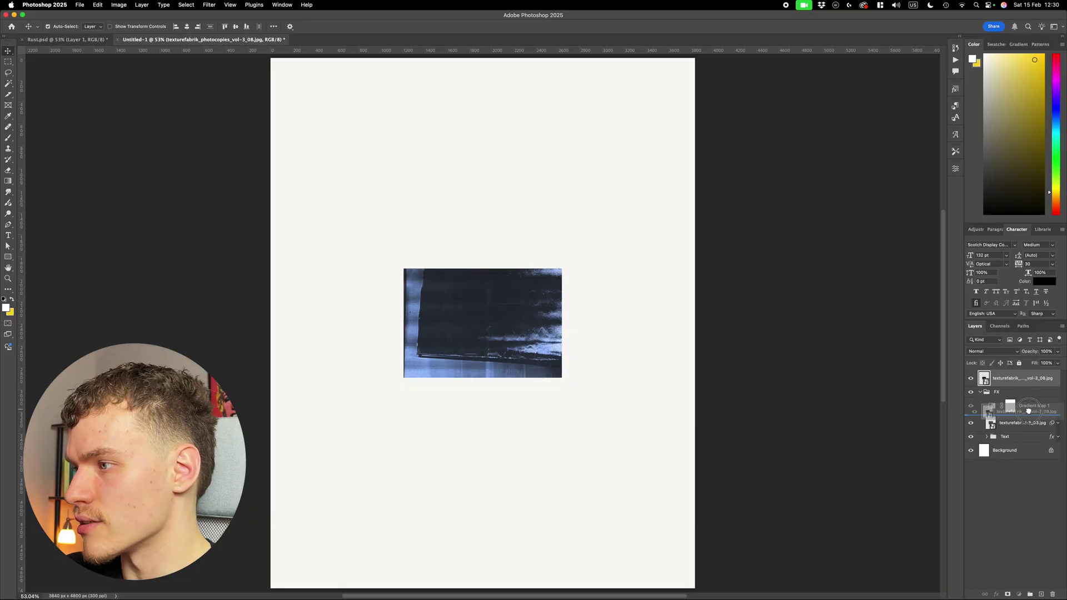
left_click(1004, 351)
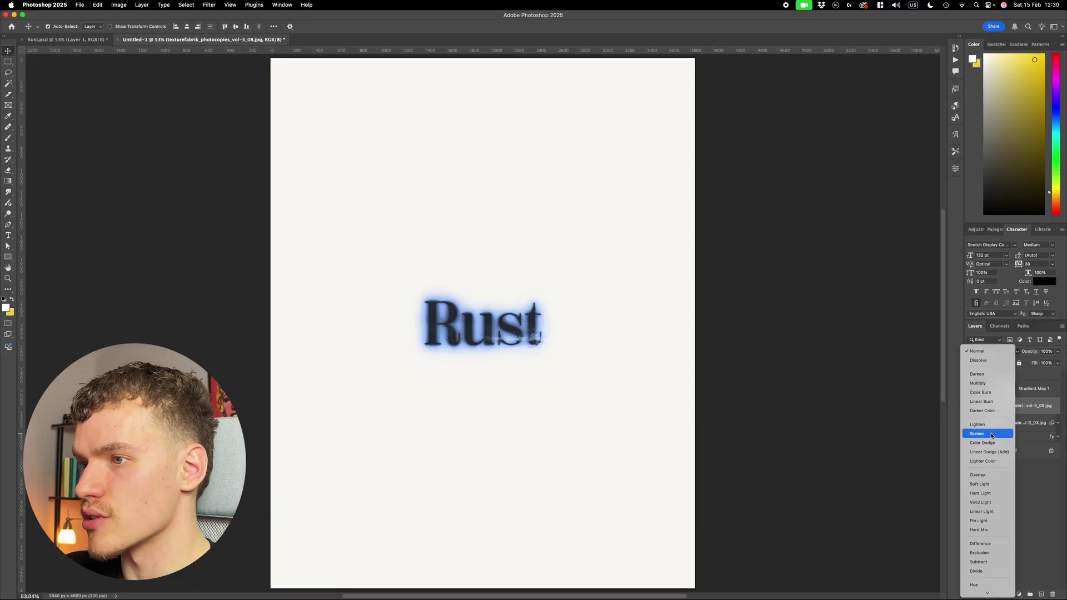
left_click(987, 434)
scroll(489, 344, "up", 3)
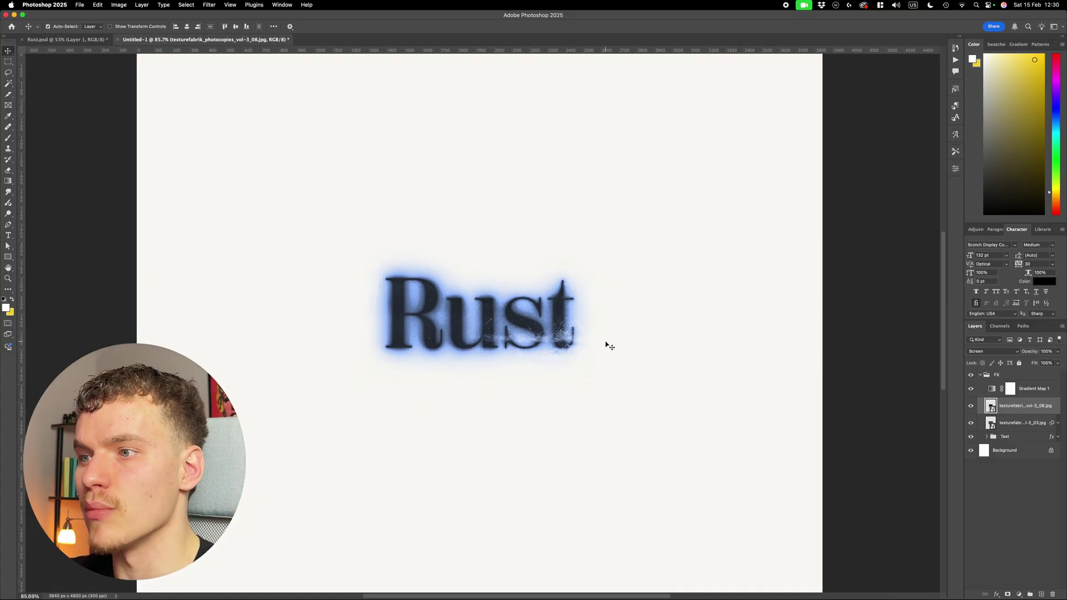
Try the vol-3_08 texture enlarged and turned upside down over the word Rust, and undo the turn.
scroll(610, 338, "up", 2)
key("ctrl+t")
left_click_drag(597, 294, 627, 286)
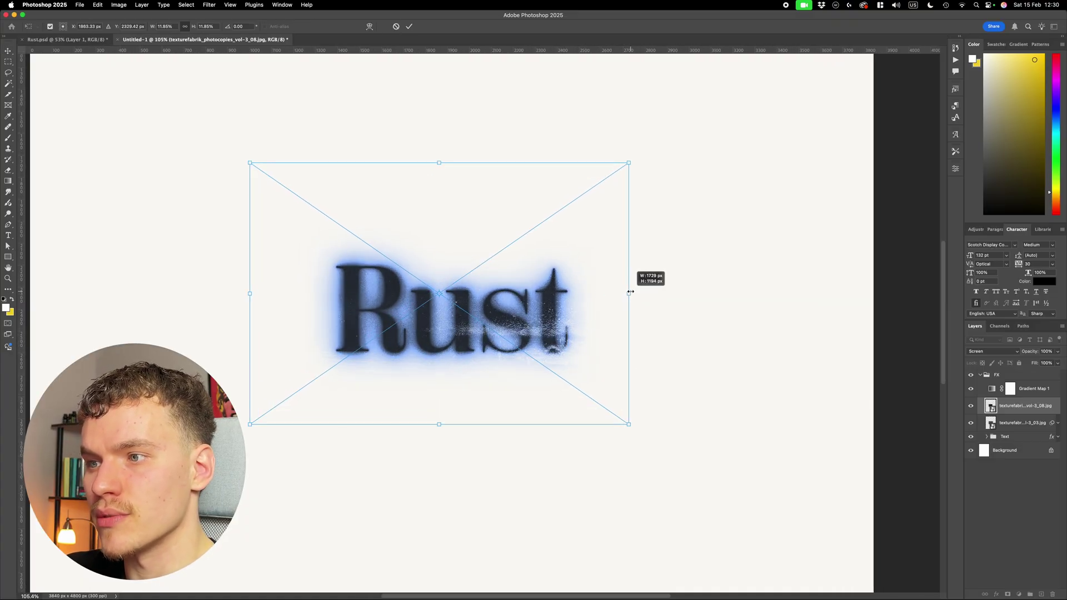
key("Return")
scroll(599, 303, "down", 3)
scroll(573, 312, "right", 5)
scroll(572, 312, "up", 2)
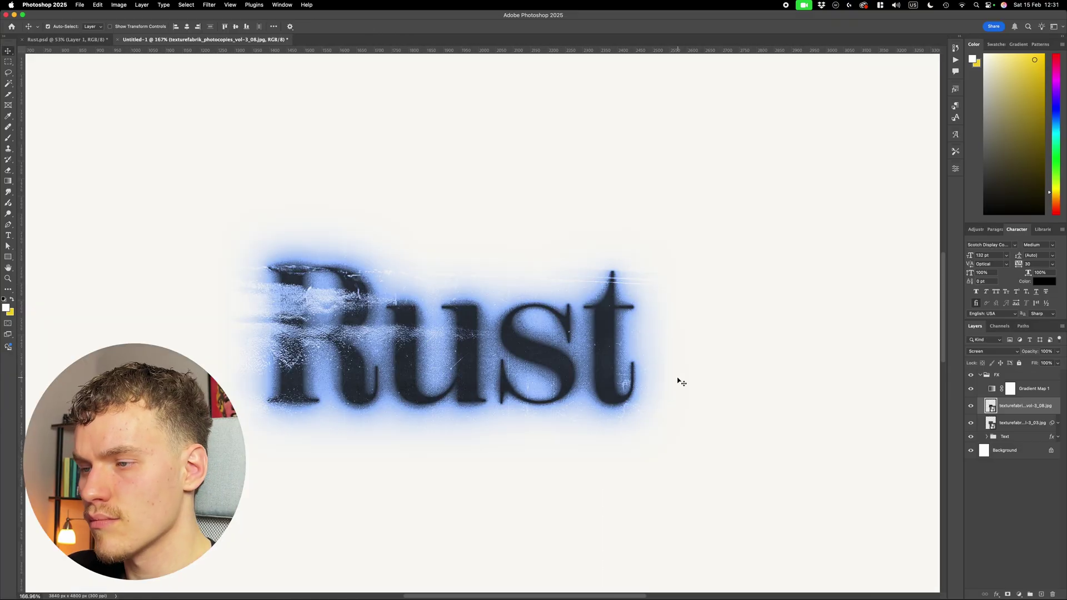
key("ctrl+z")
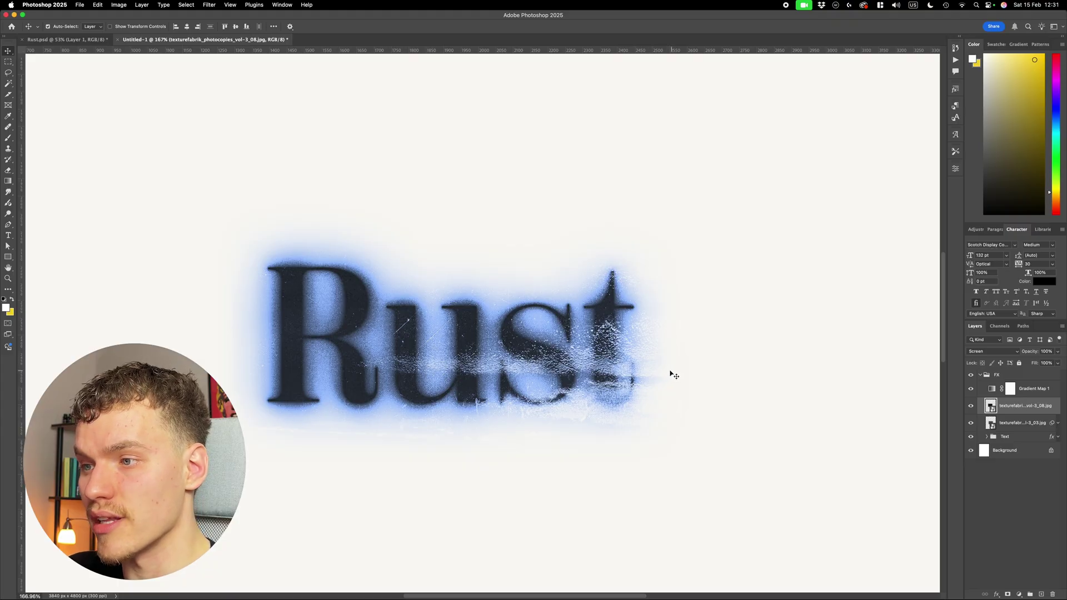
scroll(674, 376, "down", 3)
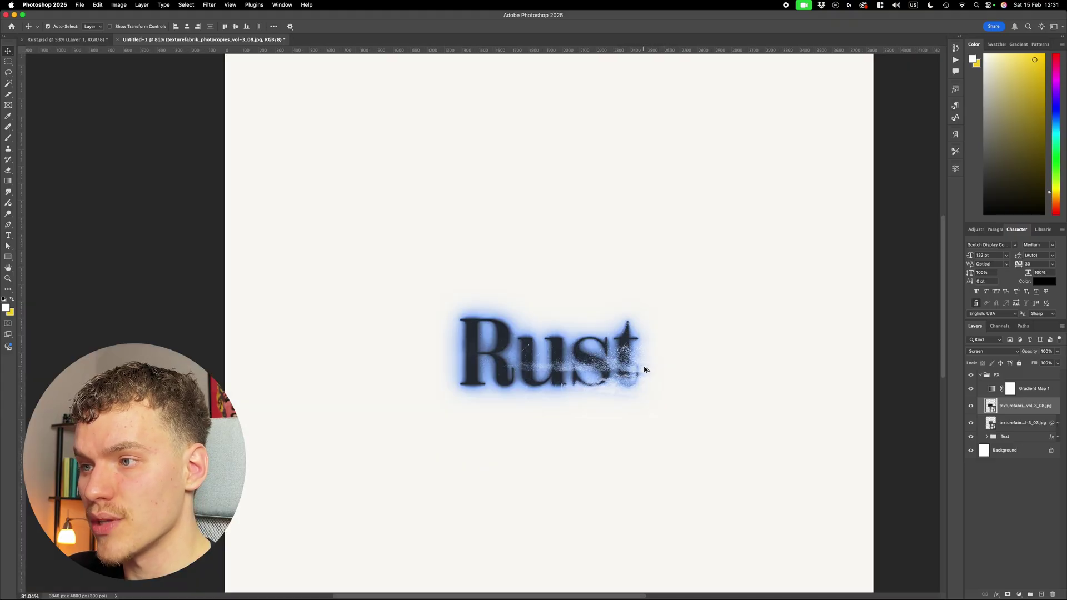
scroll(643, 370, "up", 2)
Change the blend mode of the vol-3_08 texture layer to Lighter Color.
left_click(985, 352)
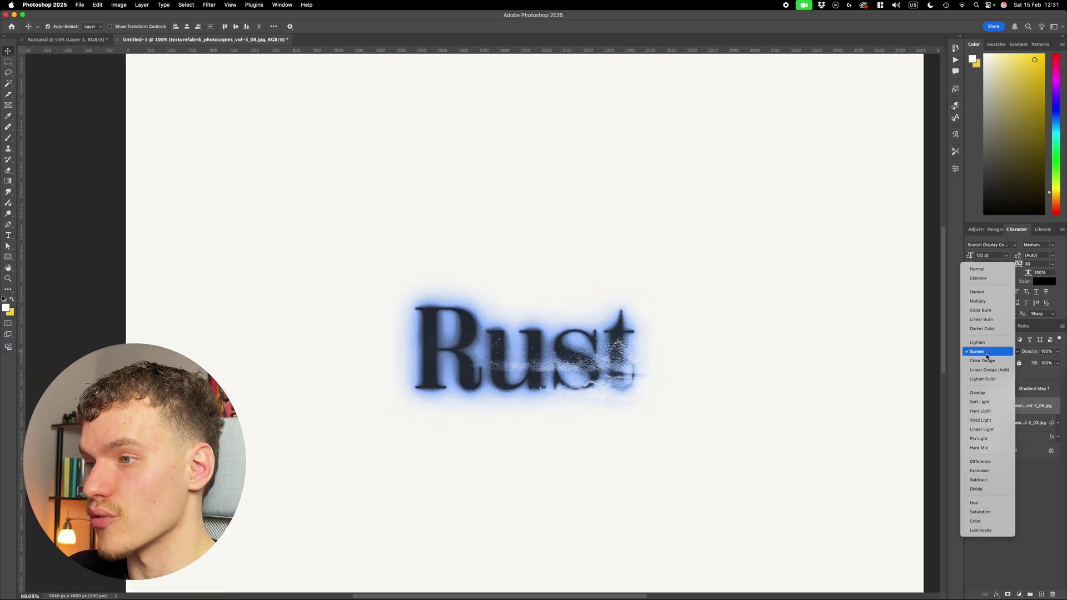
left_click(996, 383)
scroll(648, 387, "down", 3)
Scale the vol-3_08 texture to about 9.7% and position its worn edge over the lower part of the letters s and t.
scroll(632, 383, "up", 4)
key("super+t")
left_click_drag(631, 383, 632, 363)
left_click_drag(261, 307, 337, 308)
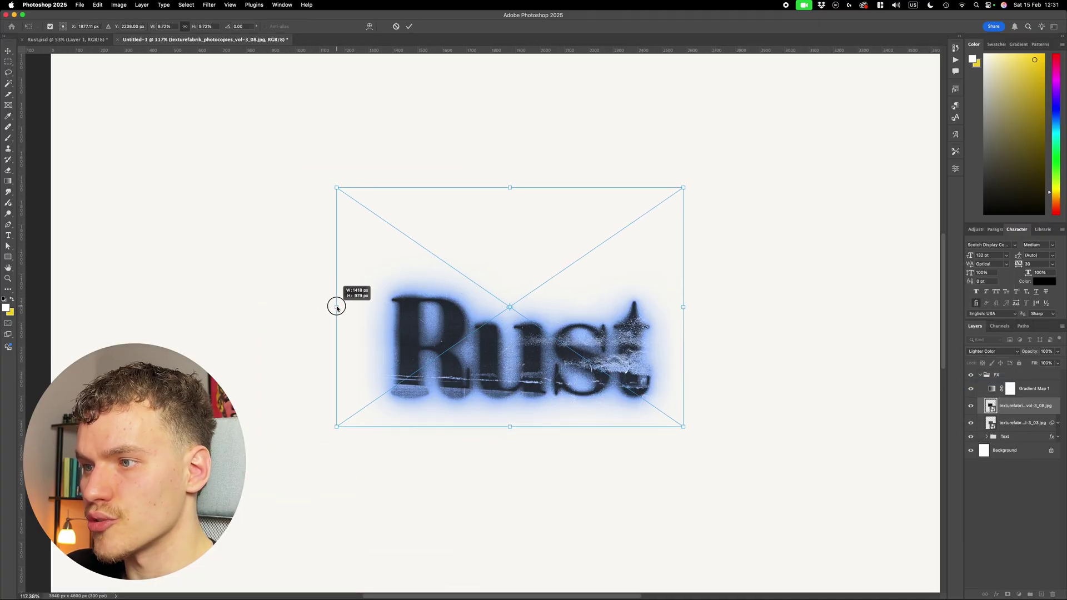
left_click_drag(660, 355, 660, 376)
key("Return")
scroll(681, 357, "down", 2)
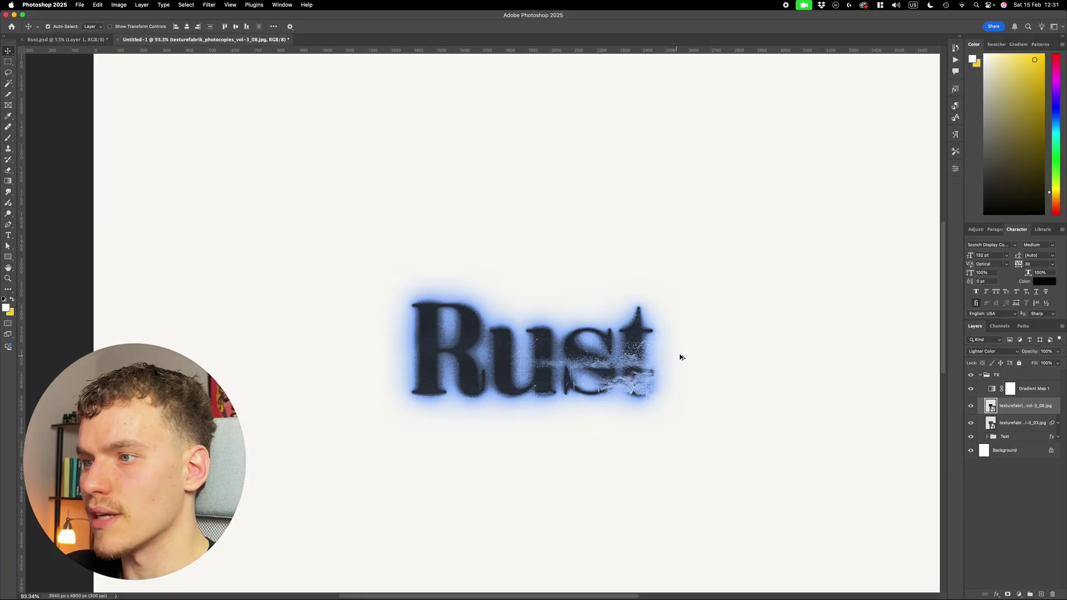
scroll(695, 359, "down", 5)
left_click(748, 370)
scroll(756, 375, "up", 6)
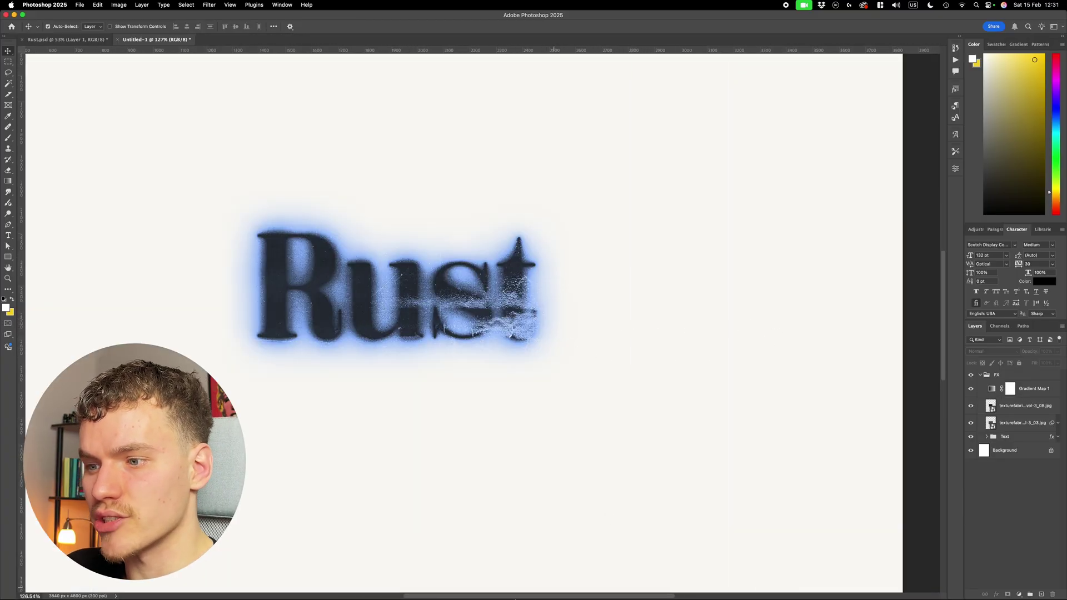
Place texture-fabrik-filmdecay_2-01.jpg from the Assets folder in Finder over the word and move its layer directly beneath Gradient Map 1.
mouse_move(515, 599)
left_click(434, 585)
key("Up")
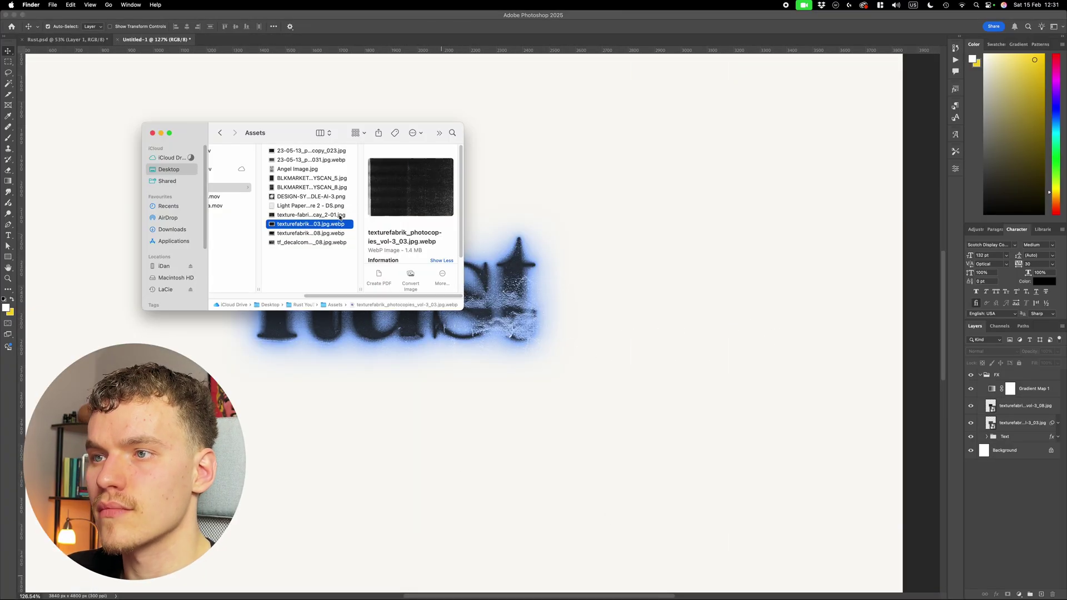
left_click(340, 216)
key("space")
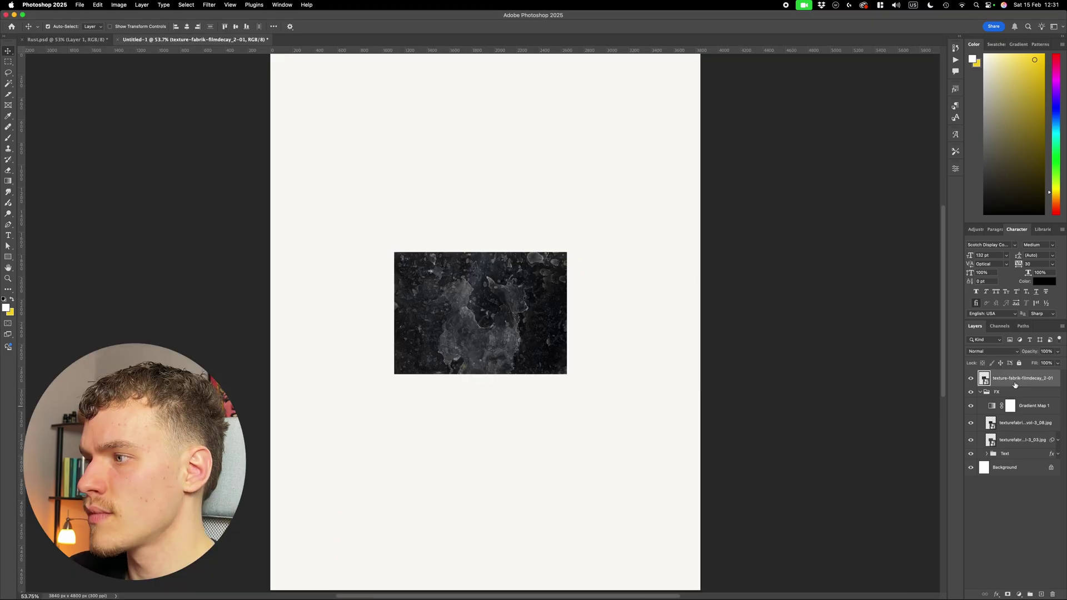
left_click_drag(1015, 385, 1017, 414)
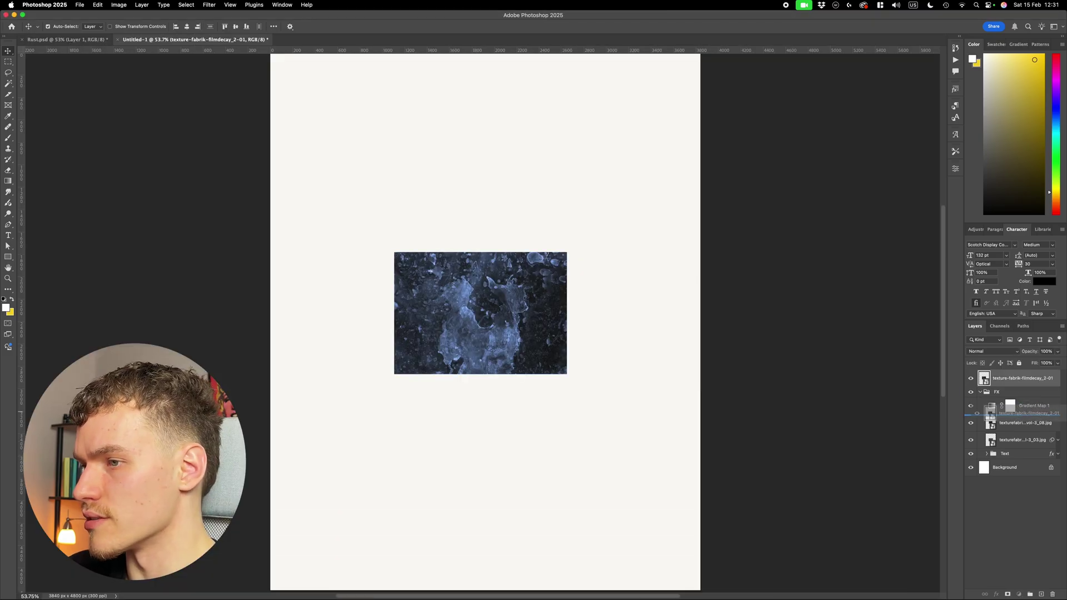
scroll(881, 372, "up", 5)
scroll(881, 373, "down", 1)
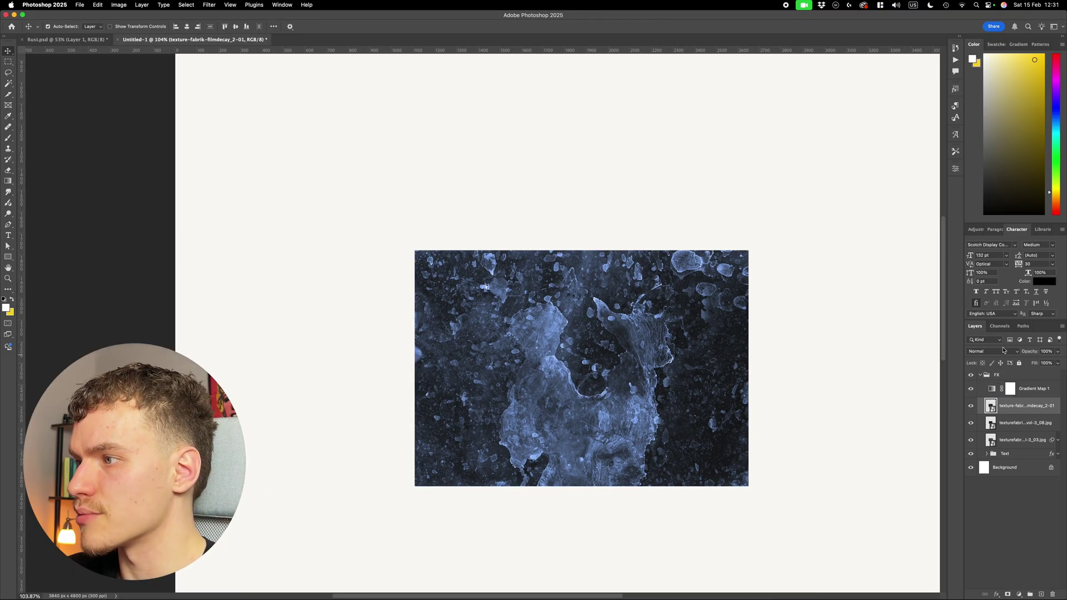
Set the filmdecay texture layer's blend mode to Linear Dodge (Add) and give the layer an inverted, fully black mask.
left_click(1004, 351)
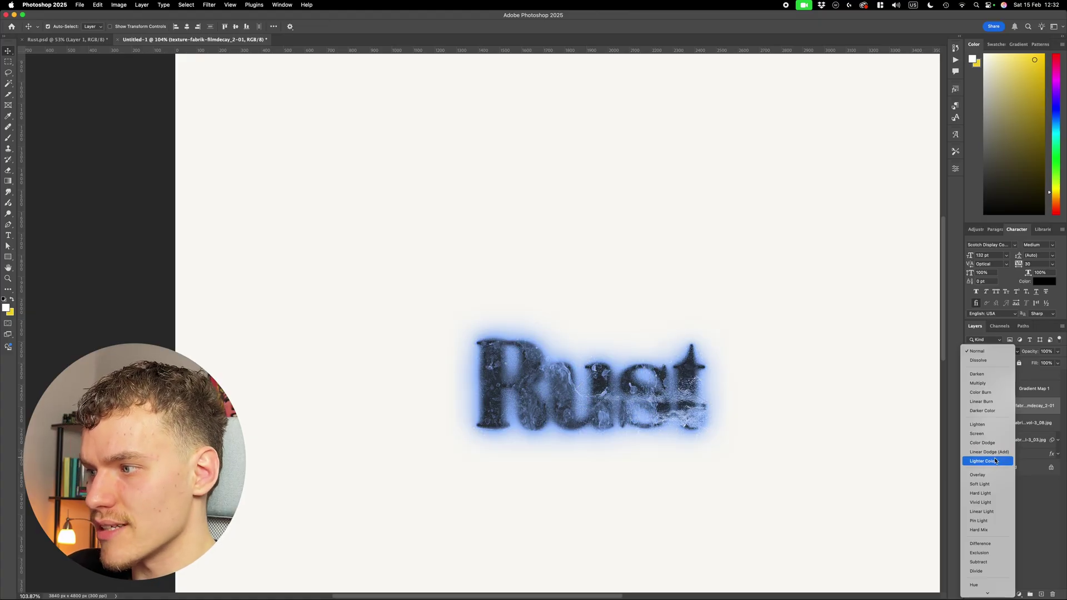
left_click(997, 452)
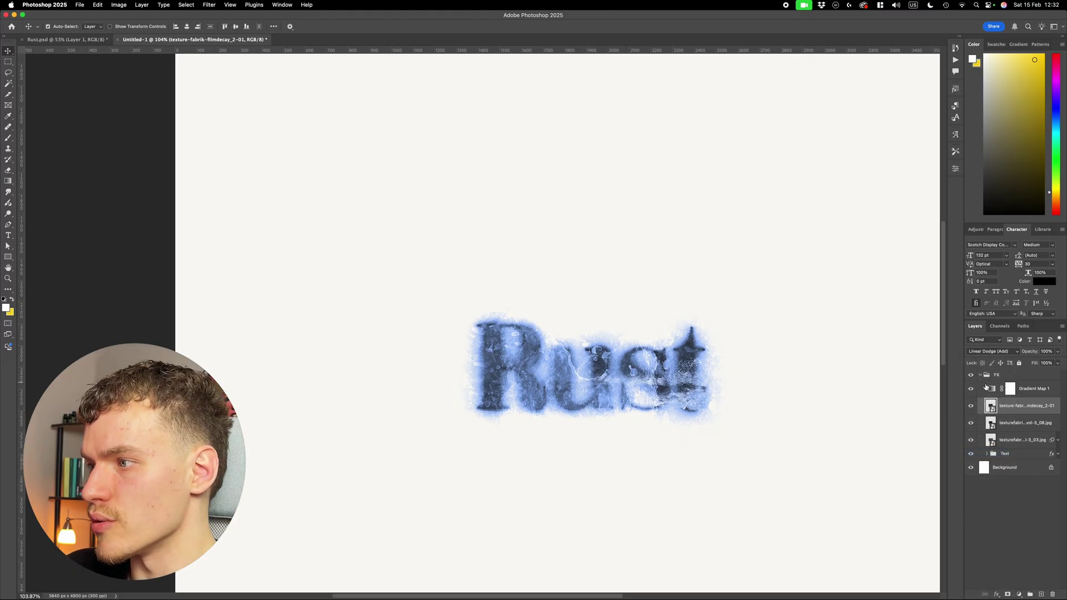
left_click(1008, 594)
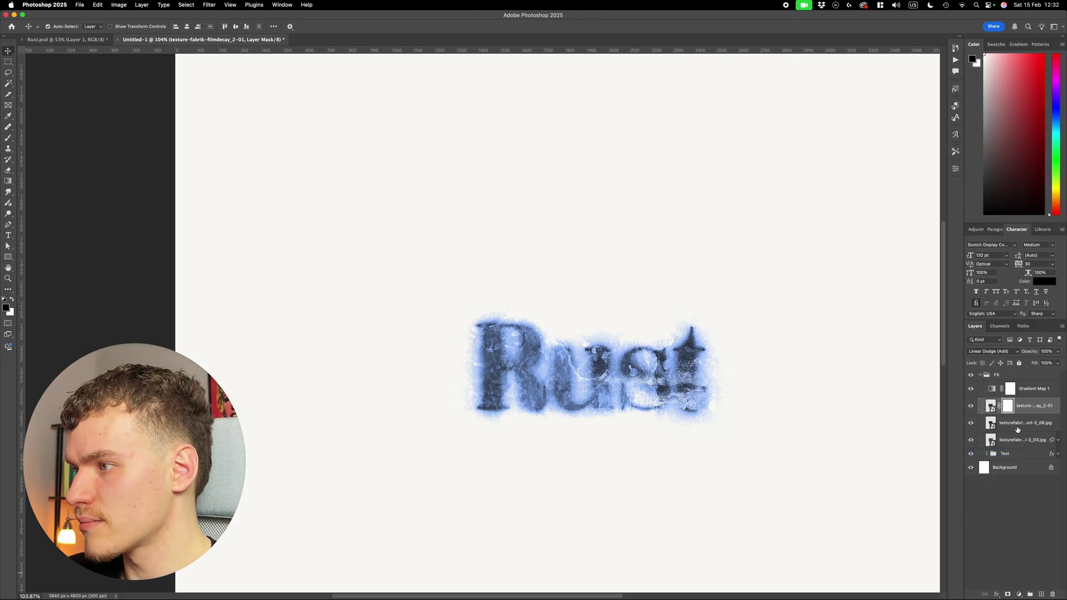
key("super+i")
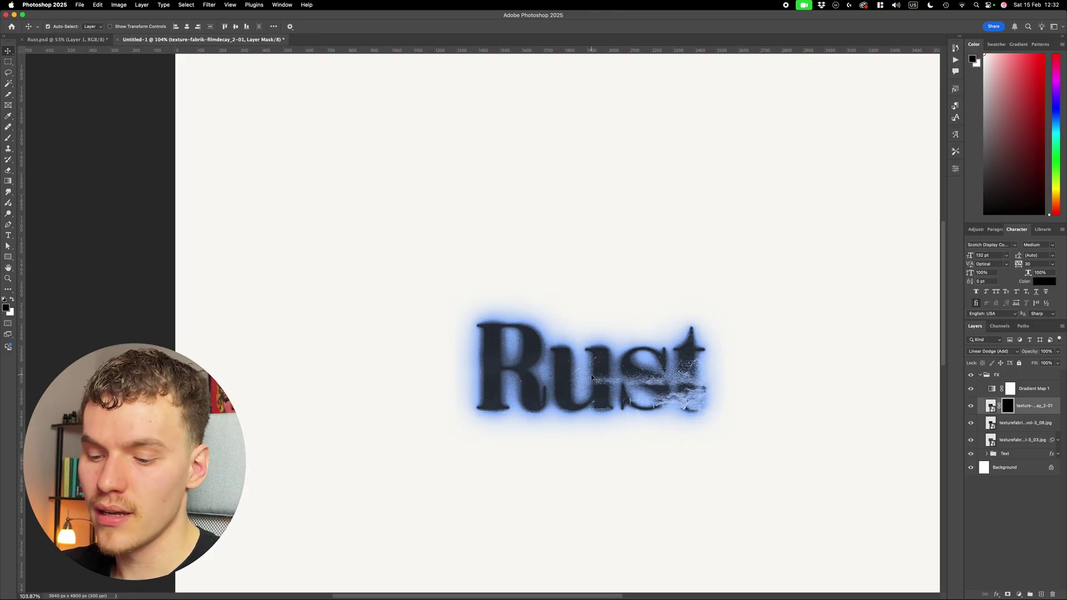
Reveal the filmdecay texture over the letters by brushing white on its mask at size 800, and reduce the brush to 500.
key("b")
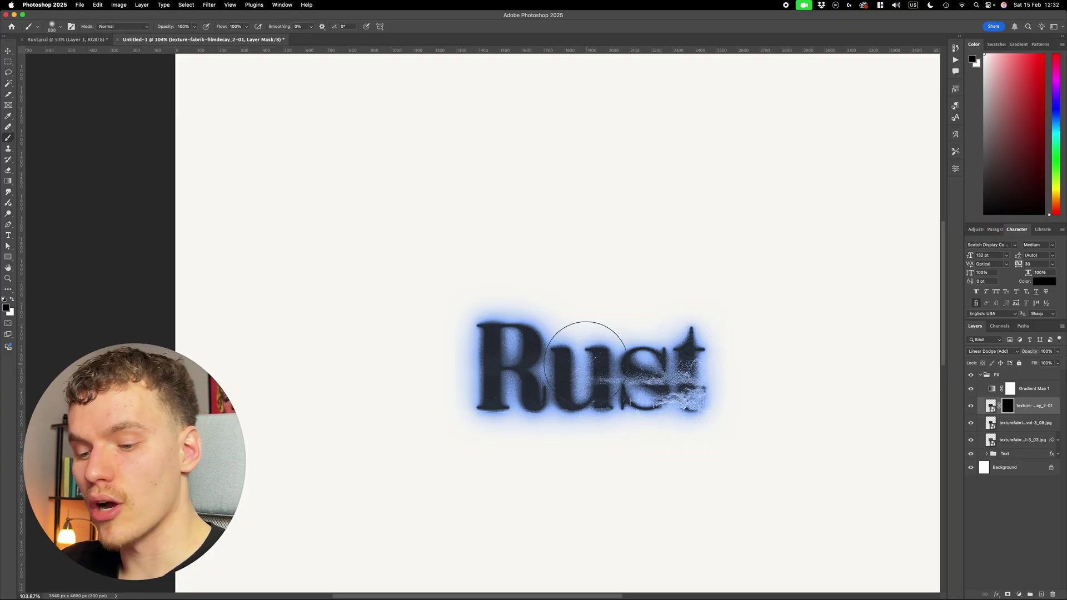
key("x")
key("x")
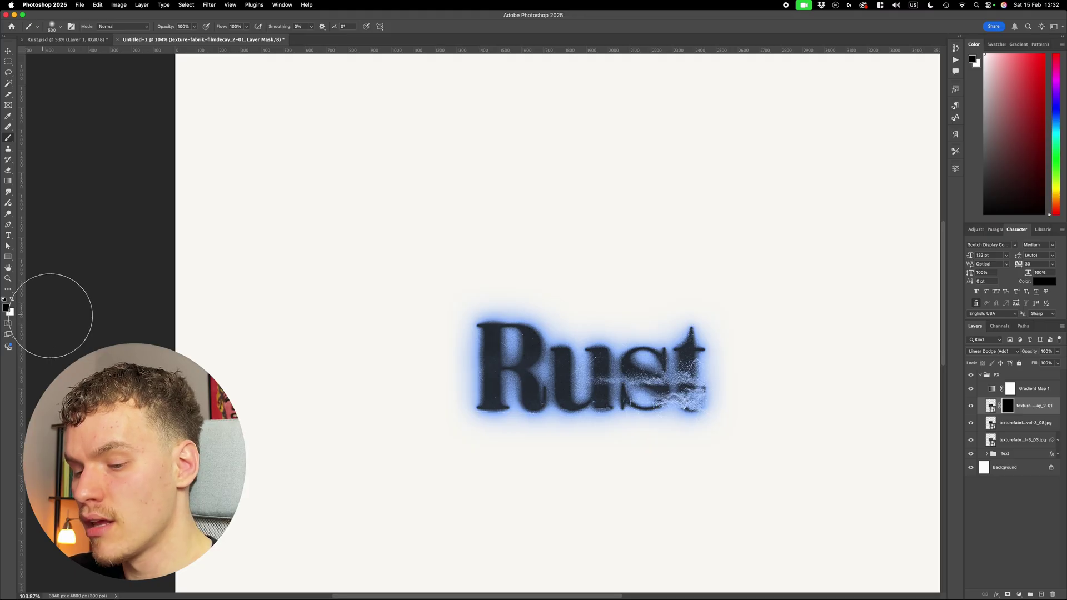
key("x")
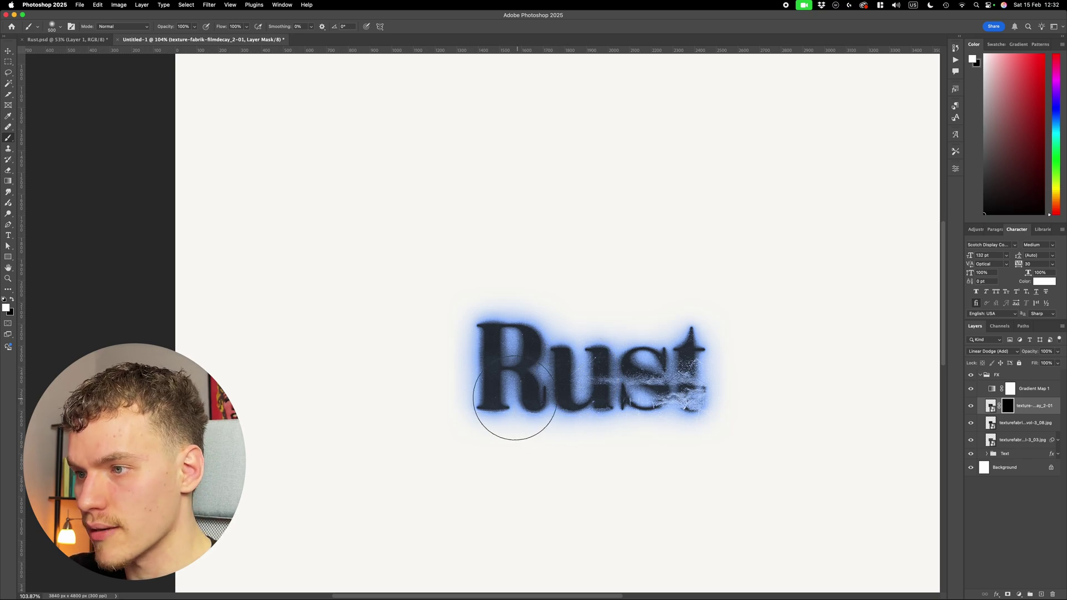
key("bracketright")
key("bracketright")
key("bracketright")
mouse_move(504, 404)
left_mouse_down()
mouse_move(479, 392)
mouse_move(519, 329)
mouse_move(633, 328)
mouse_move(750, 358)
left_mouse_up()
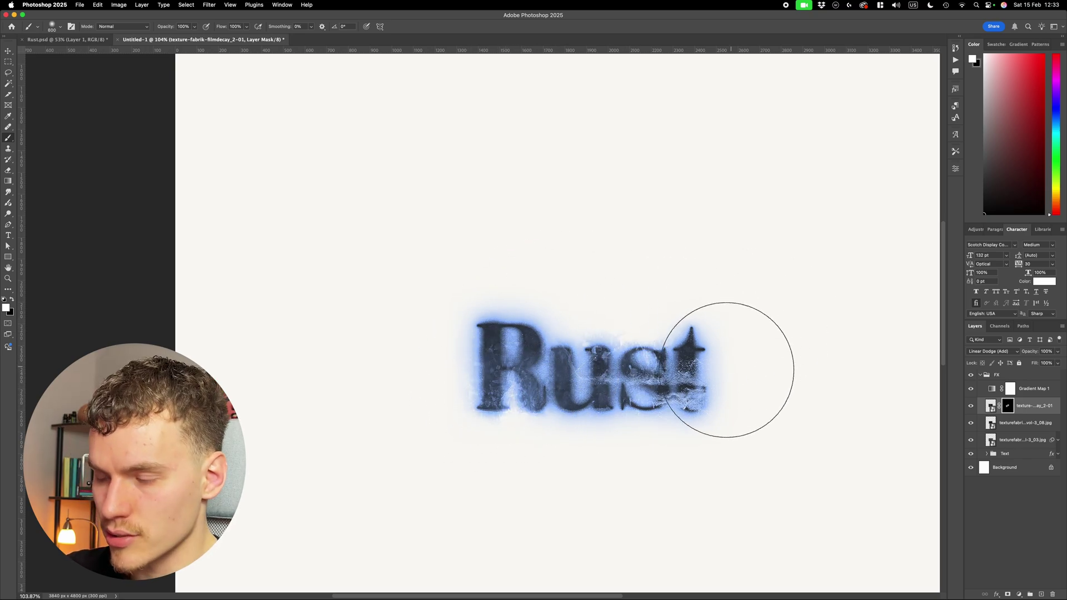
key("bracketleft")
key("bracketleft")
key("bracketleft")
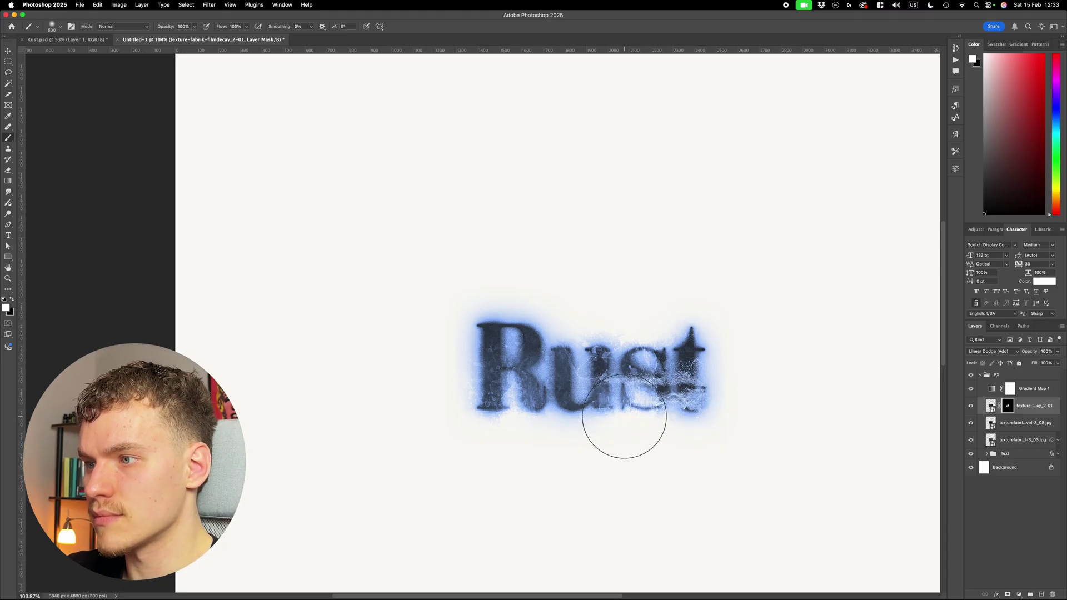
Undo the last brush stroke on the filmdecay mask and touch up the upper part of the letter R.
scroll(692, 375, "up", 2)
scroll(692, 376, "up", 5)
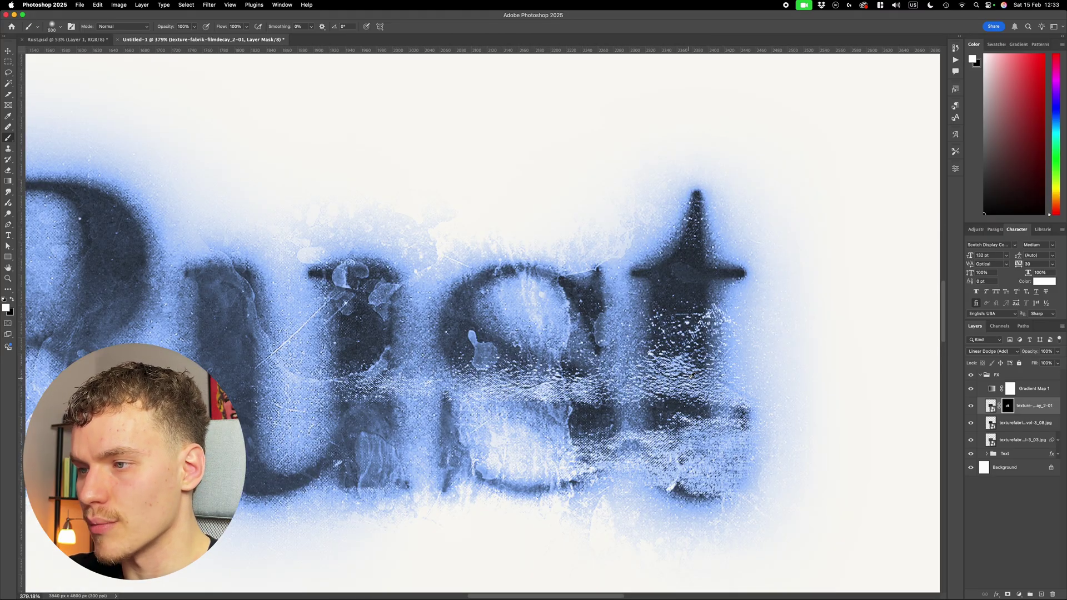
scroll(692, 376, "down", 4)
scroll(690, 372, "right", 3)
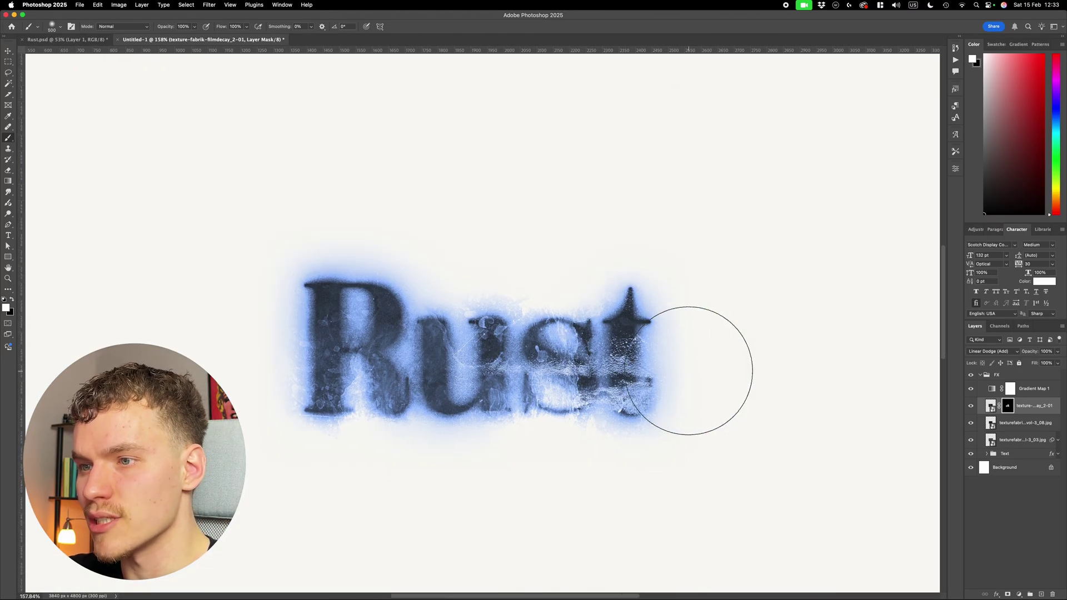
scroll(687, 369, "down", 1)
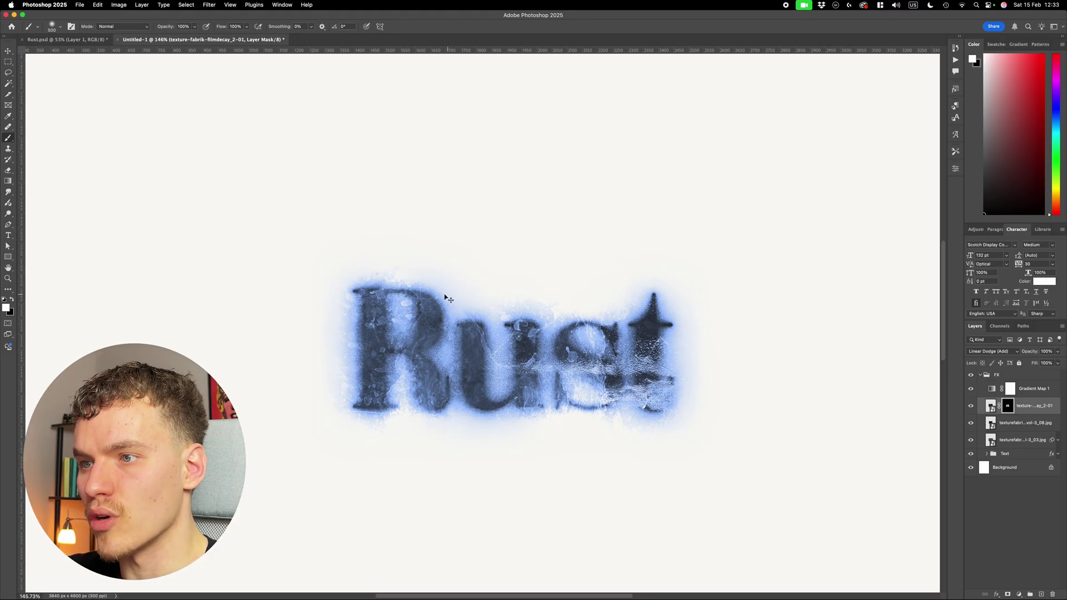
key("super+z")
left_click_drag(419, 286, 435, 310)
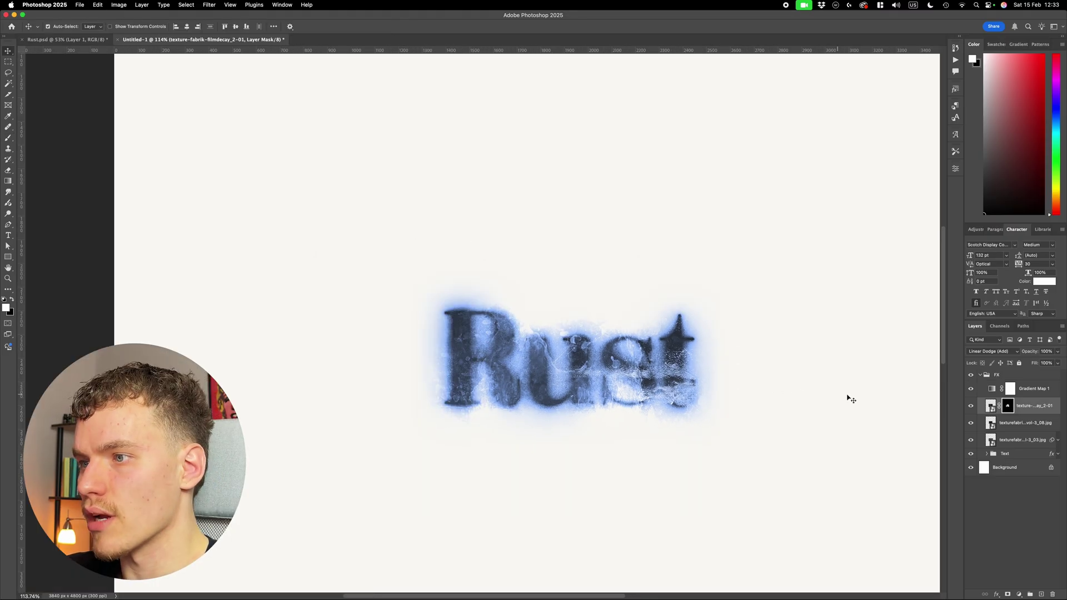
Hide and show the filmdecay texture layer to compare the word Rust with and without it.
left_click(851, 398)
key("super+0")
scroll(877, 397, "up", 5)
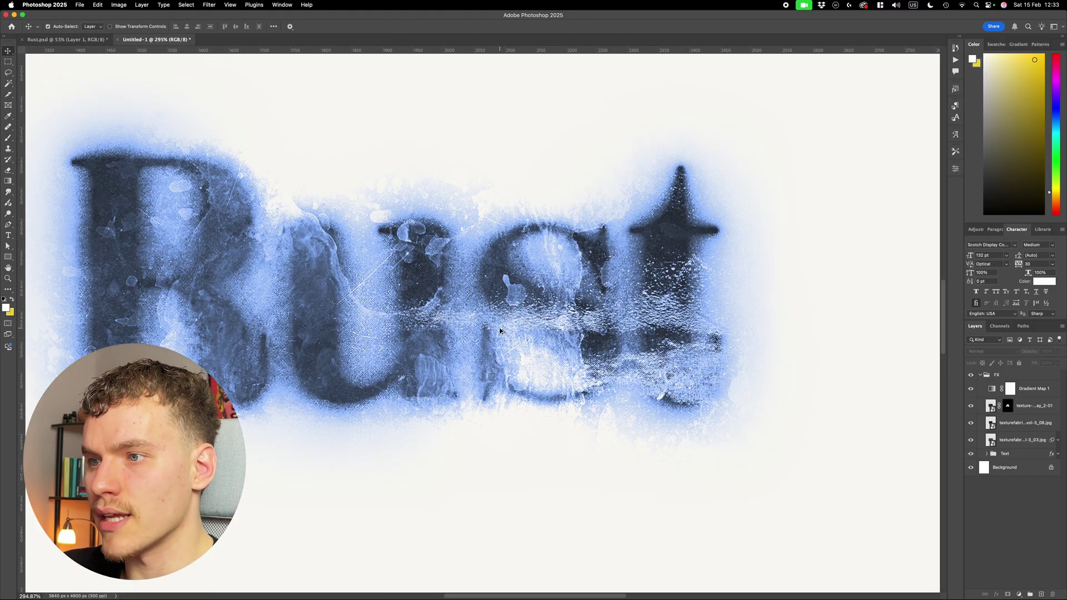
left_click(972, 407)
scroll(933, 410, "down", 3)
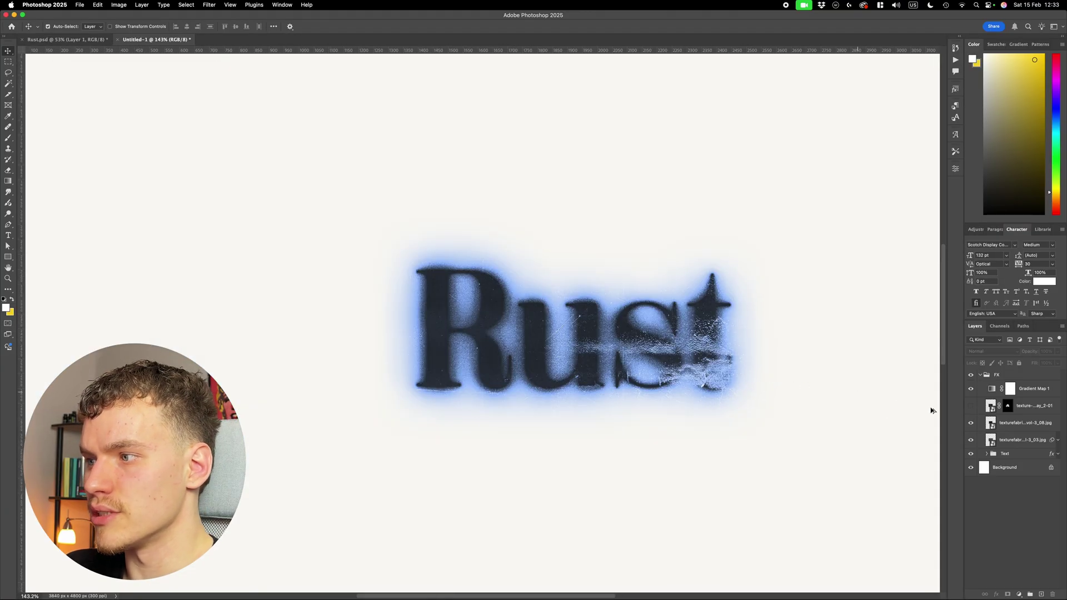
left_click(979, 411)
scroll(780, 388, "down", 3)
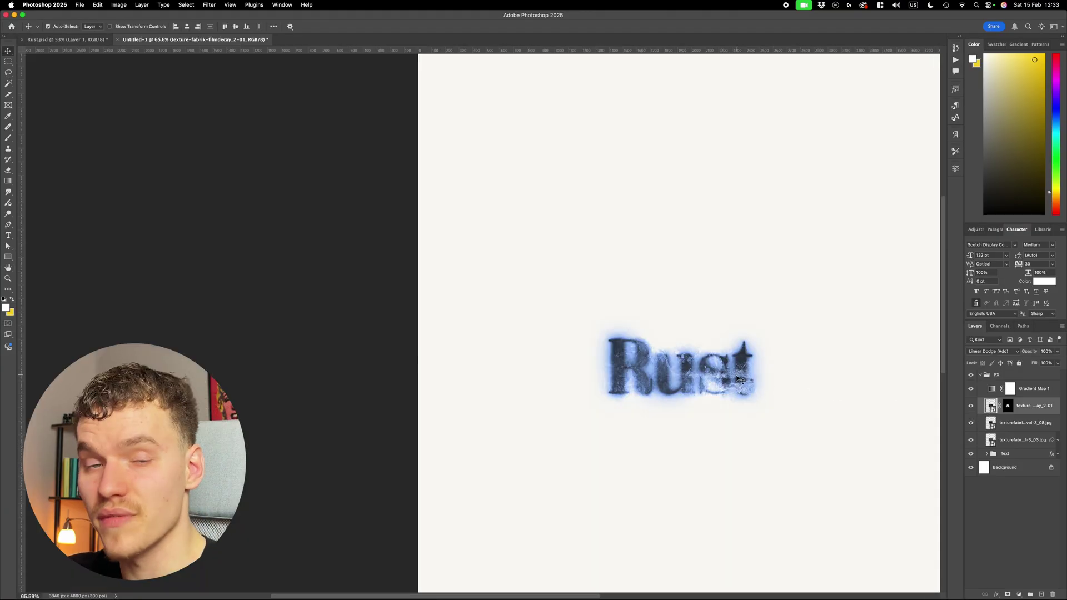
scroll(717, 378, "left", 2)
scroll(676, 392, "up", 3)
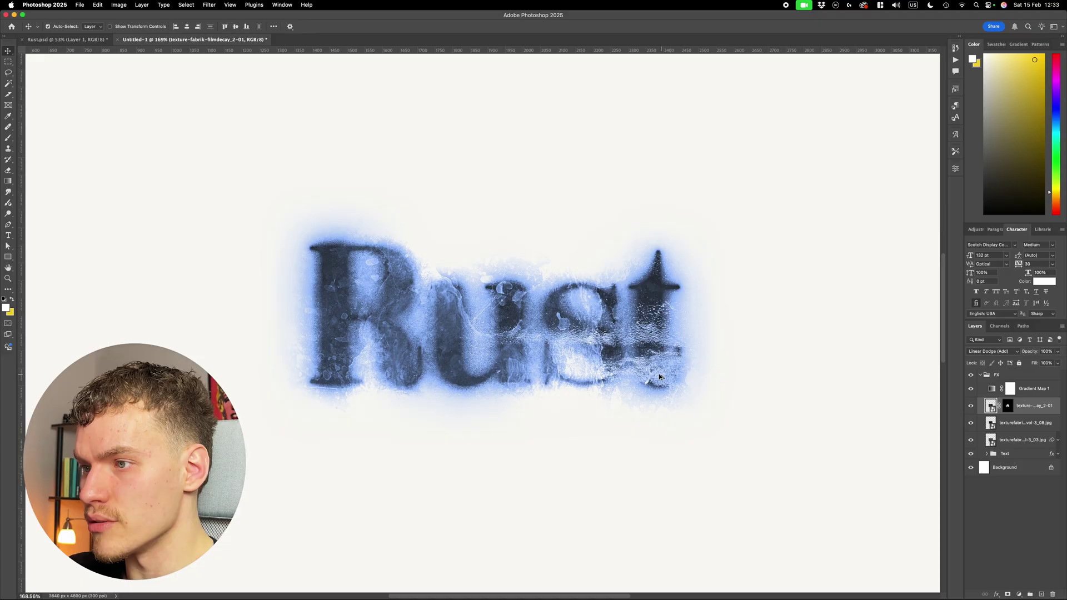
Apply Levels to the filmdecay texture layer with input values 22, 1.60 and 196.
left_click(994, 352)
left_click(993, 351)
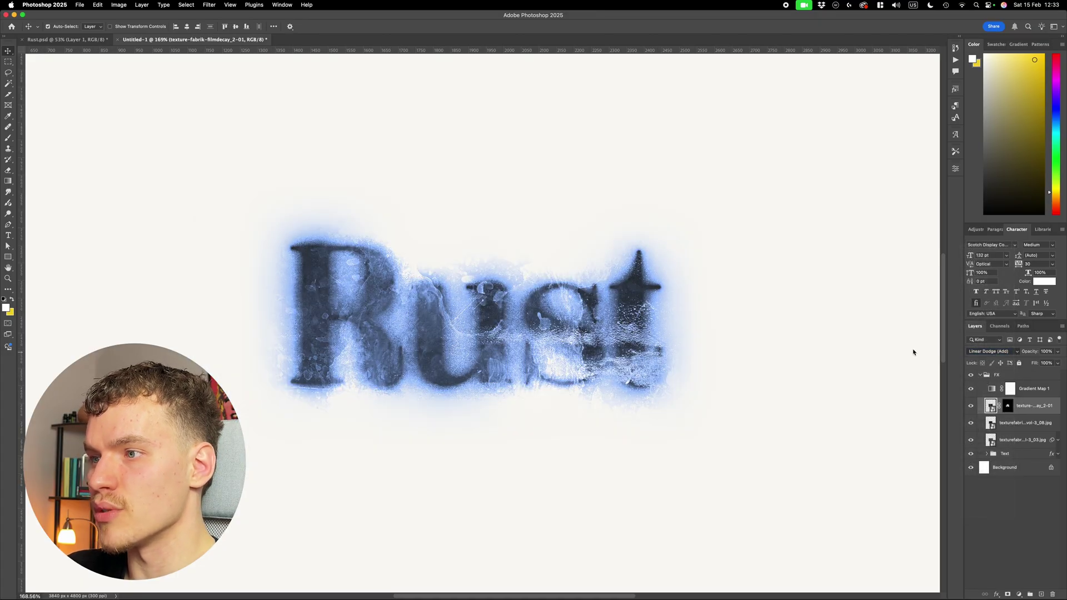
key("super+l")
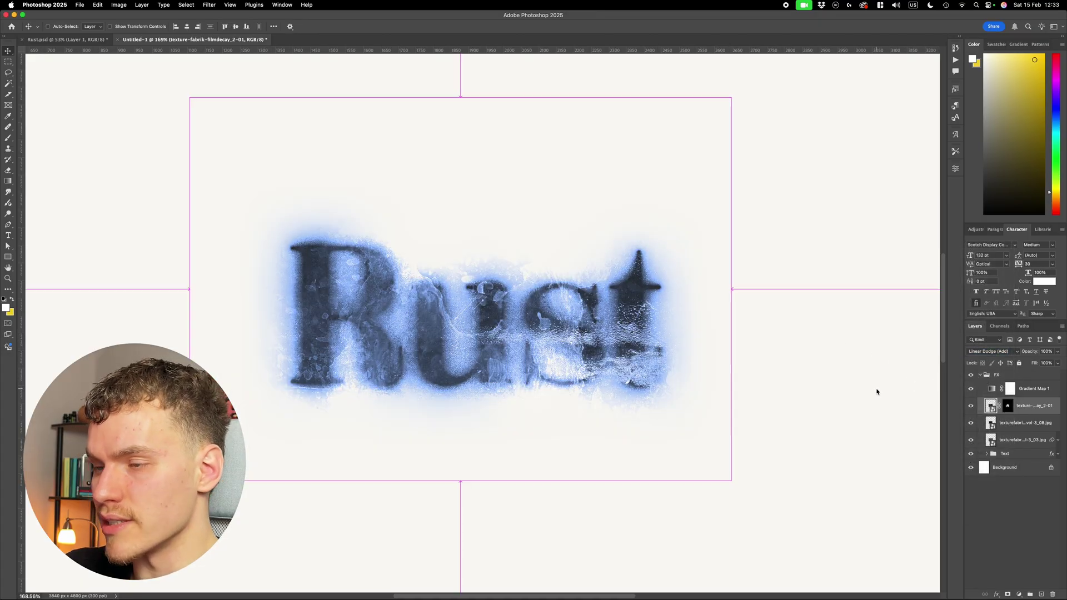
mouse_move(643, 304)
left_mouse_down()
mouse_move(598, 309)
mouse_move(628, 307)
left_mouse_up()
scroll(506, 318, "down", 5)
scroll(505, 318, "up", 2)
scroll(511, 327, "up", 5)
scroll(503, 312, "down", 5)
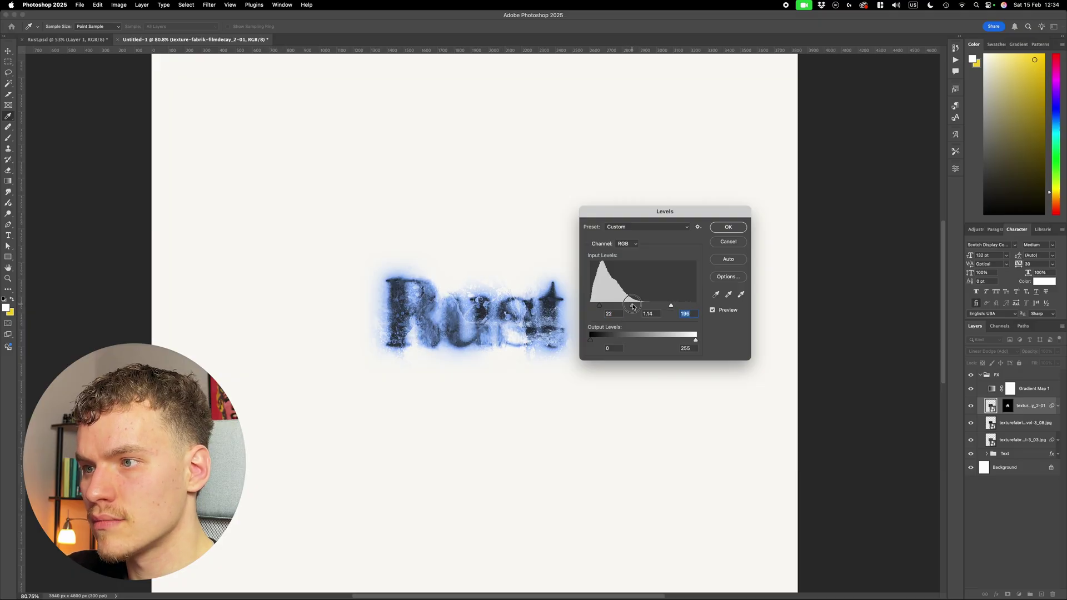
left_click_drag(632, 307, 627, 307)
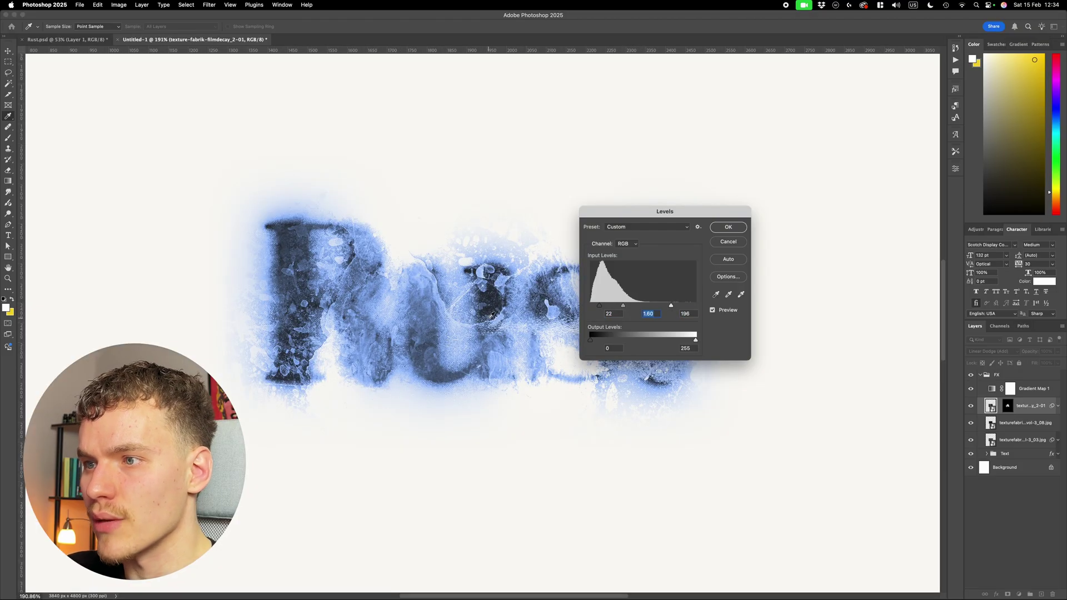
key("Return")
Examine the finished angel poster and its rust lettering in Rust.psd.
scroll(724, 339, "up", 5)
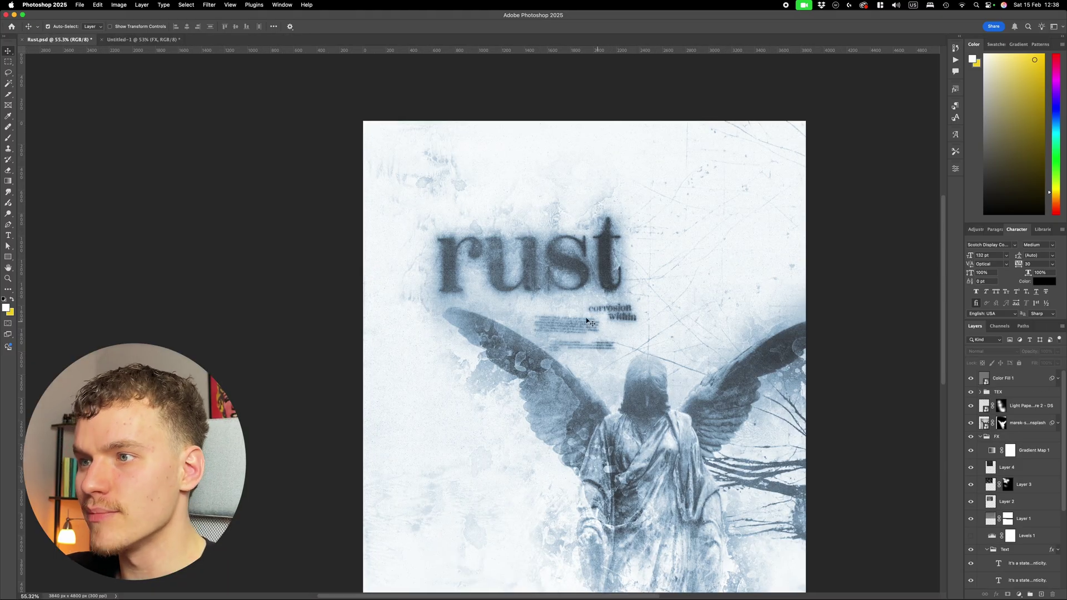
scroll(587, 322, "up", 5)
key("super+0")
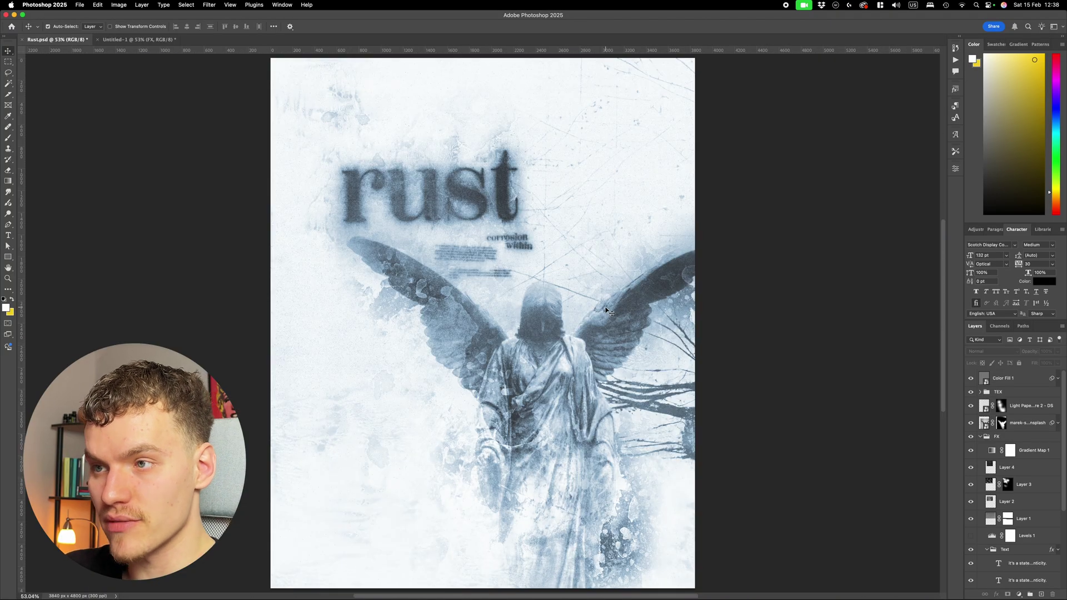
Return to the Untitled-1 document and try replacing the word Rust with Why.
left_click(138, 40)
double_click(529, 317)
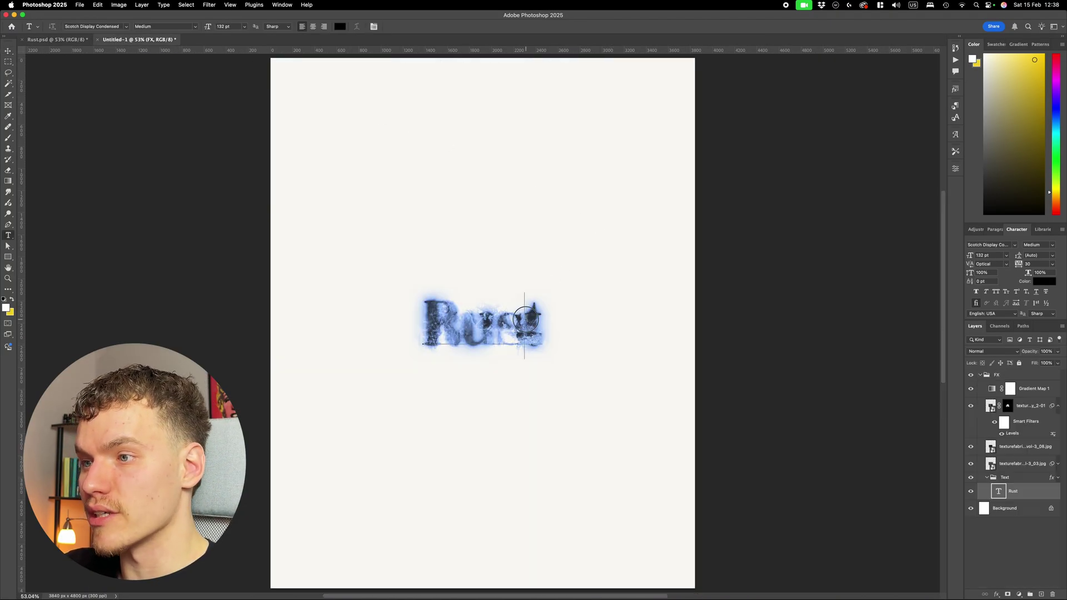
type("Why")
key("Escape")
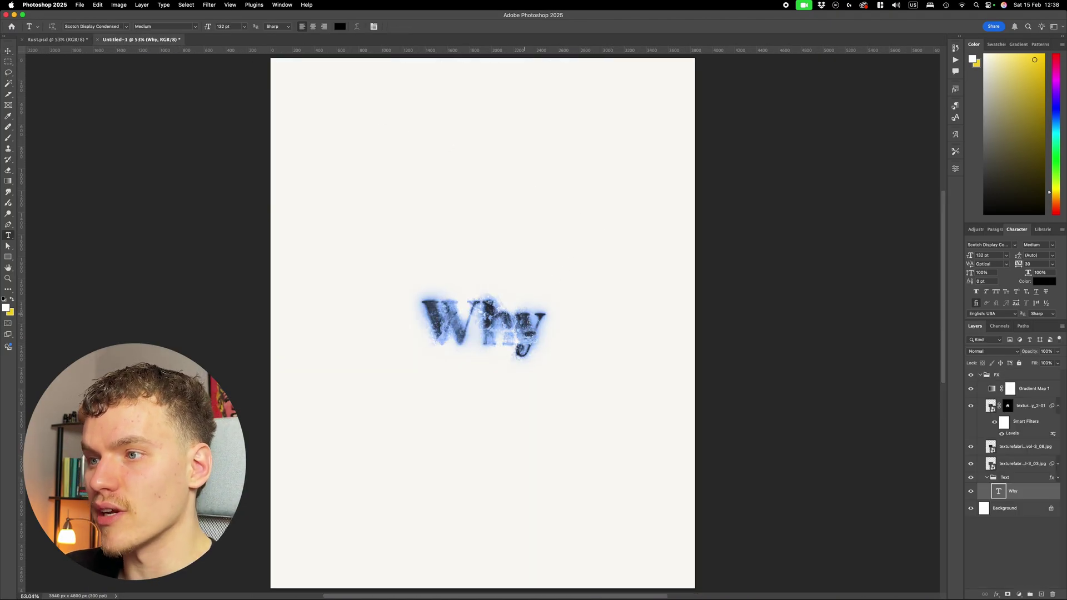
Add a new text layer reading "corossion" below the word Rust, inside the Text group.
scroll(522, 314, "up", 5)
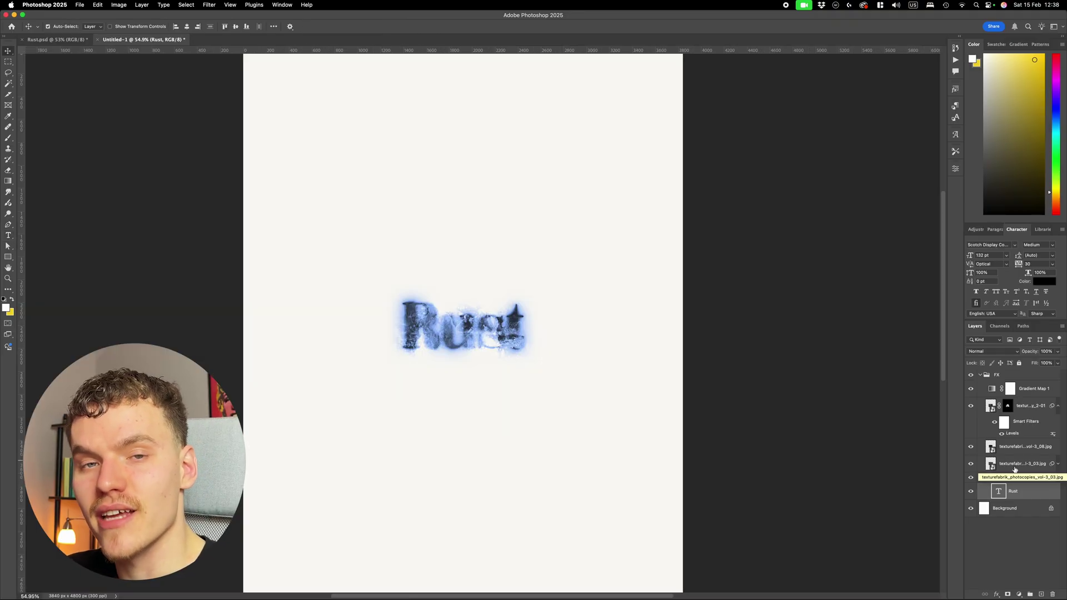
scroll(461, 391, "up", 4)
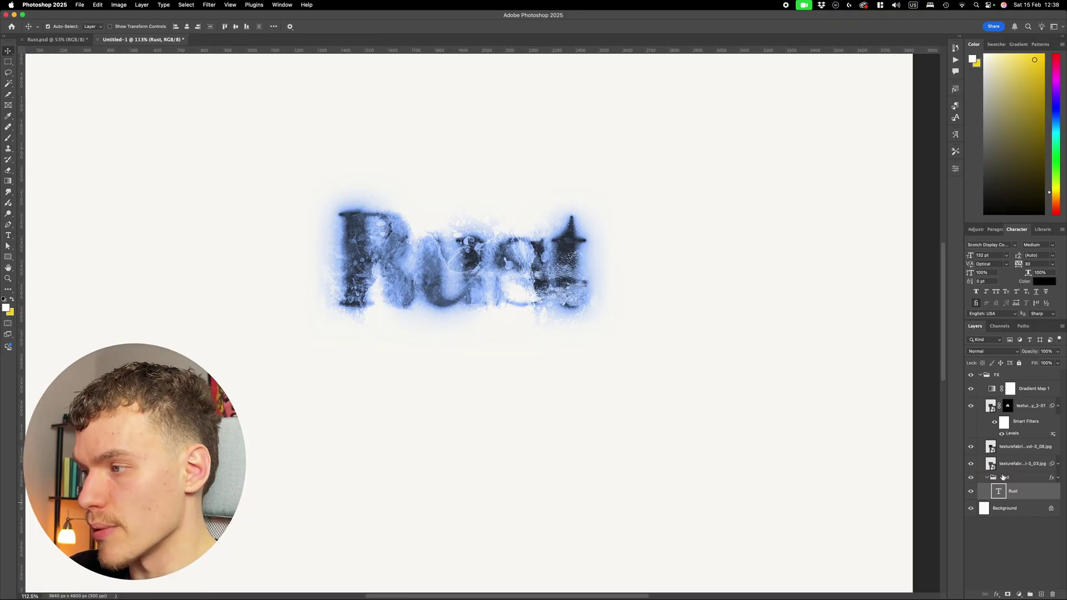
key("t")
left_click(477, 428)
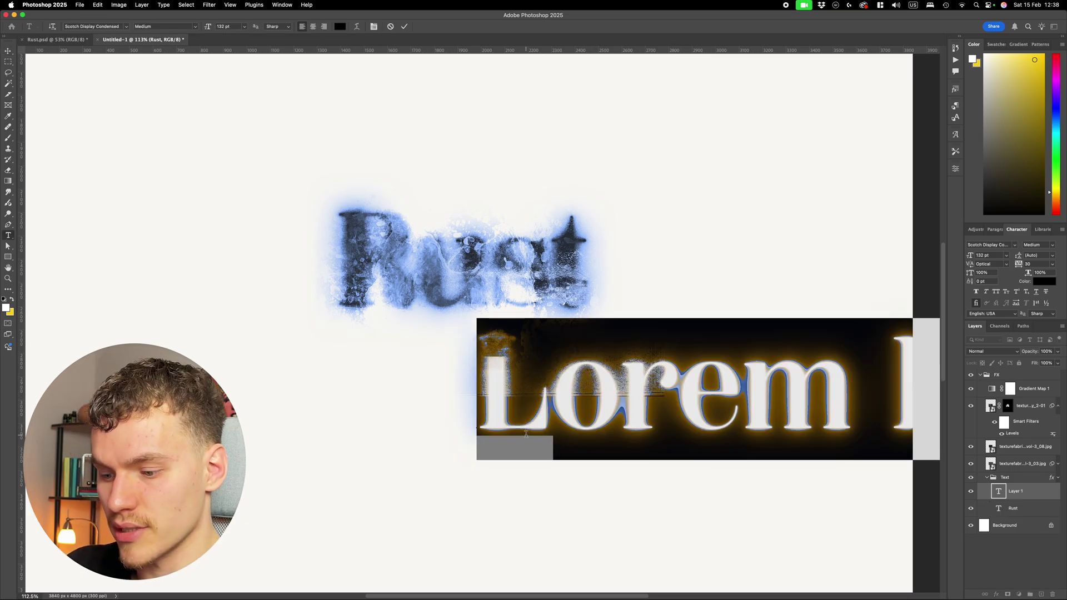
type("corossi")
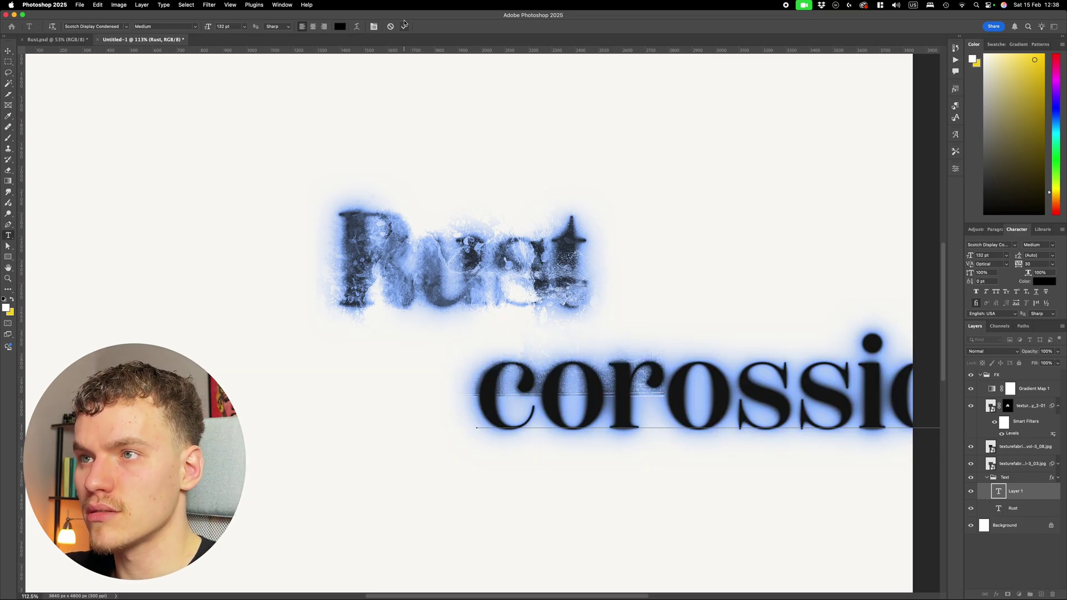
left_click(404, 26)
Scale the corossion text down to about 21.53 pt and place it just beneath the letter t of Rust.
scroll(422, 364, "down", 2)
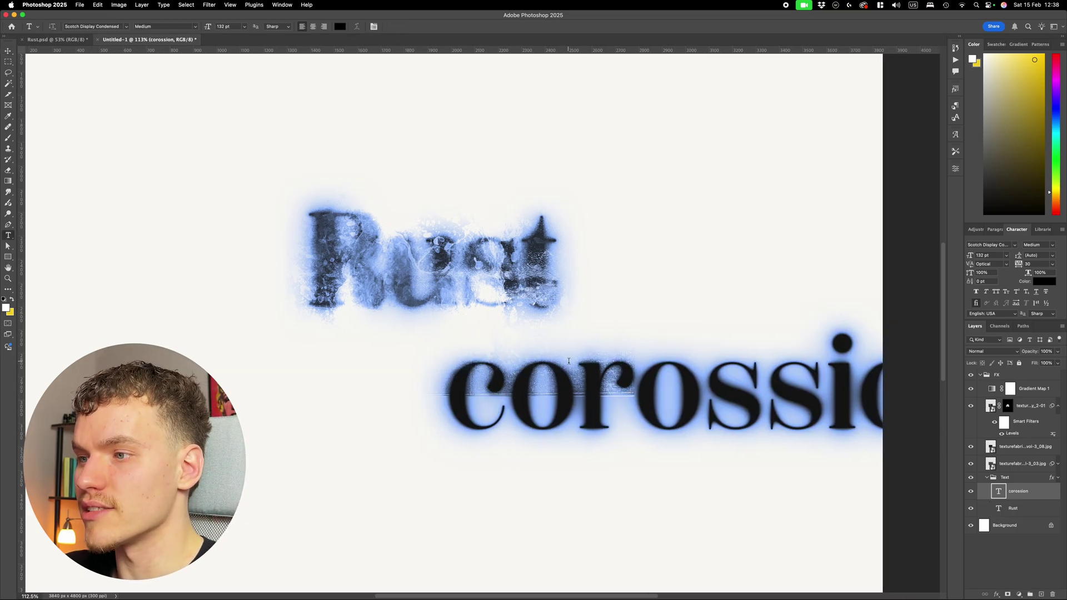
key("super+t")
left_click_drag(926, 384, 561, 345)
key("Return")
scroll(562, 359, "up", 2)
key("super+t")
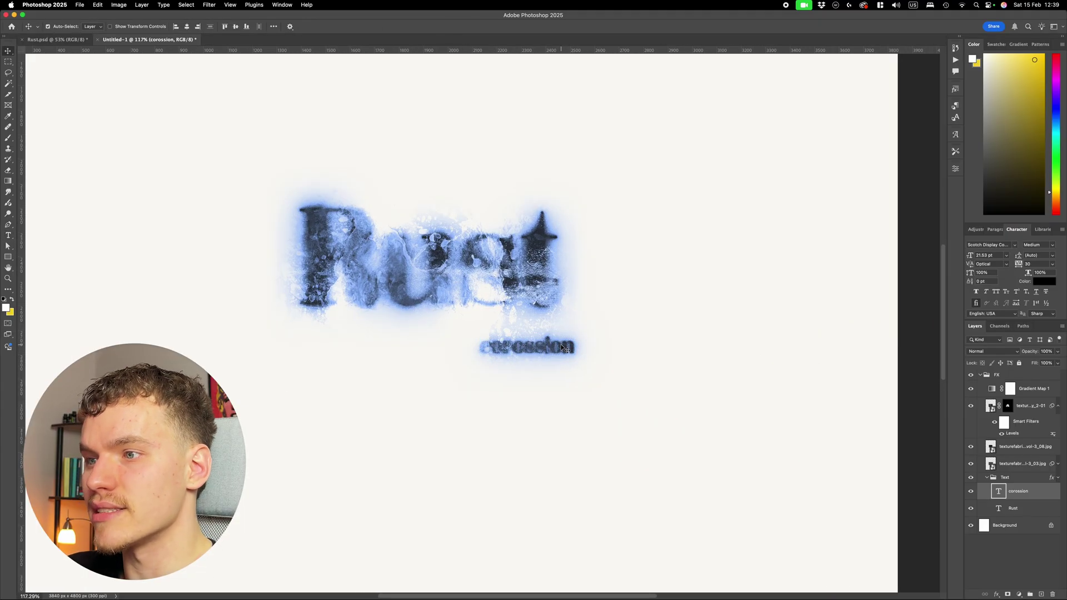
scroll(561, 344, "up", 4)
key("Return")
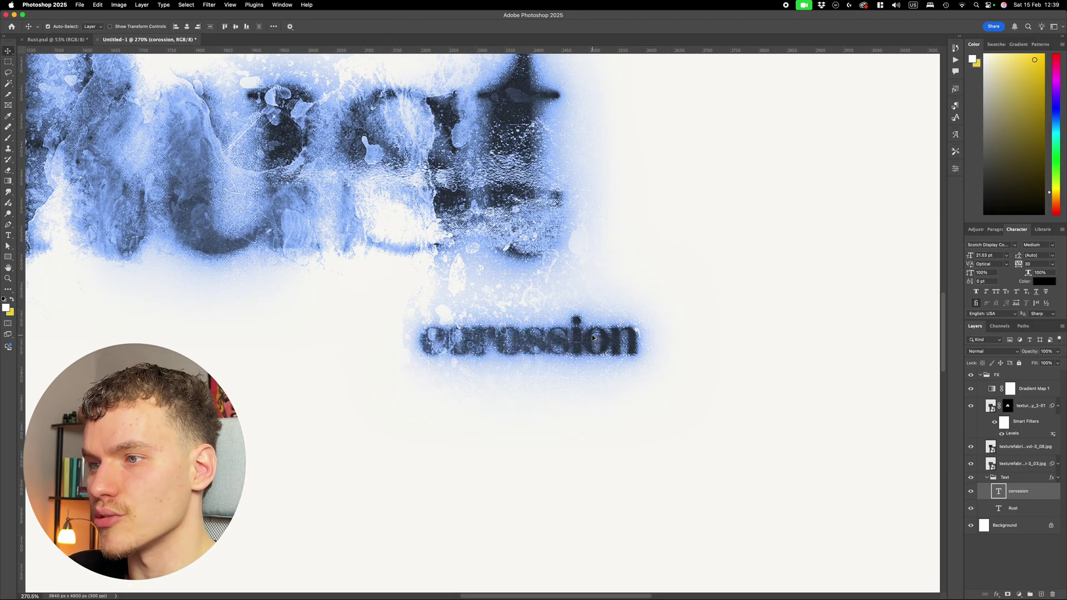
Set the letter tracking of the corossion text to 70.
scroll(606, 339, "down", 4)
scroll(579, 333, "up", 5)
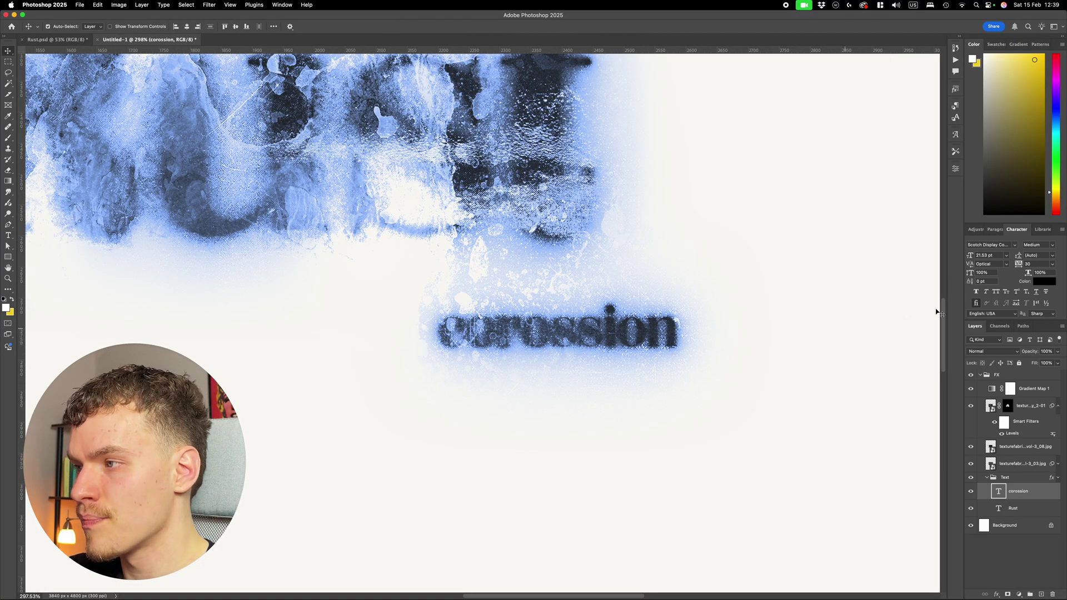
scroll(605, 318, "down", 6)
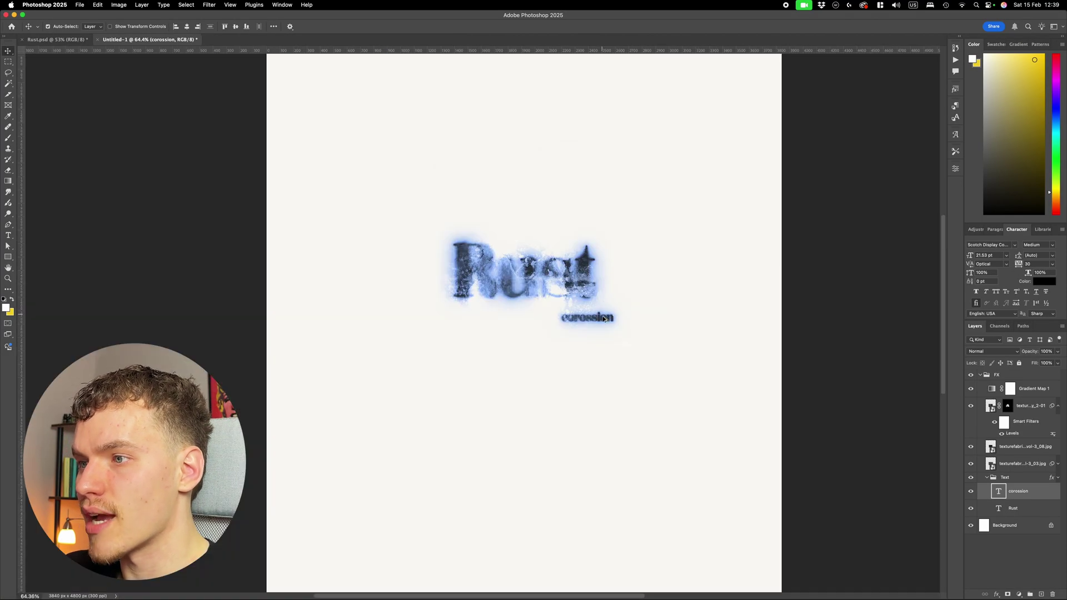
scroll(602, 313, "down", 1)
scroll(580, 317, "up", 7)
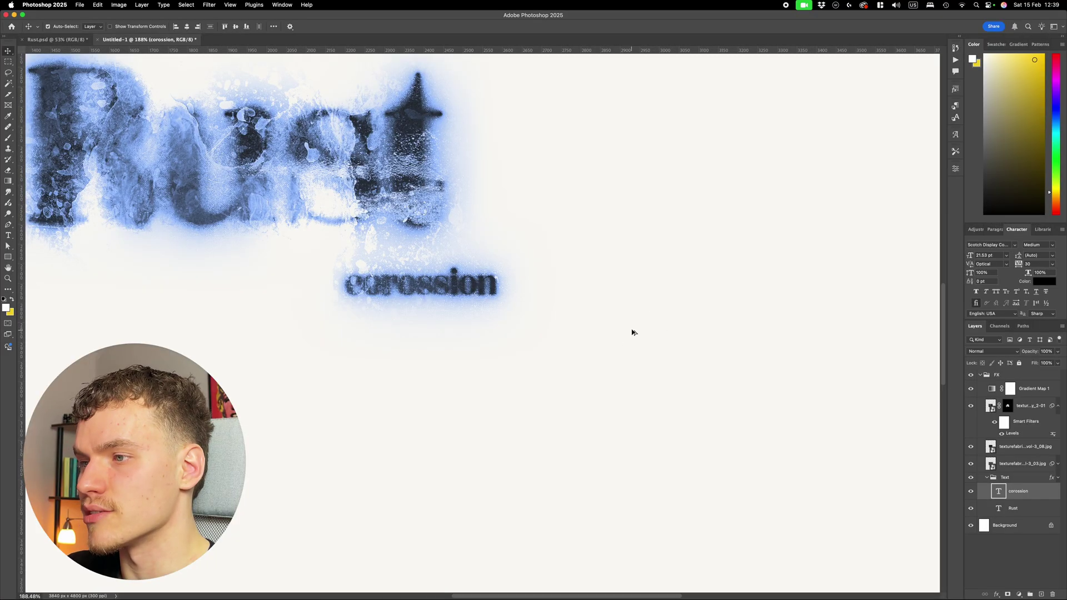
type("90")
key("Return")
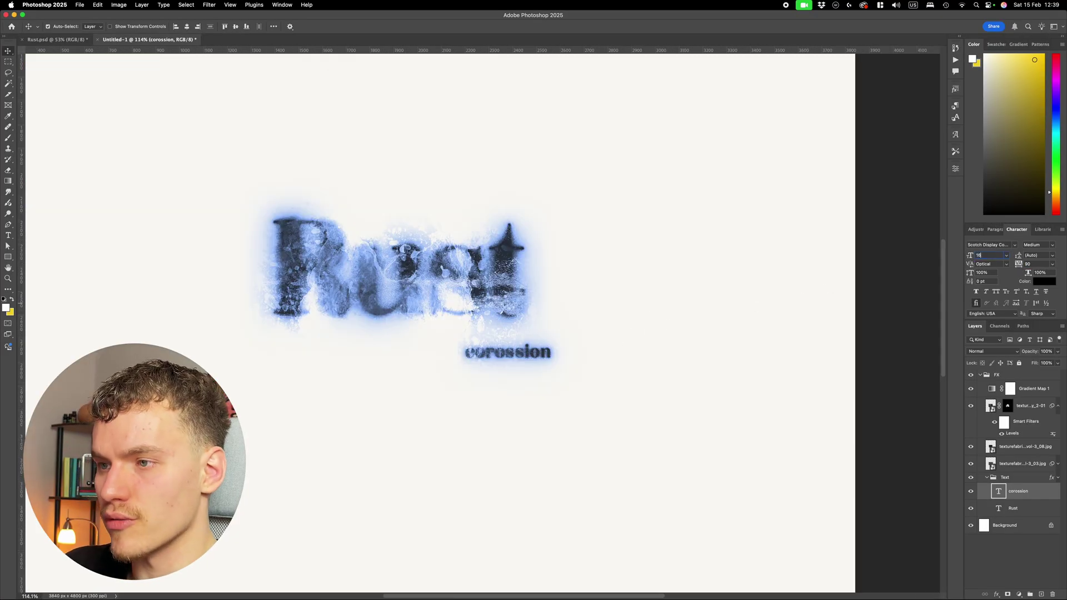
Set the corossion text to 16 pt with 90 tracking and rotate it about -2.3 degrees.
type("16")
key("Return")
scroll(489, 312, "up", 4)
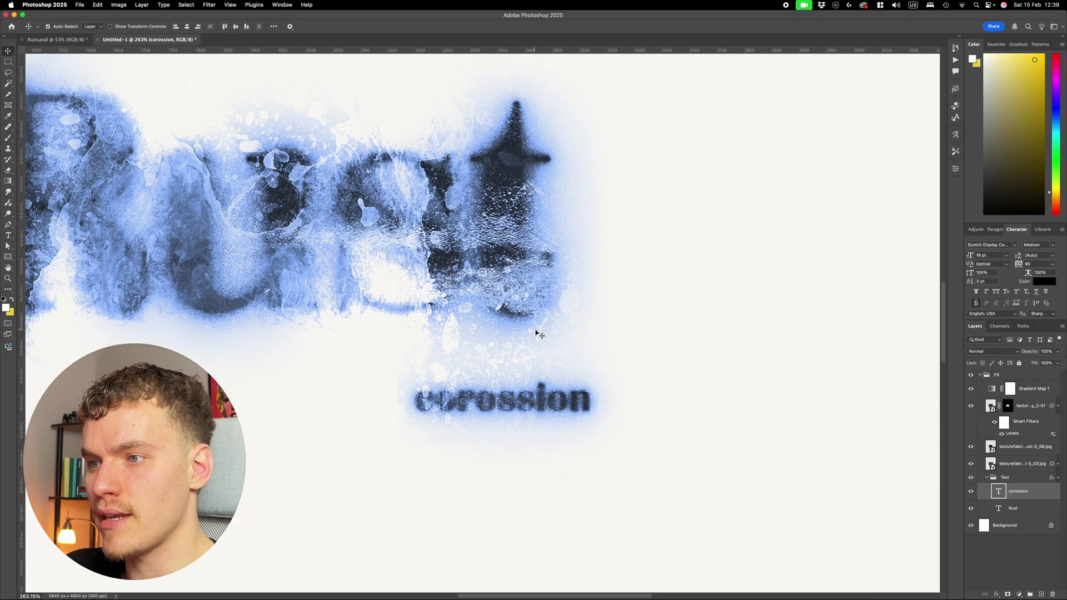
key("super+t")
key("Return")
Duplicate the corossion text, place the copy just below and to the right of the original, and rotate it about 5.3 degrees.
key("super+j")
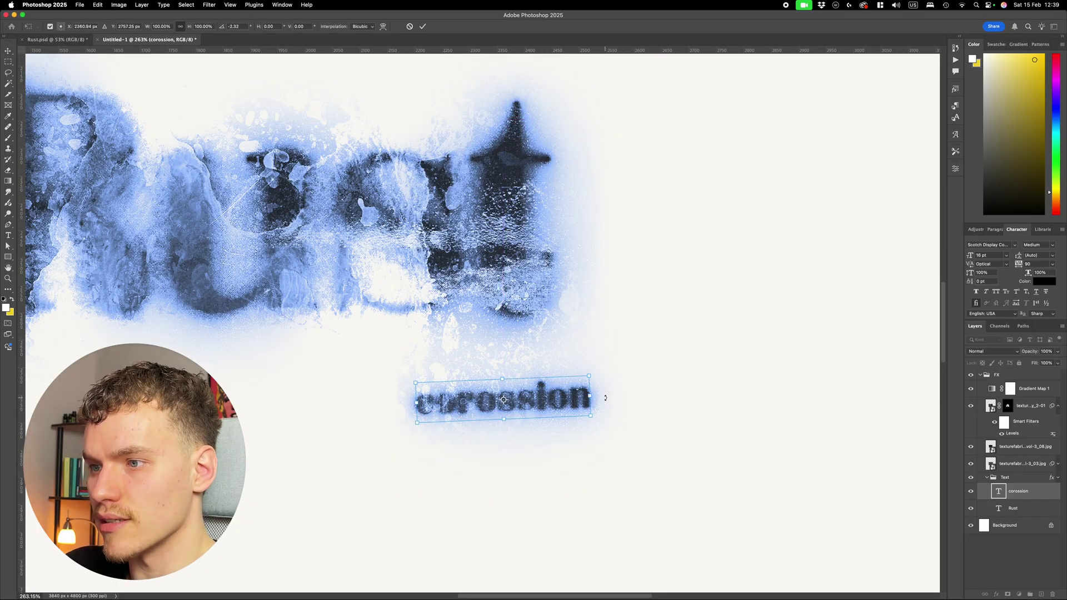
scroll(603, 364, "down", 3)
key("super+t")
left_click_drag(584, 321, 601, 367)
left_click_drag(655, 352, 656, 370)
left_click_drag(536, 368, 576, 369)
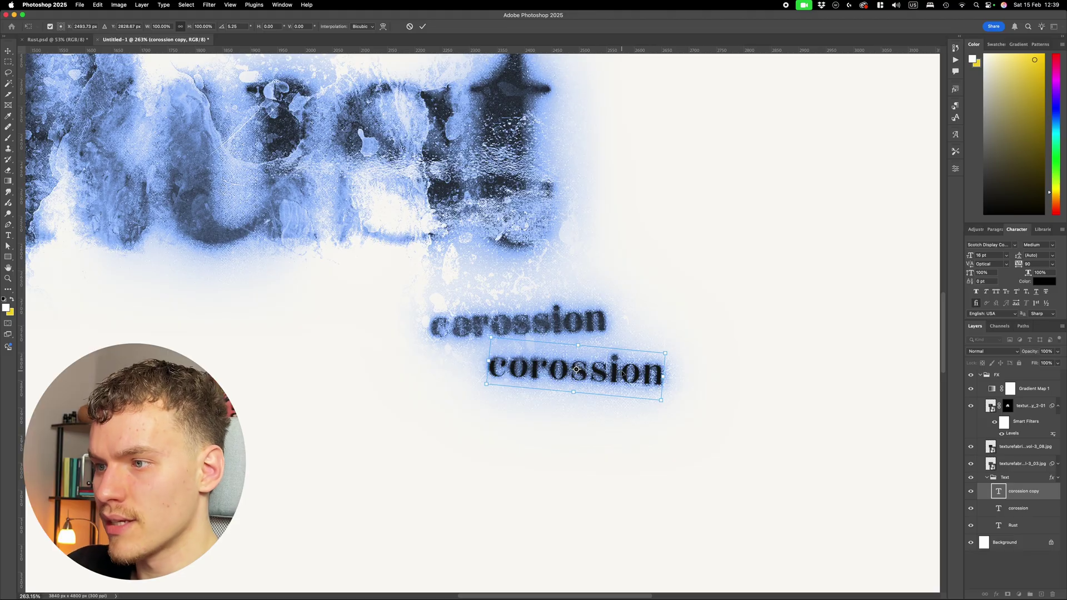
key("Return")
Replace the wording of the copied corossion text with "within".
double_click(577, 370)
key("super+a")
type("within")
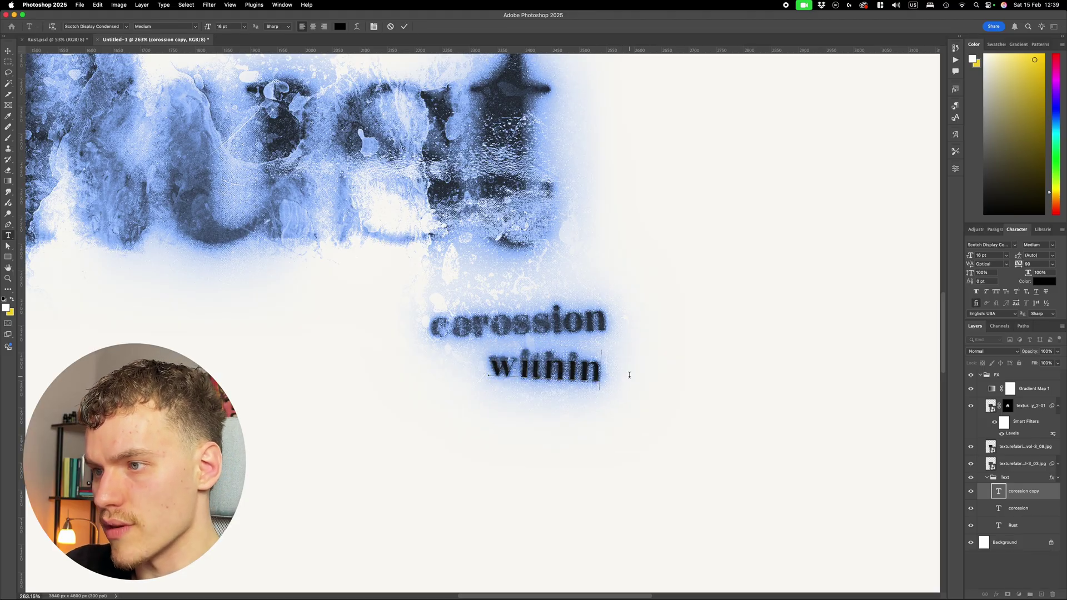
left_click(406, 27)
Move the within text up and right so it sits tightly beneath the end of corossion.
key("super+t")
left_click_drag(573, 375, 632, 361)
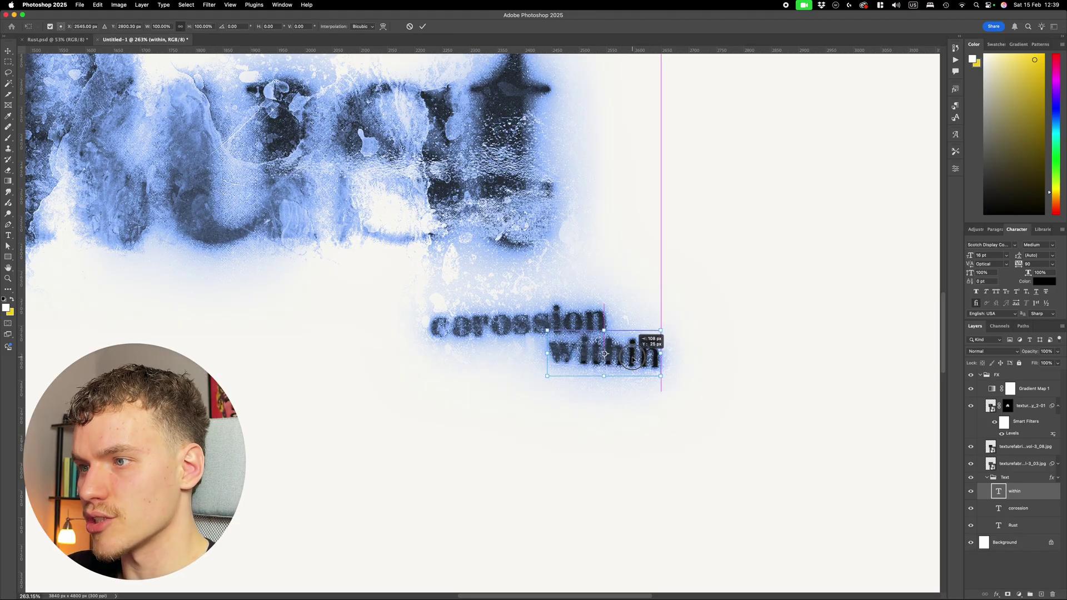
key("Return")
scroll(685, 342, "down", 10)
scroll(693, 338, "up", 10)
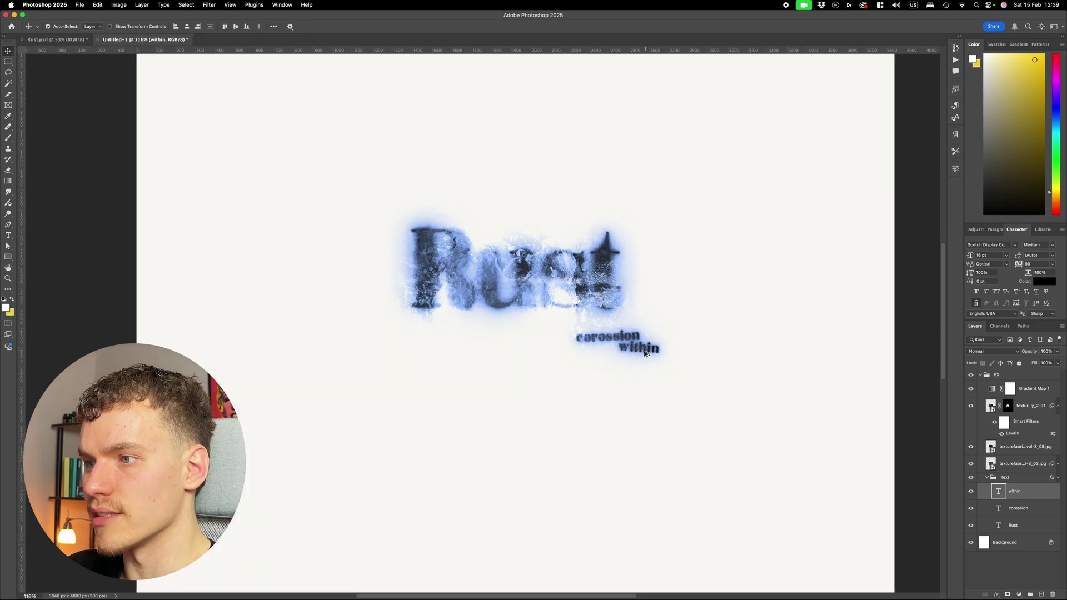
Set the within and corossion texts to the Light font style and scale both down together.
left_click(1020, 509, "shift")
left_click(1053, 249)
left_click(1043, 255)
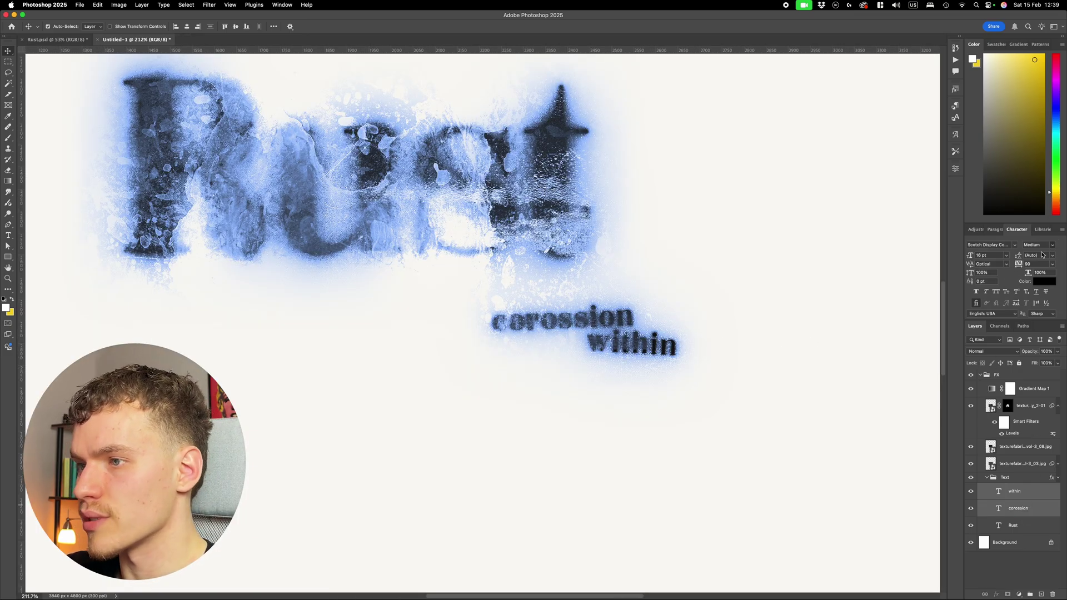
left_click(1052, 247)
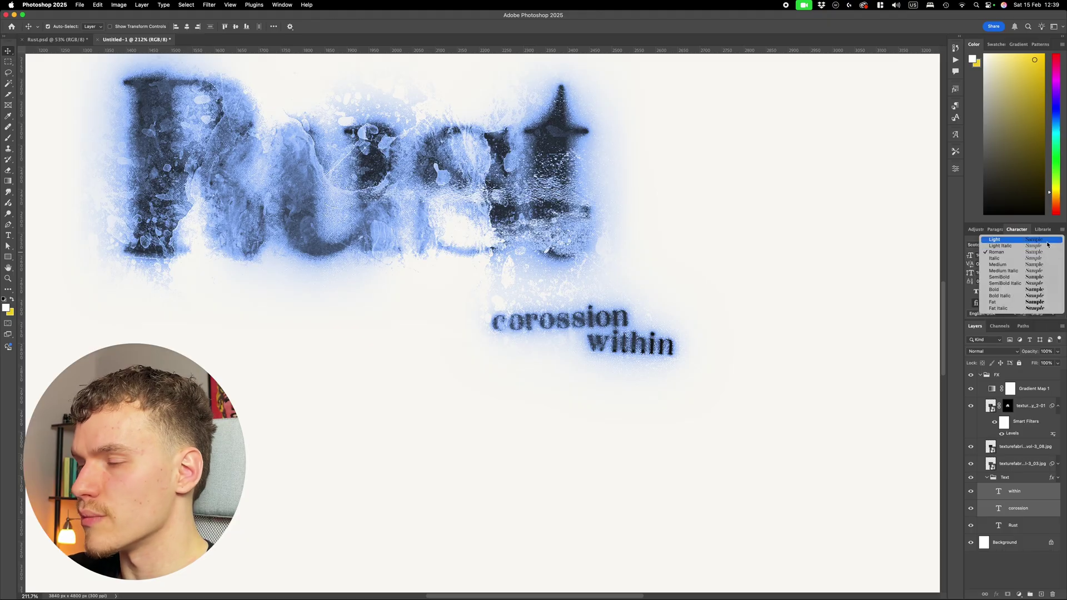
left_click(1048, 240)
scroll(706, 335, "down", 4)
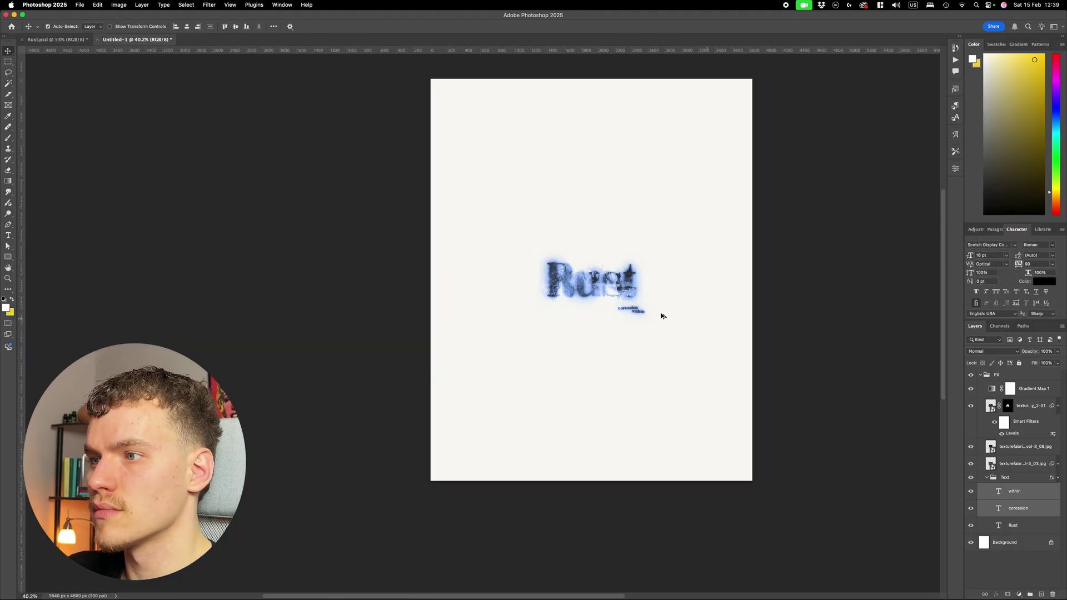
scroll(663, 314, "up", 6)
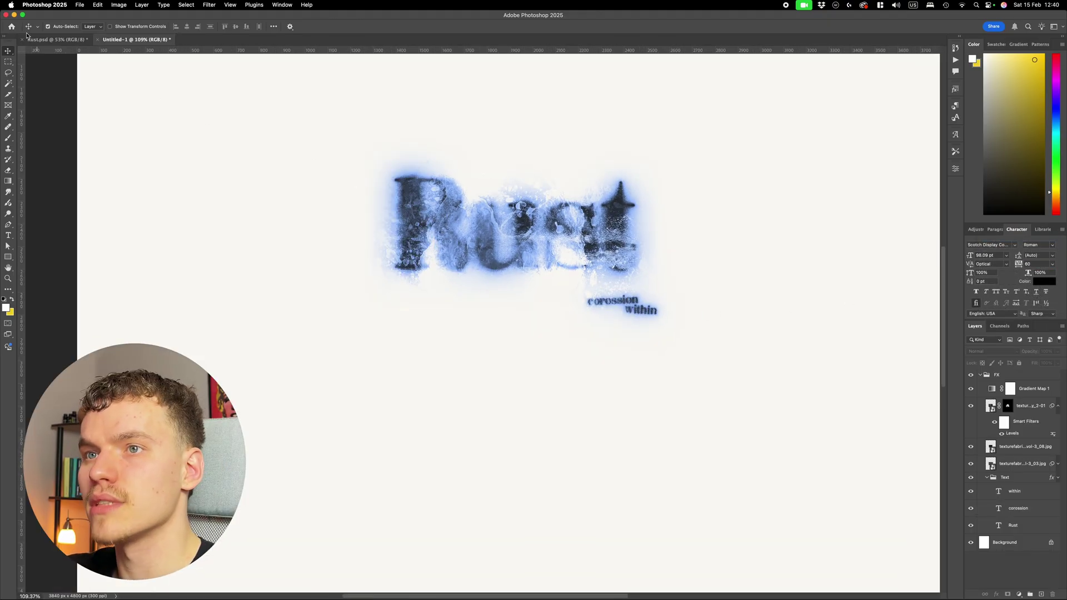
Consult the small text blocks in Rust.psd, and in Untitled-1 add a Lorem ipsum paragraph box at 2 pt below the title.
left_click(57, 40)
scroll(493, 263, "up", 4)
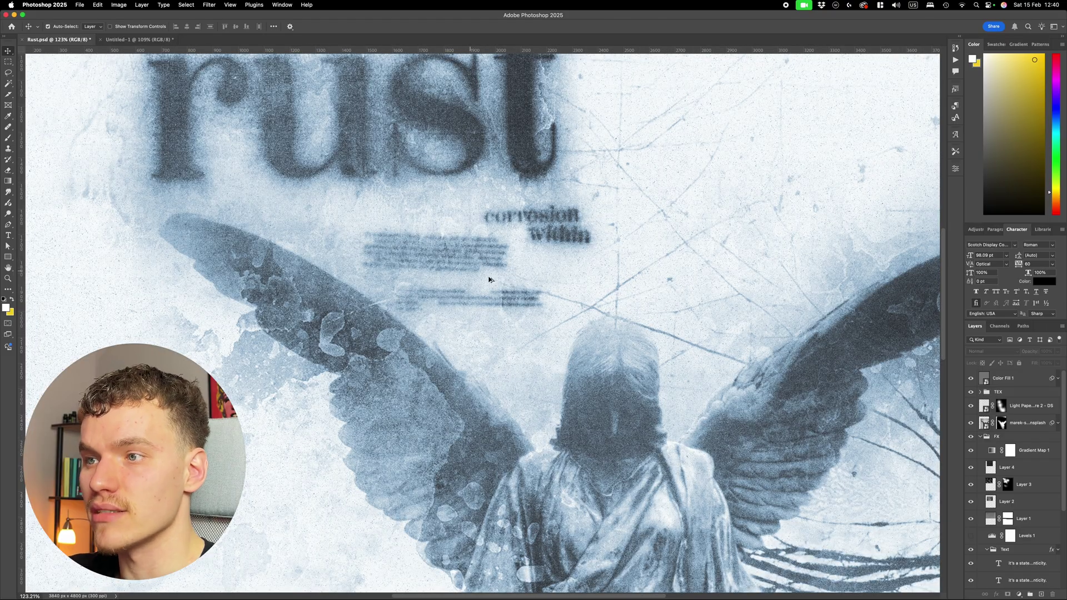
scroll(462, 266, "up", 1)
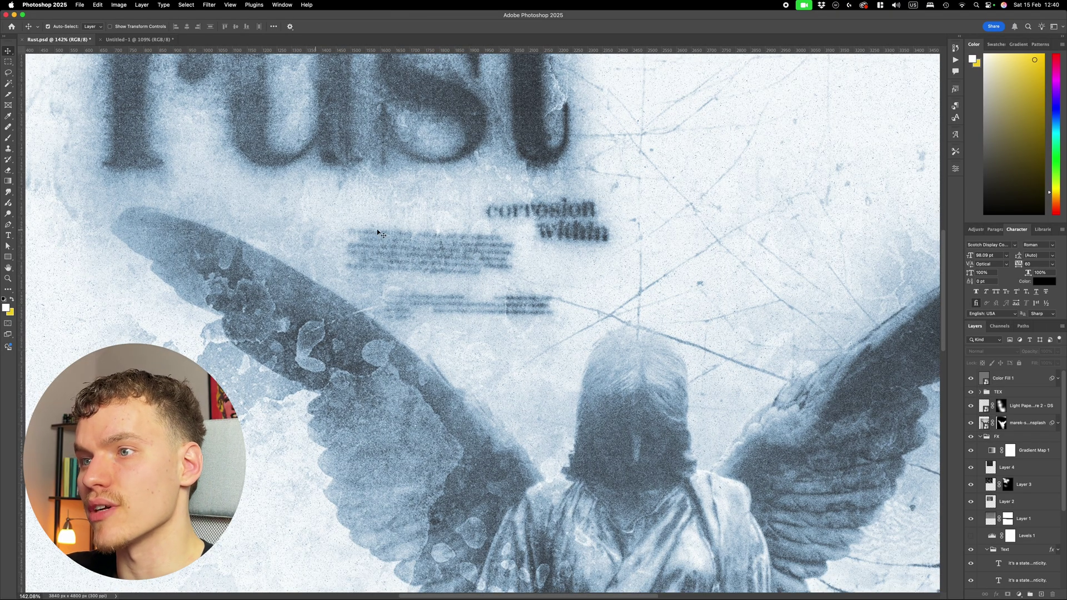
key("ctrl+Tab")
scroll(667, 341, "up", 1)
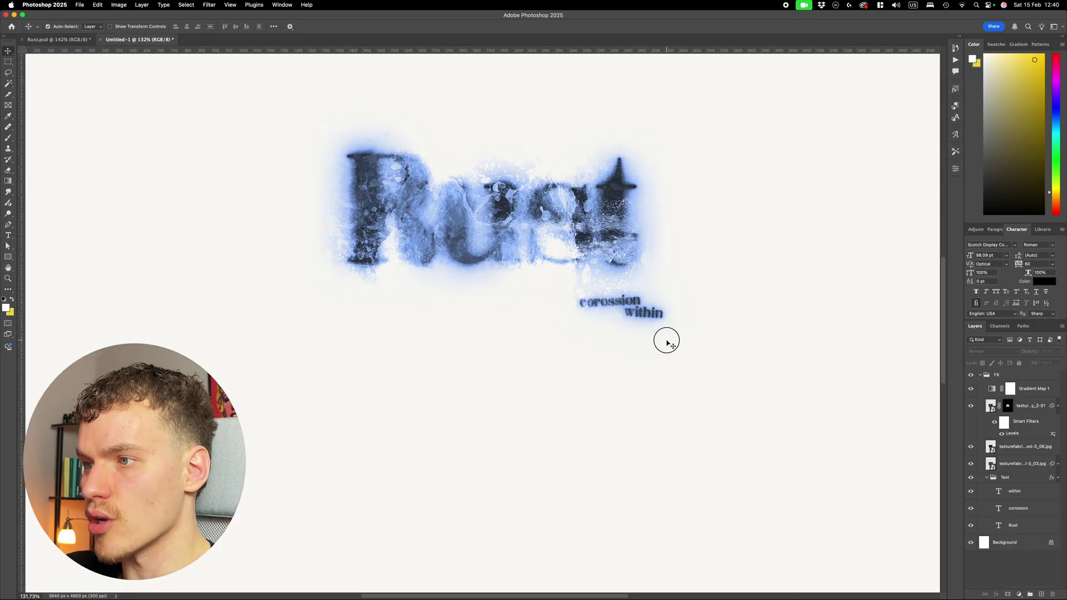
key("t")
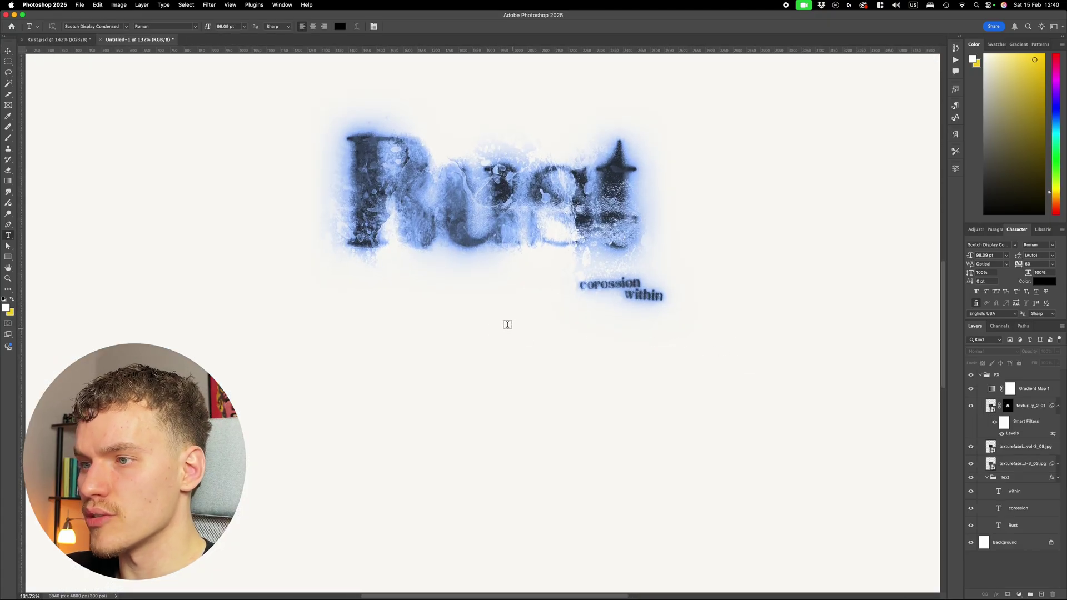
left_click_drag(485, 340, 718, 460)
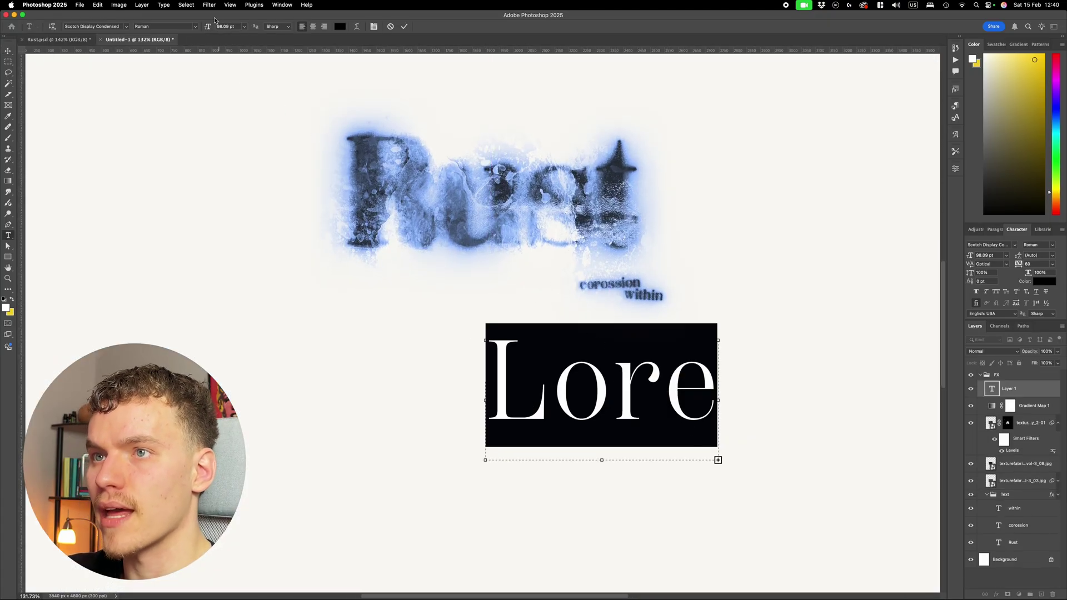
left_click_drag(207, 27, 164, 27)
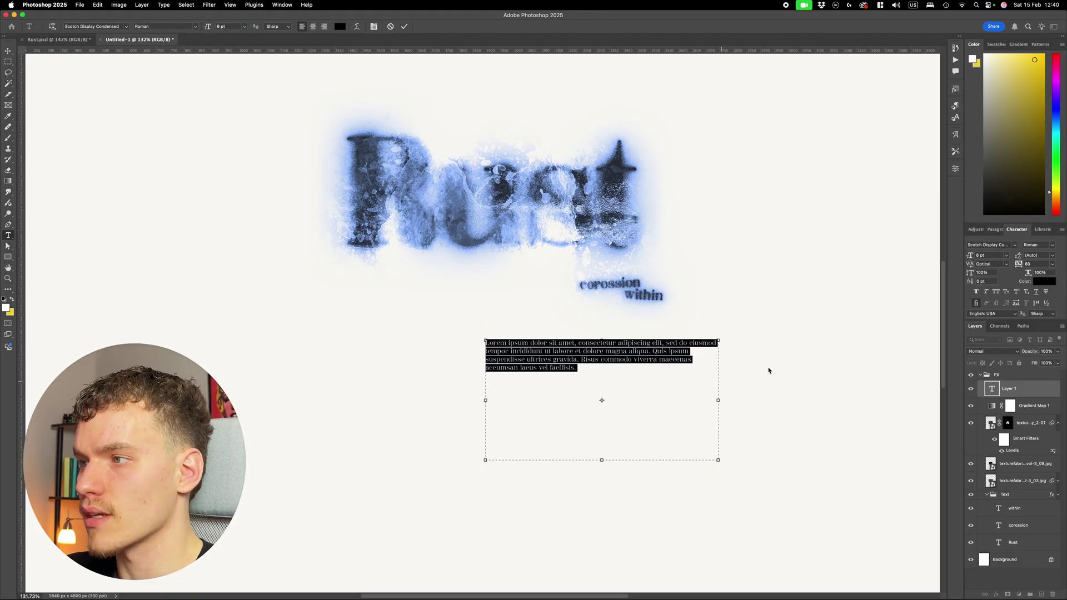
left_click(993, 255)
key("Return")
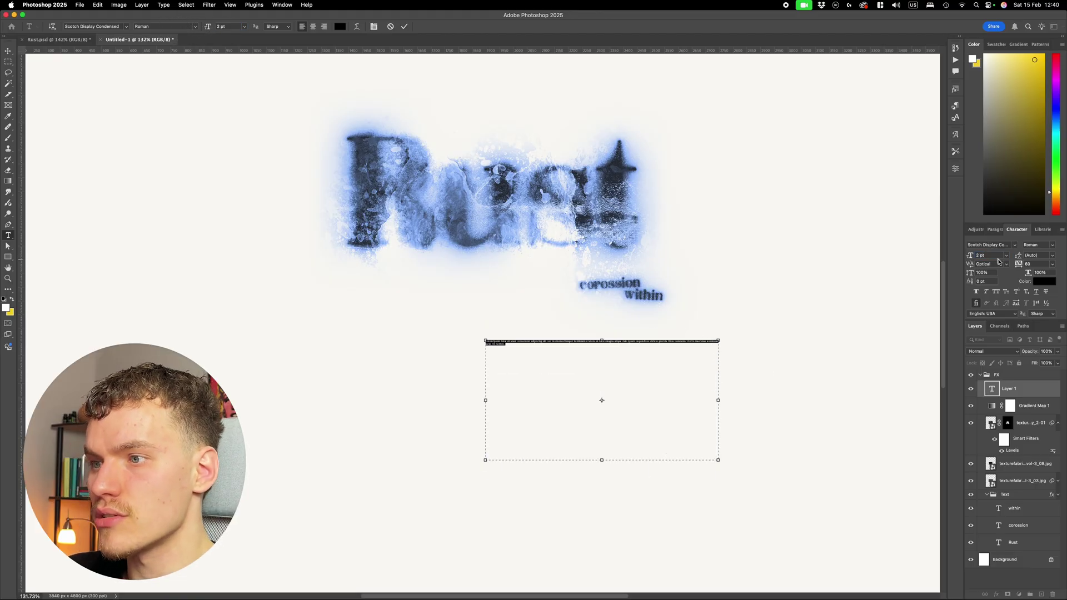
Narrow the paragraph text box and append a second copy of the Lorem ipsum passage after the first.
left_click_drag(718, 400, 586, 390)
scroll(556, 353, "up", 10)
left_click(557, 337)
key("super+a")
key("super+c")
left_click(549, 316)
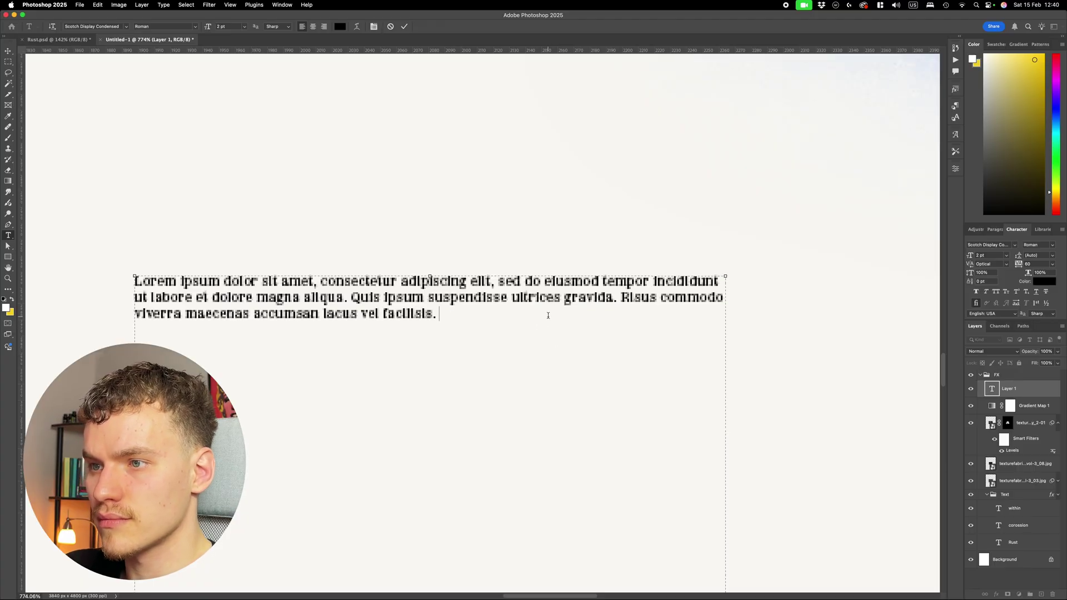
key("super+v")
scroll(358, 297, "down", 3)
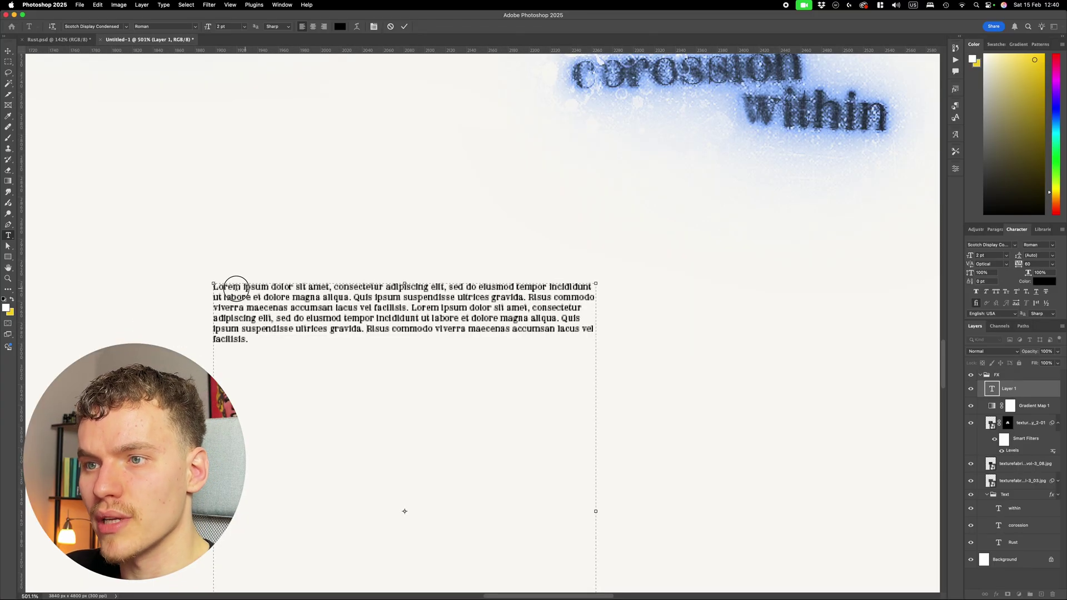
Indent the second line of the paragraph, starting at "ut labore", with two tabs.
double_click(237, 289)
left_click_drag(234, 299, 194, 295)
key("Left")
key("Tab")
key("Tab")
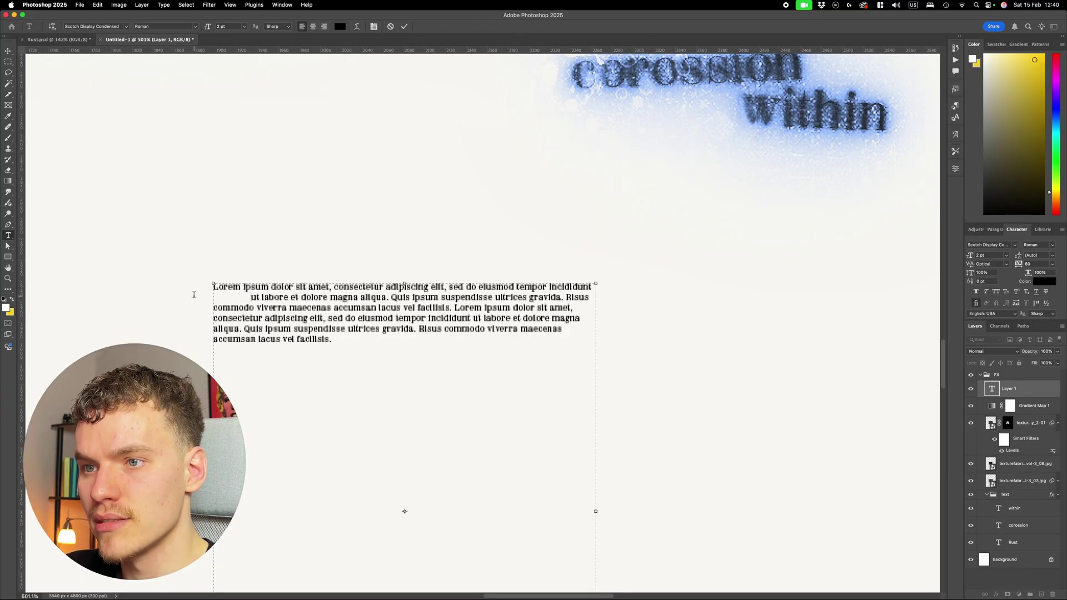
Consult Rust.psd again, and break up the Untitled-1 paragraph with more indented lines and a gap replacing "elit, sed do eiusmod tempor".
left_click(72, 40)
scroll(420, 287, "up", 2)
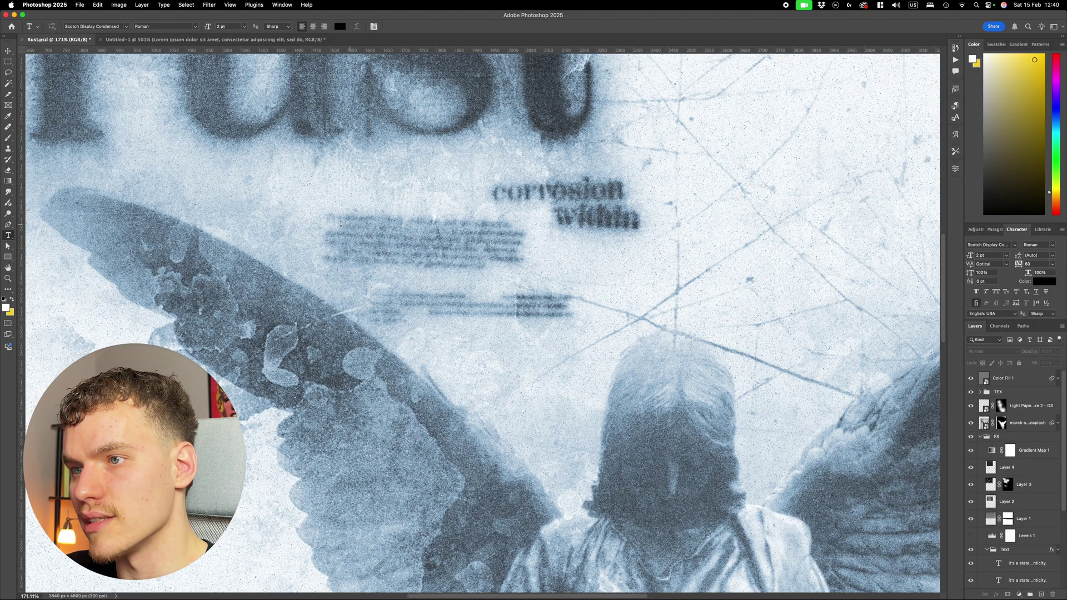
key("ctrl+Tab")
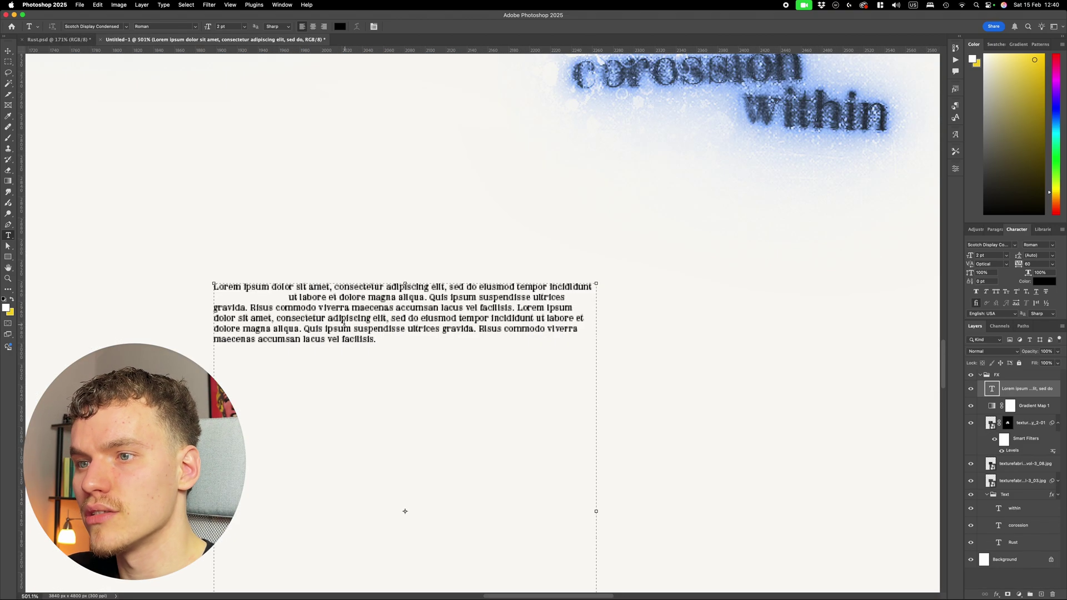
left_click_drag(268, 319, 176, 312)
left_click(175, 312)
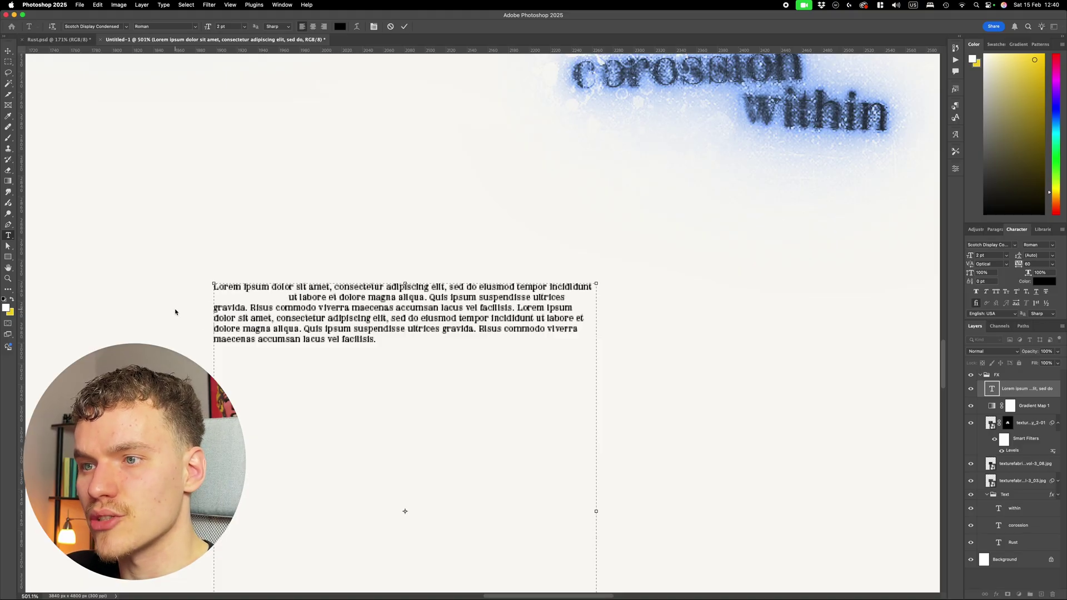
left_click_drag(431, 287, 547, 287)
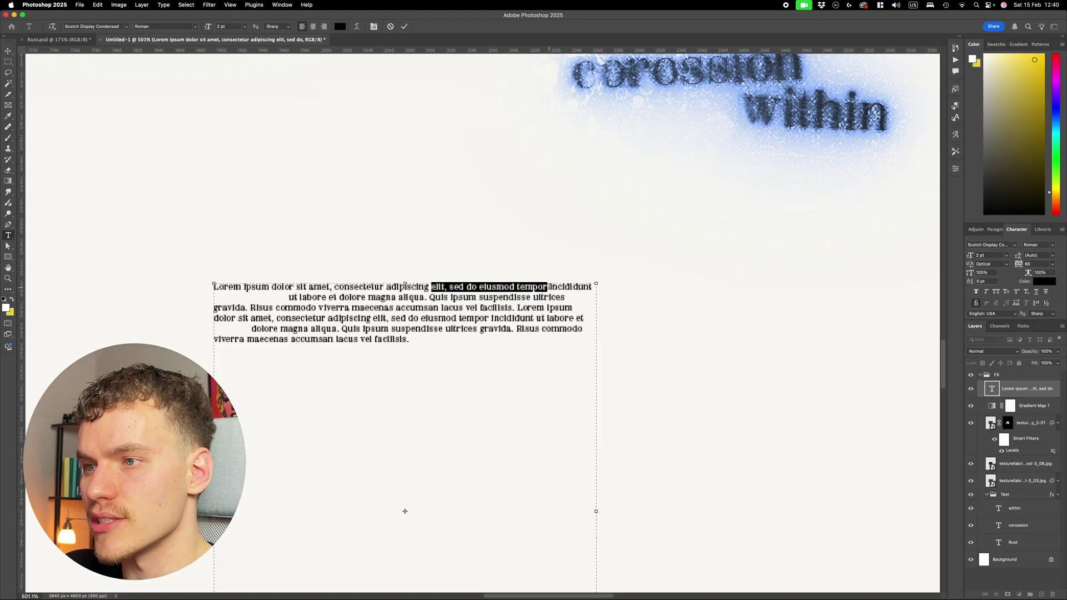
key("BackSpace")
key("Escape")
key("v")
scroll(603, 332, "down", 5)
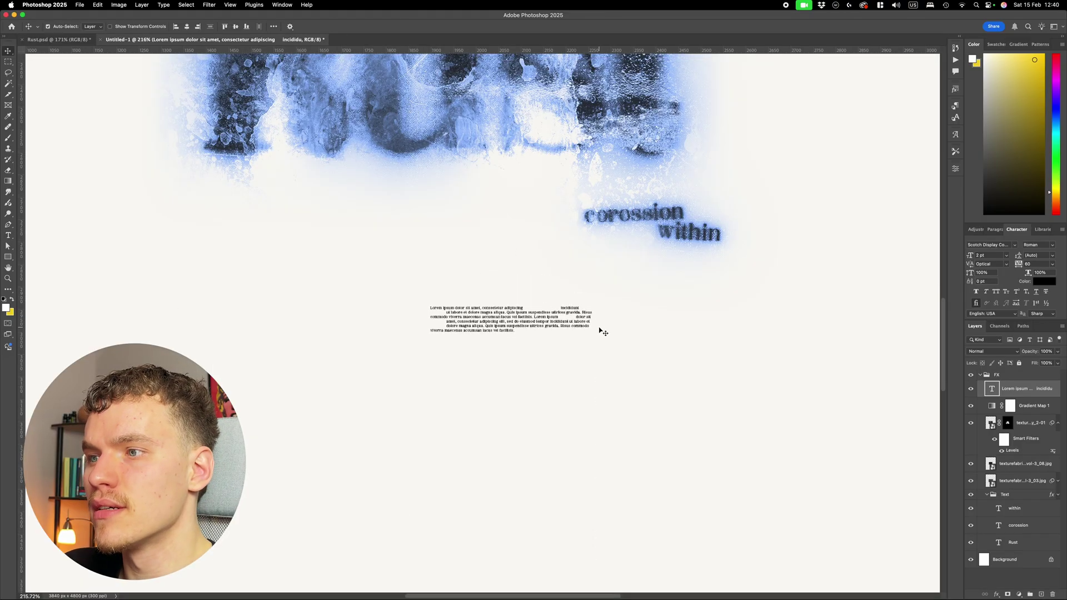
scroll(593, 323, "up", 3)
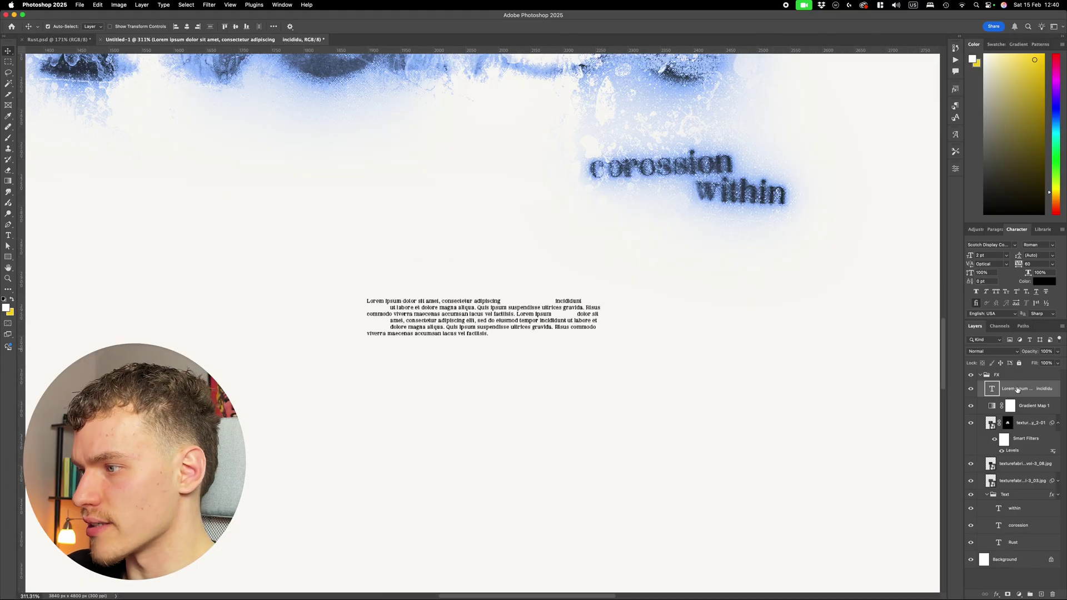
Move the Lorem ipsum layer into the Text group and place it lower left of corossion within, rotated about 2 degrees.
left_click_drag(1018, 389, 1017, 501)
key("ctrl+t")
left_click_drag(524, 341, 548, 274)
left_click_drag(658, 319, 660, 324)
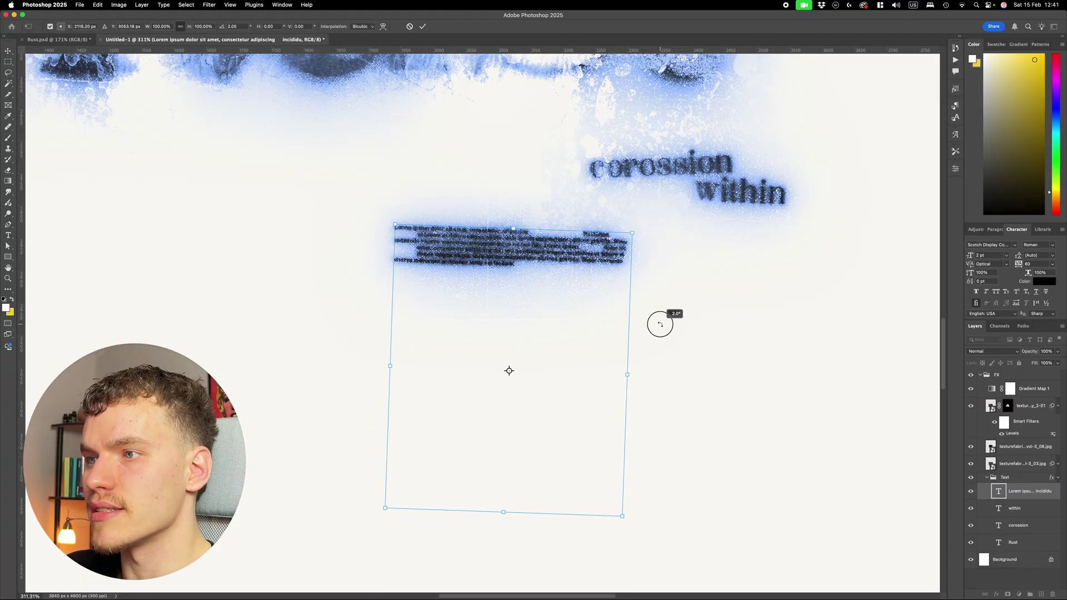
key("Return")
scroll(655, 322, "down", 6)
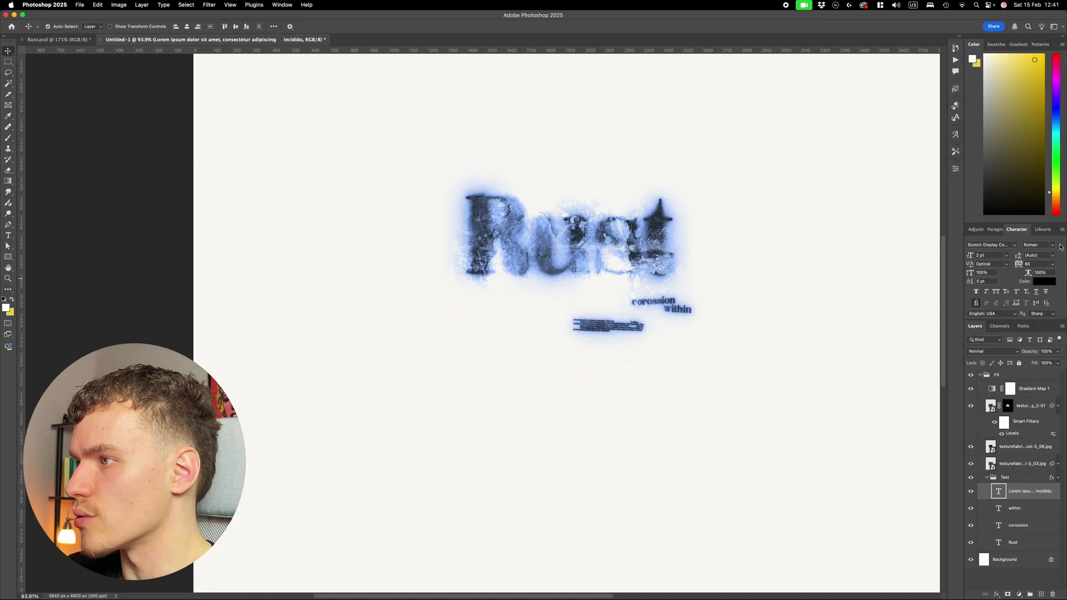
Set the Lorem ipsum paragraph to the Light font style with 4 pt leading.
left_click(1053, 245)
left_click(1037, 237)
scroll(625, 324, "up", 8)
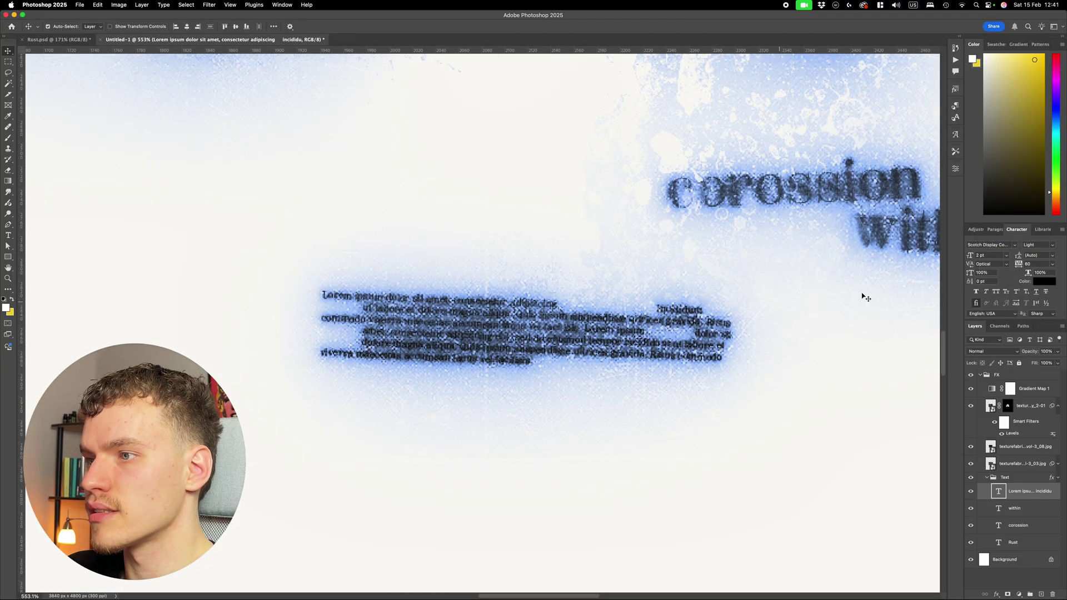
left_click_drag(1021, 255, 1016, 259)
scroll(700, 325, "down", 4)
scroll(723, 306, "down", 3)
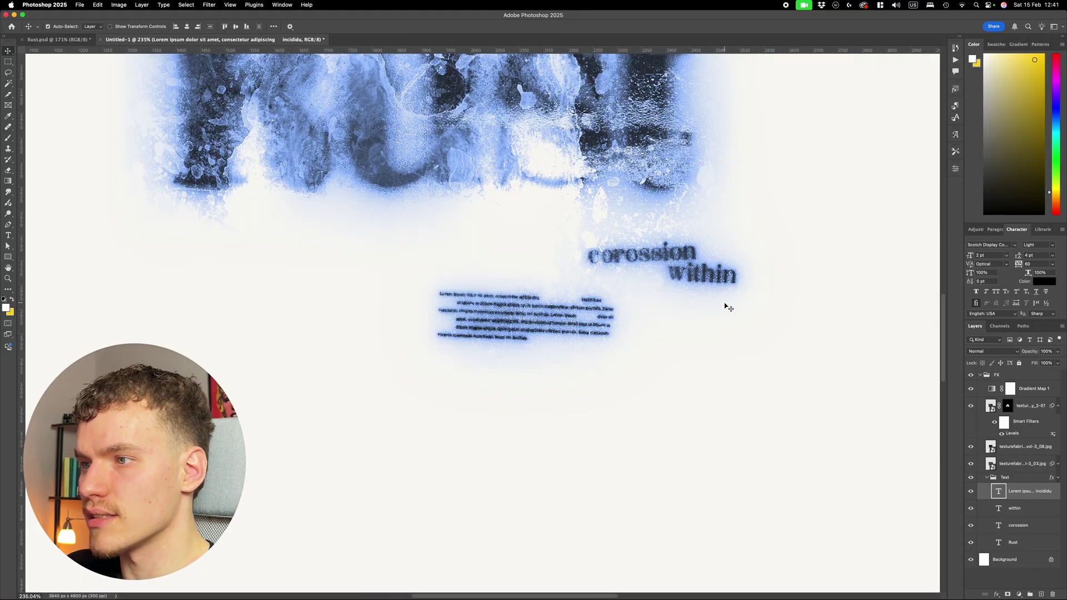
scroll(717, 311, "down", 4)
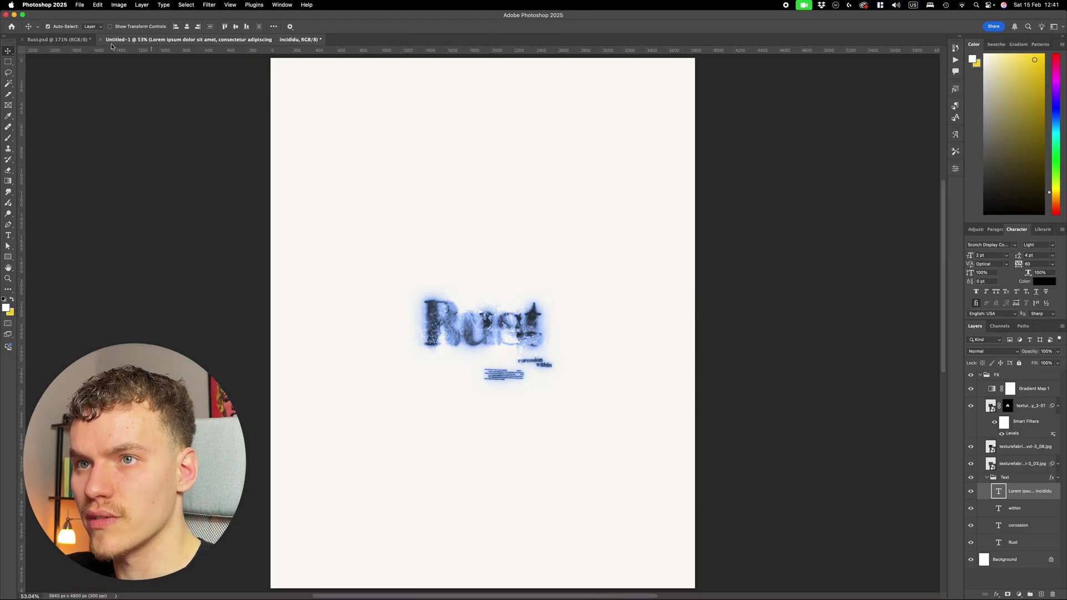
Consult the Rust.psd poster, and in Untitled-1 duplicate the paragraph to the lower right of the original, tilted counterclockwise.
left_click(59, 39)
scroll(503, 256, "down", 5)
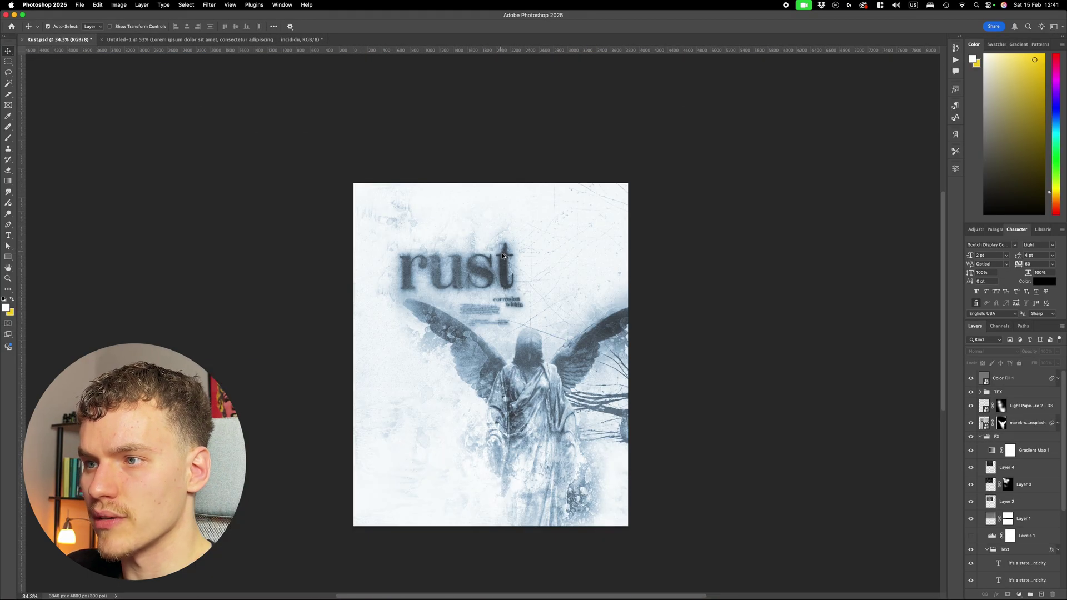
left_click(229, 42)
scroll(536, 389, "up", 7)
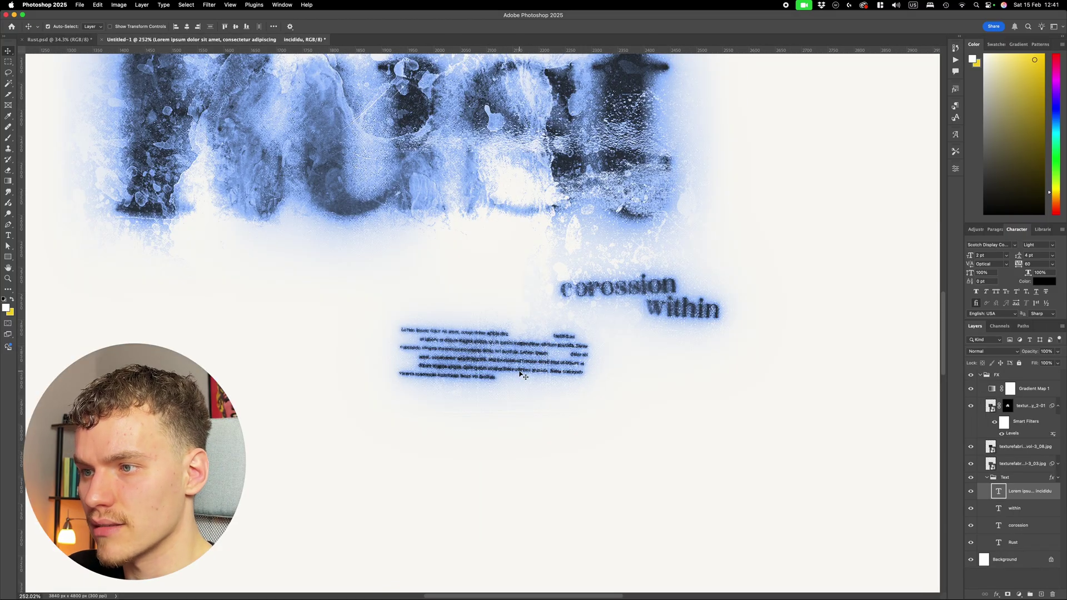
left_click_drag(493, 445, 486, 441)
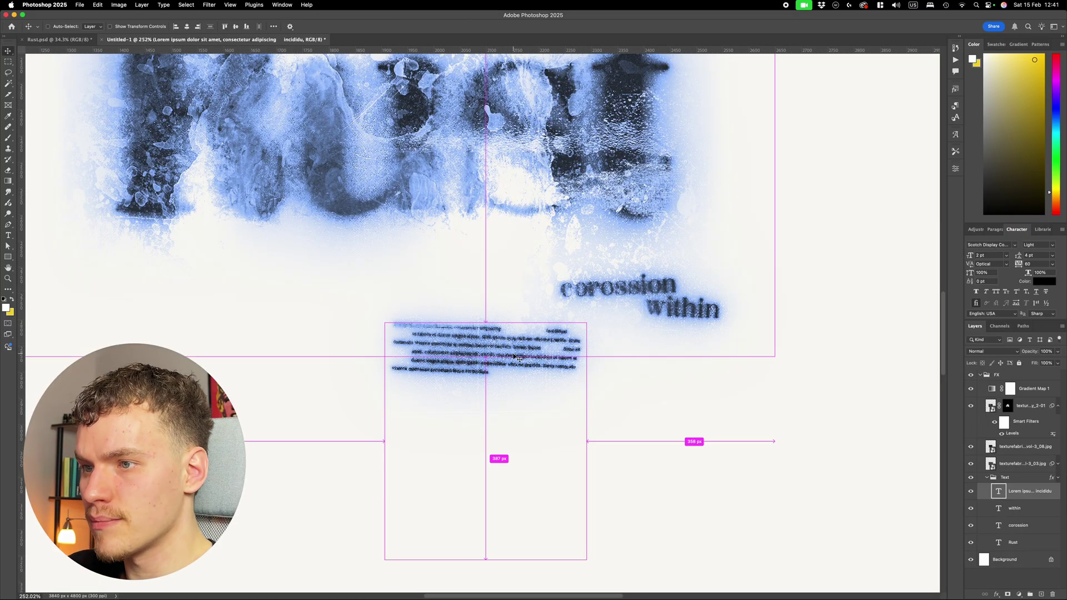
key("super+z")
key("alt+super+t")
left_click_drag(565, 382, 671, 460)
left_click_drag(754, 442, 769, 425)
left_click_drag(672, 429, 703, 402)
key("Return")
Break up the duplicated Lorem ipsum paragraph with different gaps, indenting its first line and the "elit, sed do eiusmod tempor" line.
left_click_drag(634, 392, 514, 389)
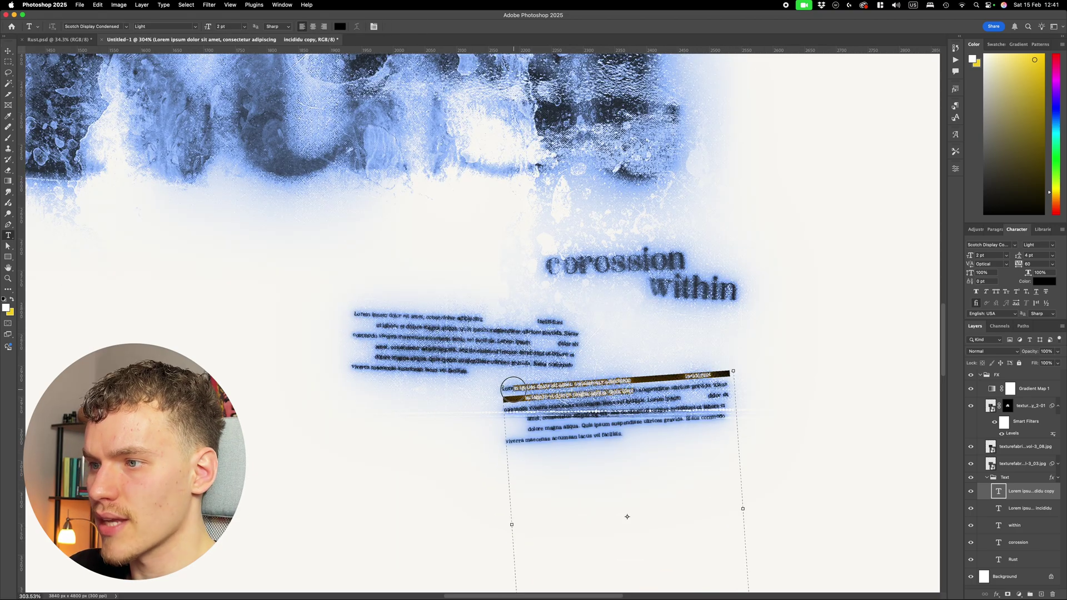
type("Lorem ipsum dolor sit amet, consectetur adipiscing elit, sed do eiusmod tempor incididunt ut labore et dolore magna aliqua. Quis ipsum suspendisse ultrices gravida. Risus commodo viverra maecenas accumsan lacus vel facilisis.")
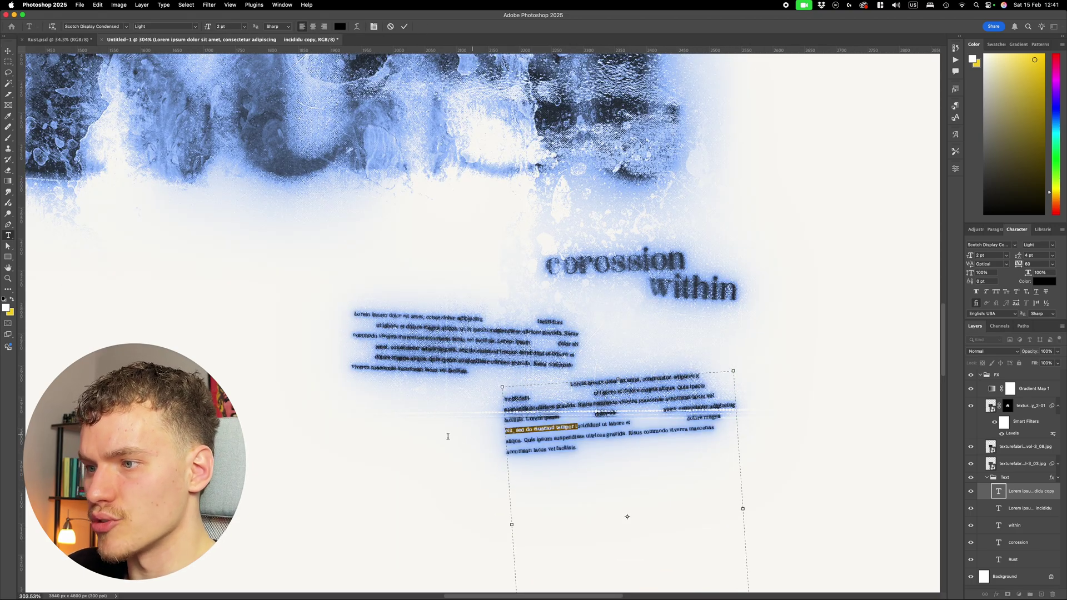
key("Tab")
key("Tab")
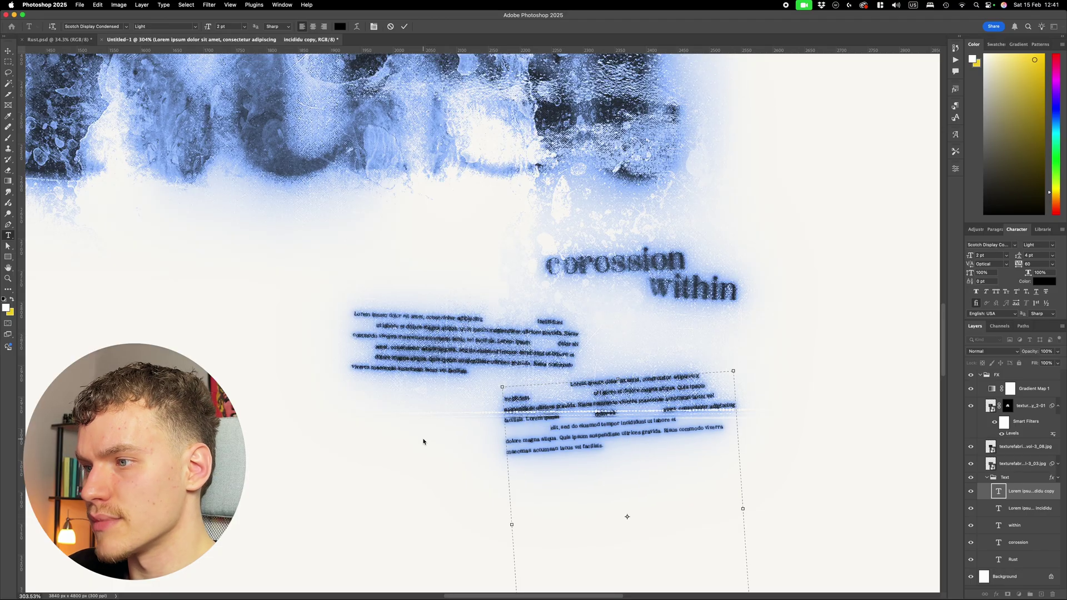
scroll(685, 440, "down", 2)
scroll(772, 419, "up", 1)
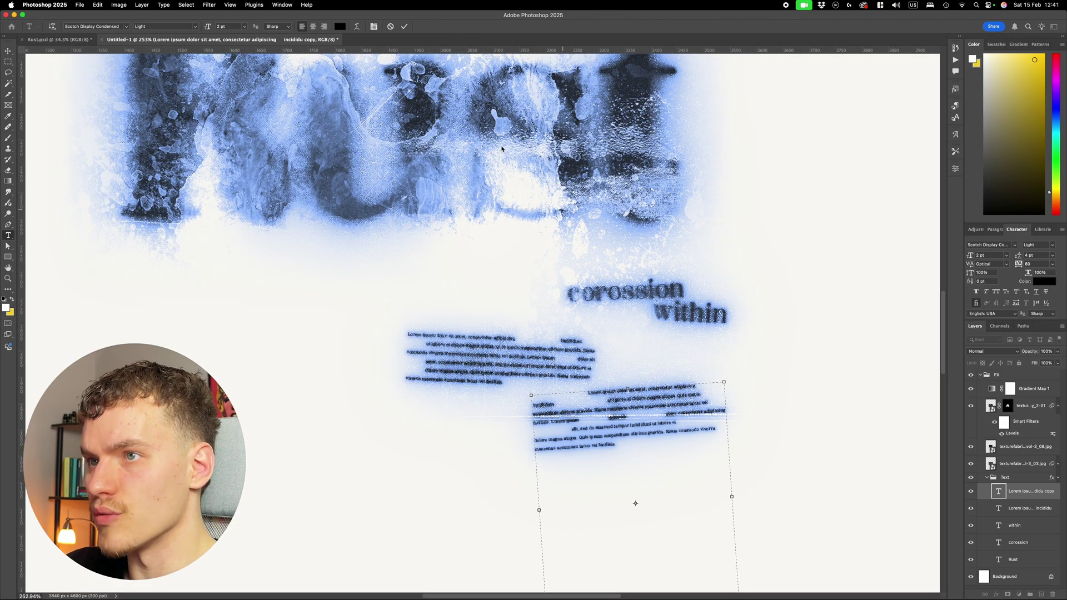
key("super+Return")
Reduce the duplicated paragraph's tilt slightly, nudge it to the right below corossion within, and deselect it.
scroll(733, 402, "down", 10)
left_click_drag(733, 400, 671, 397)
scroll(627, 401, "up", 1)
scroll(627, 402, "up", 8)
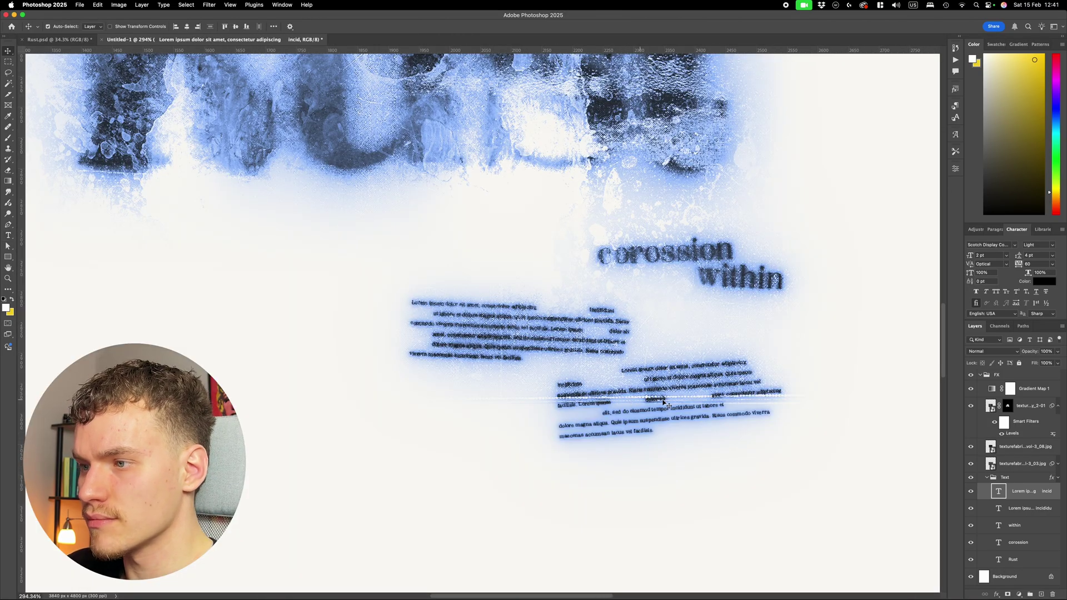
key("super+t")
left_click_drag(824, 386, 753, 388)
key("Return")
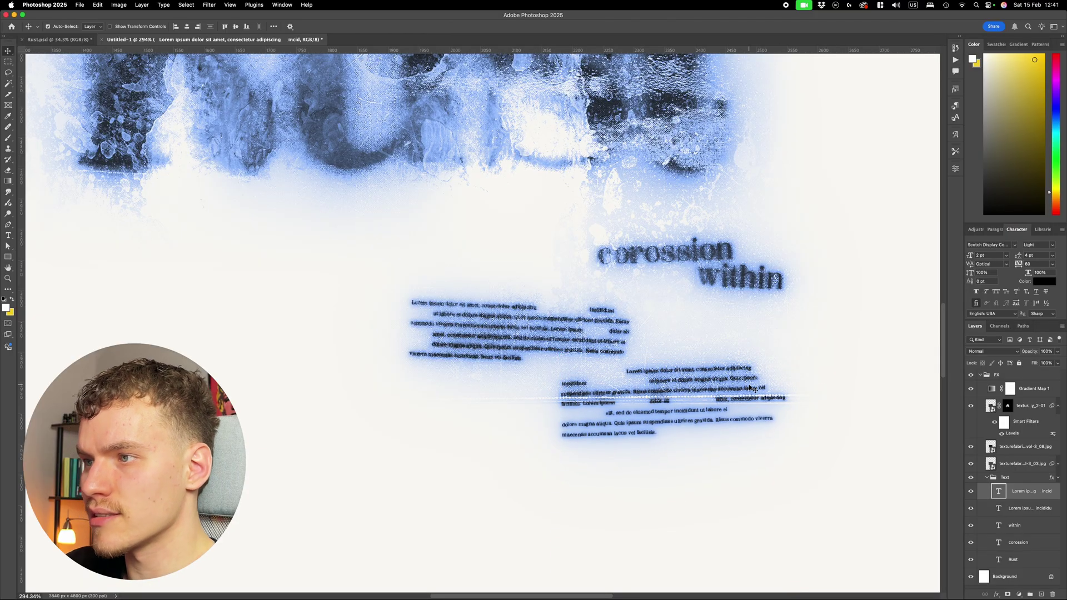
scroll(737, 379, "down", 6)
left_click_drag(873, 390, 777, 389)
left_click(774, 389)
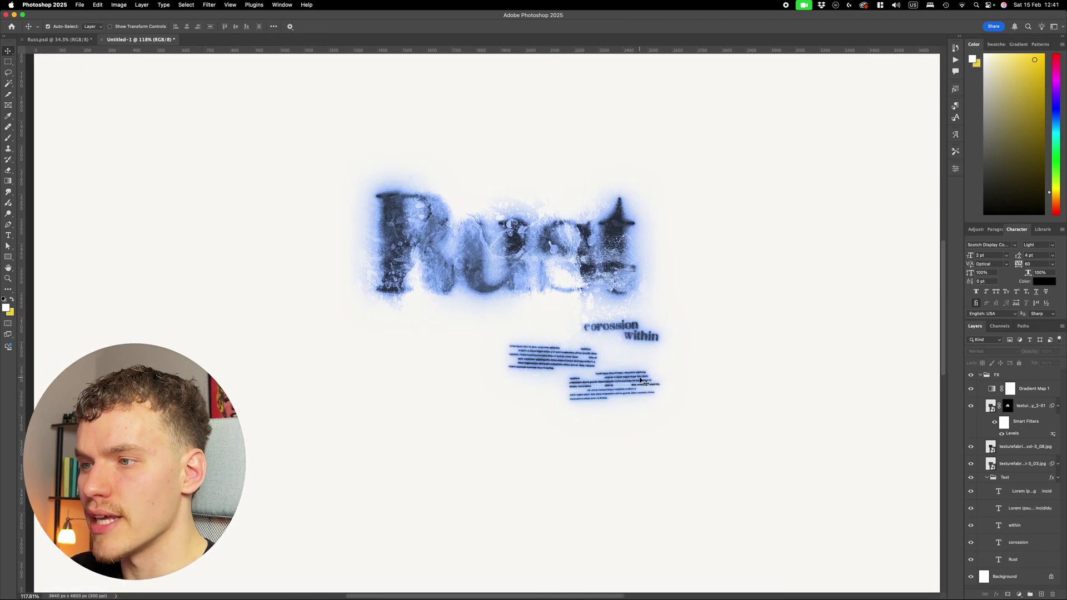
Collapse the Text group and select the three texture layers above it.
left_click(988, 478)
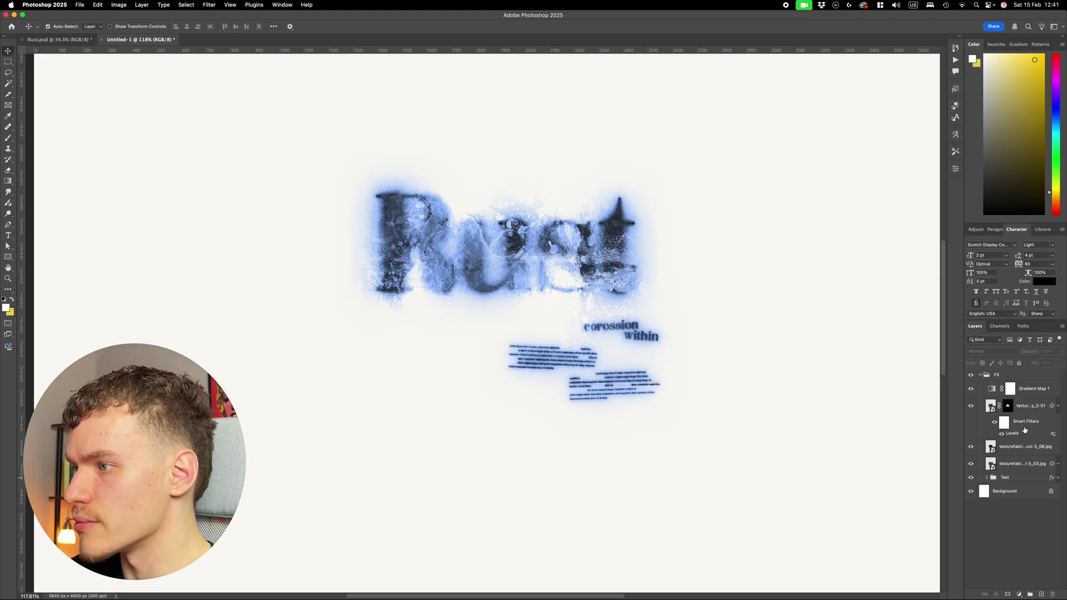
left_click(1020, 467)
left_click(1021, 447, "shift")
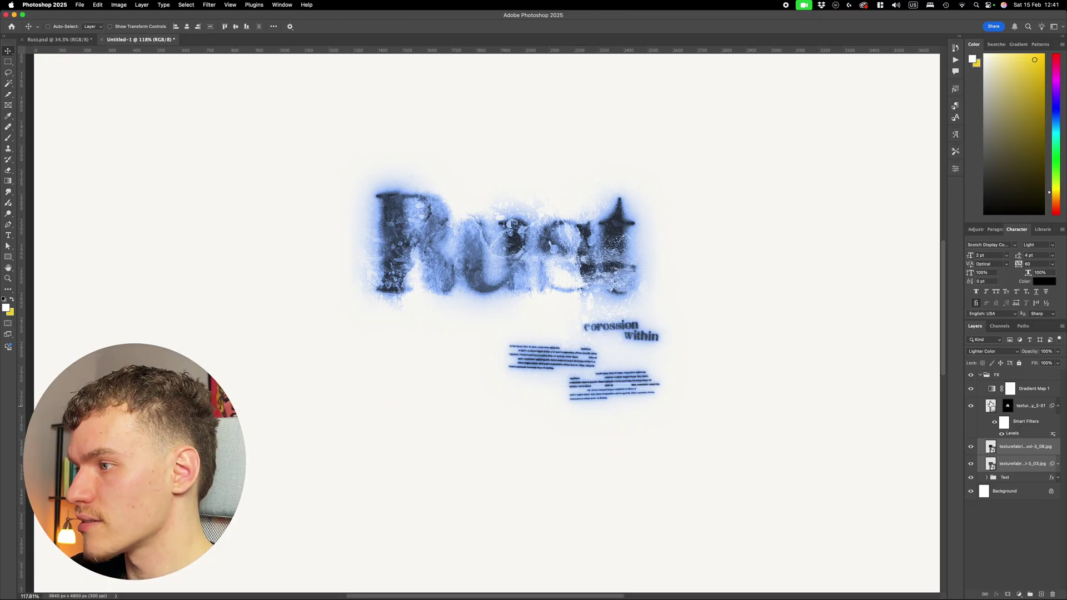
left_click(1024, 406)
key("super+t")
left_click_drag(718, 239, 791, 250)
left_click_drag(651, 214, 651, 280)
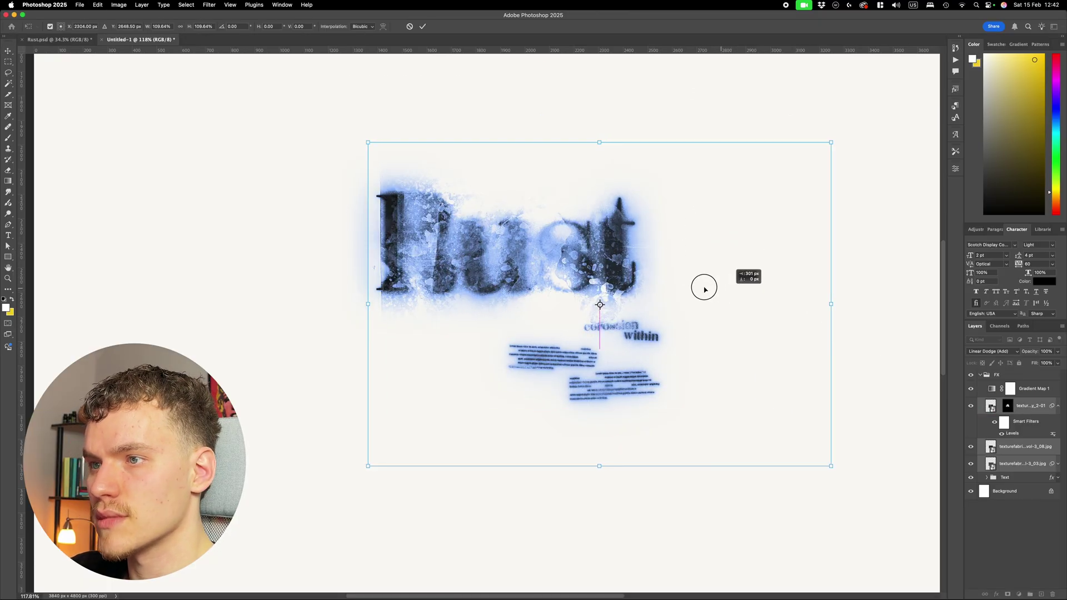
left_click_drag(706, 289, 638, 261)
key("super+z")
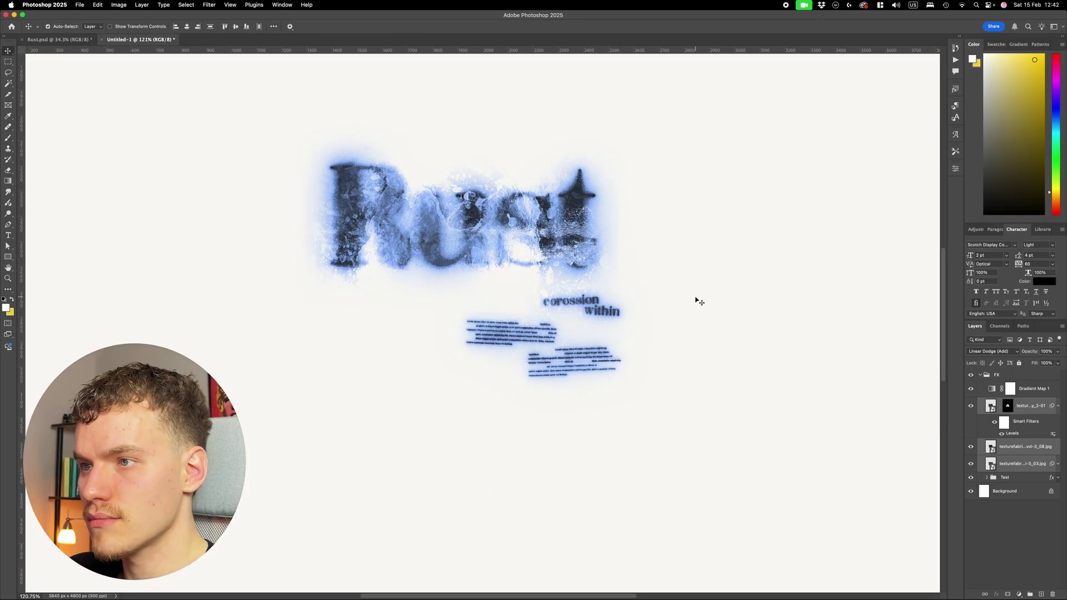
Scale the three texture layers together to about 110% and reposition them over the Rust title and paragraphs.
key("super+t")
left_click_drag(680, 366, 722, 395)
left_click_drag(658, 311, 657, 320)
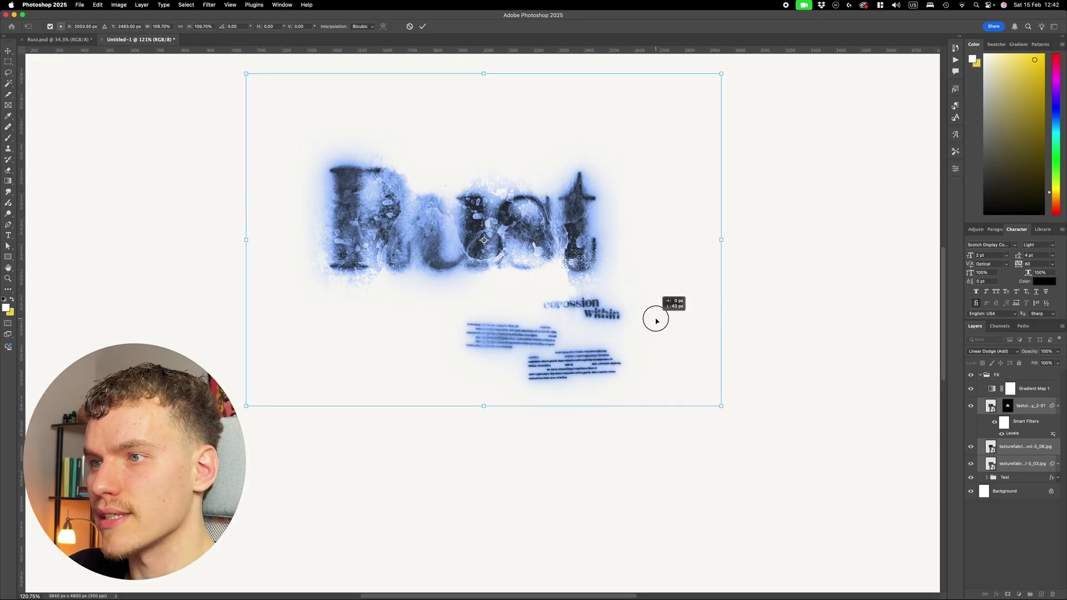
key("Return")
Paint on the texture-fabrik-filmdecay_2-01 layer's mask to reveal its texture over the first paragraph and the left part of the second.
scroll(926, 398, "up", 3)
left_click(1022, 413)
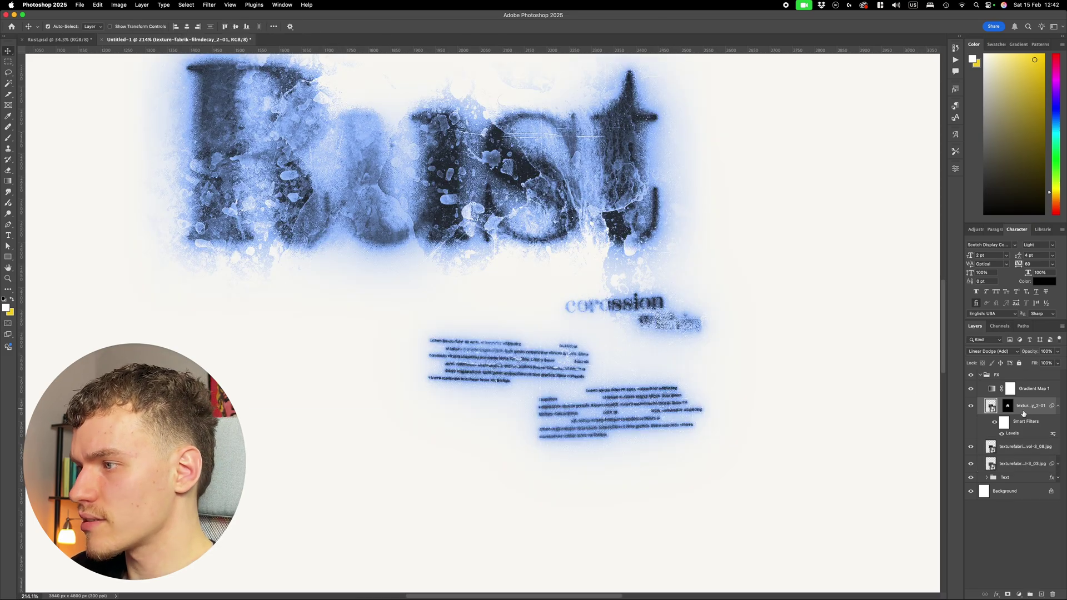
left_click(1010, 406)
key("b")
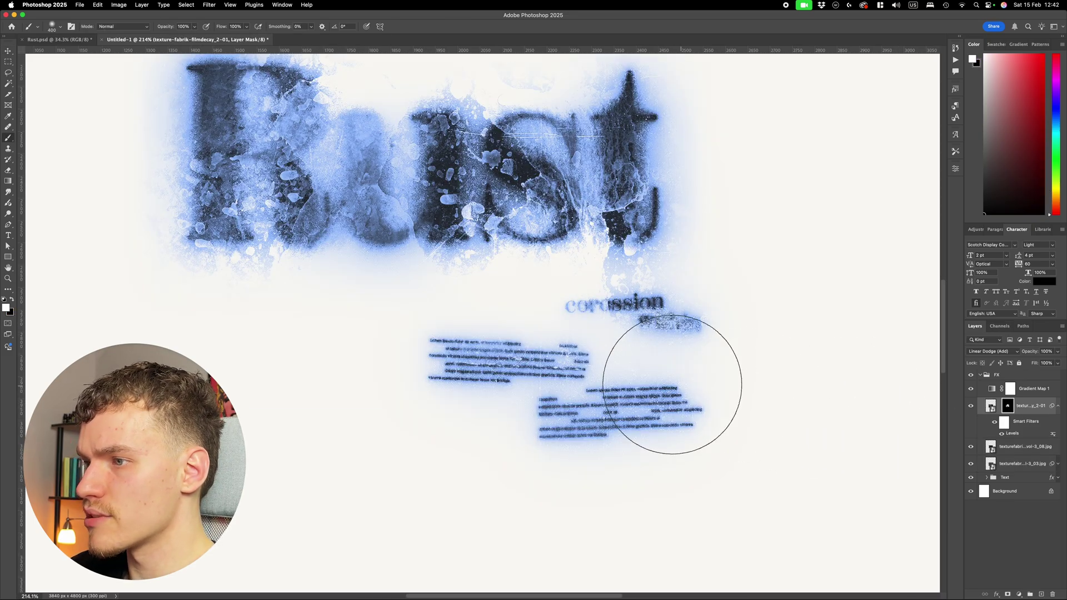
left_click_drag(460, 350, 519, 334)
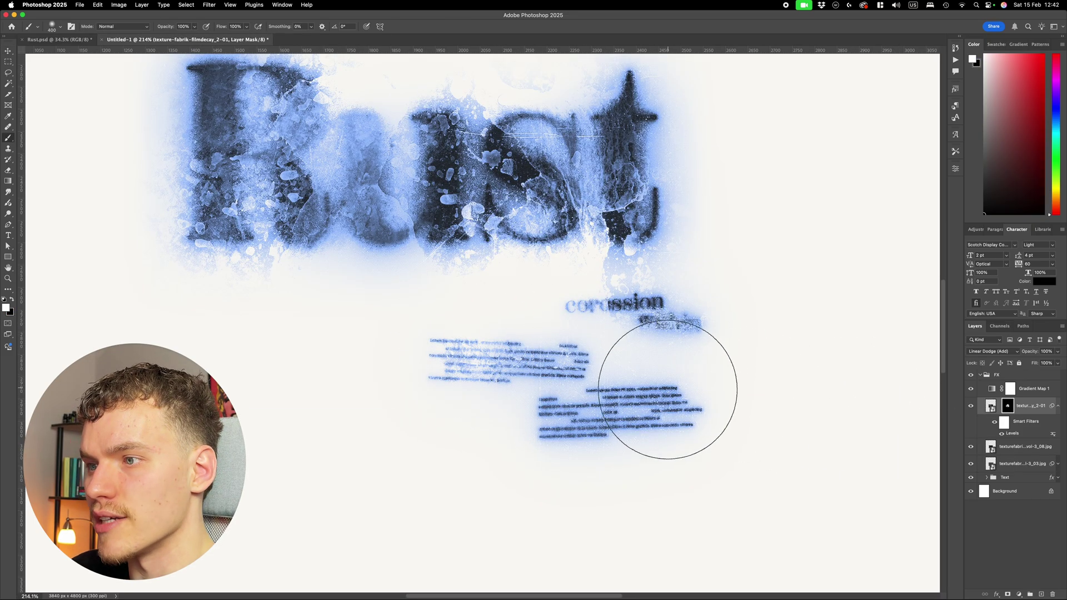
key("x")
left_click(568, 355)
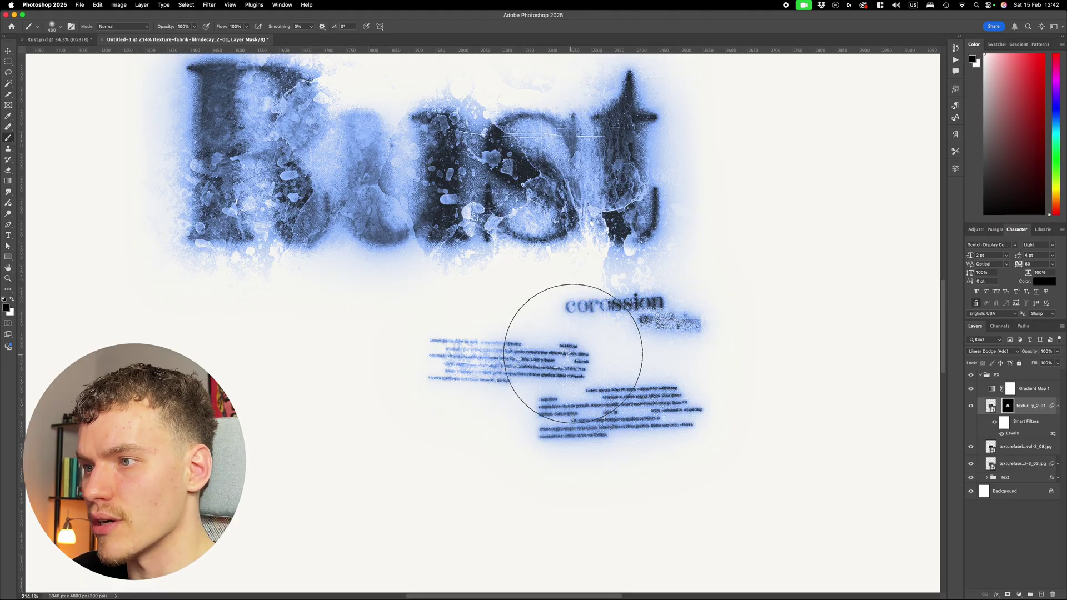
key("x")
key("x")
left_click_drag(584, 370, 595, 393)
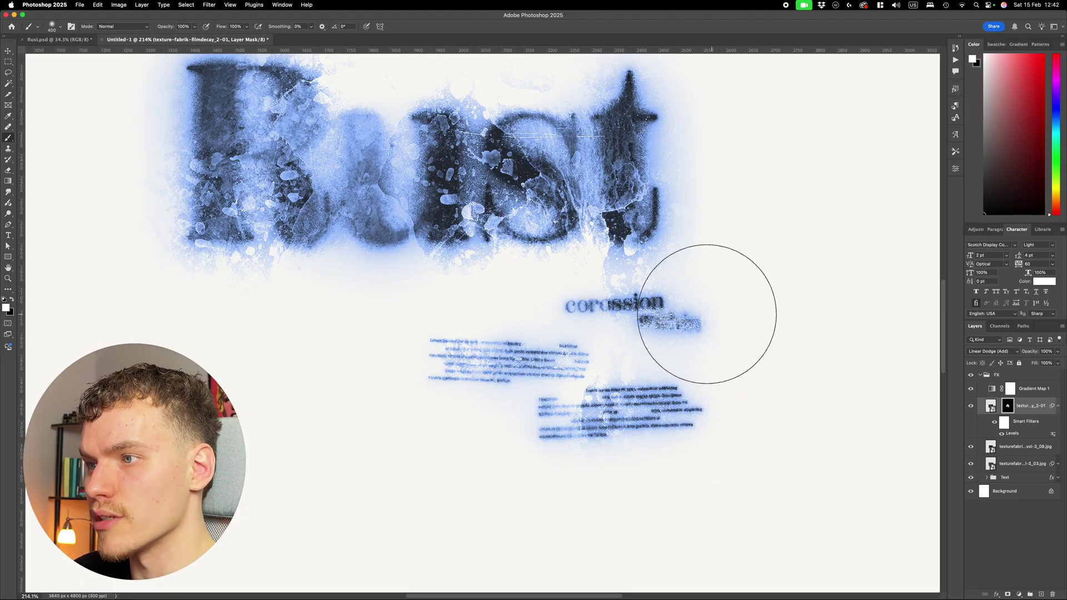
scroll(710, 313, "up", 3)
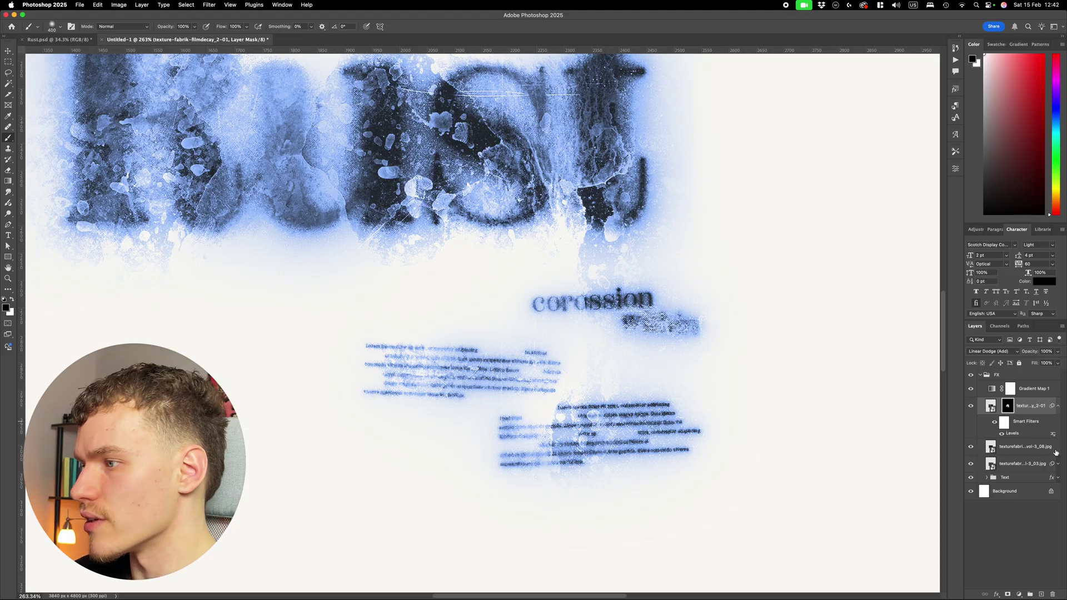
Add layer masks to the photocopies_vol-3_08 and photocopies_vol-3_03 textures, hiding the 08 texture over the word within with a smaller brush.
left_click(1008, 451)
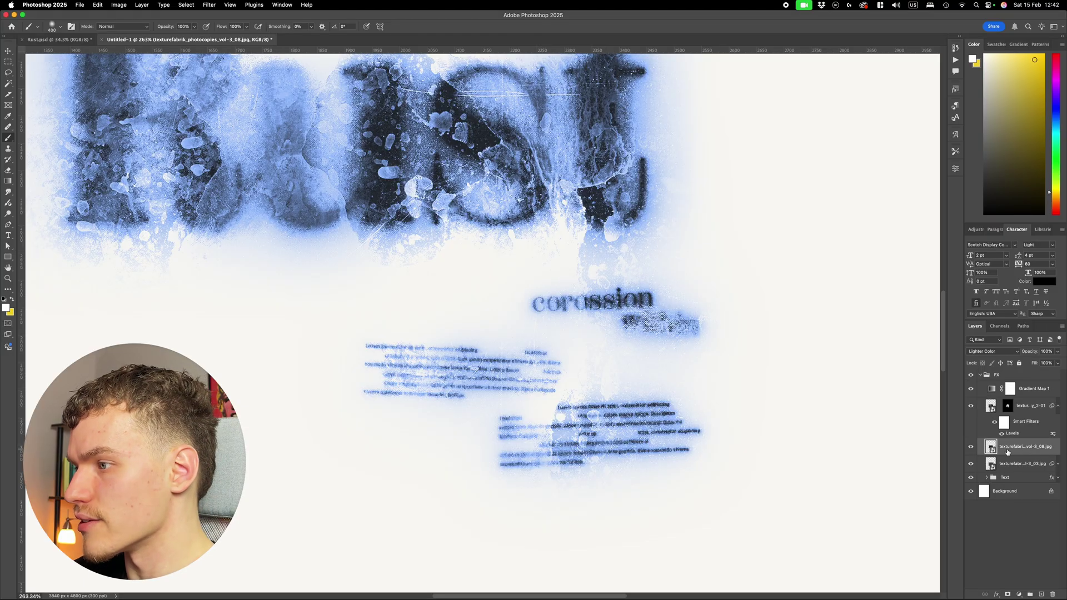
left_click(1009, 594)
key("bracketleft")
key("bracketleft")
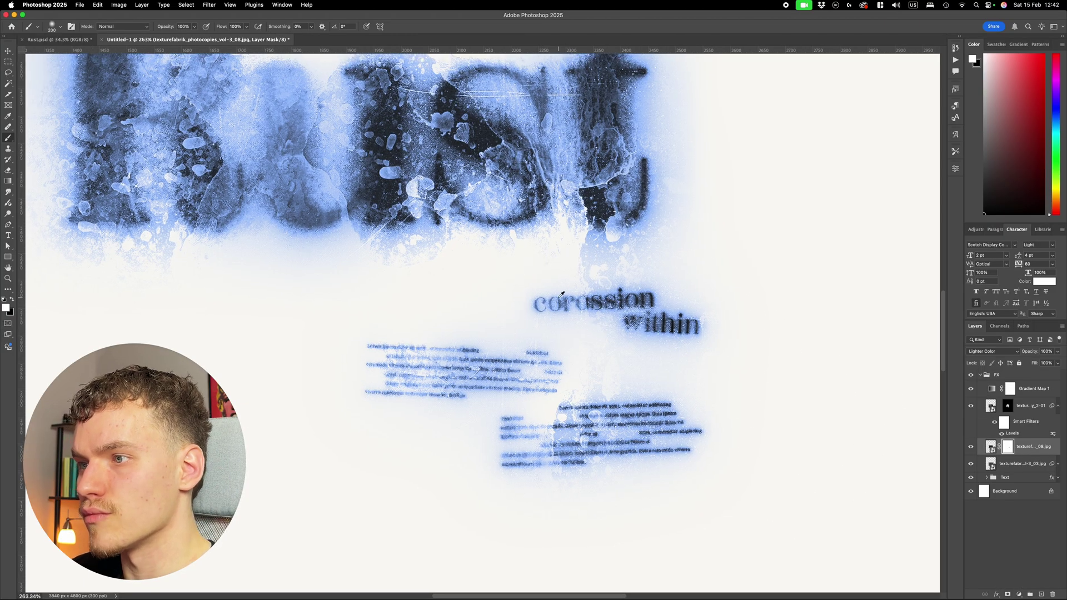
scroll(562, 294, "up", 2)
left_click(1008, 465)
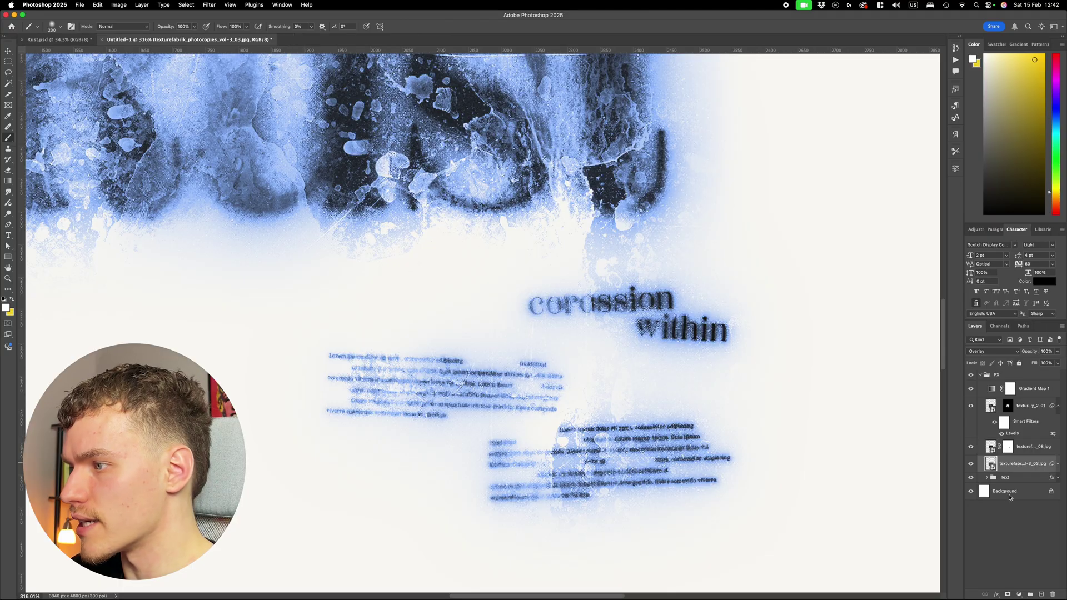
left_click(1009, 594)
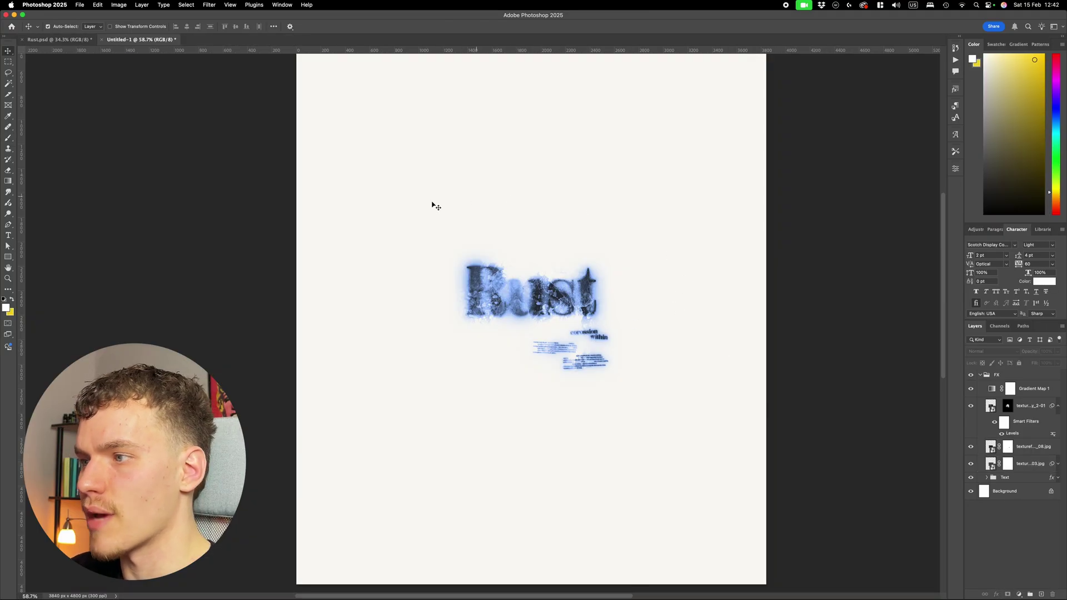
Collapse the FX group and select it.
left_click(981, 376)
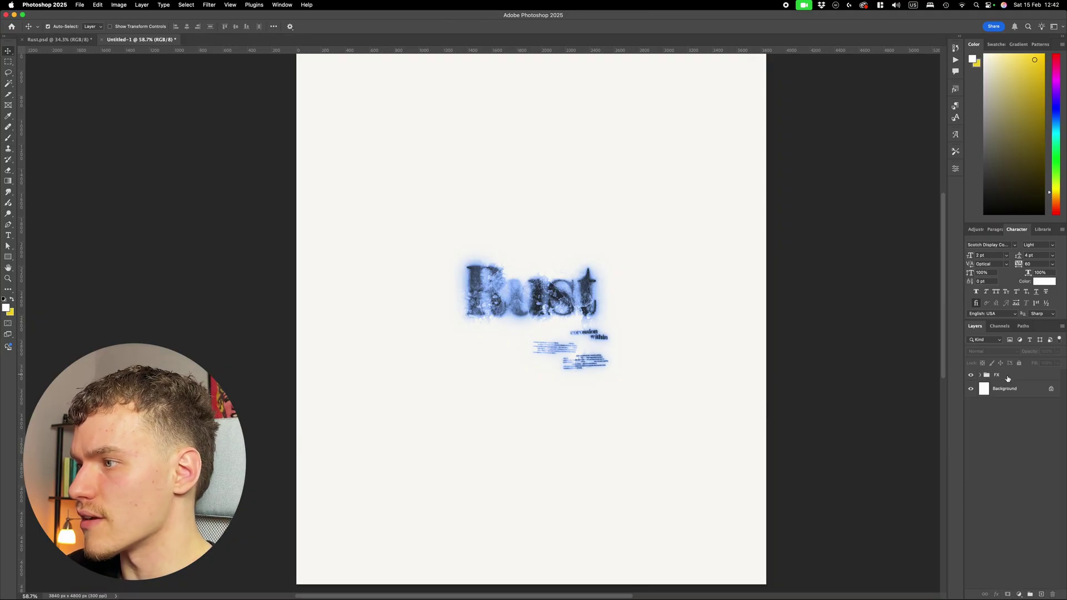
left_click(1007, 379)
key("super+t")
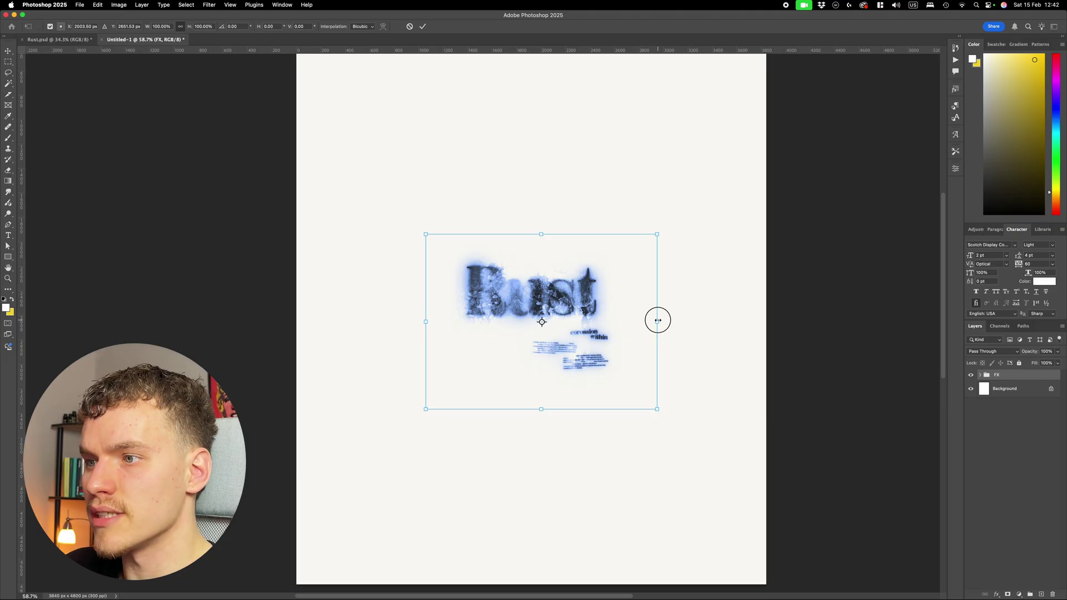
left_click_drag(658, 321, 702, 321)
key("super+z")
key("Escape")
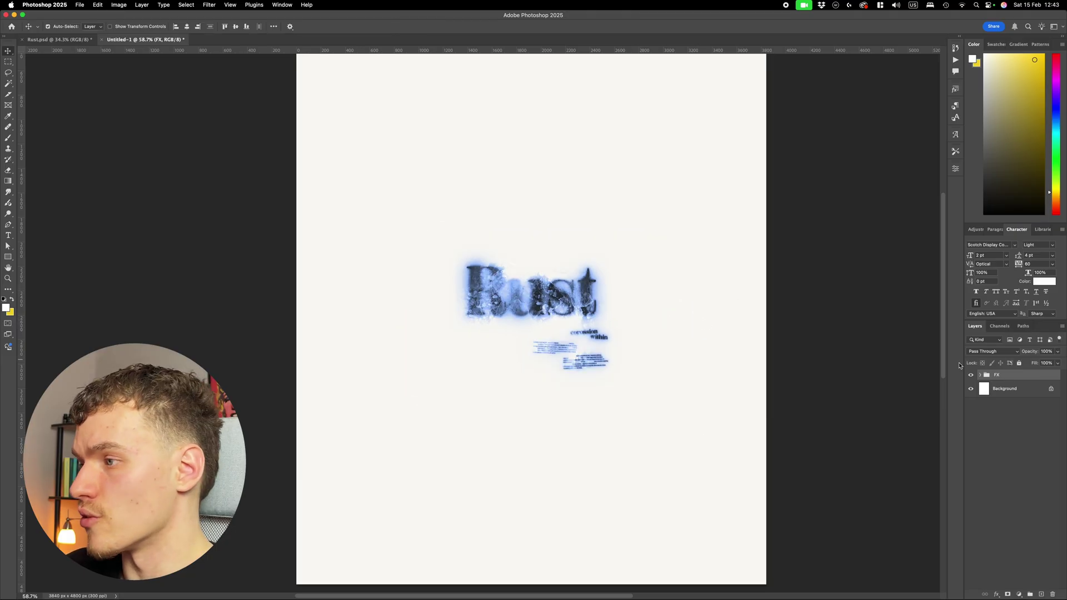
left_click(980, 376)
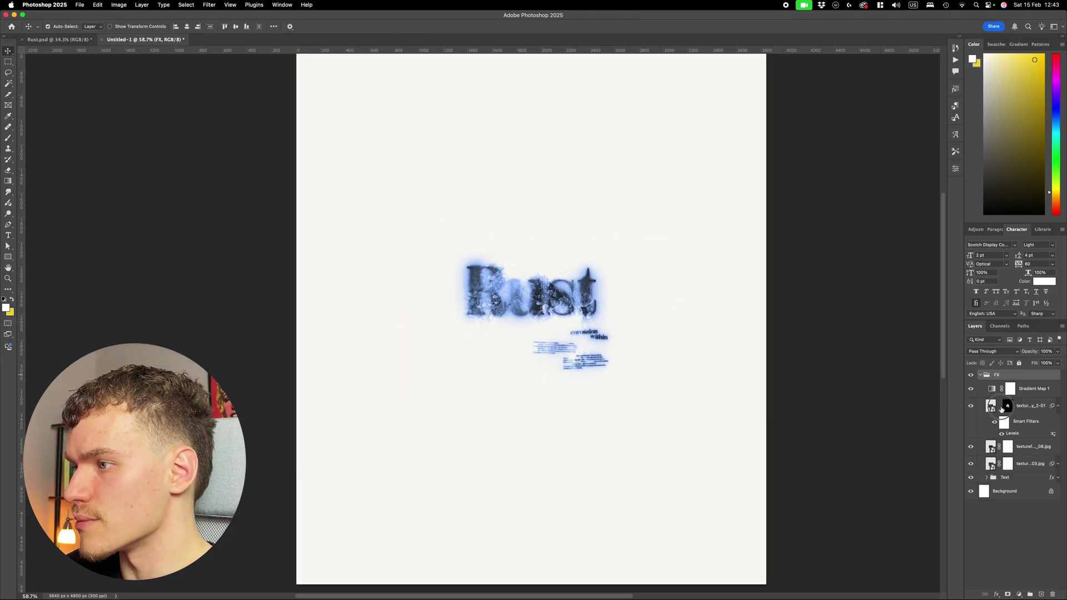
left_click(981, 376)
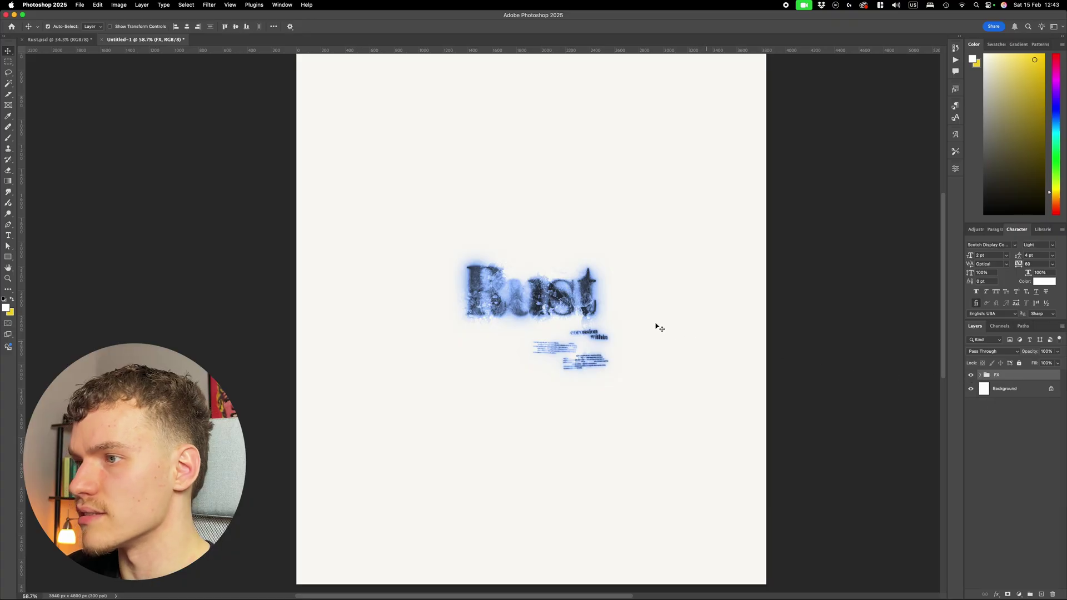
Enlarge the whole FX group by about half and place it in the upper left of the page.
scroll(659, 327, "up", 2)
key("super+t")
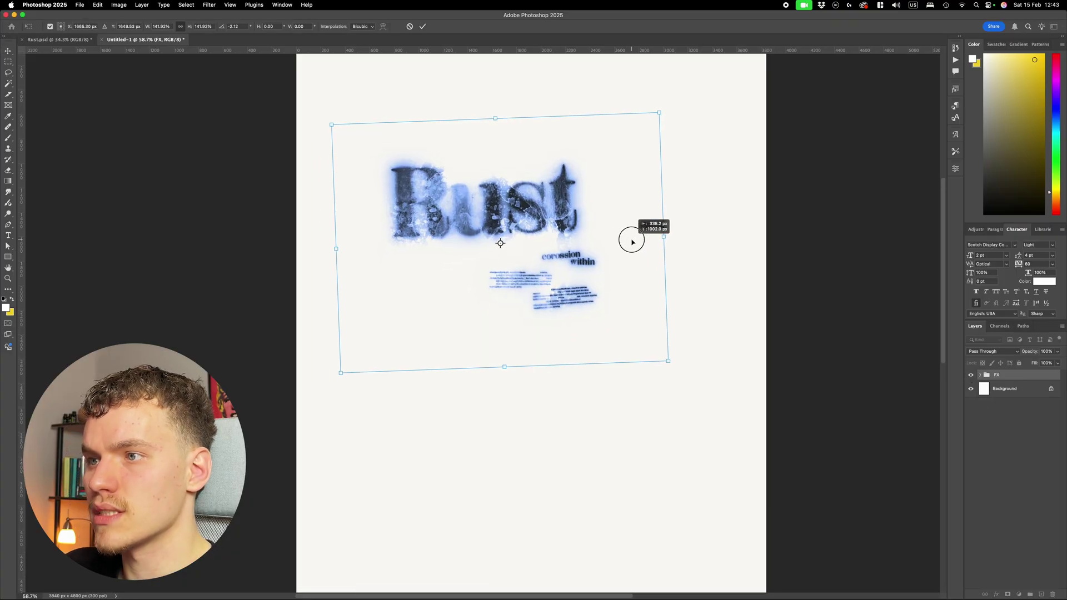
left_click_drag(631, 241, 661, 239)
left_click_drag(628, 237, 631, 243)
key("Return")
scroll(632, 246, "down", 5)
scroll(632, 246, "up", 10)
key("super+0")
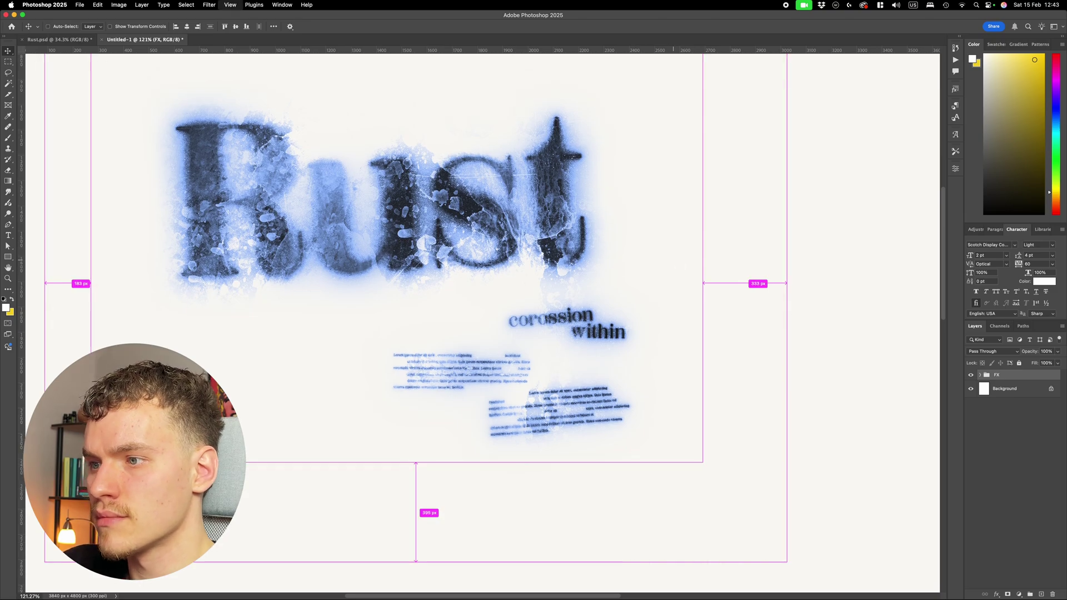
left_click(753, 280)
scroll(755, 280, "down", 2)
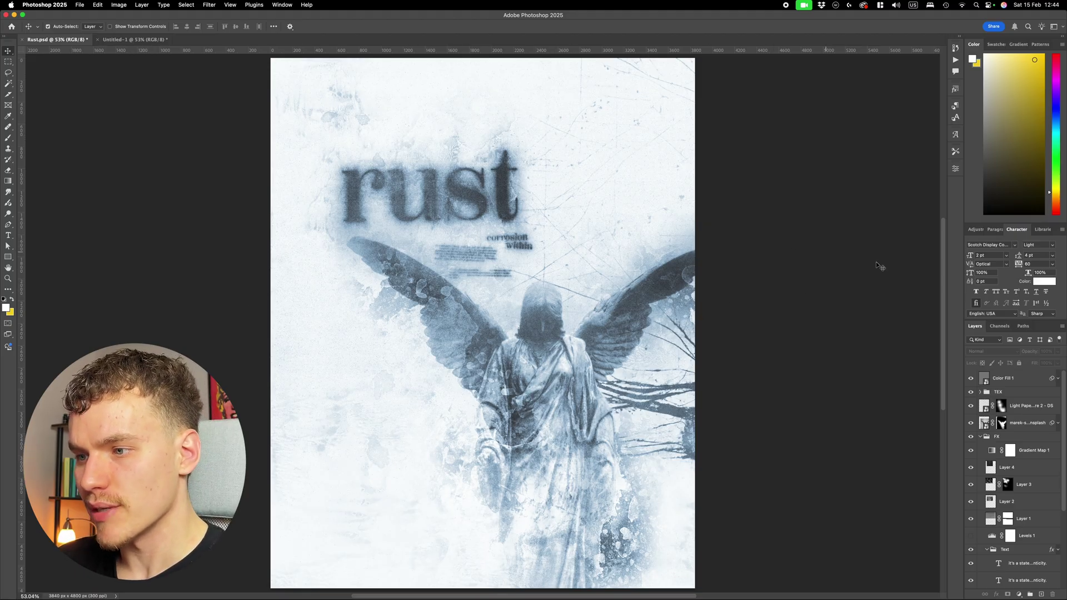
Collapse the Text and FX groups in Rust.psd.
left_click(985, 549)
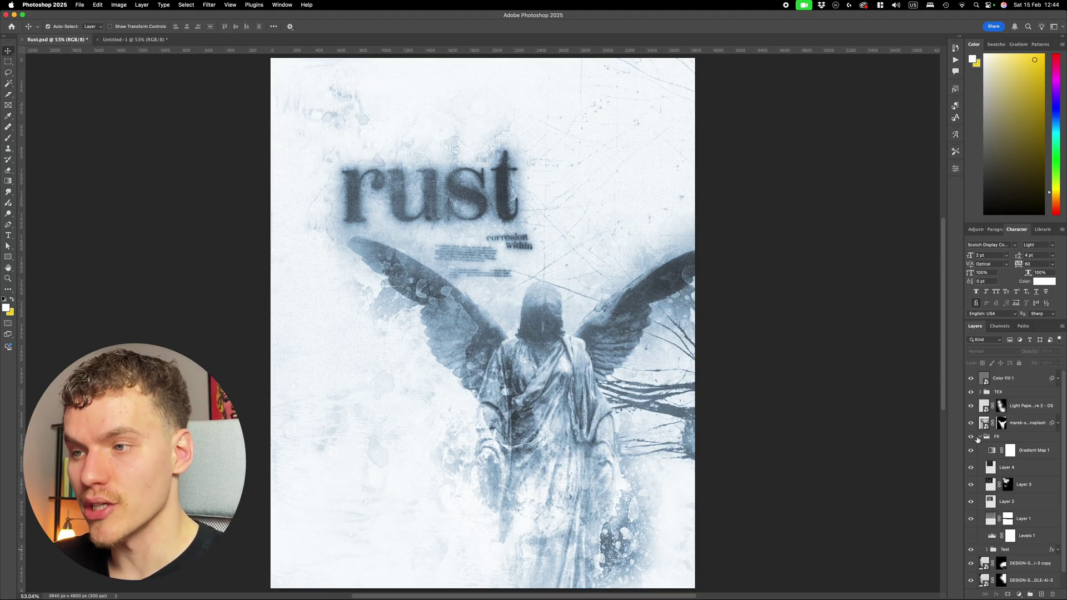
left_click(981, 438)
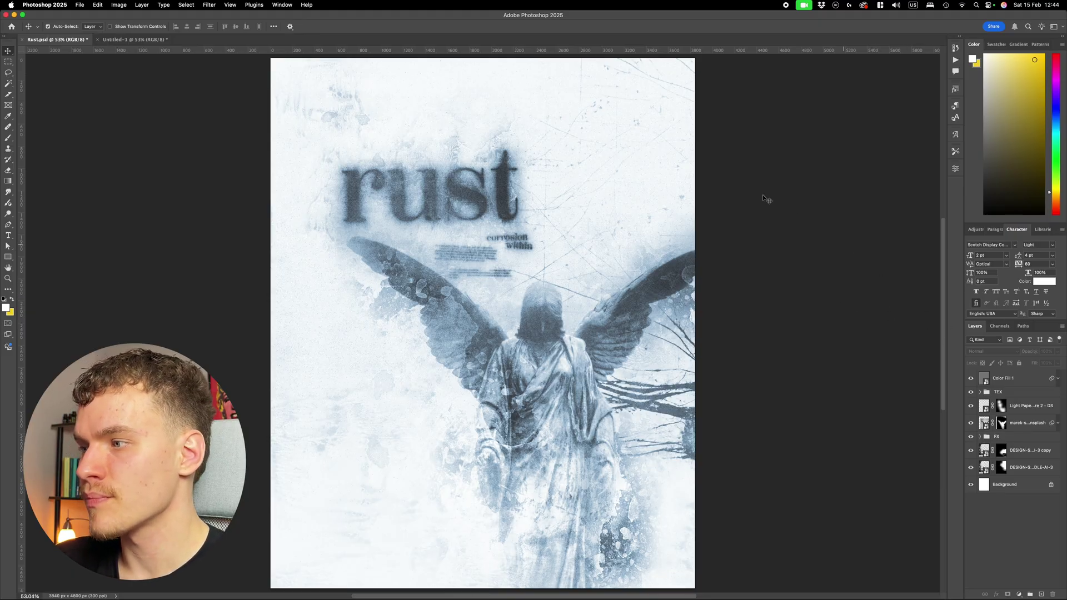
Return to Untitled-1 and place the Angel Image file centred on the page above the FX group.
left_click(159, 40)
mouse_move(472, 599)
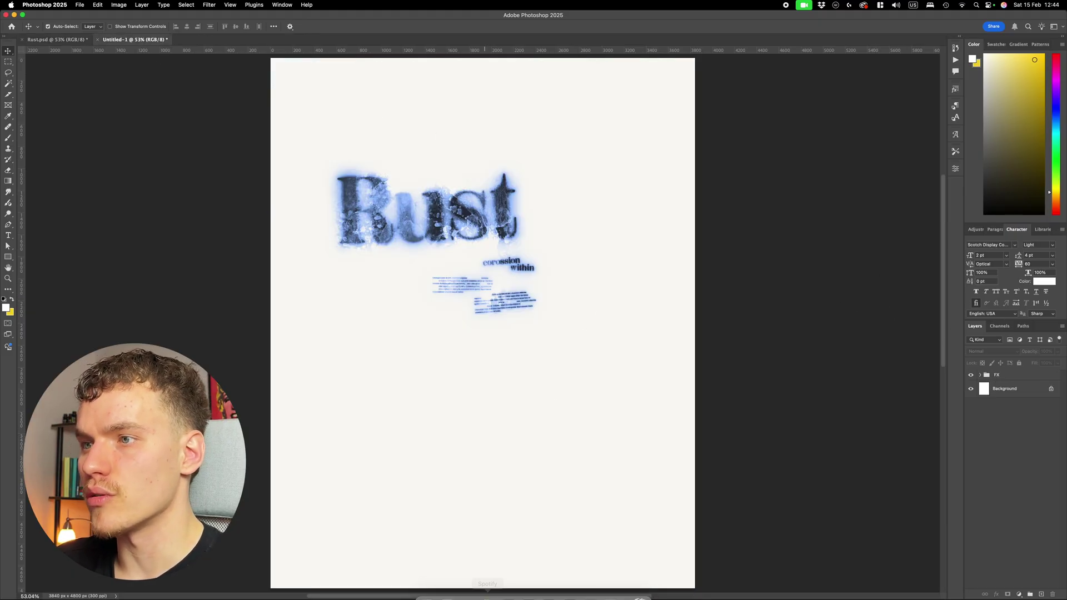
left_click(421, 581)
left_click_drag(331, 171, 586, 357)
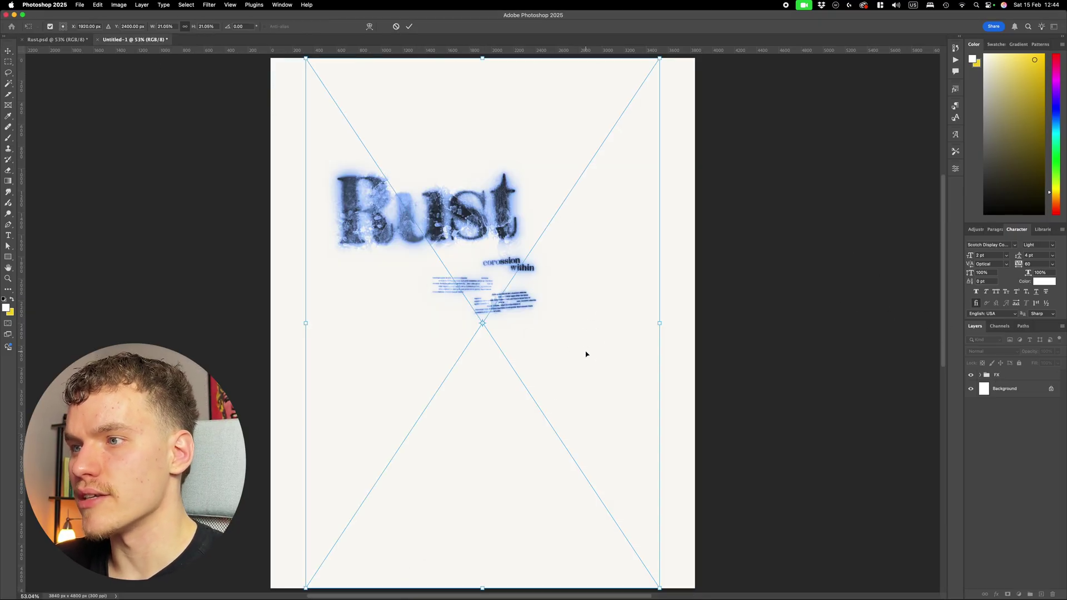
key("Return")
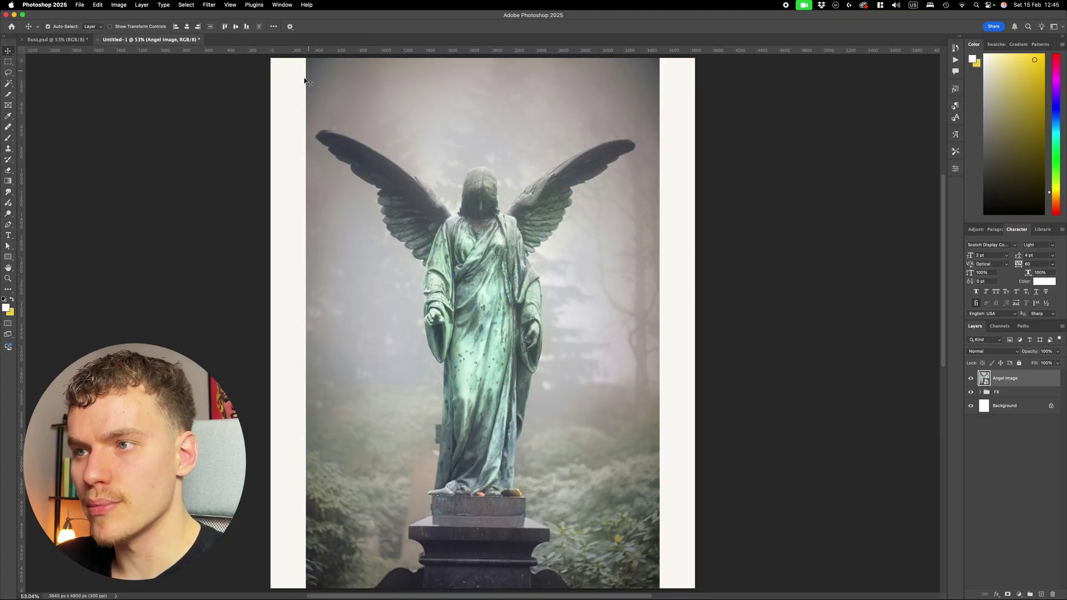
Select the angel statue in the Angel Image layer with the automatic Subject selection.
left_click(185, 4)
left_click(195, 101)
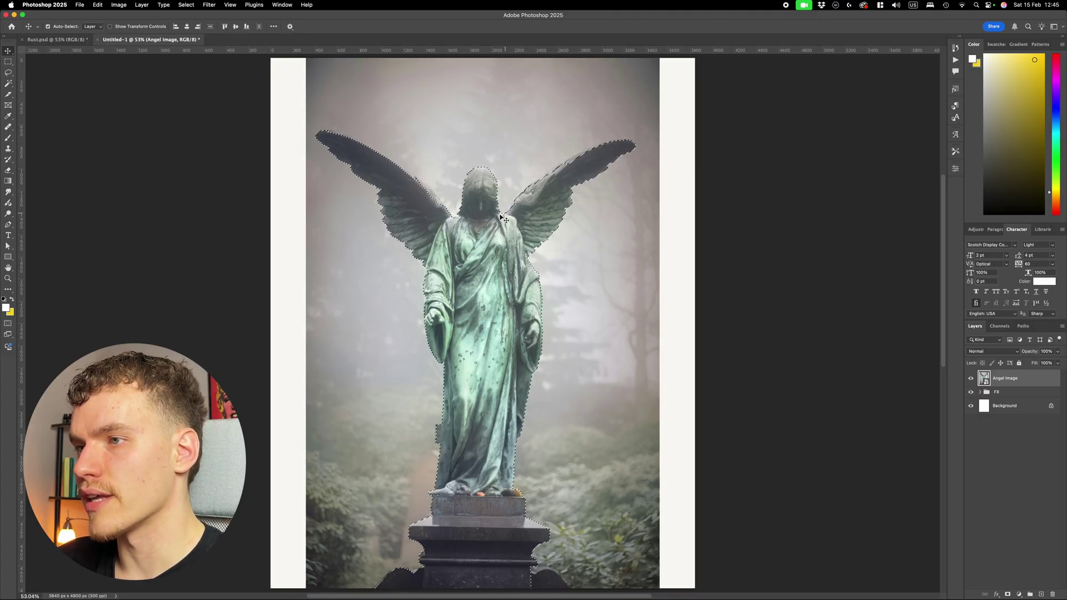
Redo the automatic Subject selection of the angel statue and add a layer mask from it to the Angel Image layer.
key("super+d")
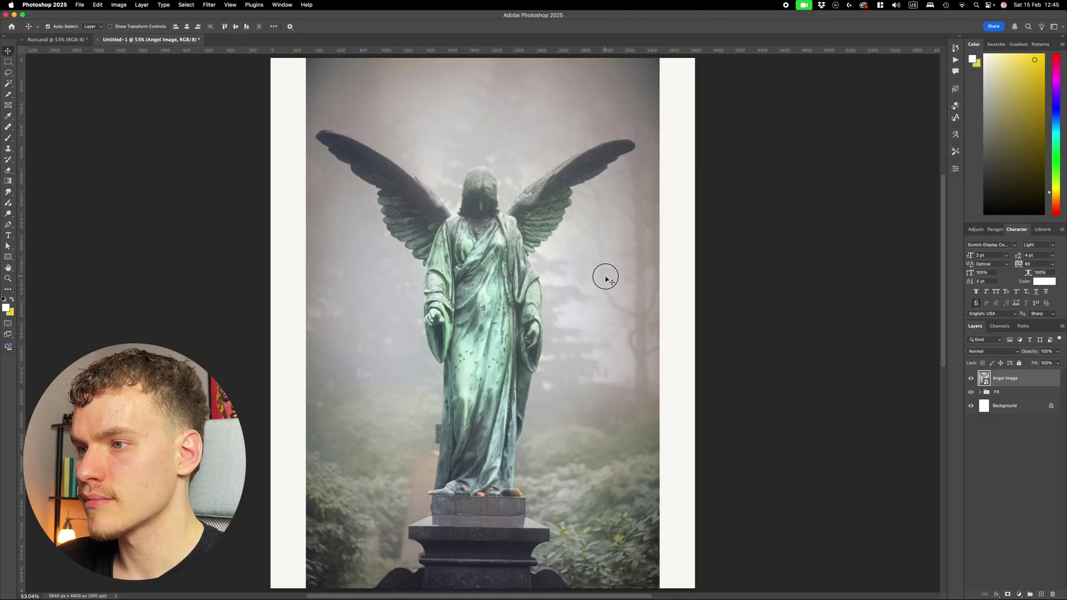
left_click_drag(605, 277, 617, 279)
scroll(613, 277, "down", 2)
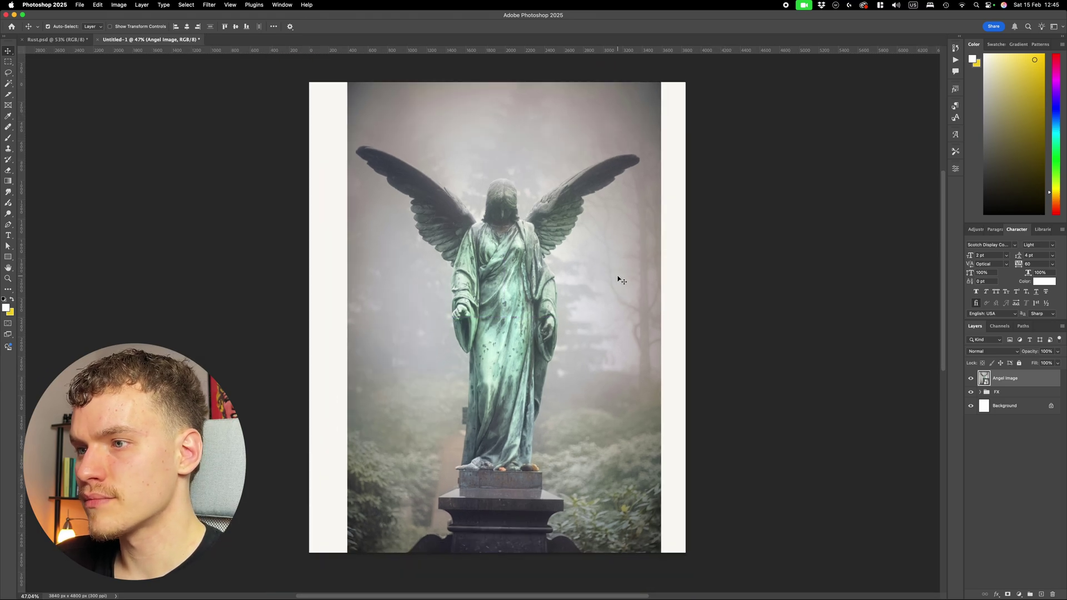
left_click(180, 6)
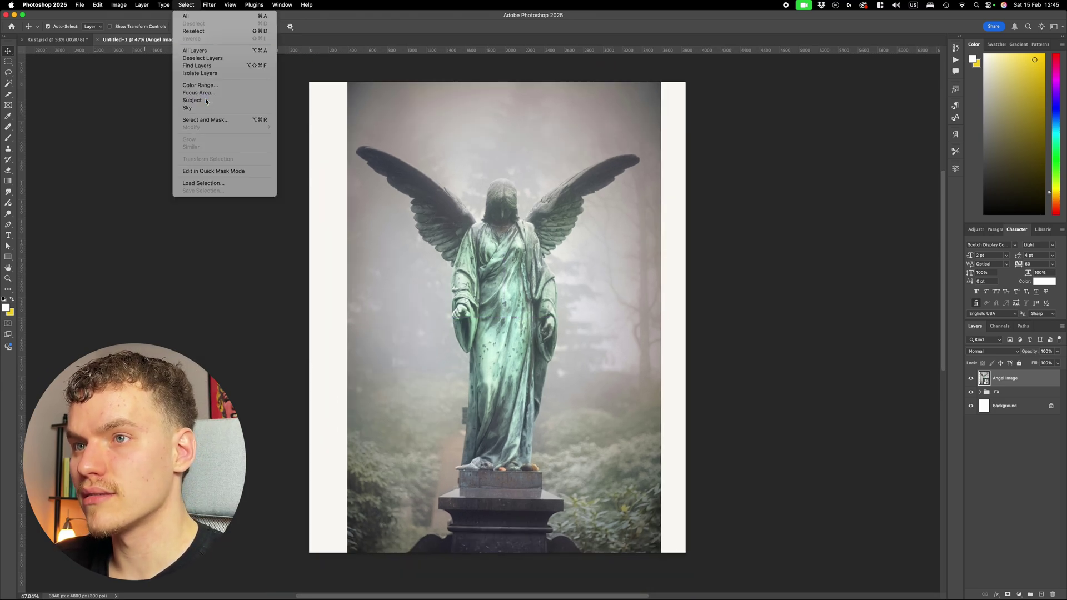
left_click(206, 99)
left_click(1007, 594)
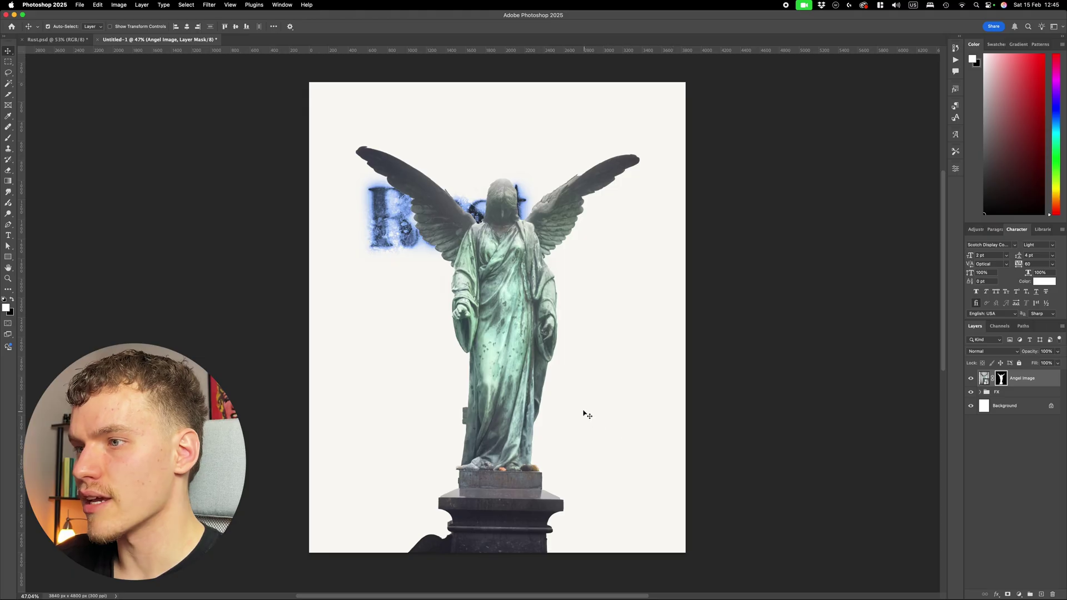
Paint white with a smaller soft brush on the Angel Image mask around the statue's outline to restore a hazy edge, and switch to black.
key("b")
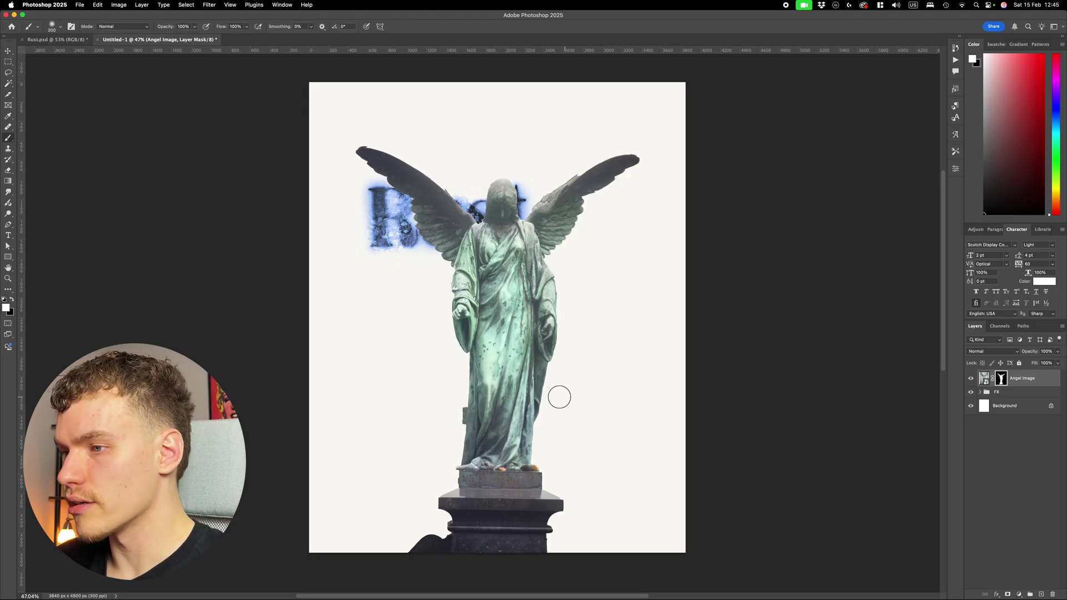
mouse_move(560, 393)
left_mouse_down()
mouse_move(513, 443)
mouse_move(536, 335)
mouse_move(522, 264)
mouse_move(631, 161)
mouse_move(577, 189)
mouse_move(586, 187)
mouse_move(604, 166)
mouse_move(574, 182)
mouse_move(516, 256)
mouse_move(551, 204)
mouse_move(518, 225)
mouse_move(596, 171)
mouse_move(534, 213)
mouse_move(516, 208)
mouse_move(505, 184)
mouse_move(470, 214)
mouse_move(394, 161)
mouse_move(365, 156)
mouse_move(403, 187)
mouse_move(471, 370)
mouse_move(467, 482)
mouse_move(450, 508)
mouse_move(461, 521)
mouse_move(443, 533)
mouse_move(548, 502)
mouse_move(524, 453)
mouse_move(543, 484)
left_mouse_up()
key("bracketleft")
key("bracketleft")
key("bracketleft")
key("bracketleft")
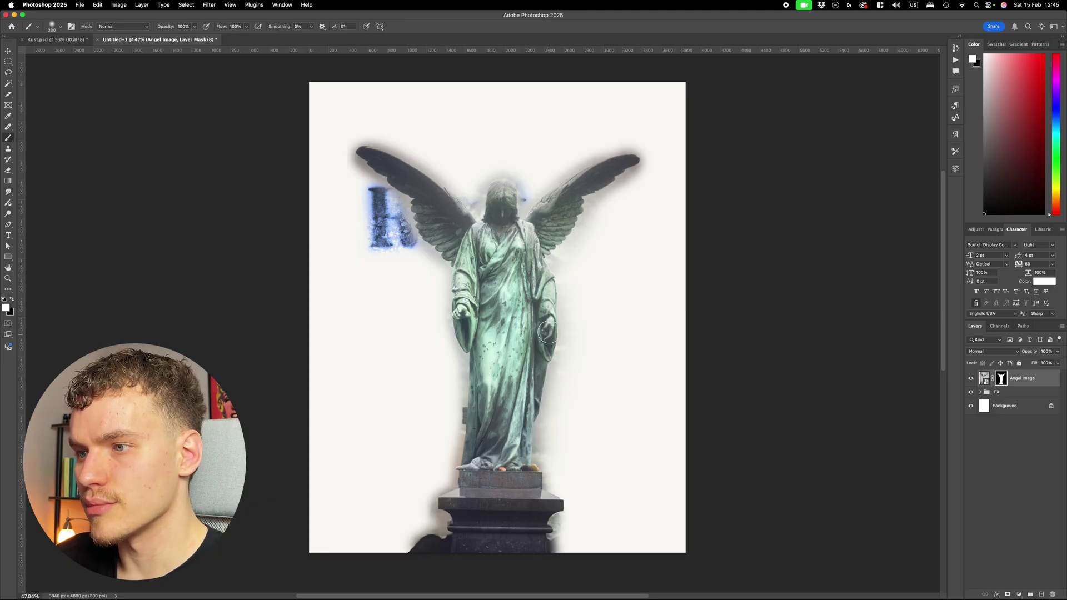
key("x")
scroll(335, 155, "up", 1)
scroll(336, 155, "up", 5)
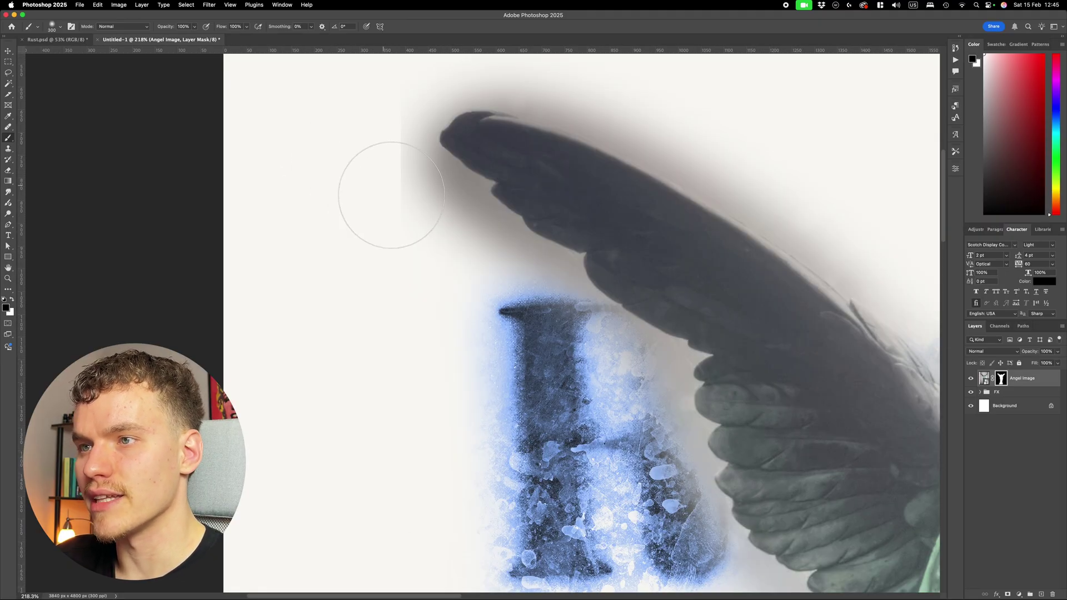
Enlarge the masked angel, place it low and right on the page so one wing runs off the edge, and group it as Image.
scroll(639, 265, "down", 6)
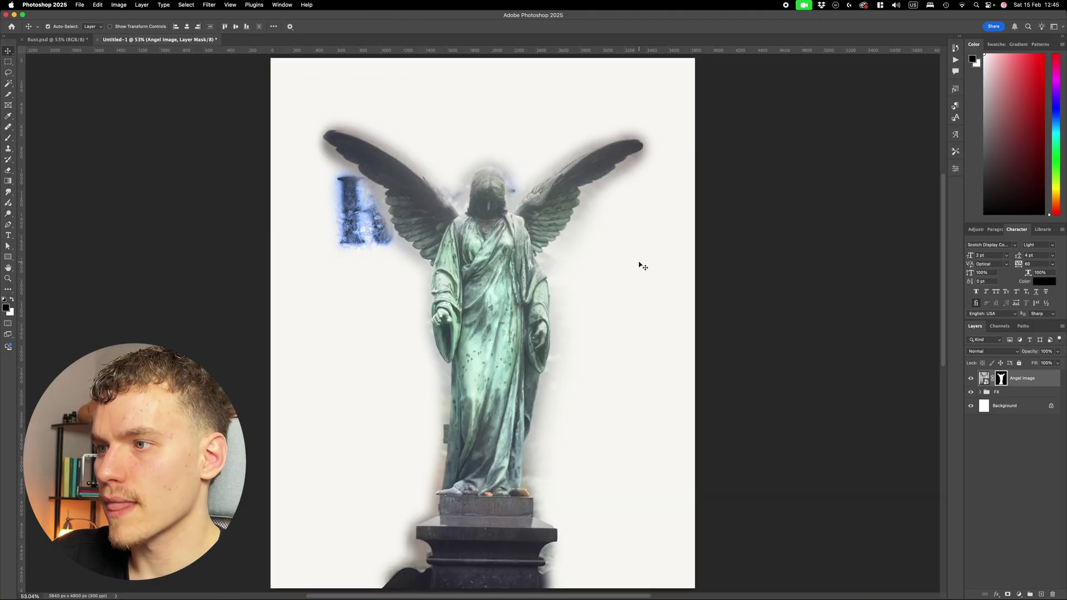
key("super+2")
key("super+t")
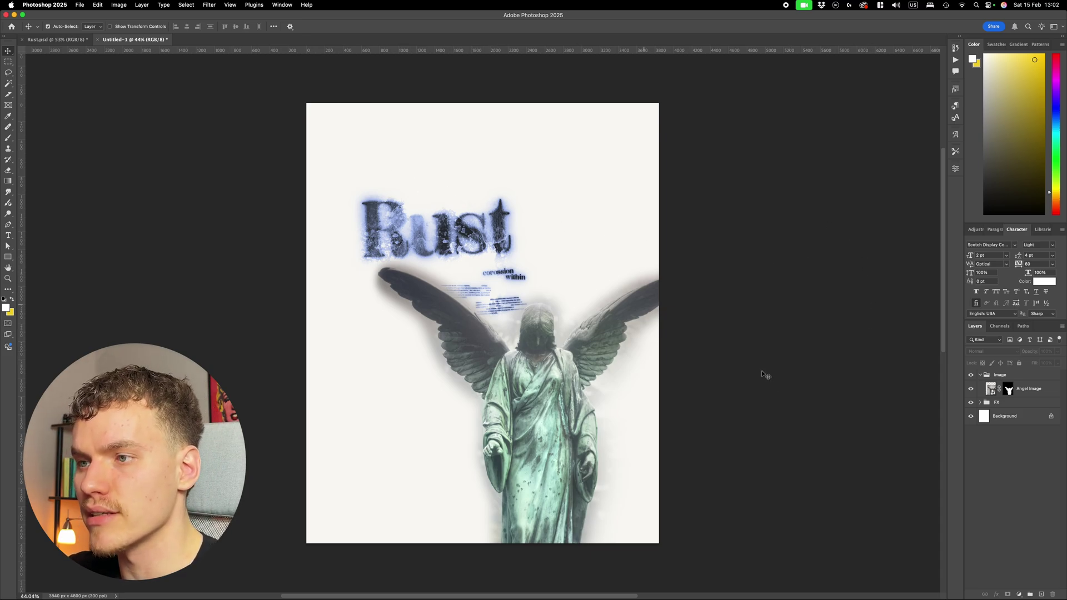
Move Gradient Map 1 out of the FX group into the Image group above Angel Image, and collapse the FX group.
left_click(981, 404)
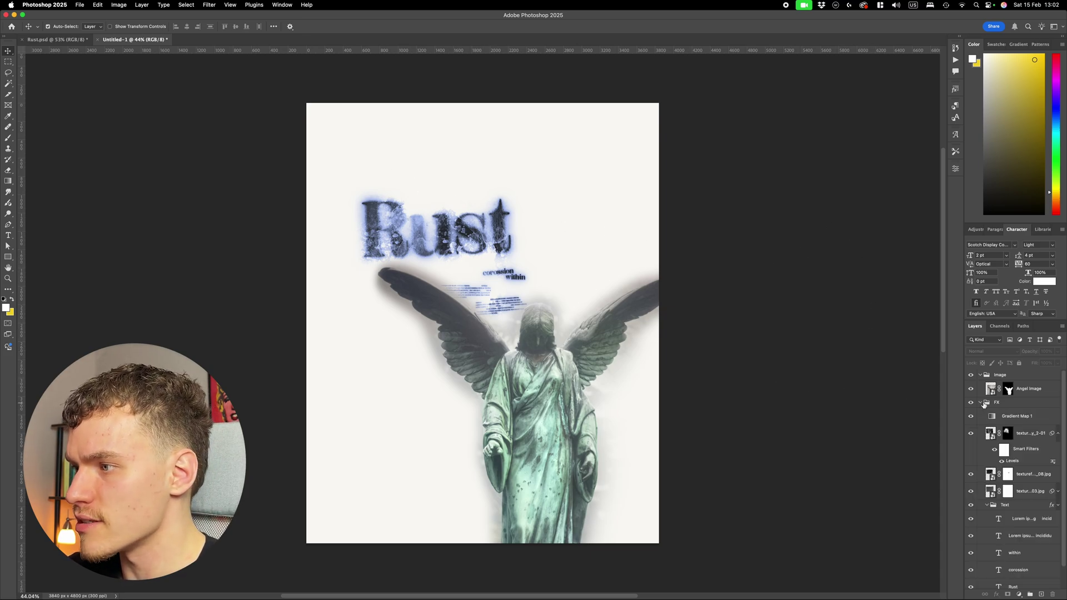
left_click(986, 421)
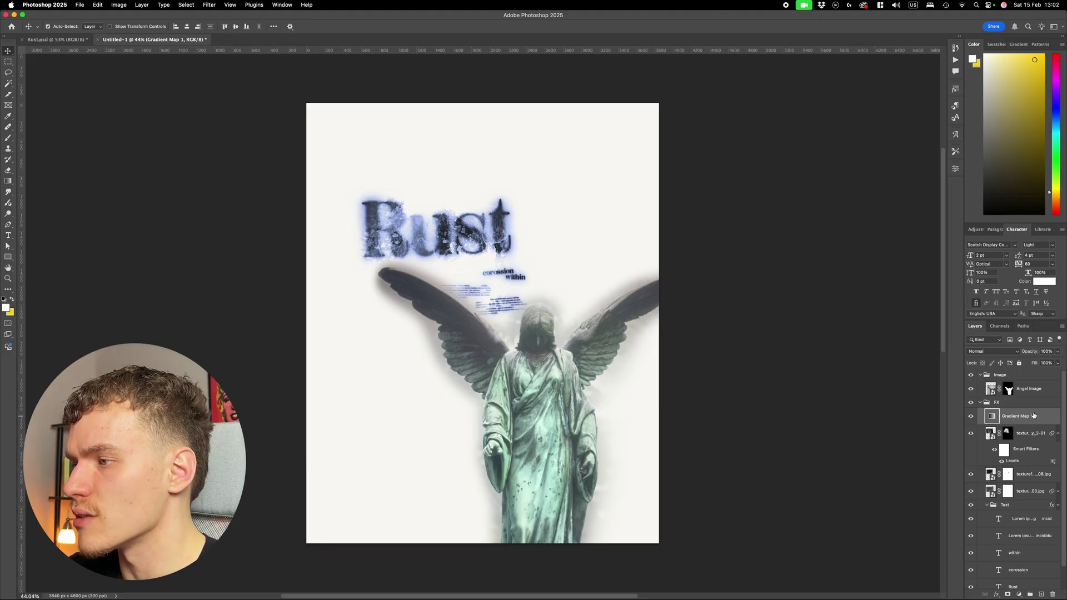
left_click_drag(1025, 420, 1022, 385)
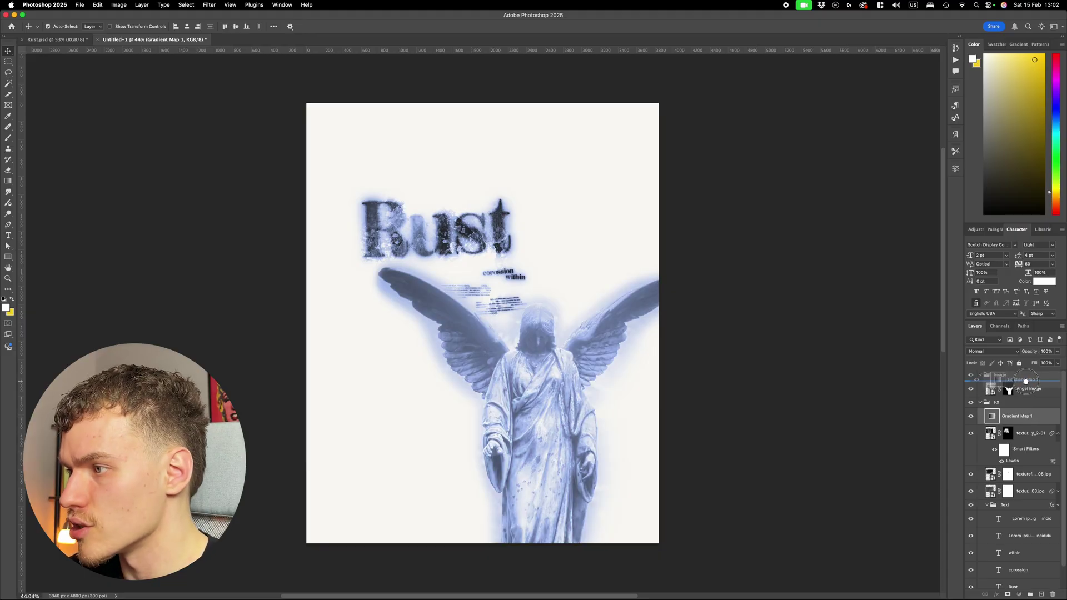
left_click(981, 421)
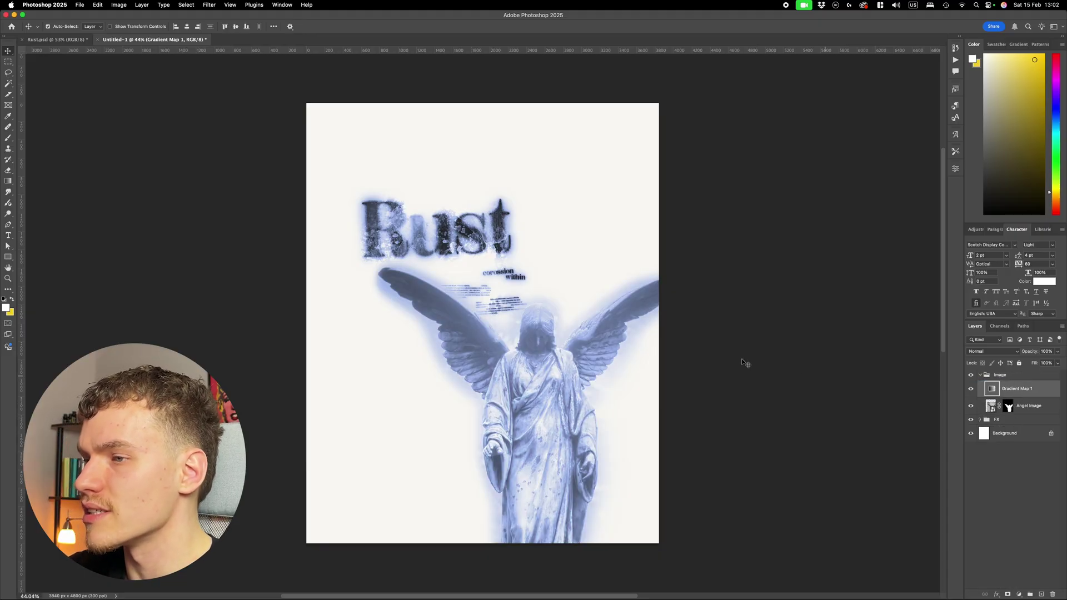
left_click(624, 394)
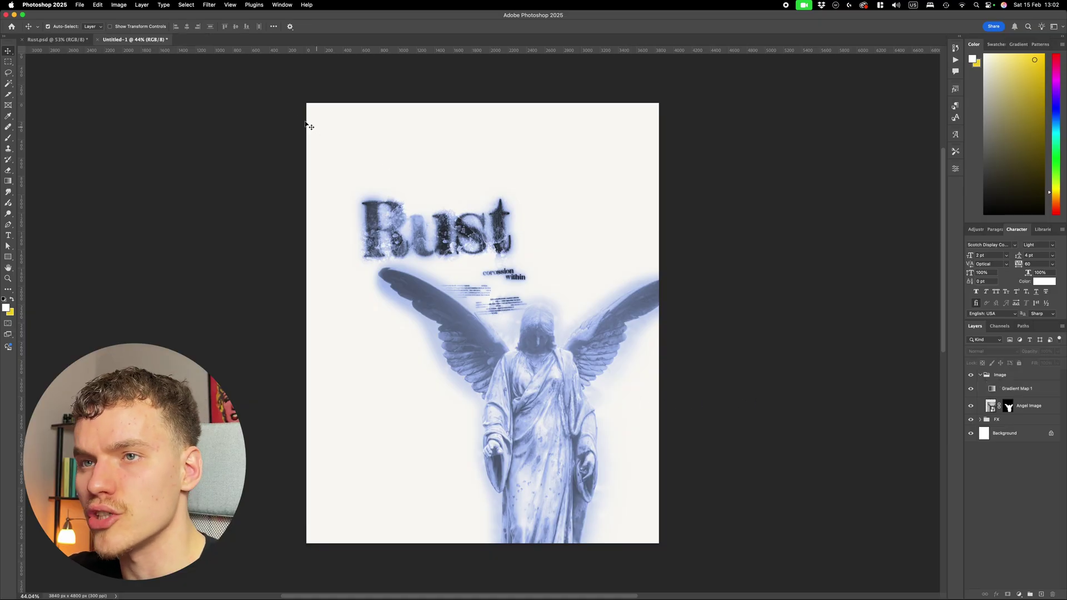
Check the colouring of the finished Rust.psd poster and set the middle colour stop of Gradient Map 1 in Untitled-1 to muted blue #a3b3d5.
left_click(61, 40)
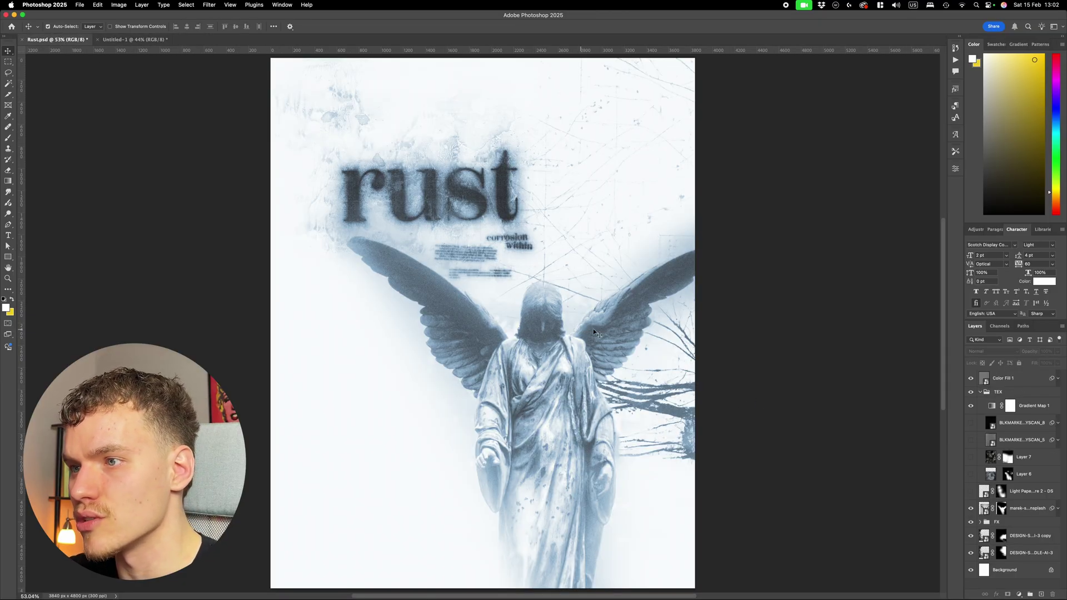
left_click(133, 40)
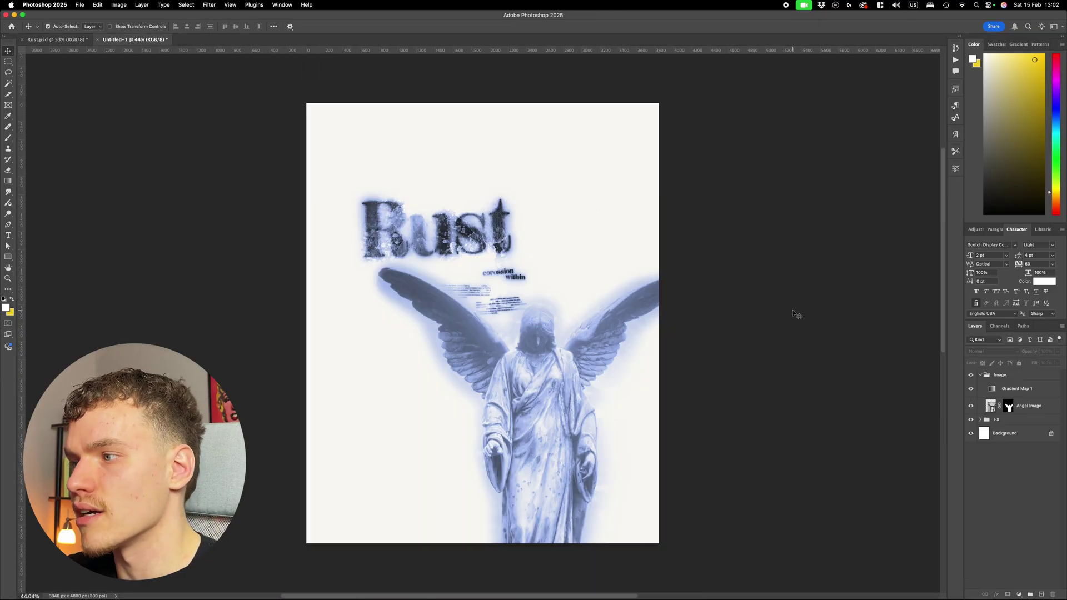
left_click(1040, 397)
double_click(994, 390)
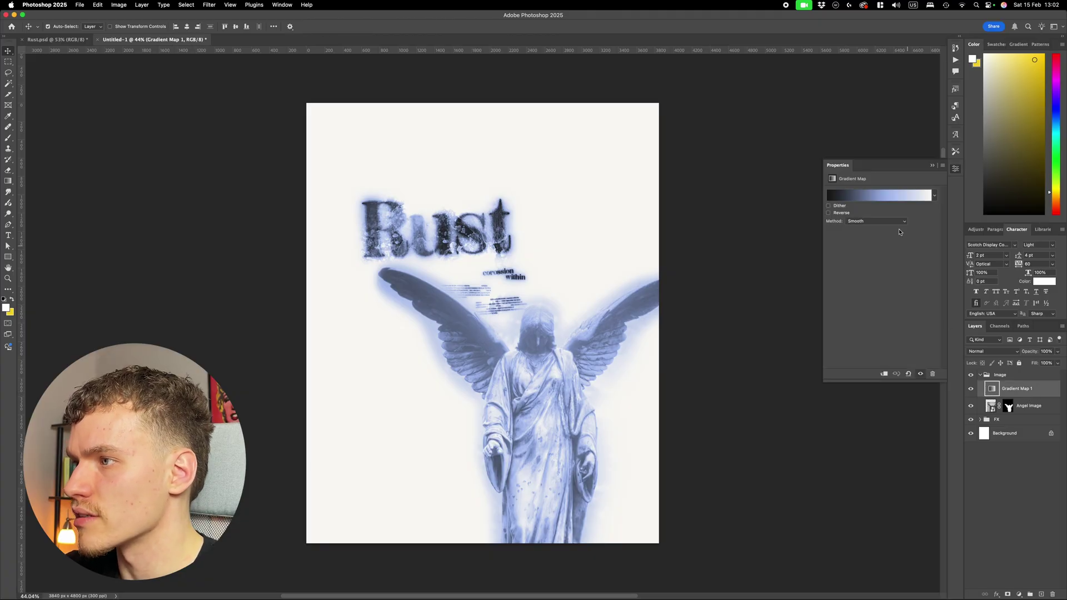
left_click(914, 197)
double_click(742, 332)
mouse_move(230, 274)
left_mouse_down()
mouse_move(239, 297)
mouse_move(267, 302)
mouse_move(255, 290)
left_mouse_up()
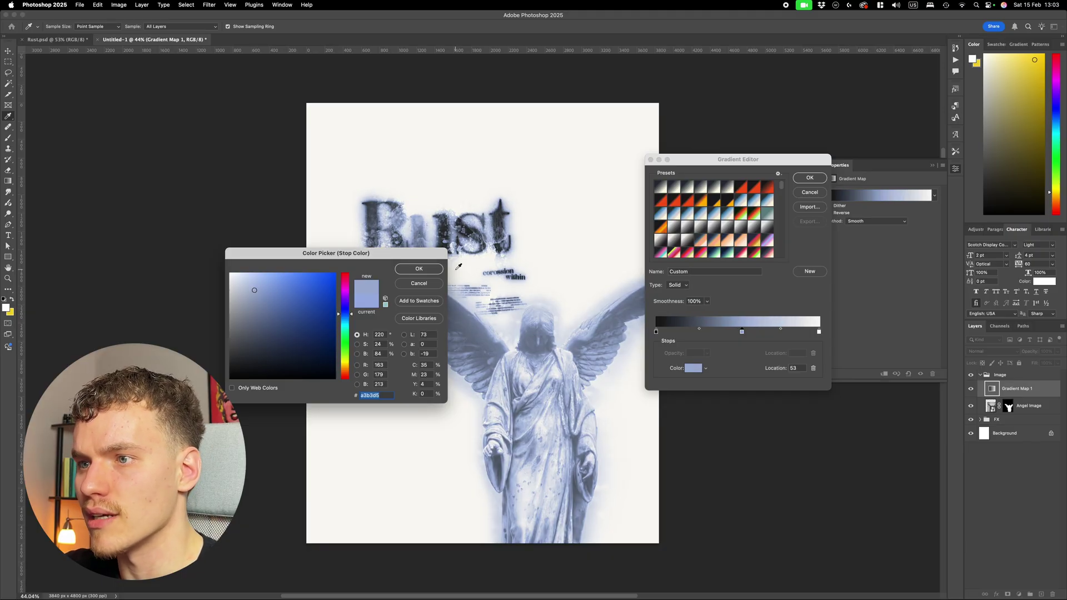
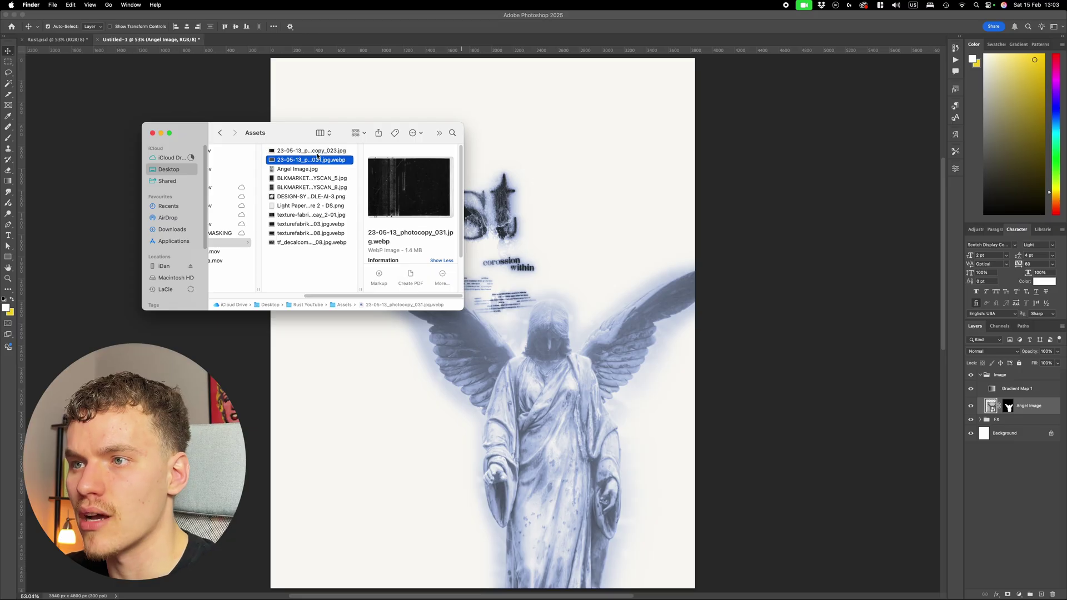
Find texture-fabrik-filmdecay_2-01.jpg in the Assets folder and place it above Angel Image, rotated to portrait and scaled to cover the page.
key("Down")
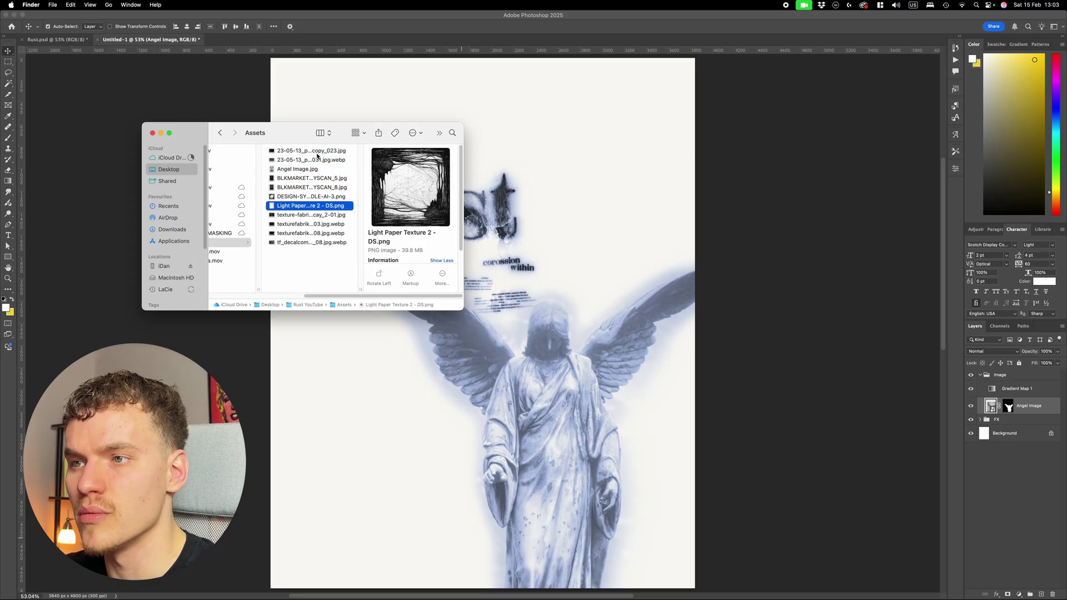
key("Down")
key("Down")
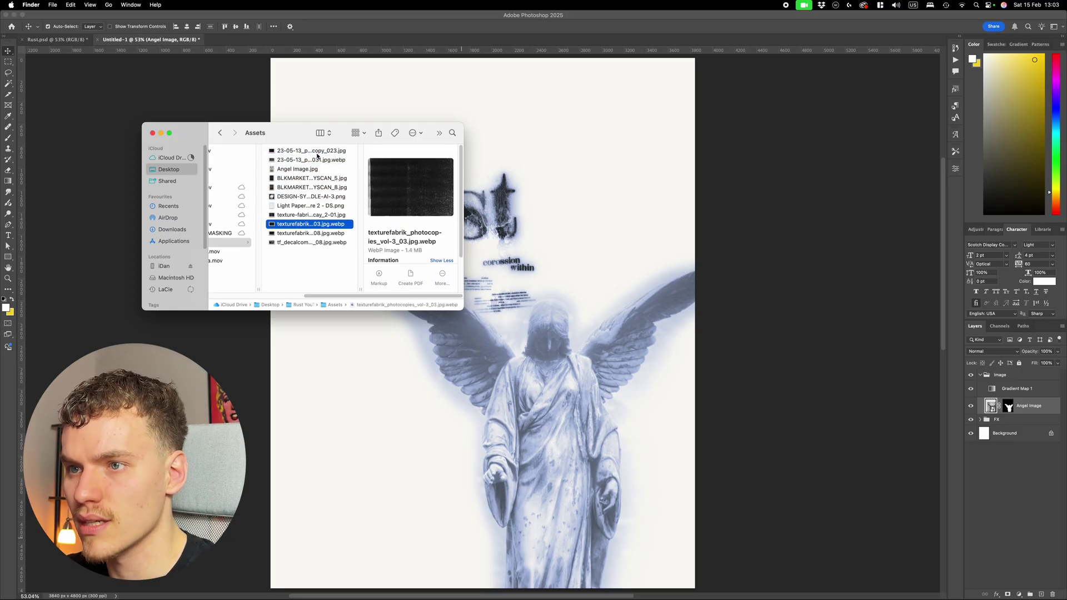
key("Up")
key("space")
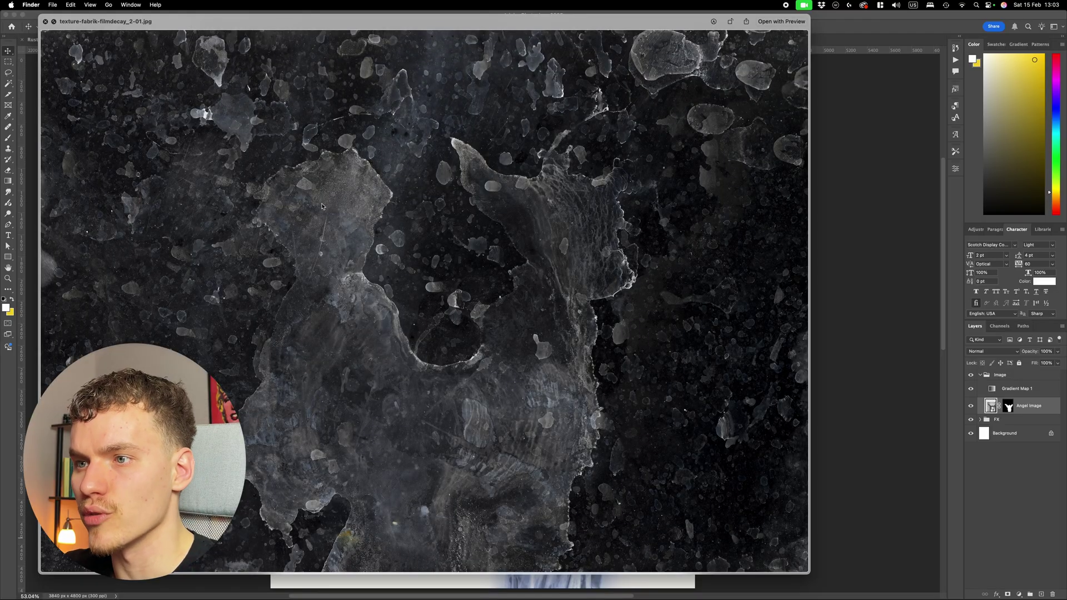
key("space")
left_click_drag(291, 216, 538, 401)
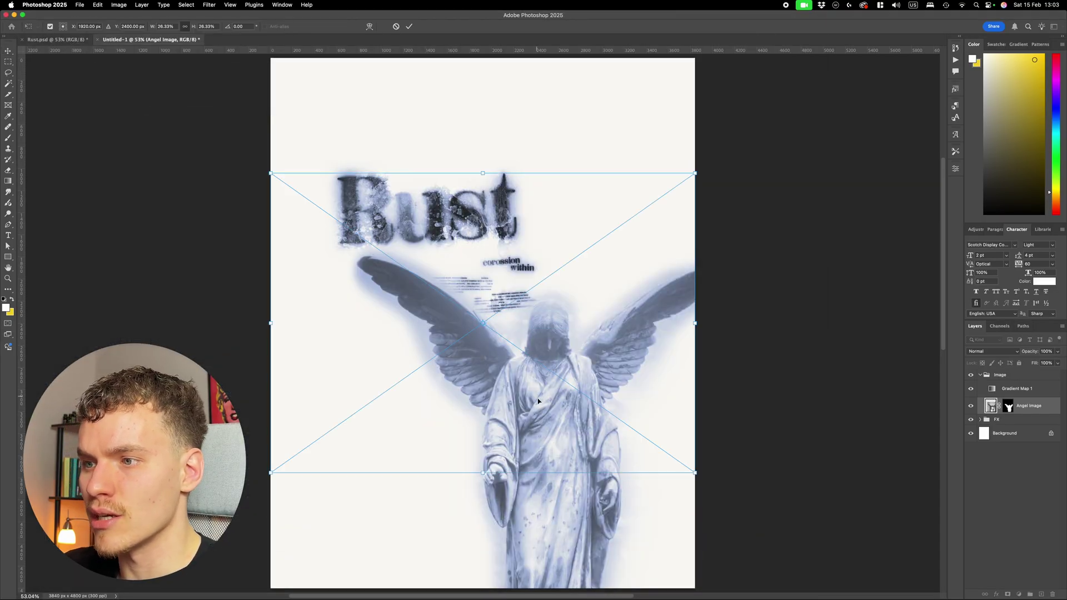
left_click_drag(564, 492, 703, 315)
key("Return")
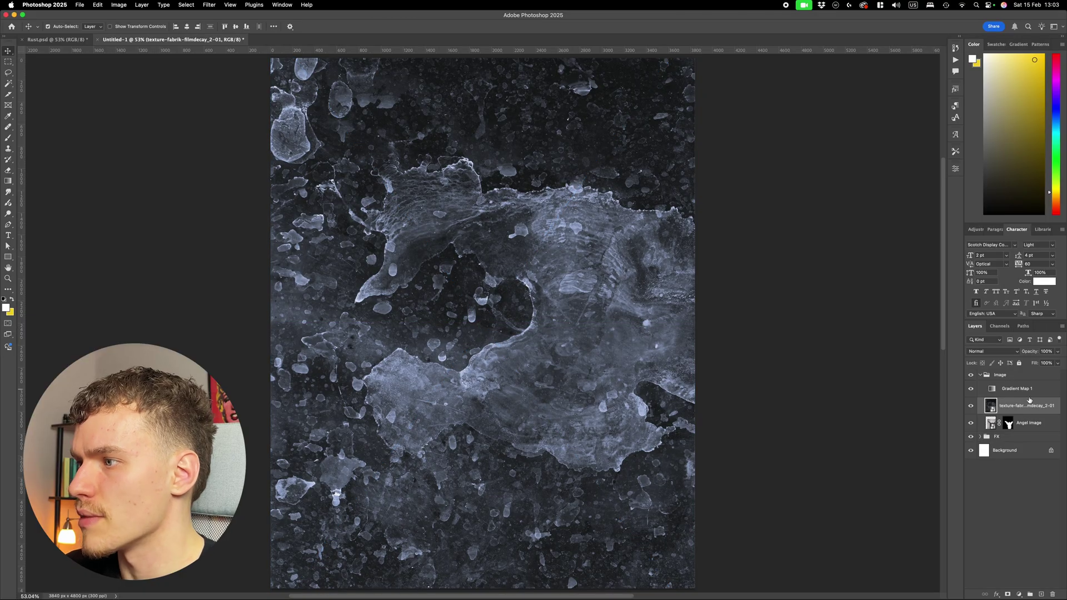
Set the film decay texture's blend mode to Linear Light and its opacity to 50%.
left_click(1011, 354)
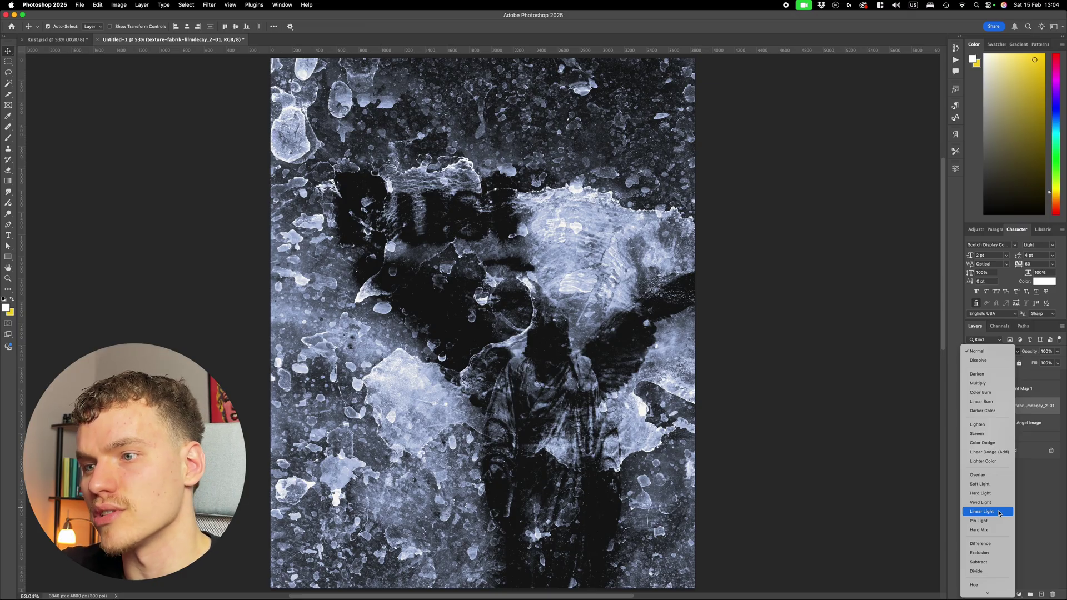
left_click(999, 513)
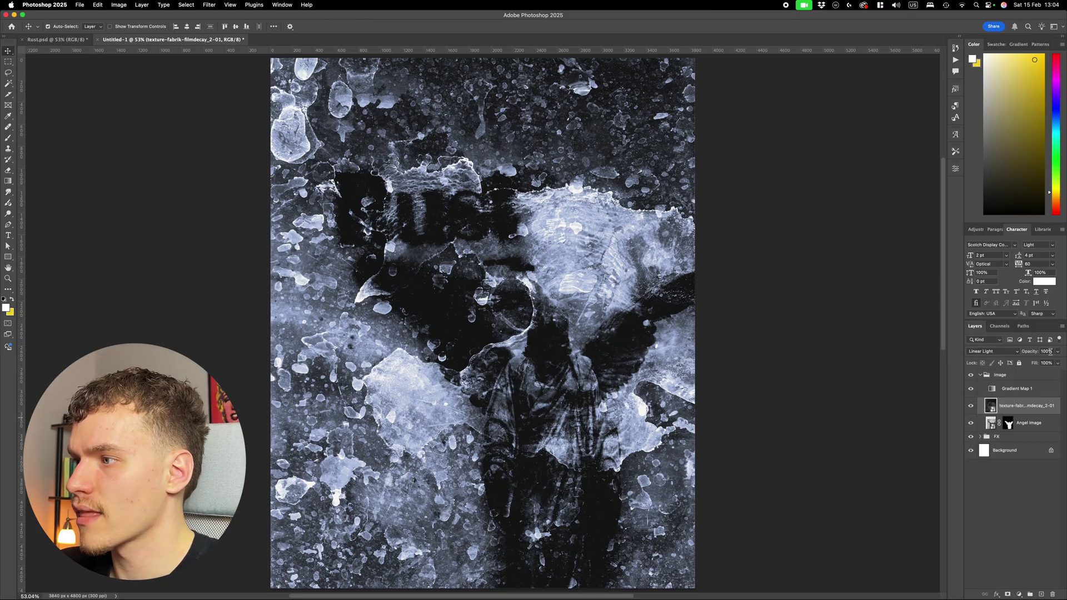
type("50")
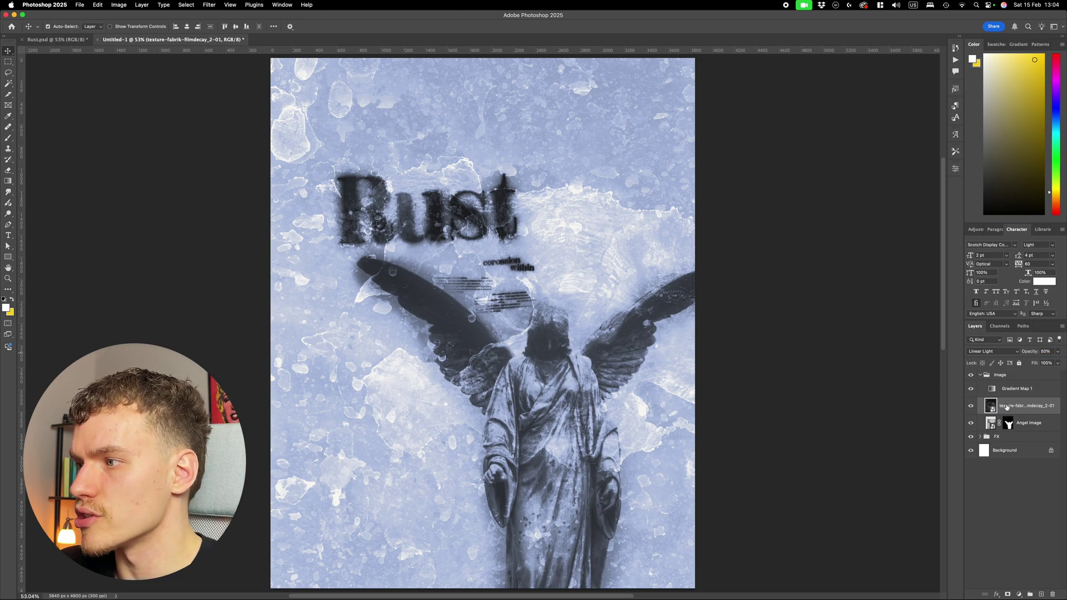
Brighten the film decay texture with Levels, white input 164 and midtones 1.69, and set its opacity to 30%.
key("ctrl+l")
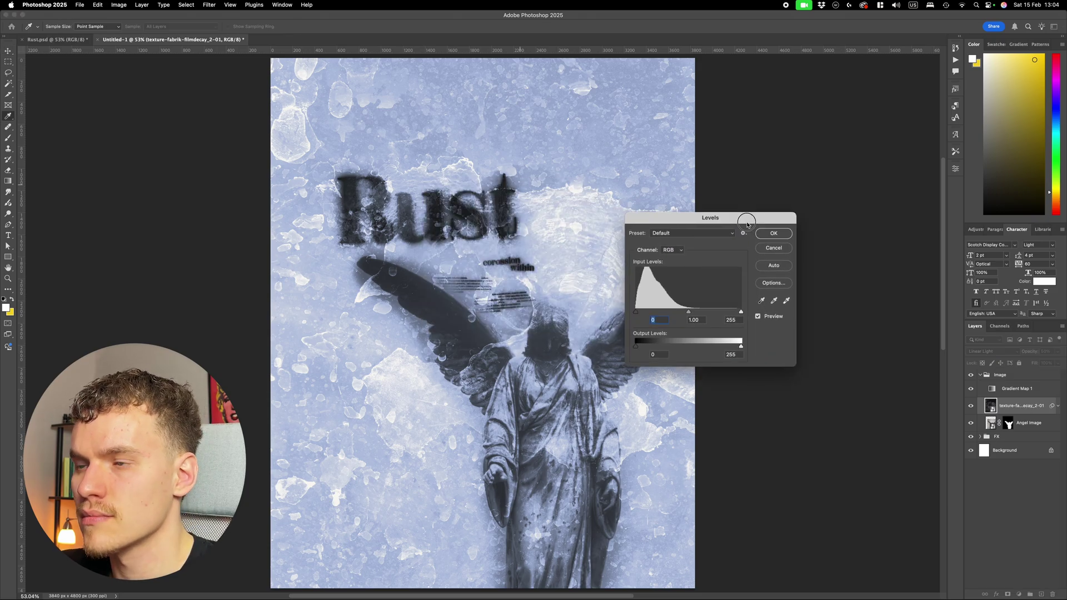
left_click_drag(788, 331, 756, 331)
left_click_drag(841, 330, 758, 334)
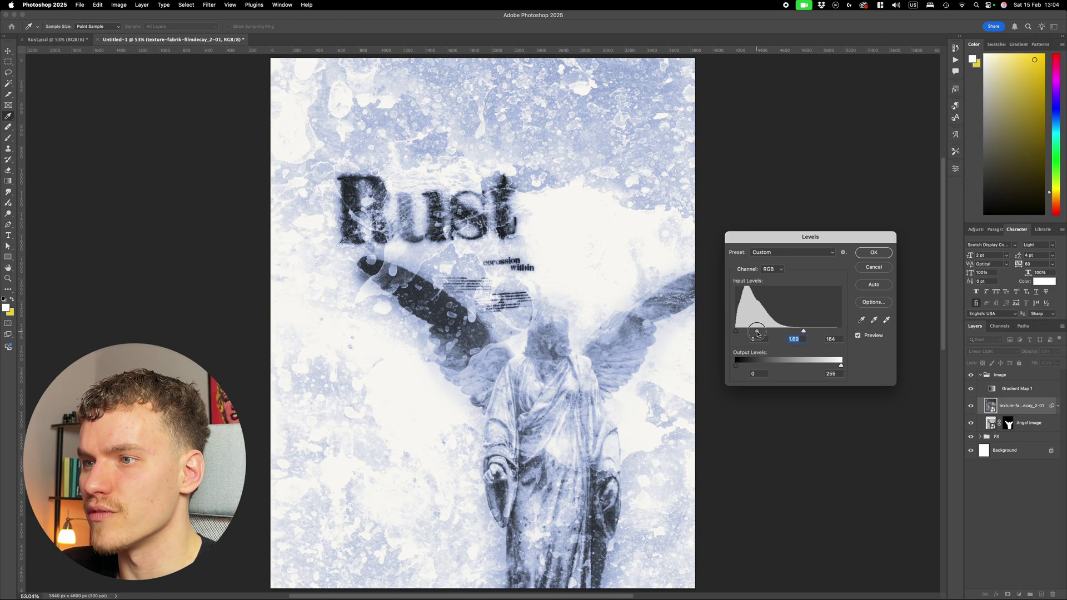
key("Return")
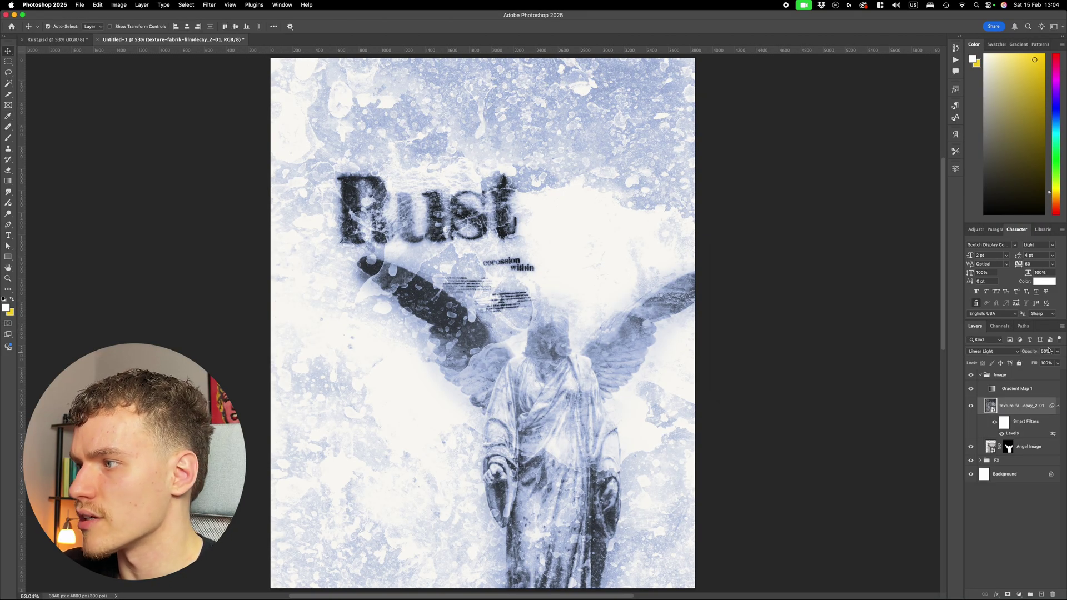
type("30")
key("Return")
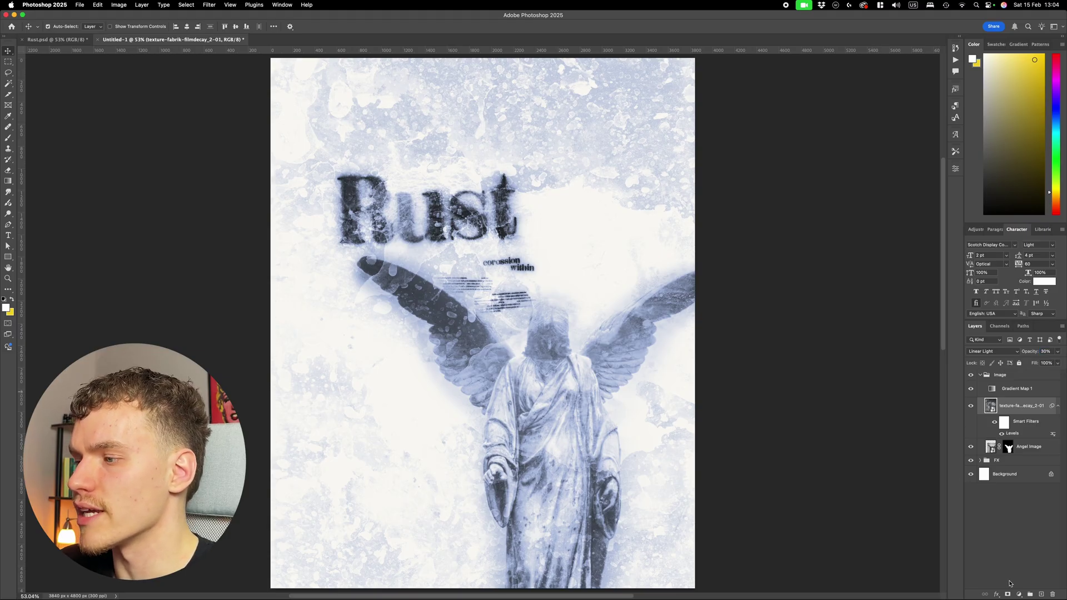
Add a layer mask to the film decay texture and invert it to black to hide the texture.
left_click(1009, 595)
key("super+i")
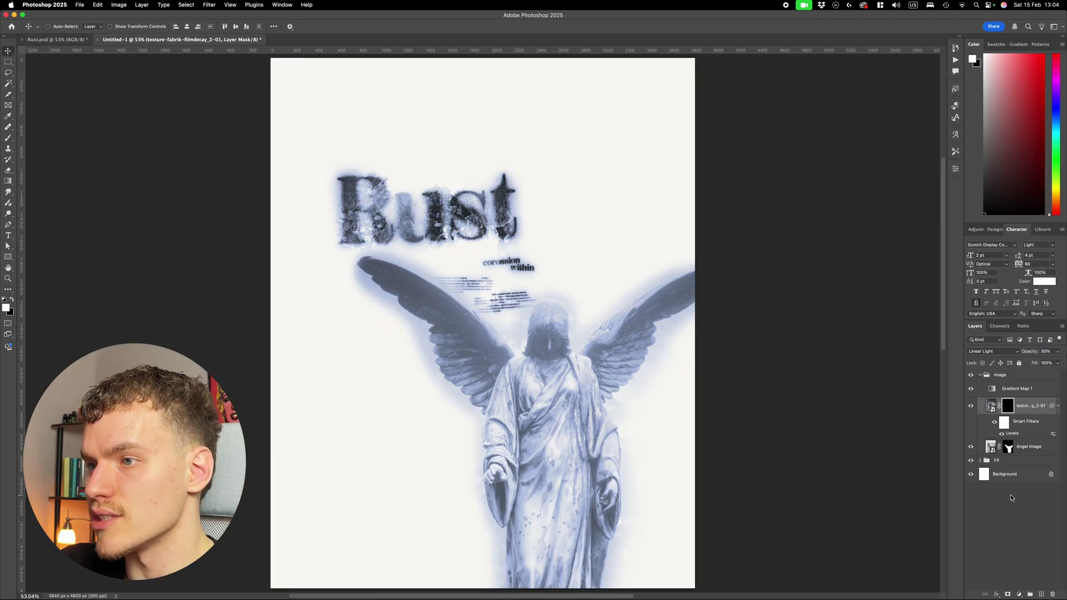
key("b")
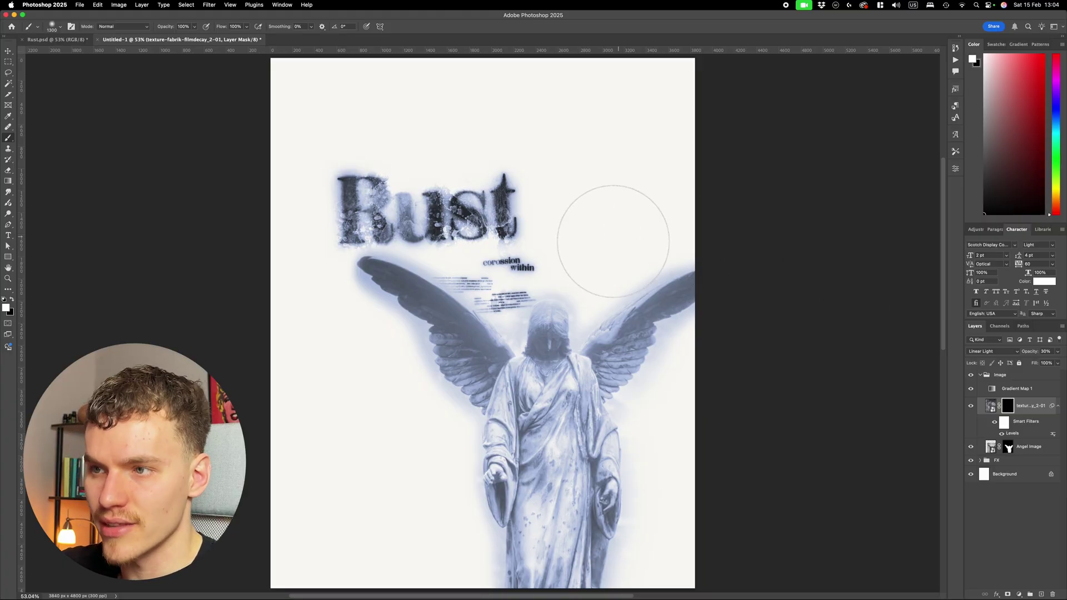
Paint white on the film decay mask with a large soft brush around the Rust title, the wings and both sides of the statue.
scroll(638, 323, "down", 1)
mouse_move(645, 310)
left_mouse_down()
mouse_move(655, 336)
mouse_move(693, 286)
mouse_move(610, 346)
mouse_move(658, 352)
mouse_move(724, 335)
mouse_move(662, 284)
mouse_move(654, 253)
mouse_move(647, 311)
mouse_move(664, 233)
mouse_move(569, 262)
mouse_move(595, 316)
mouse_move(508, 286)
mouse_move(527, 281)
mouse_move(510, 202)
mouse_move(549, 146)
mouse_move(592, 141)
mouse_move(633, 201)
mouse_move(348, 125)
mouse_move(422, 156)
mouse_move(330, 137)
mouse_move(584, 125)
mouse_move(380, 156)
mouse_move(150, 168)
left_mouse_up()
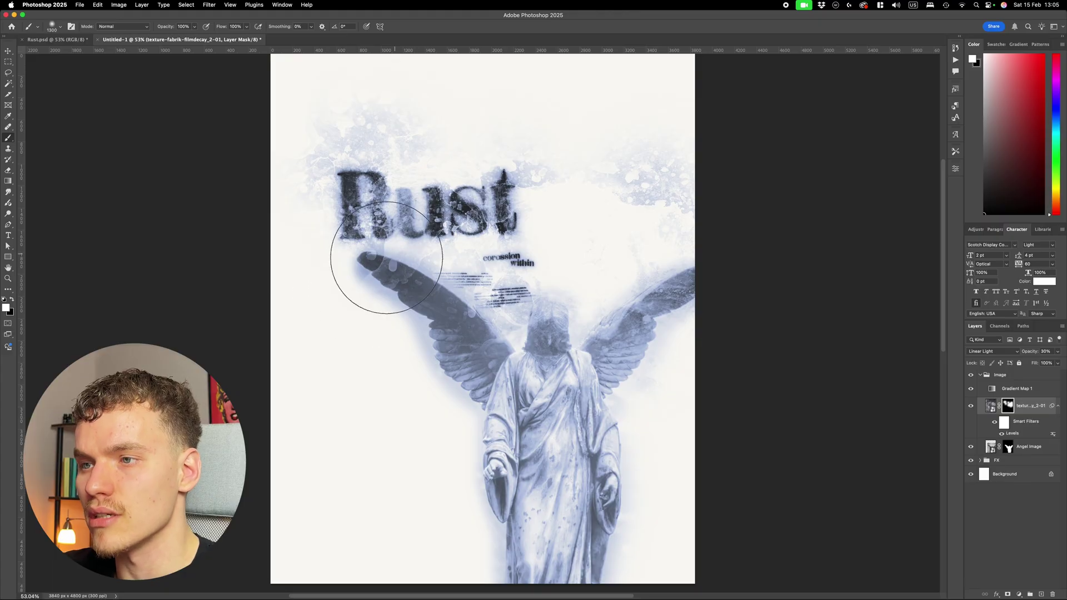
mouse_move(442, 364)
left_mouse_down()
mouse_move(510, 456)
mouse_move(668, 449)
mouse_move(648, 520)
left_mouse_up()
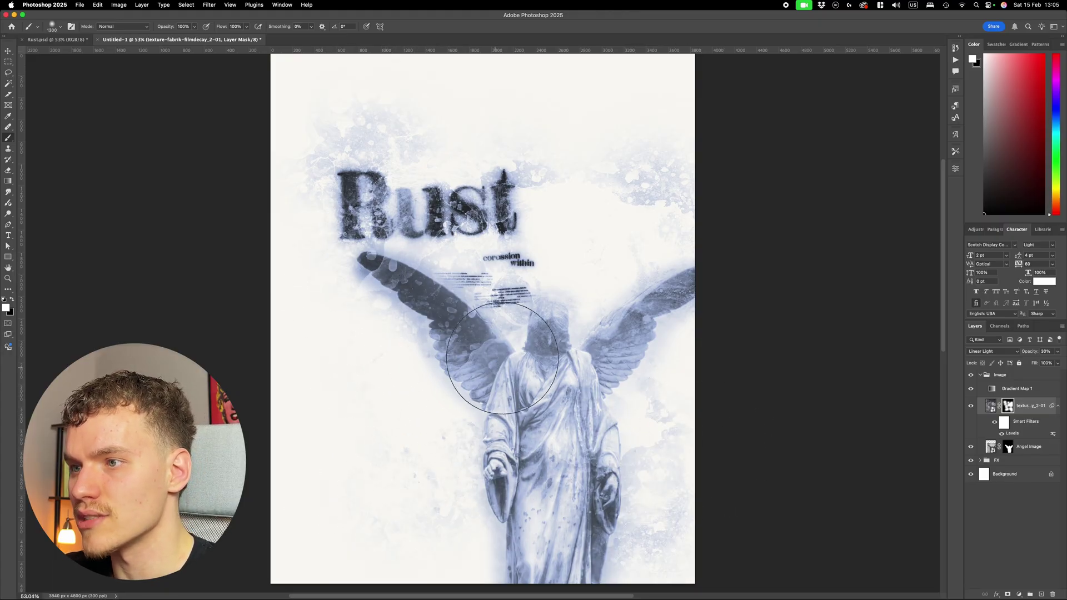
key("x")
scroll(505, 262, "down", 1)
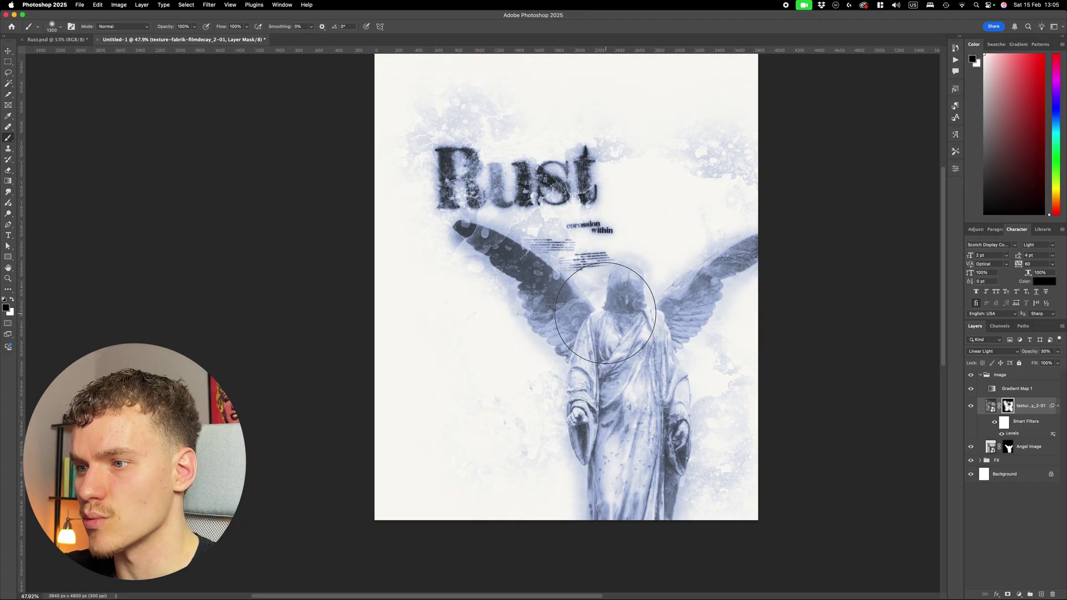
key("x")
scroll(579, 328, "down", 1)
scroll(678, 172, "up", 1)
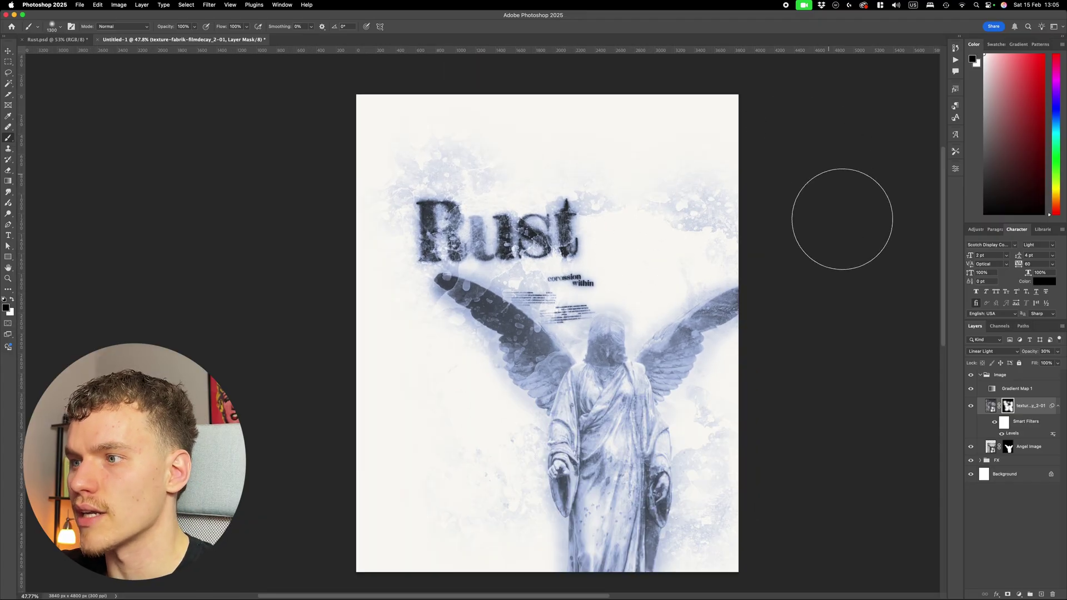
key("v")
key("x")
scroll(872, 251, "up", 1)
Place texturefabrik_photocopies_vol-3_08.jpg below Gradient Map 1, rotated 90° and scaled to cover the page, with blend mode Difference.
left_click(884, 260)
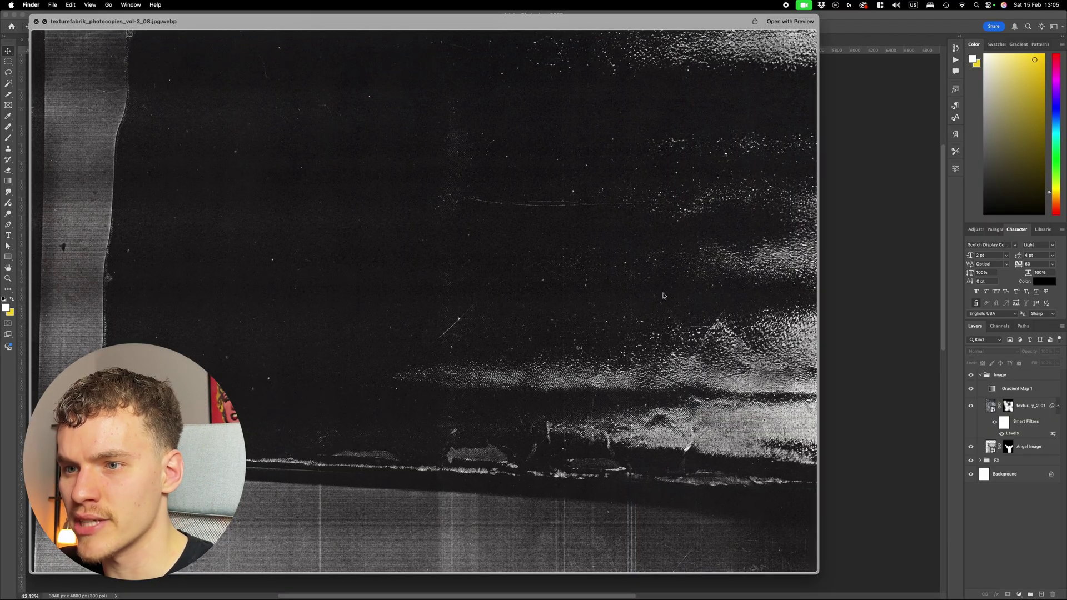
key("space")
left_click_drag(323, 235, 511, 369)
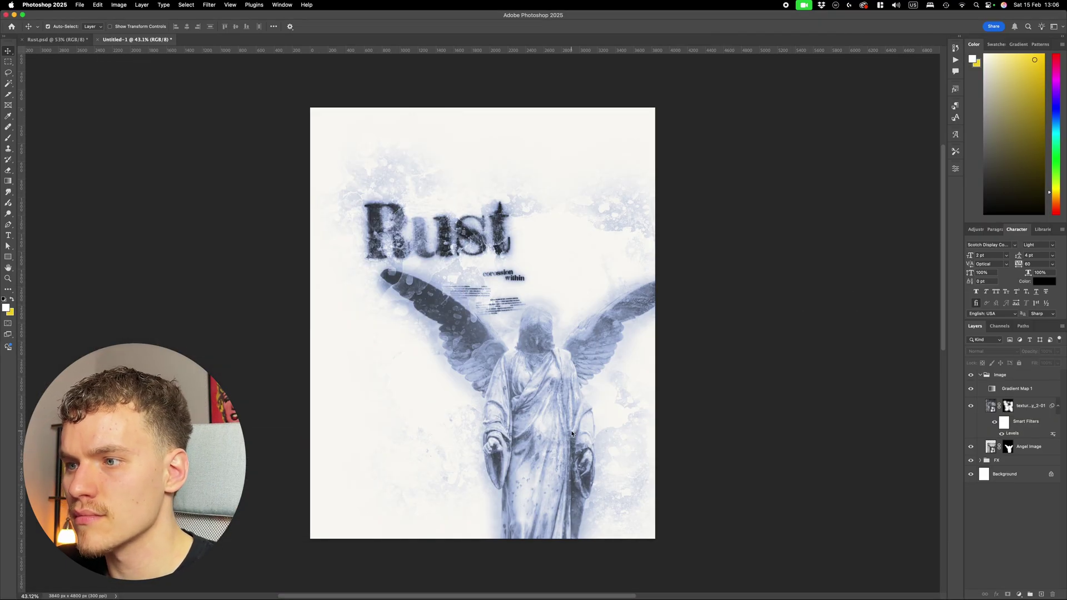
left_click_drag(441, 163, 675, 280)
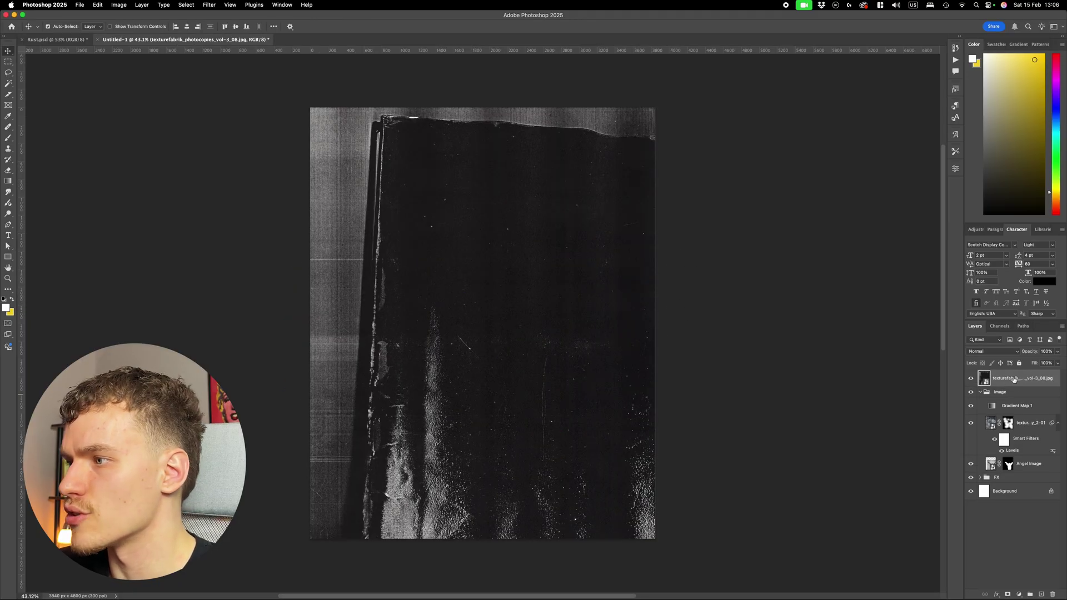
left_click_drag(1013, 379, 1014, 408)
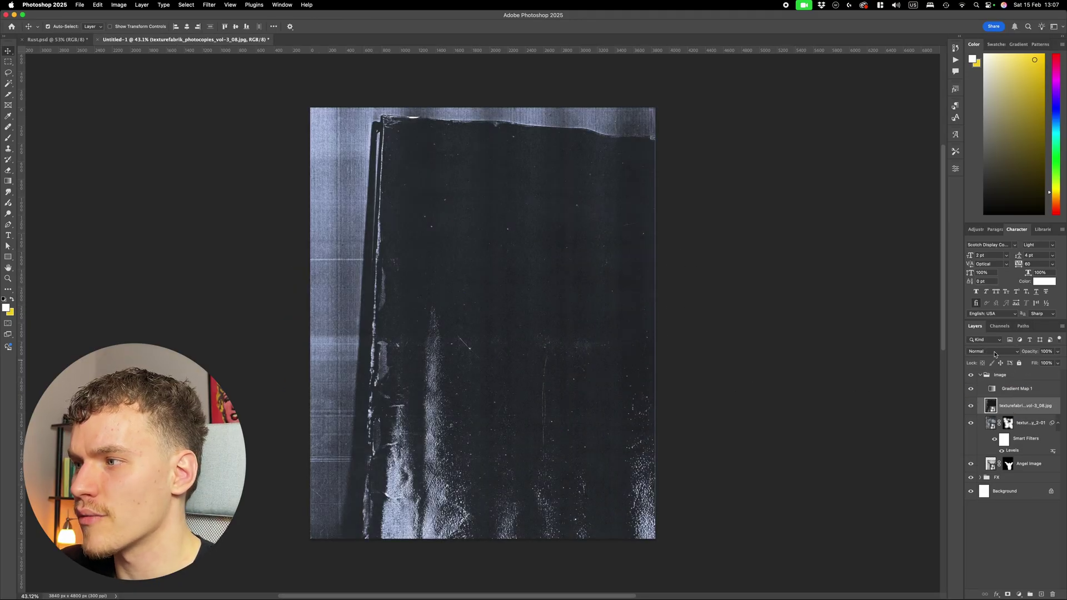
left_click(995, 354)
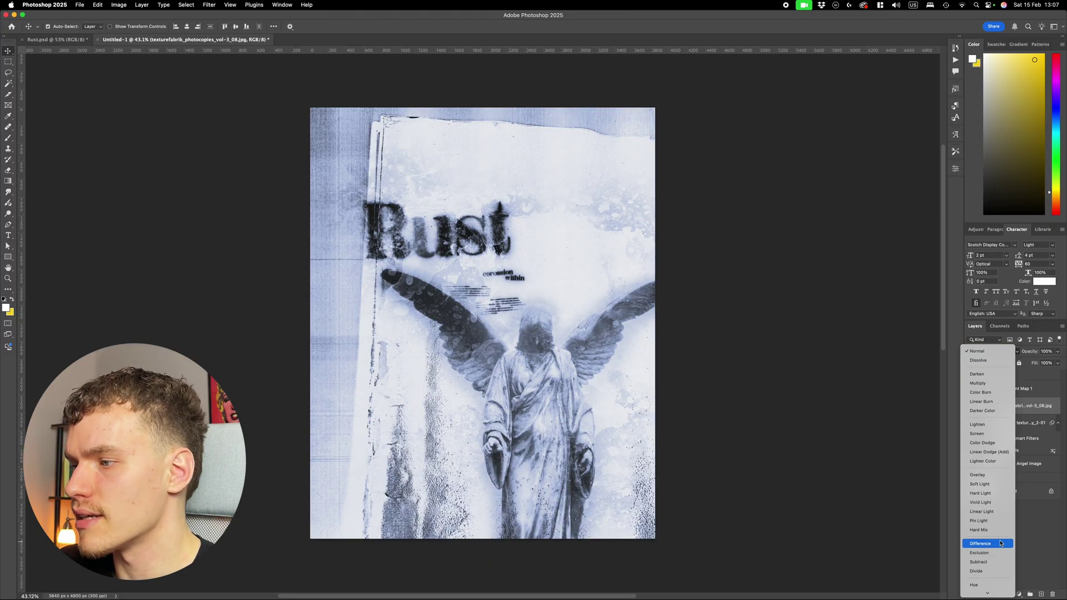
left_click(1001, 543)
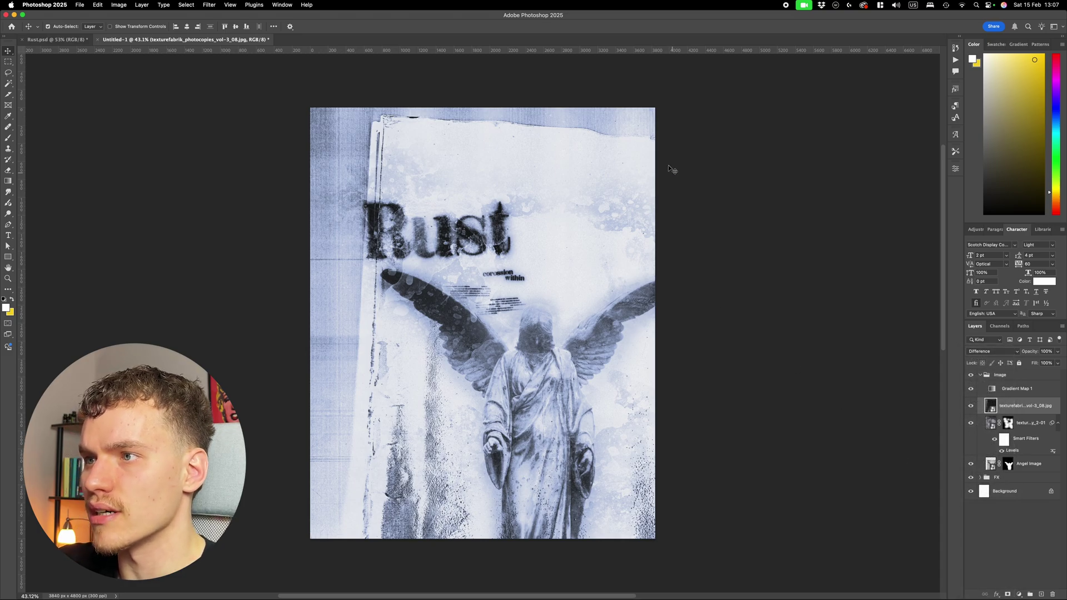
Shift the photocopy texture vertically and enlarge it to 42.90% so it extends past the page's left and bottom edges.
key("super+t")
left_click_drag(470, 400, 475, 500)
left_click_drag(509, 366, 517, 226)
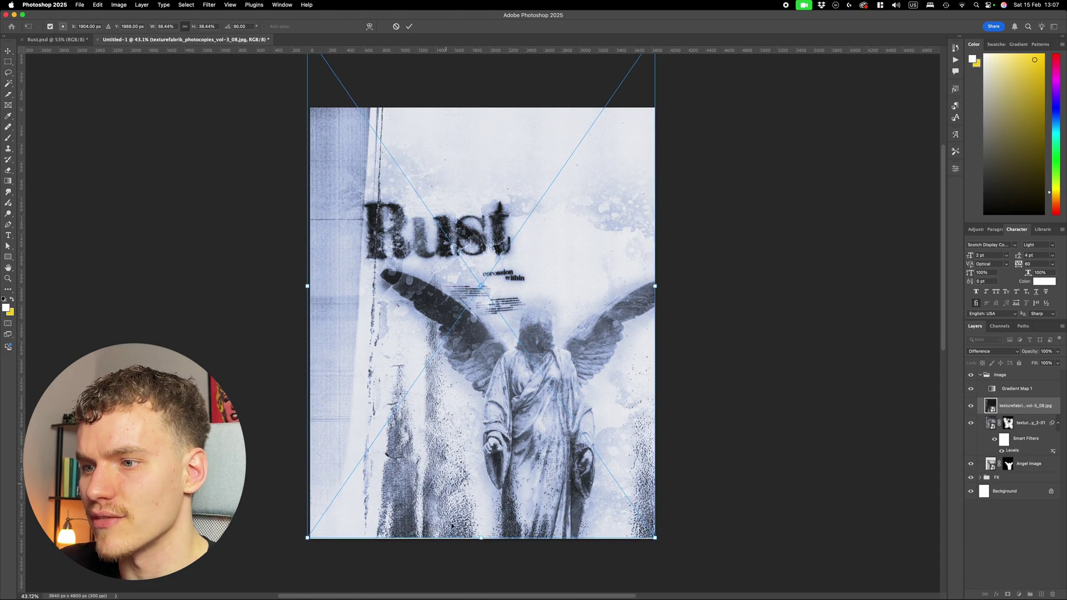
left_click_drag(561, 421, 561, 425)
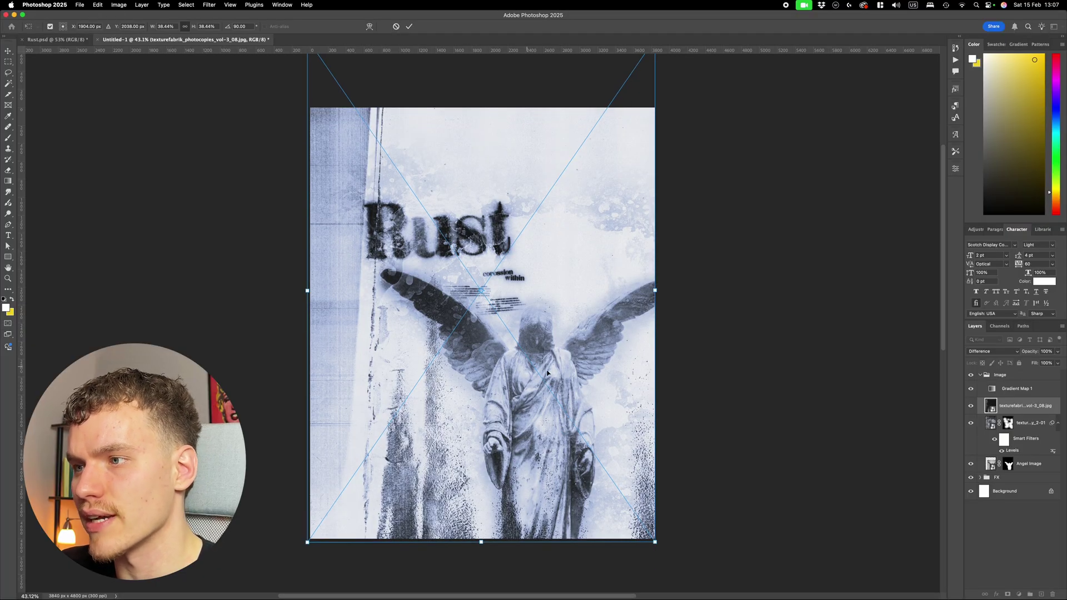
left_click_drag(300, 289, 266, 290)
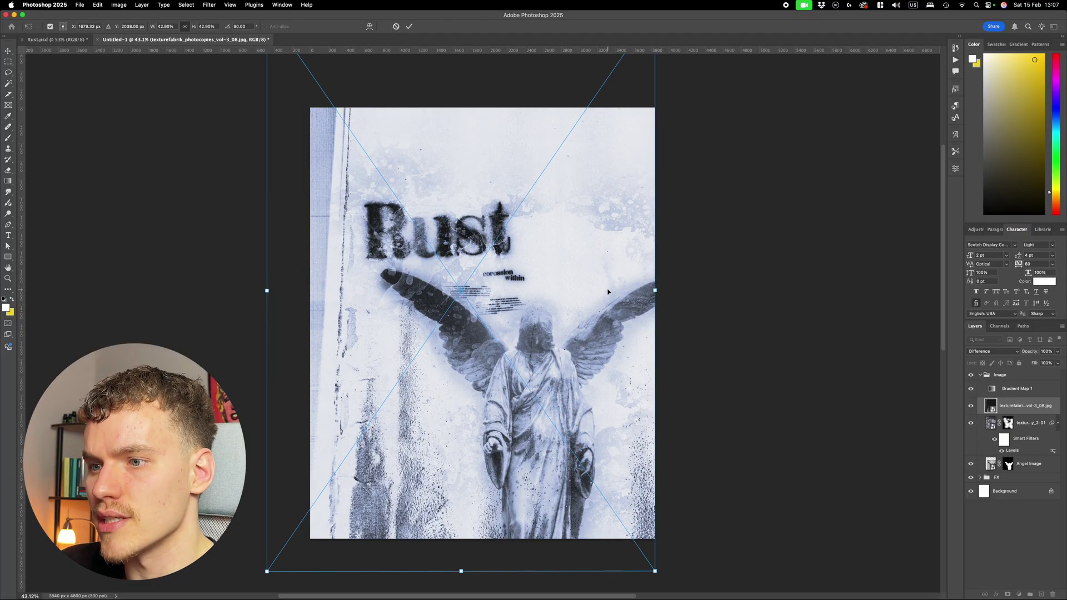
key("Return")
Reduce the photocopy texture's opacity to 40%.
scroll(641, 296, "up", 1)
left_click_drag(1044, 364, 1035, 366)
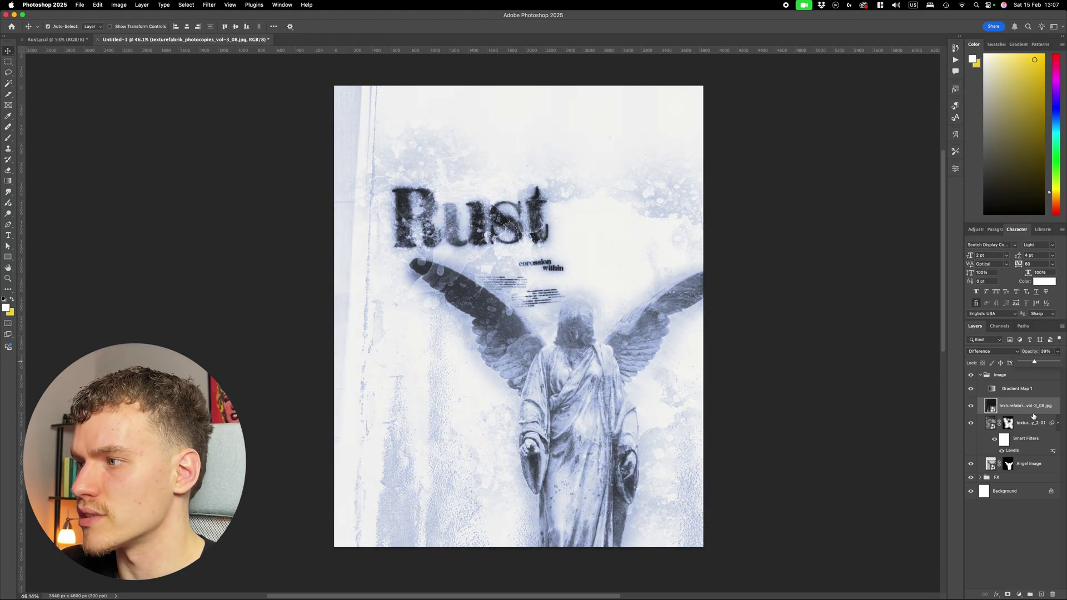
key("super+space")
key("super+space")
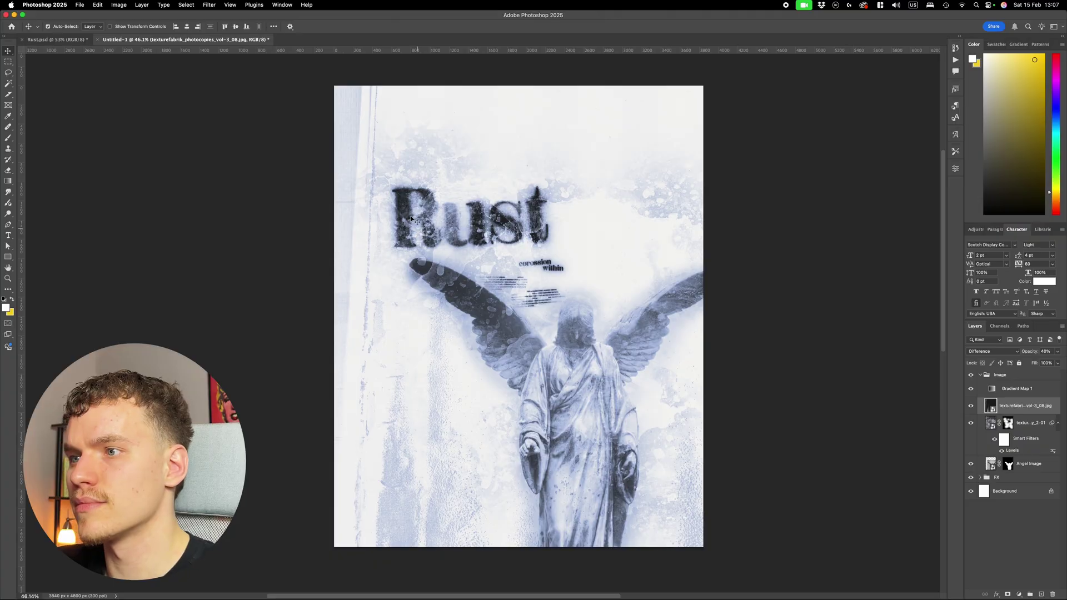
Enlarge the photocopy texture further beyond the page's left edge to push most of its light strip off the page.
key("super+t")
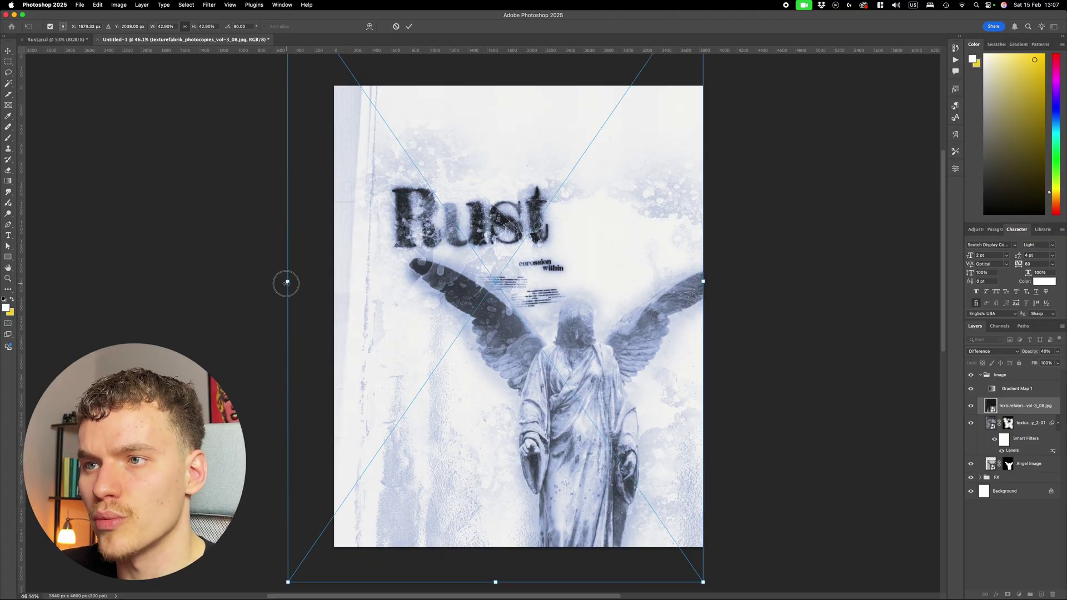
left_click_drag(286, 284, 257, 282)
key("Return")
scroll(363, 386, "up", 5)
scroll(366, 380, "down", 3)
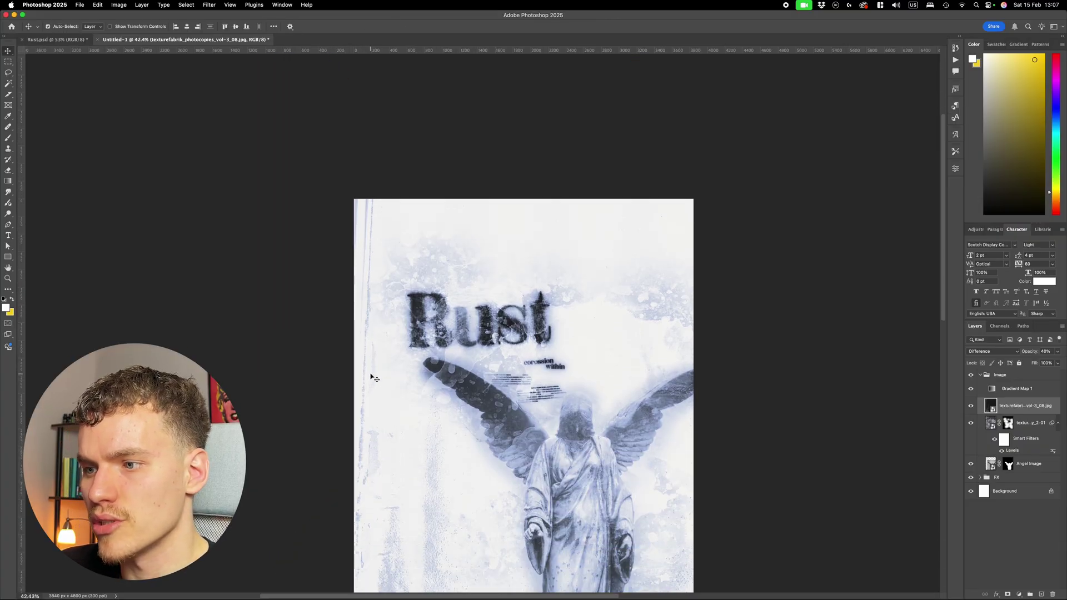
scroll(371, 378, "up", 4)
Add a layer mask to the photocopy texture and paint black with a large soft brush over its vertical lines along the page's upper left edge.
left_click(1007, 593)
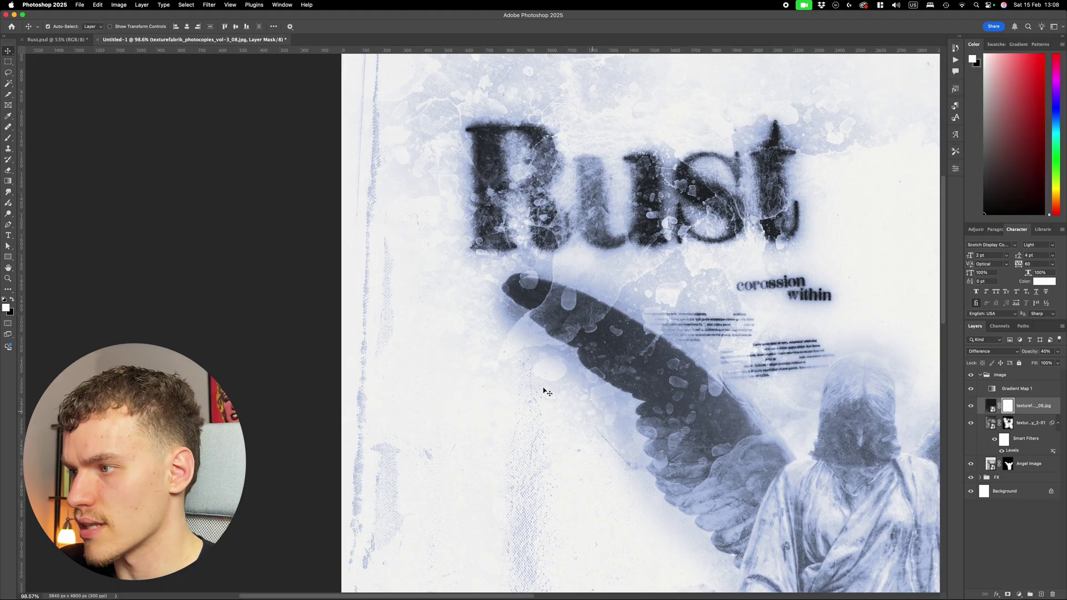
key("b")
scroll(393, 322, "down", 3)
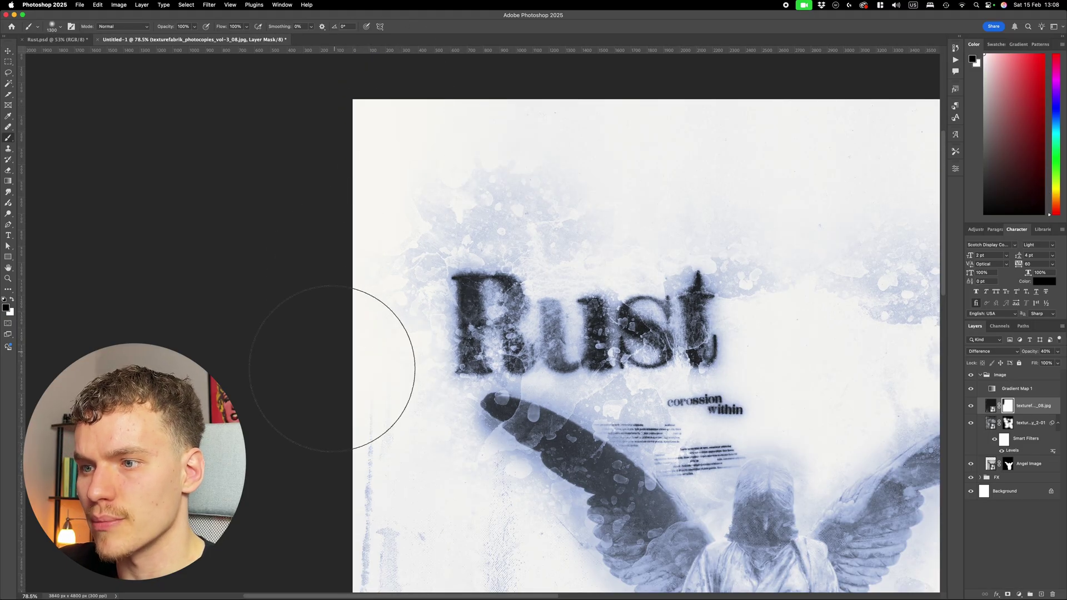
scroll(441, 274, "down", 4)
scroll(441, 275, "up", 2)
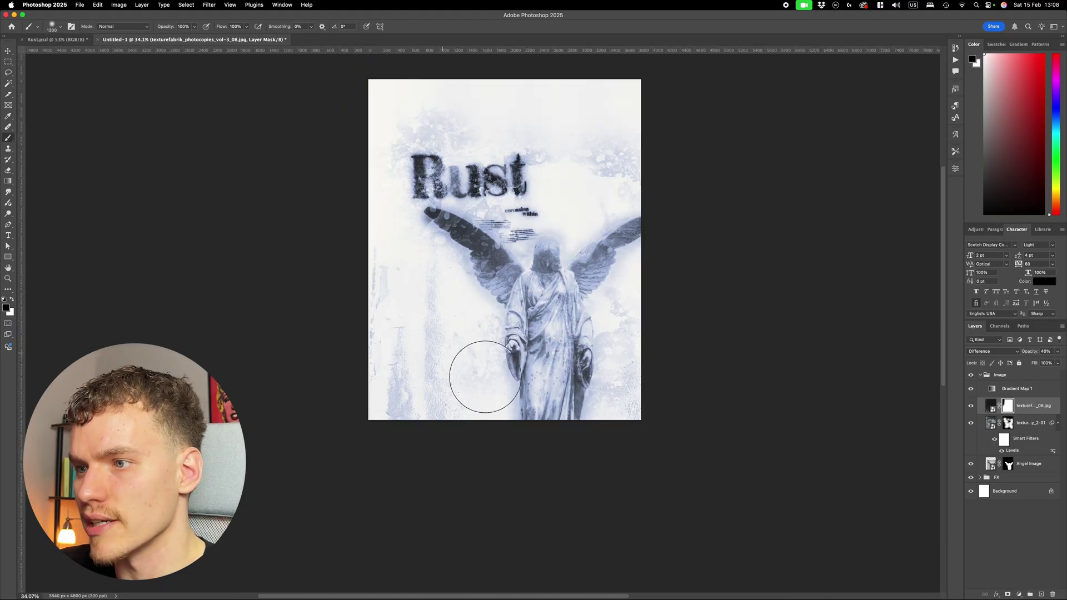
key("v")
scroll(445, 317, "up", 3)
scroll(453, 331, "down", 1)
scroll(453, 330, "down", 3)
scroll(556, 328, "right", 2)
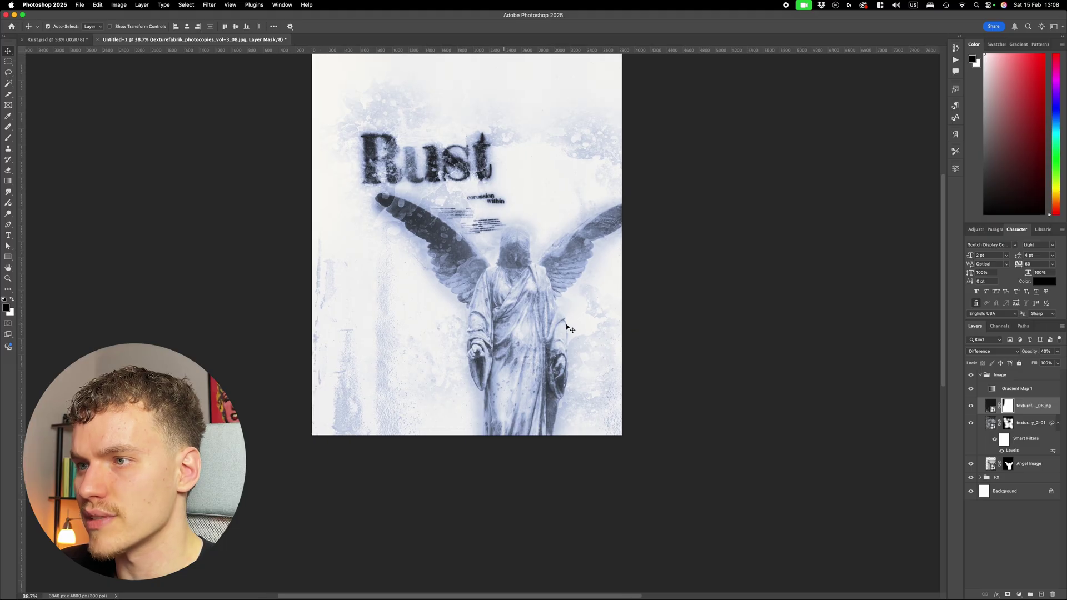
scroll(667, 328, "up", 2)
Place the 23-05-13_photocopy_031 texture from the Assets folder into the poster, enlarged to cover the whole page.
left_click(738, 330)
left_click(427, 586)
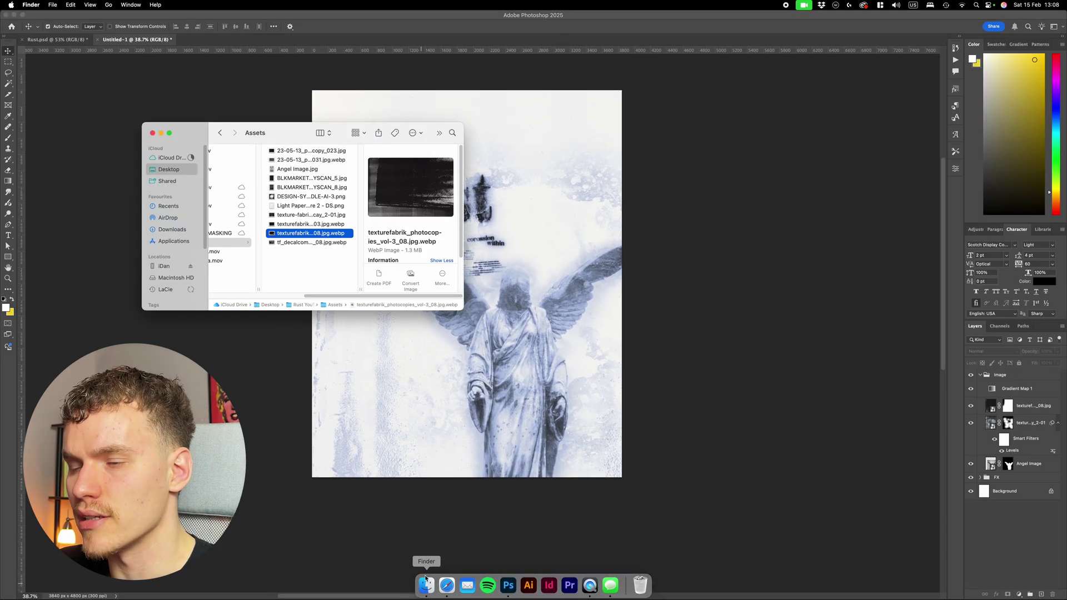
key("space")
key("space")
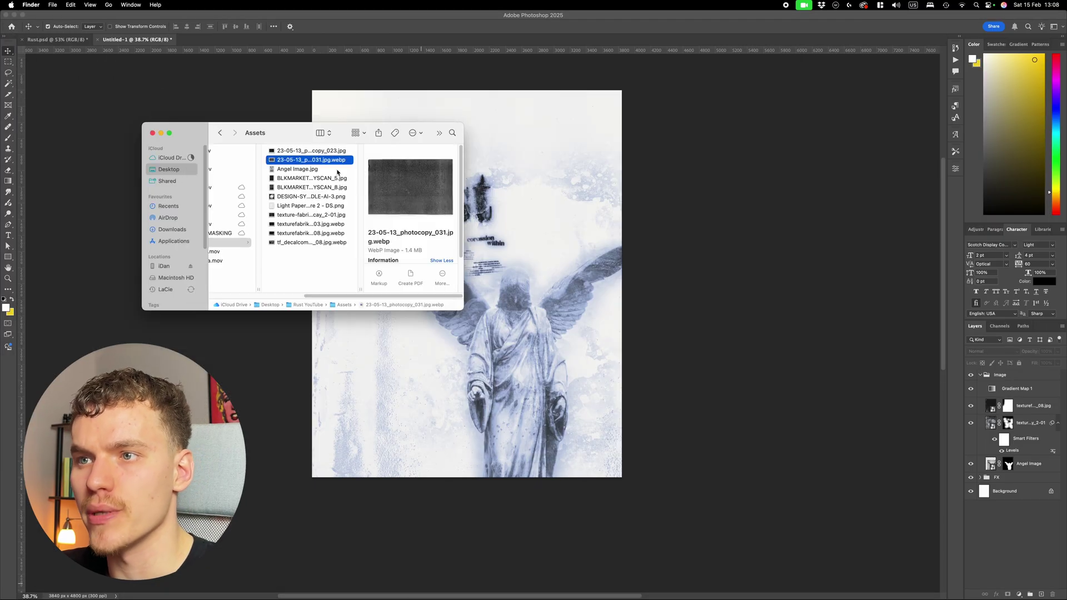
left_click_drag(338, 161, 591, 341)
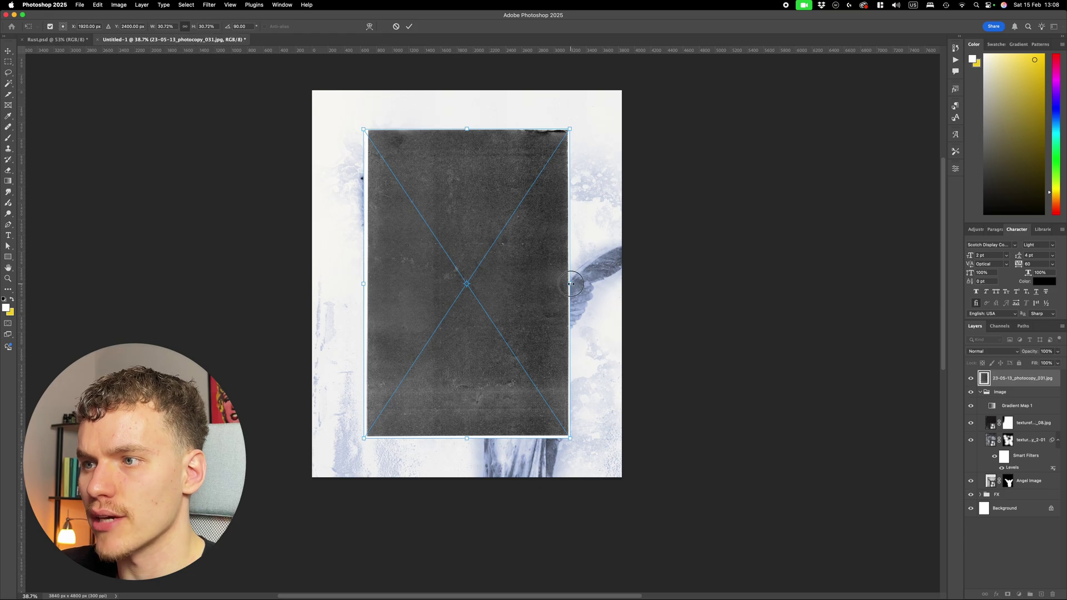
key("Return")
Move the 23-05-13_photocopy_031 layer beneath Gradient Map 1 in the Image group and set its blend mode to Screen.
scroll(451, 291, "up", 2)
left_click_drag(1029, 378, 1023, 412)
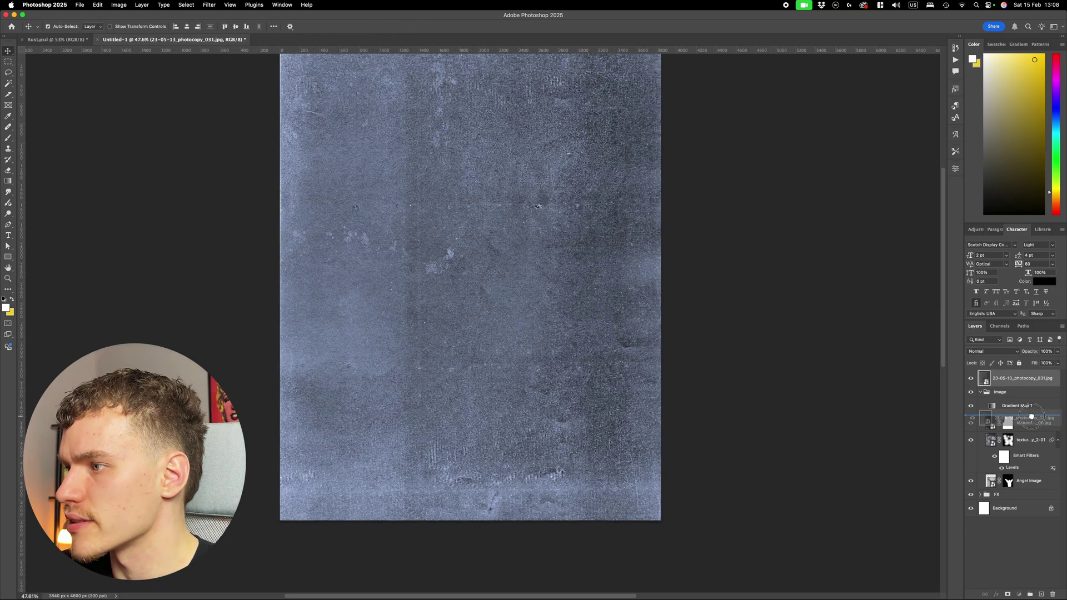
scroll(726, 328, "up", 1)
left_click(993, 351)
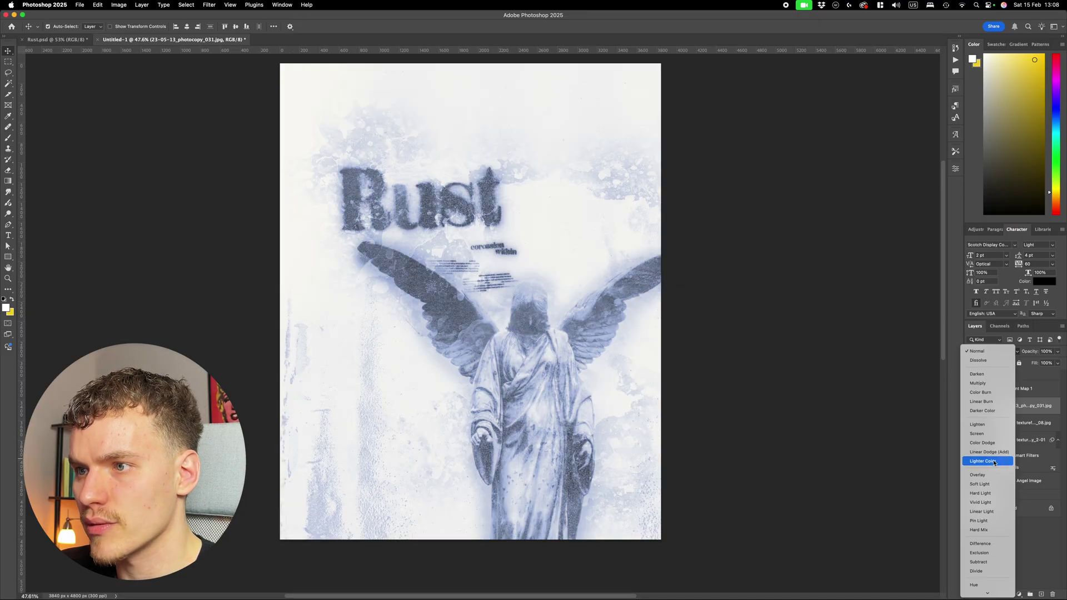
left_click(977, 434)
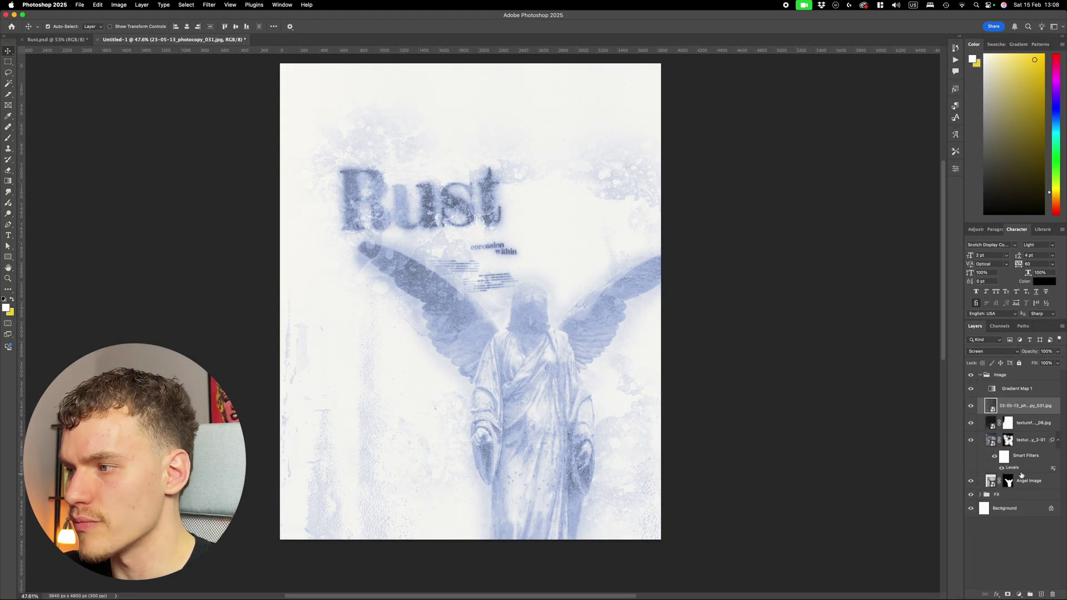
Add an inverted black layer mask to the photocopy_031 texture and paint white with a large brush over the angel's left wing.
left_click(1010, 595)
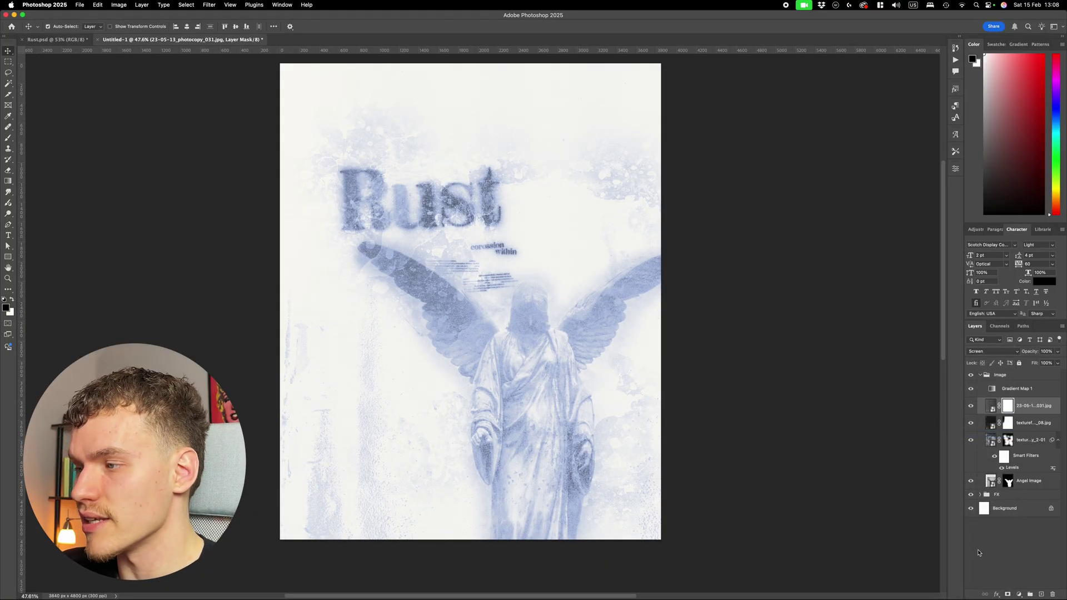
key("b")
key("super+i")
key("x")
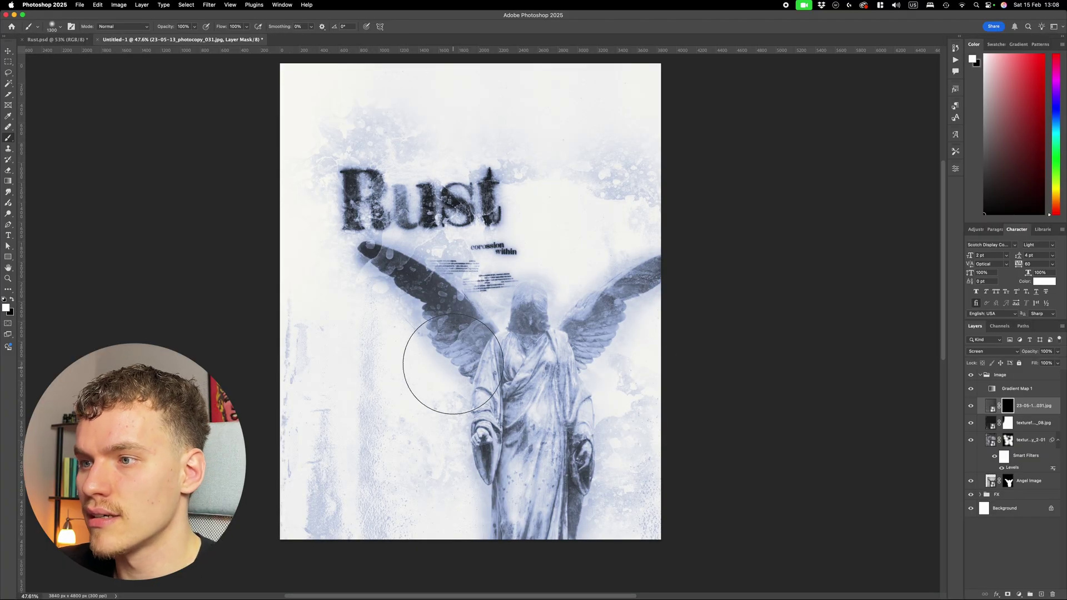
mouse_move(455, 362)
left_mouse_down()
mouse_move(460, 322)
mouse_move(356, 289)
left_mouse_up()
scroll(400, 278, "up", 2)
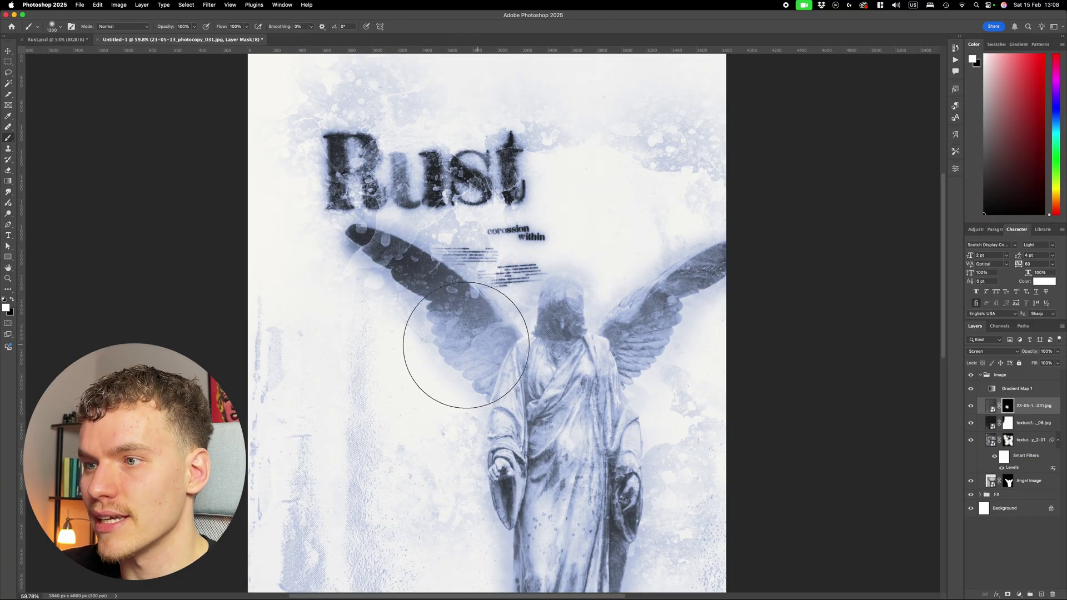
scroll(493, 359, "up", 2)
left_click(512, 302)
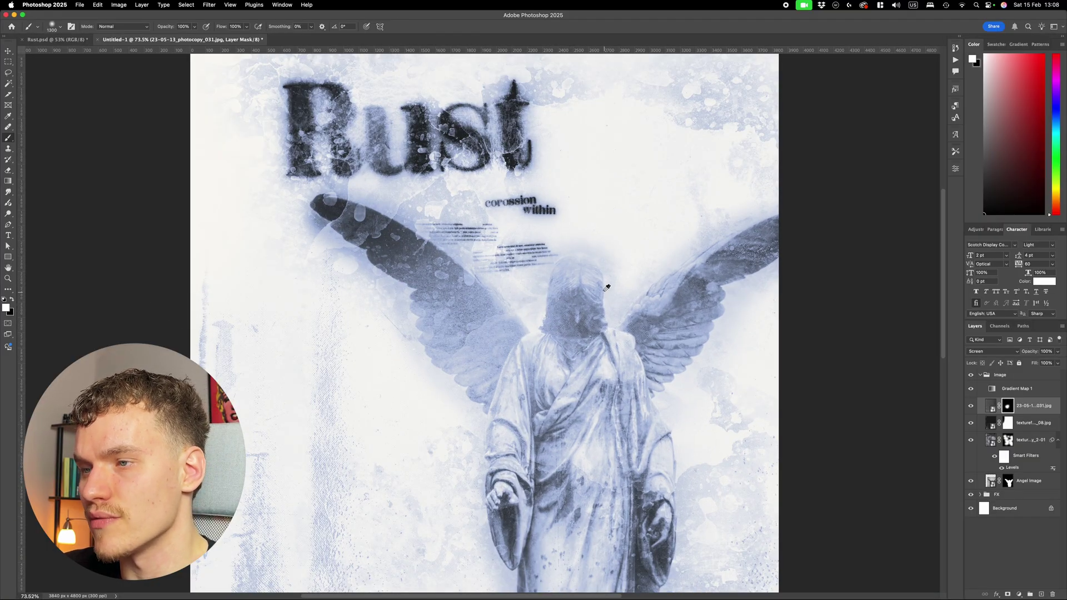
Paint white on the photocopy_031 mask over parts of the Rust title to reveal the texture there.
scroll(555, 311, "down", 4)
scroll(532, 313, "up", 4)
scroll(535, 351, "down", 2)
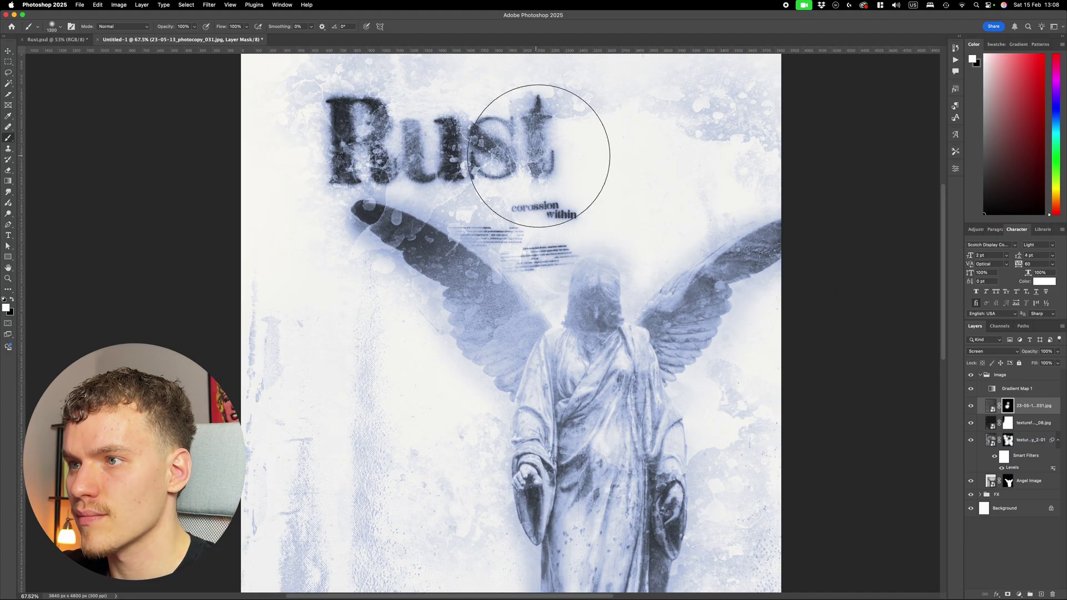
left_click(543, 157)
scroll(536, 161, "up", 3)
left_click(334, 153)
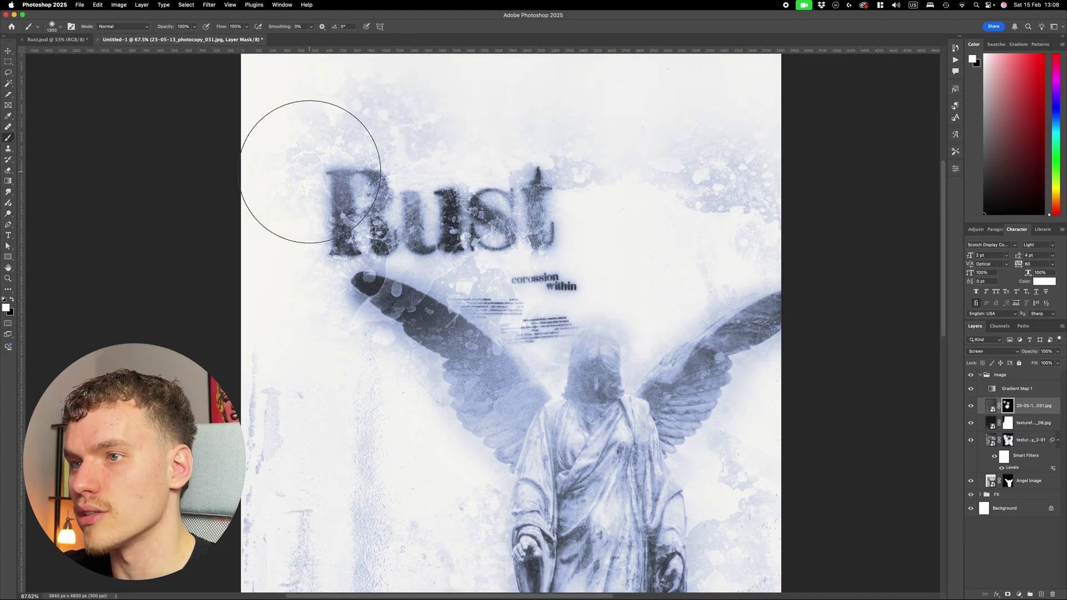
Paint white on the photocopy_031 mask over the page's upper right area and the right side of the statue's robe.
key("[")
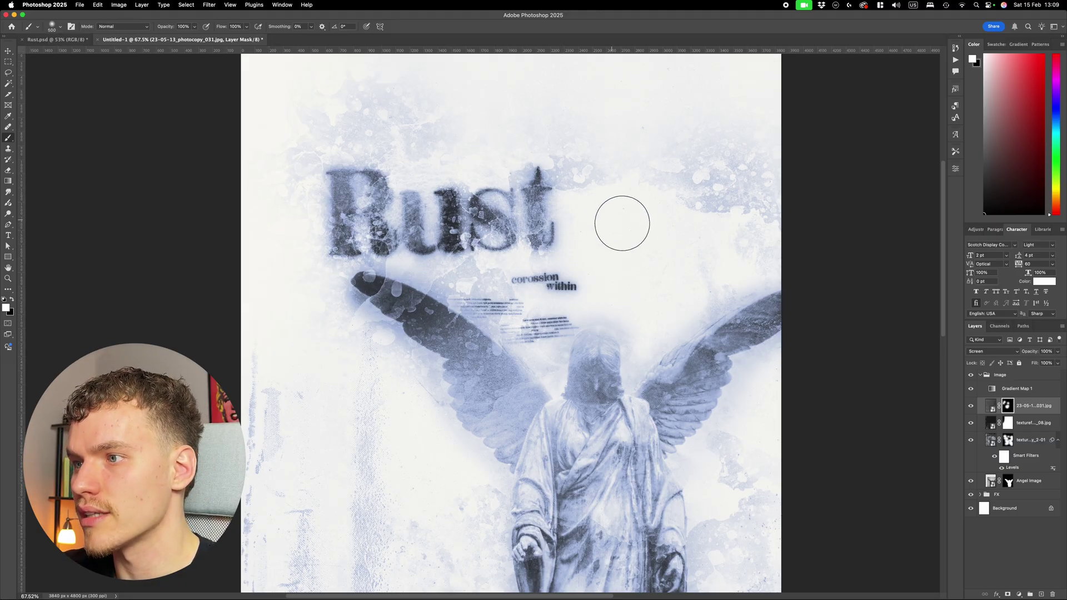
key("]")
key("]")
key("]")
key("]")
key("]")
key("]")
key("]")
key("]")
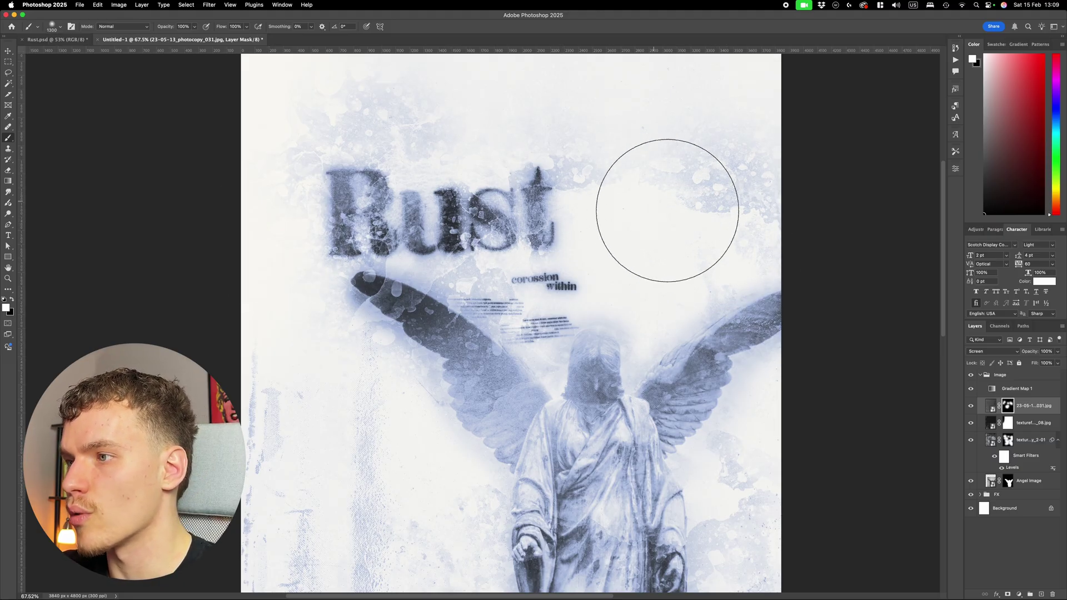
scroll(632, 219, "down", 4)
scroll(718, 370, "up", 1)
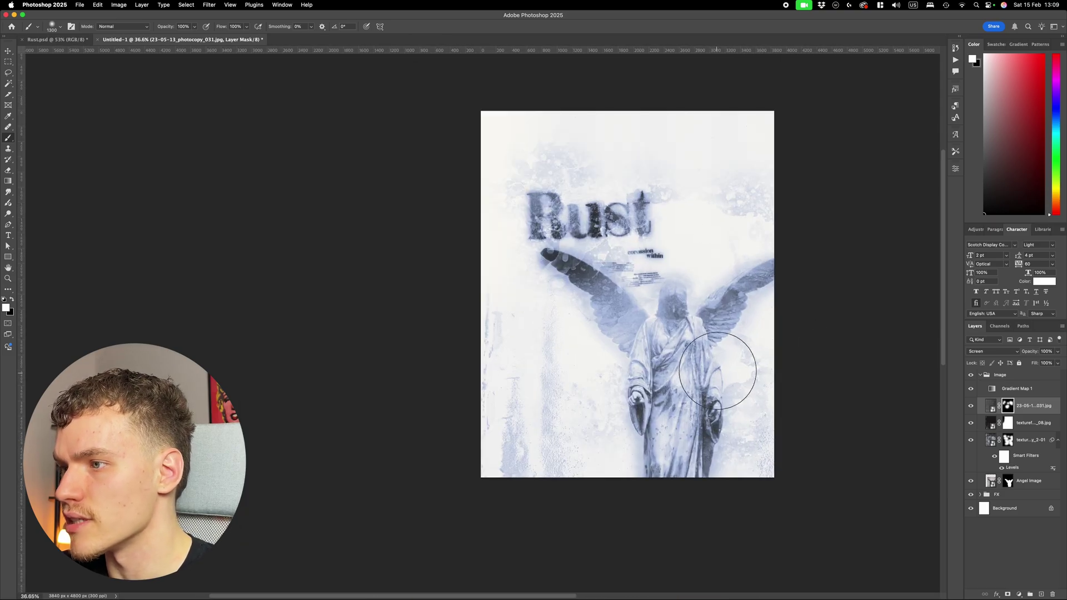
left_click_drag(717, 371, 737, 405)
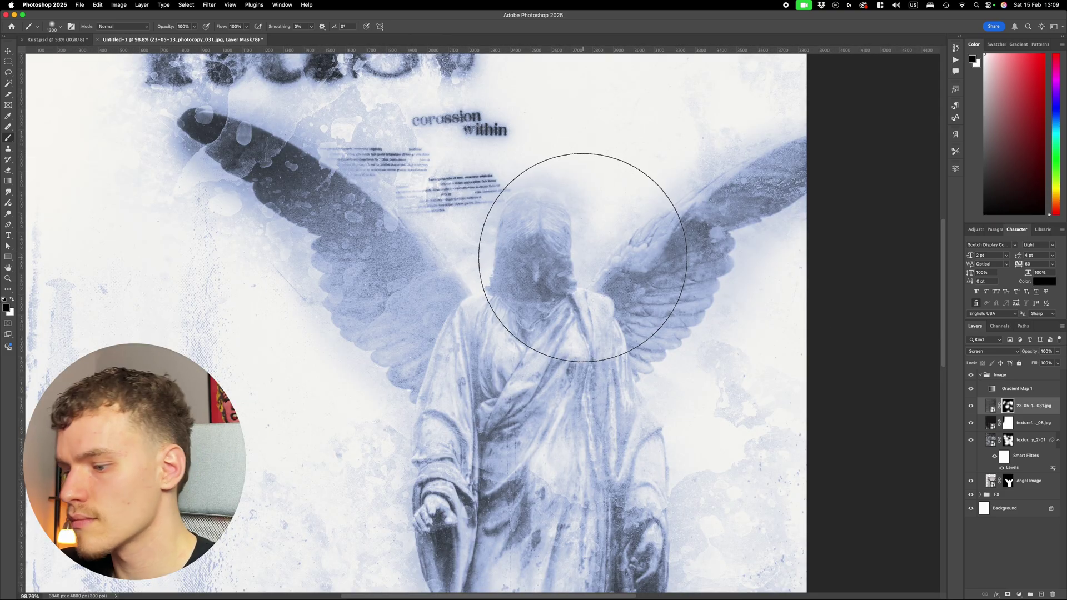
Reduce the brush size to 300 and touch up the photocopy_031 mask around the statue's face and neck.
key("[")
key("[")
key("[")
key("[")
key("[")
key("[")
key("[")
key("[")
key("[")
key("[")
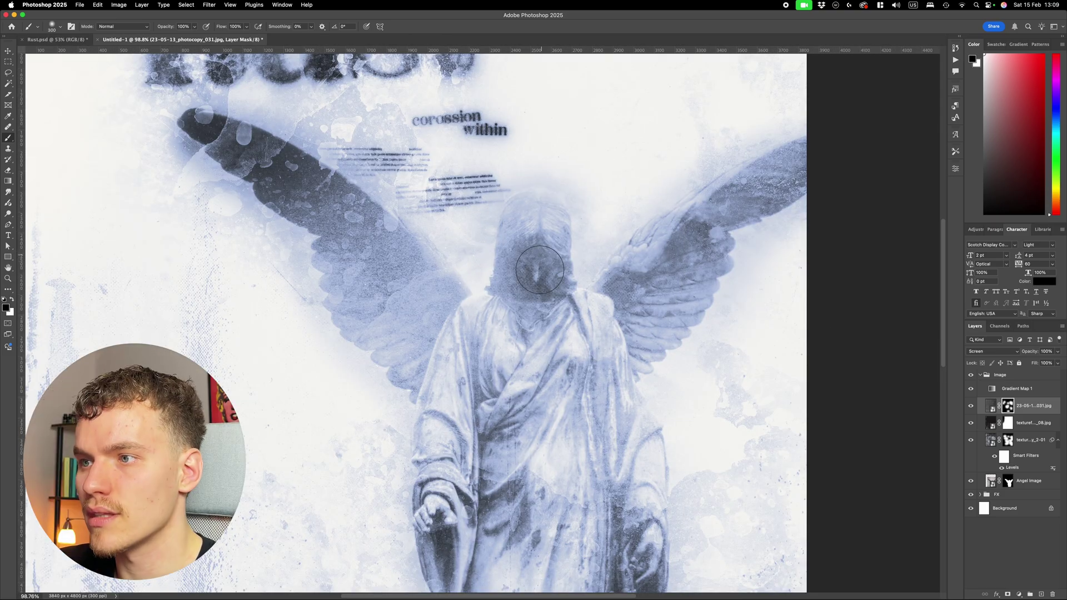
mouse_move(540, 269)
left_mouse_down()
mouse_move(539, 320)
mouse_move(564, 306)
mouse_move(522, 298)
mouse_move(501, 322)
left_mouse_up()
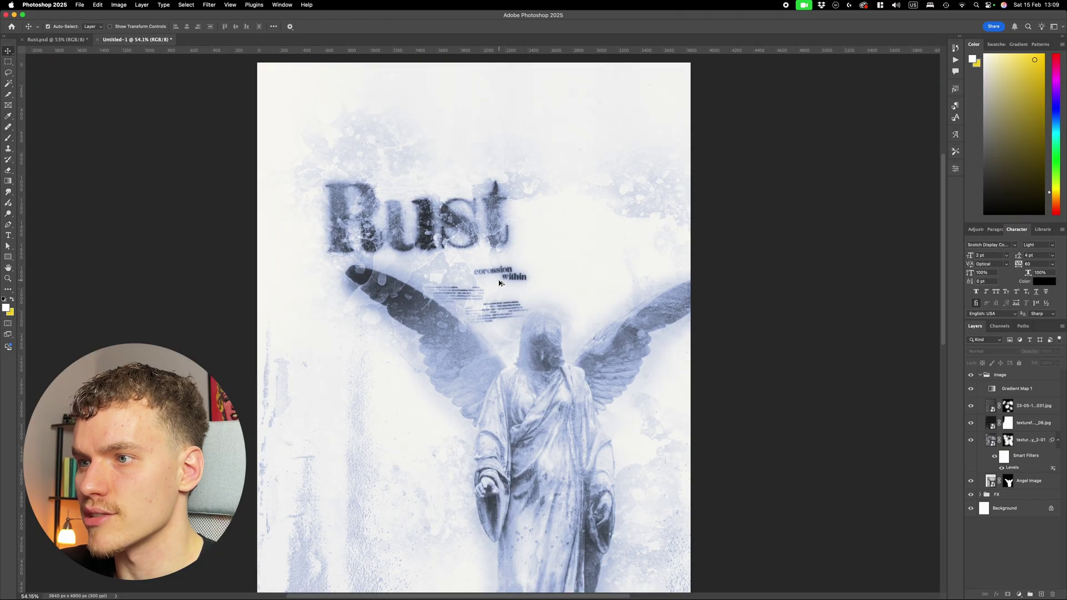
scroll(784, 293, "down", 2)
key("super+0")
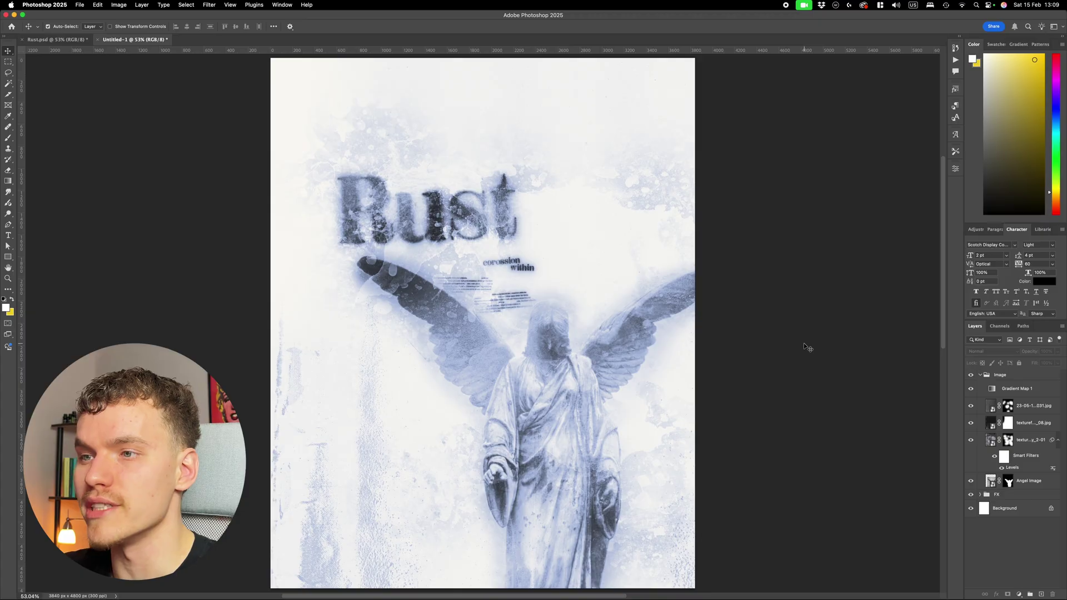
Preview BLKMARKET_COPYSCAN_5.jpg in the Assets folder and place it into the poster so it covers the whole page.
left_click(433, 593)
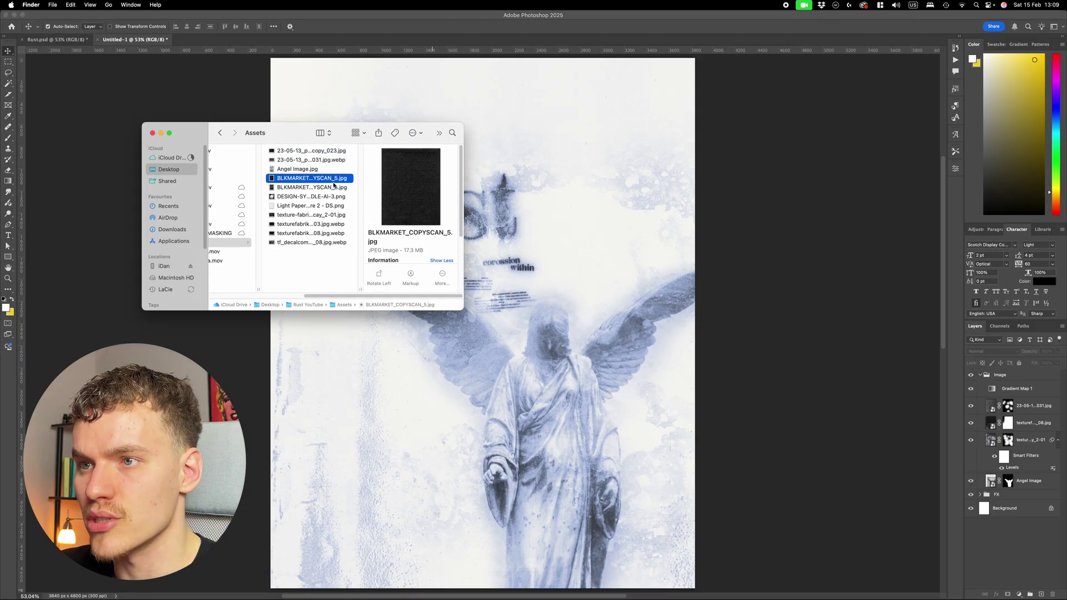
key("space")
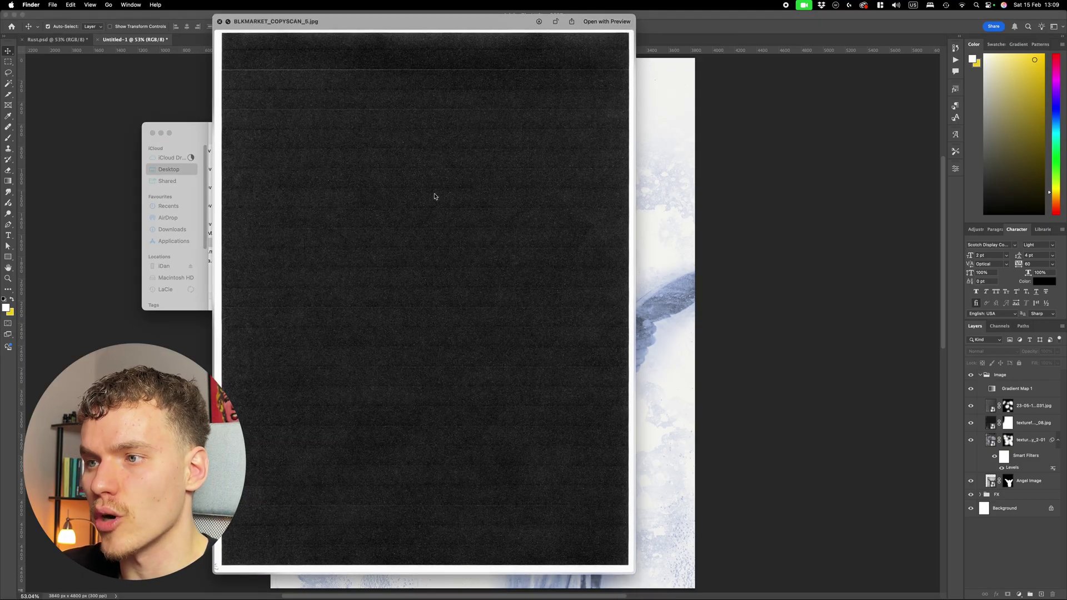
key("space")
left_click(520, 381)
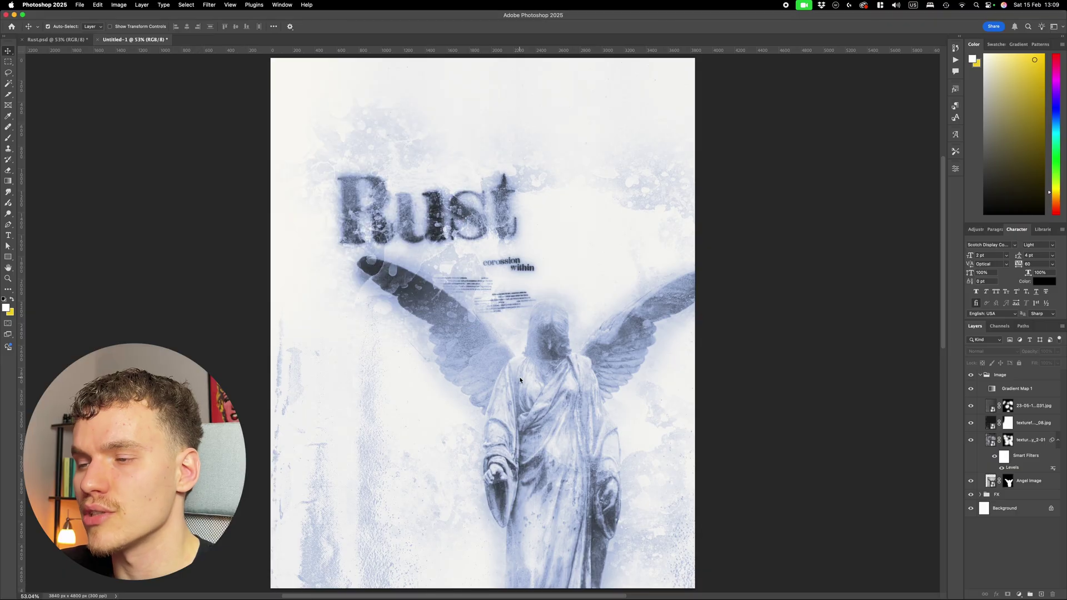
left_click_drag(520, 381, 520, 380)
Move the BLKMARKET_COPYSCAN_5 layer beneath Gradient Map 1 in the Image group and set its blend mode to Screen.
left_click_drag(1013, 381, 1013, 414)
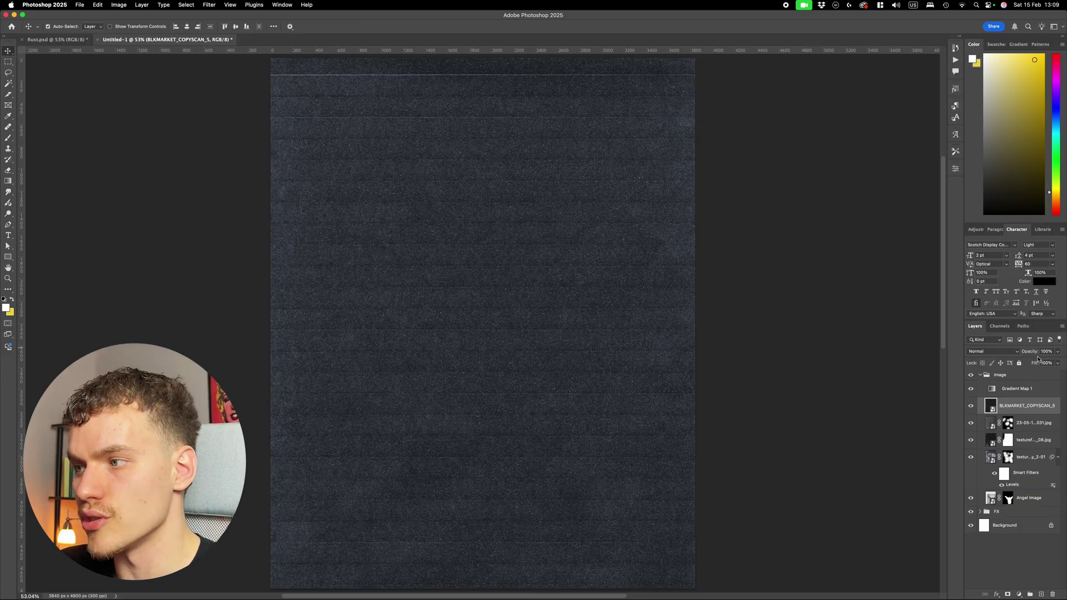
left_click(1008, 355)
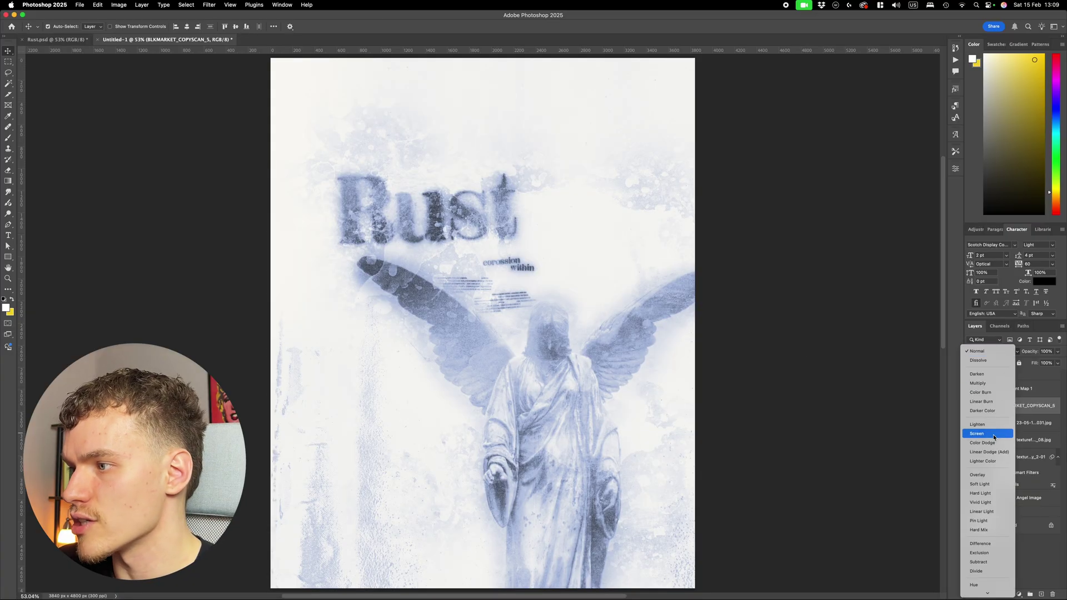
left_click(995, 435)
scroll(470, 267, "up", 5)
scroll(556, 357, "down", 3)
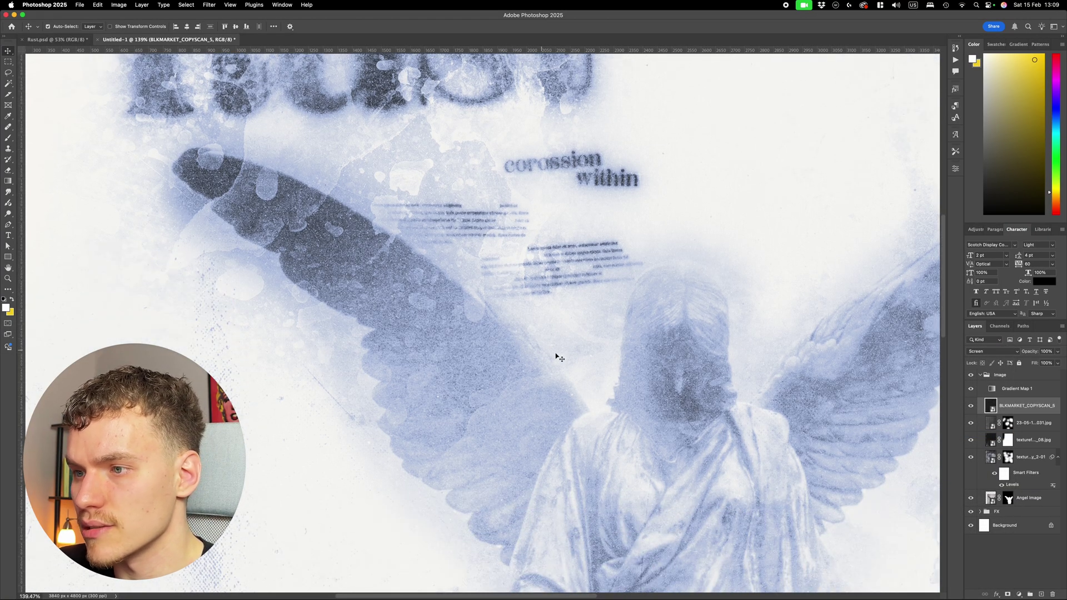
Compare the poster with and without the BLKMARKET_COPYSCAN_5 texture, and set that layer's opacity to 80%.
scroll(576, 312, "down", 5)
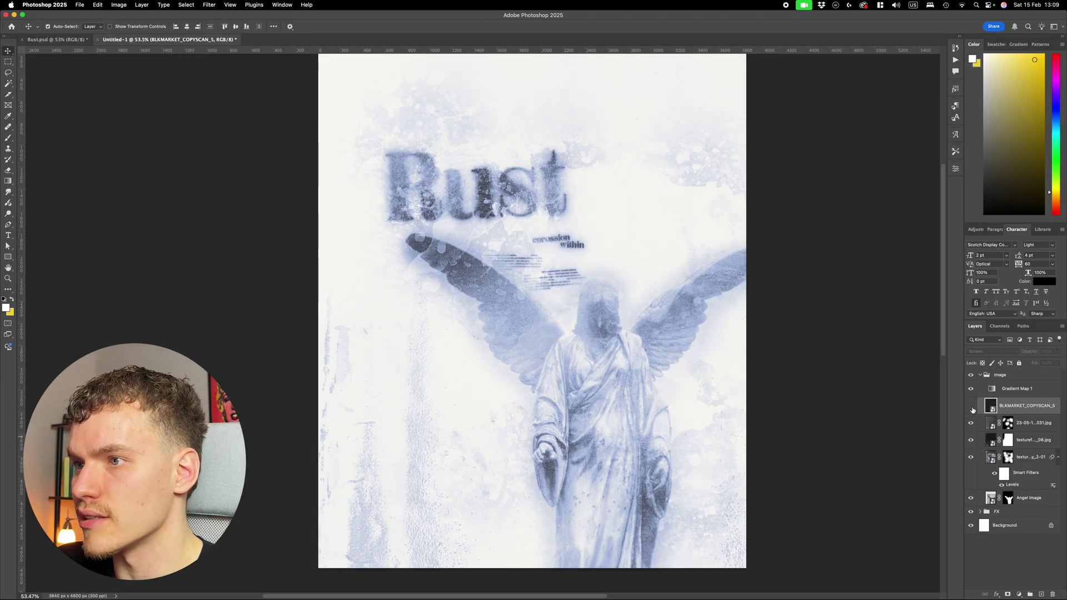
left_click(971, 407)
scroll(715, 384, "up", 2)
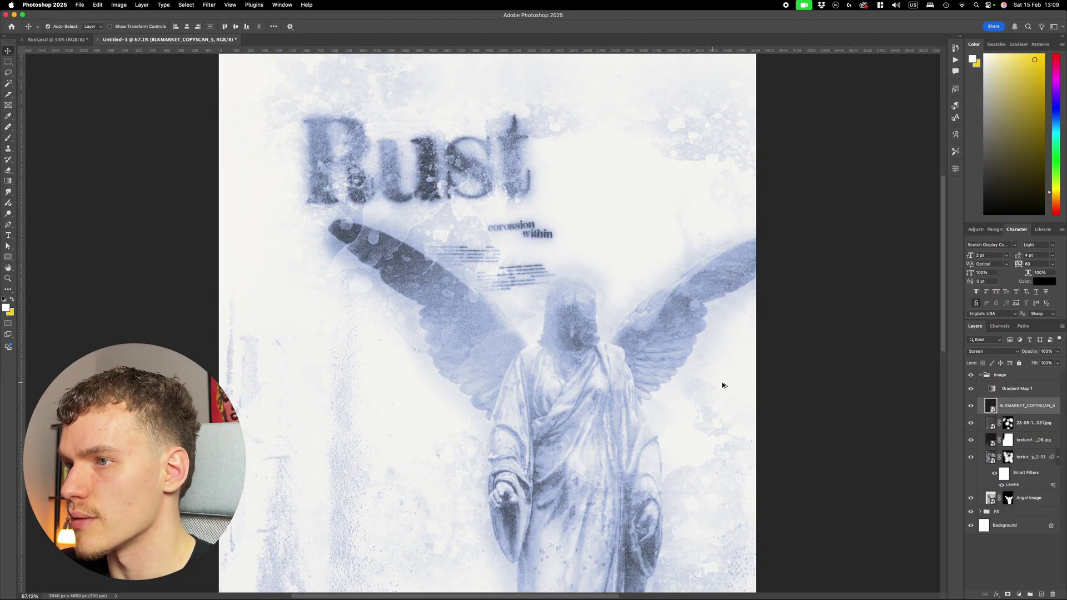
left_click(1048, 351)
type("80")
key("Return")
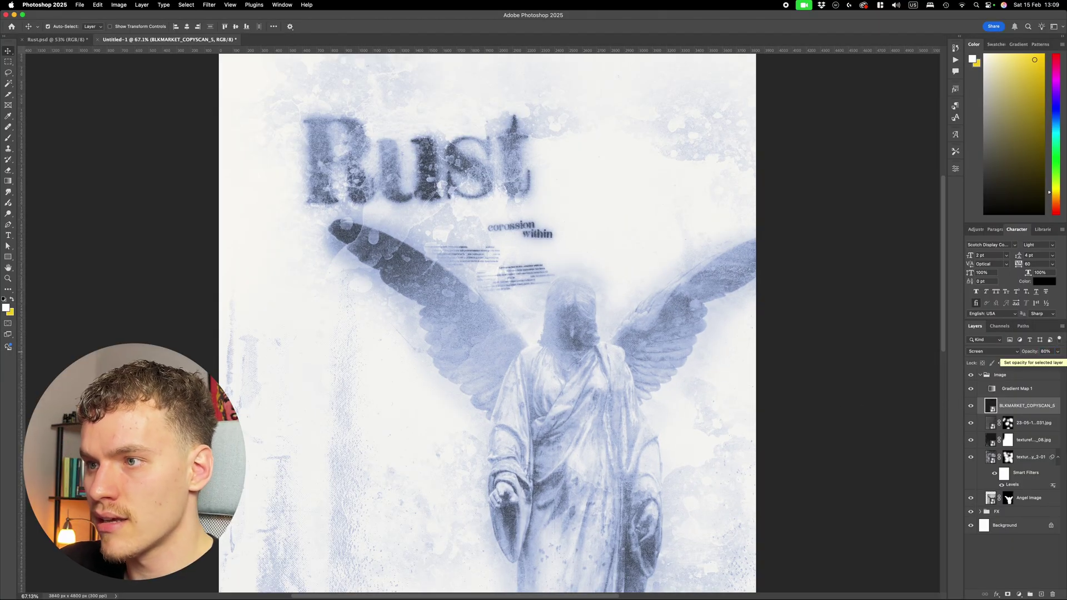
scroll(742, 305, "down", 3)
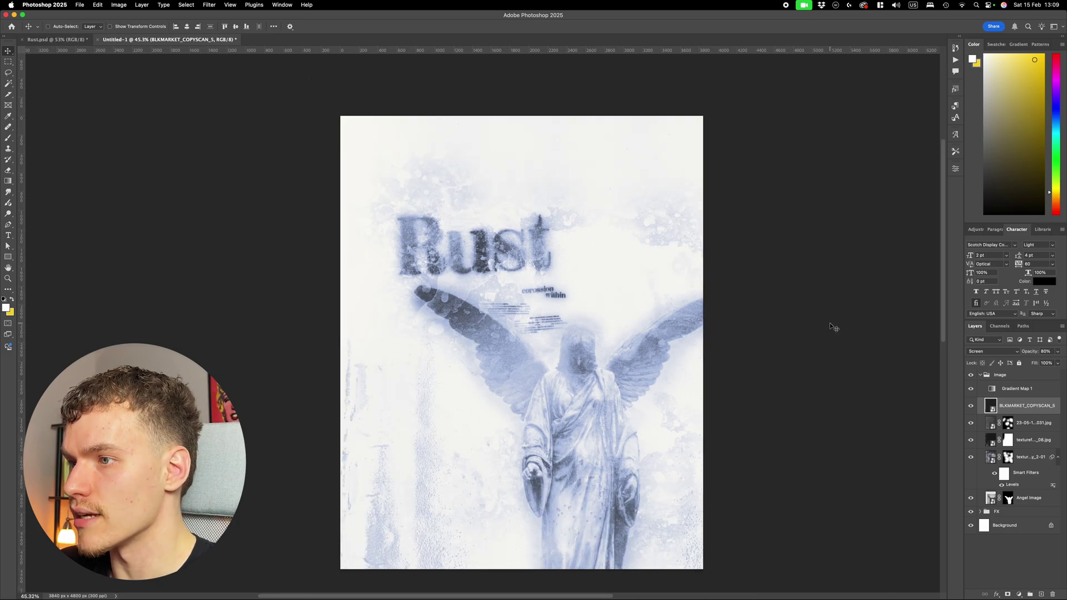
Duplicate the BLKMARKET_COPYSCAN_5 layer and set the copy's blend mode to Exclusion.
key("ctrl+j")
left_click(981, 354)
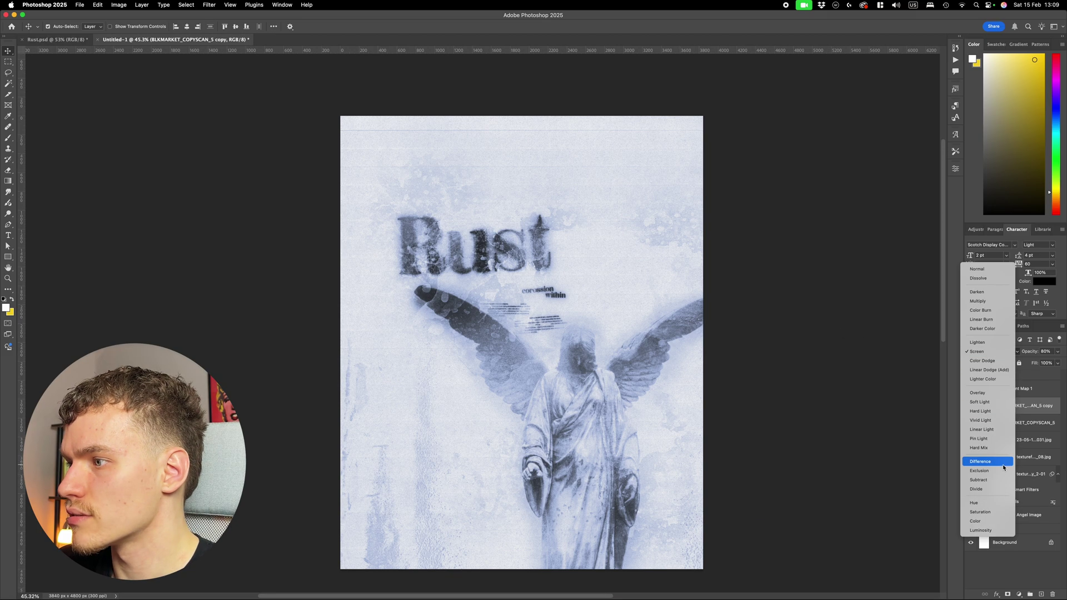
left_click(1004, 472)
scroll(643, 248, "up", 6)
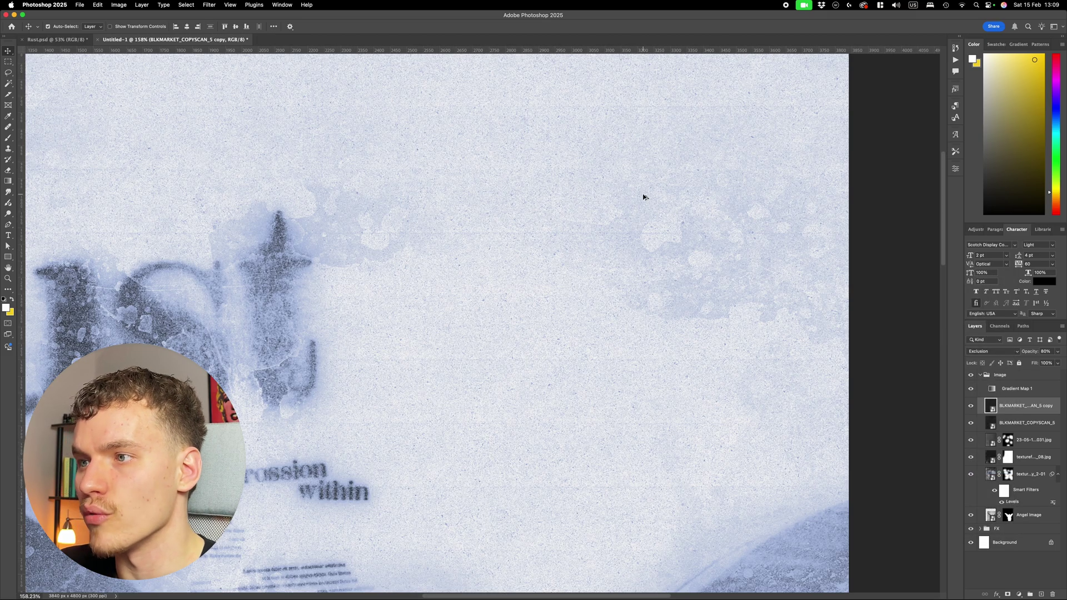
scroll(674, 207, "down", 5)
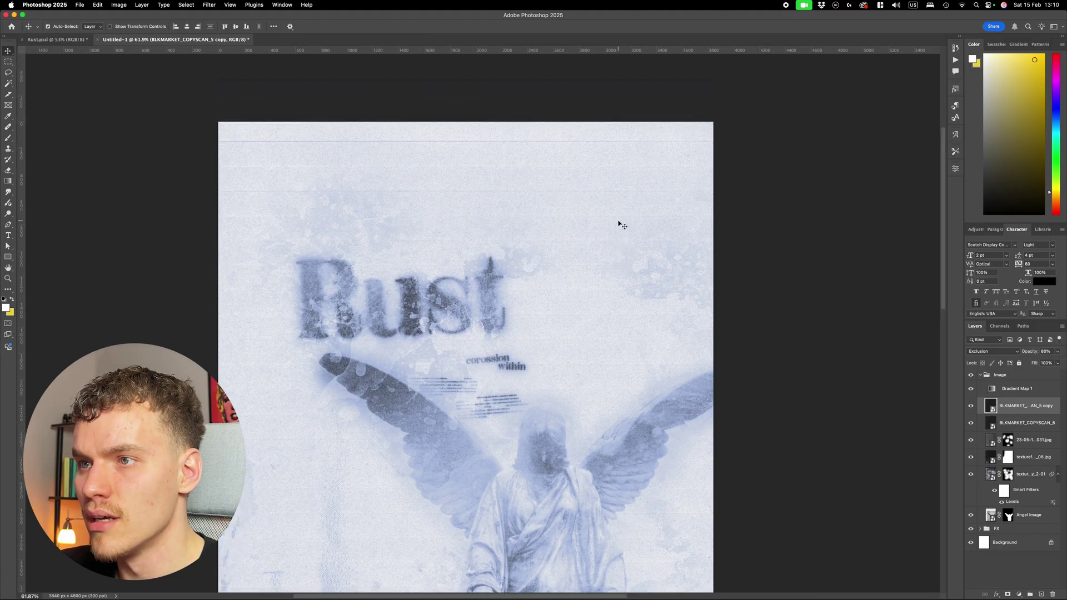
Reduce the opacity of the BLKMARKET_COPYSCAN_5 copy to 20% and inspect its grain on the page.
type("2")
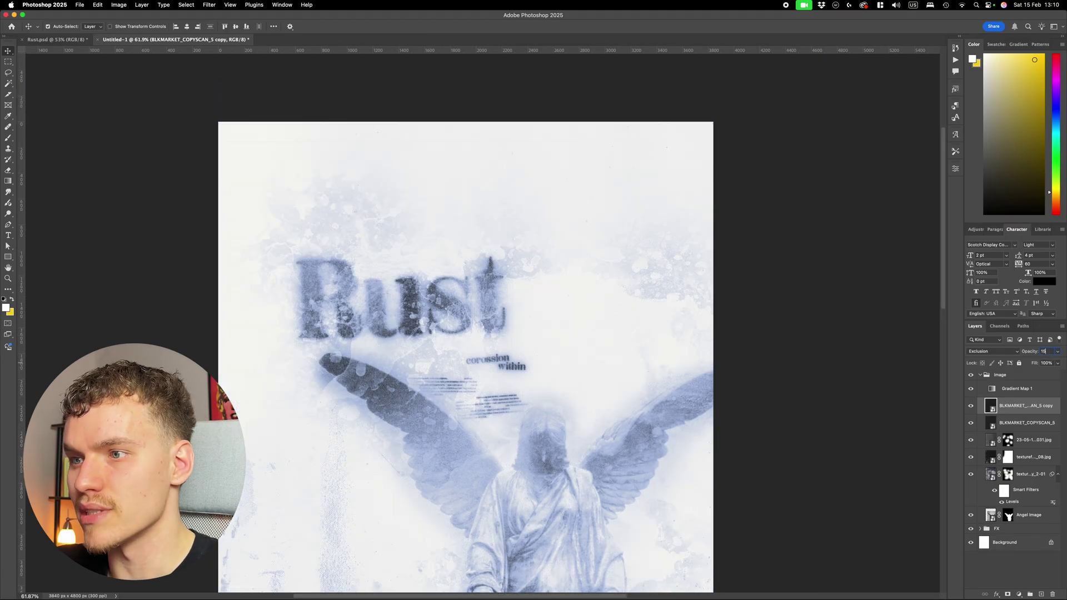
type("0")
key("Return")
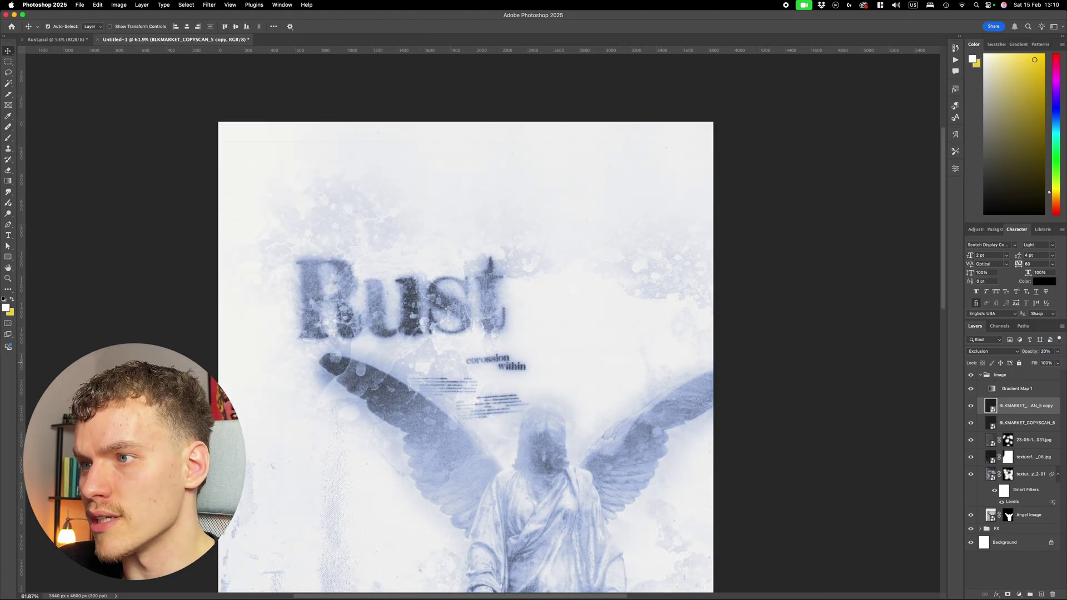
scroll(593, 165, "up", 10)
scroll(578, 233, "down", 5)
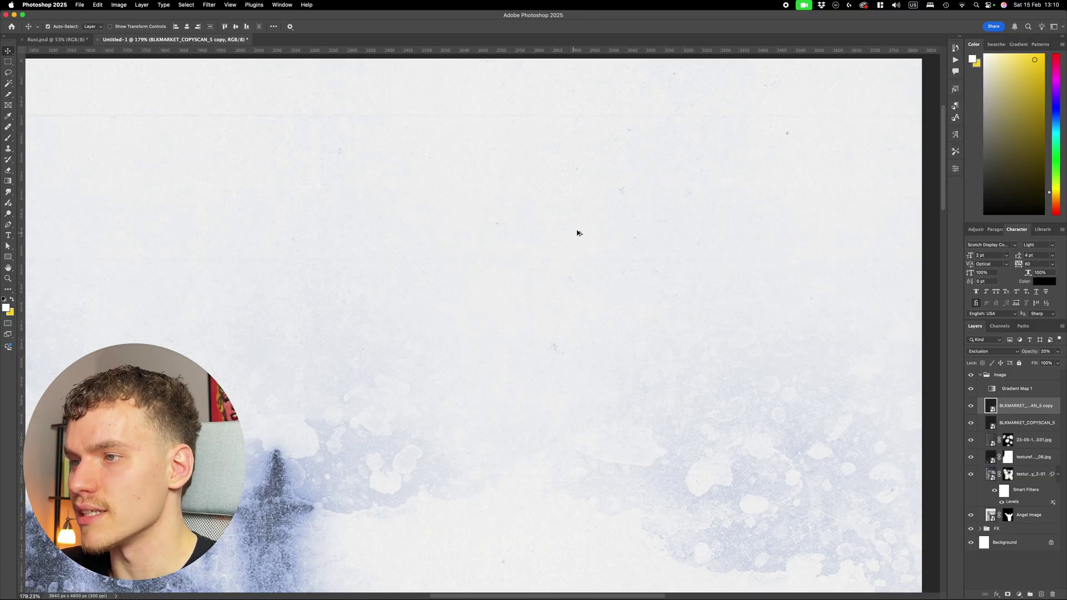
scroll(486, 217, "down", 3)
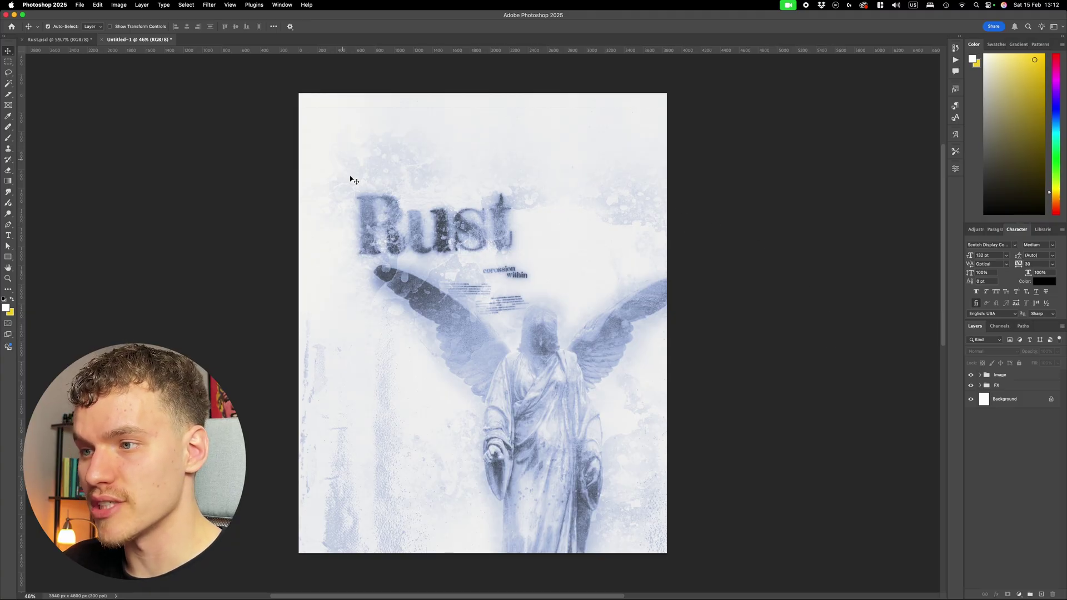
Examine the title, angel and line textures in the finished Rust.psd poster, and return to the Untitled-1 document fitted to view.
key("ctrl+Tab")
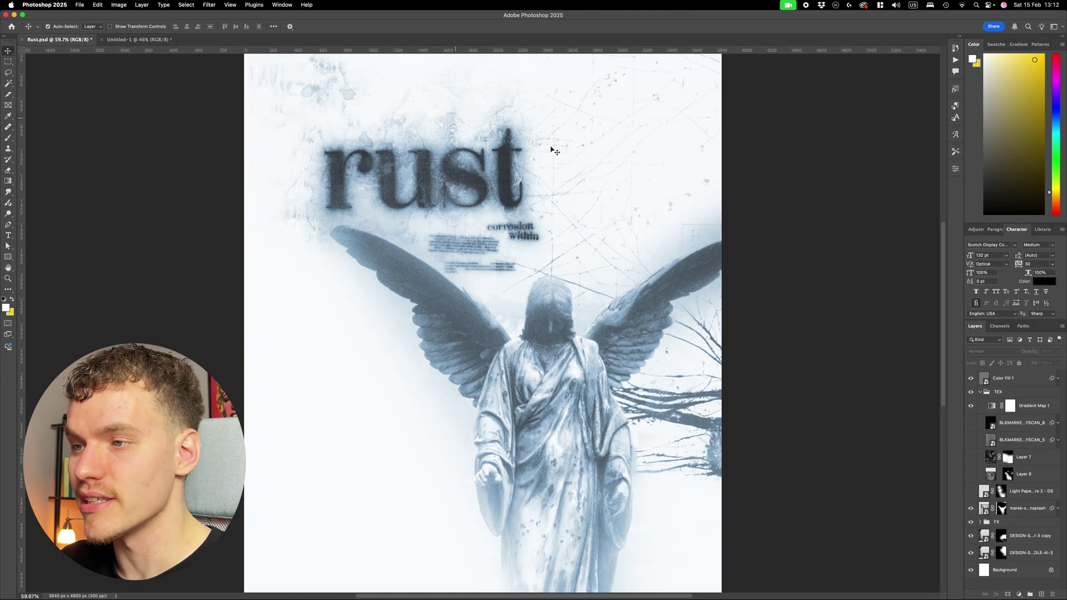
scroll(732, 406, "up", 3)
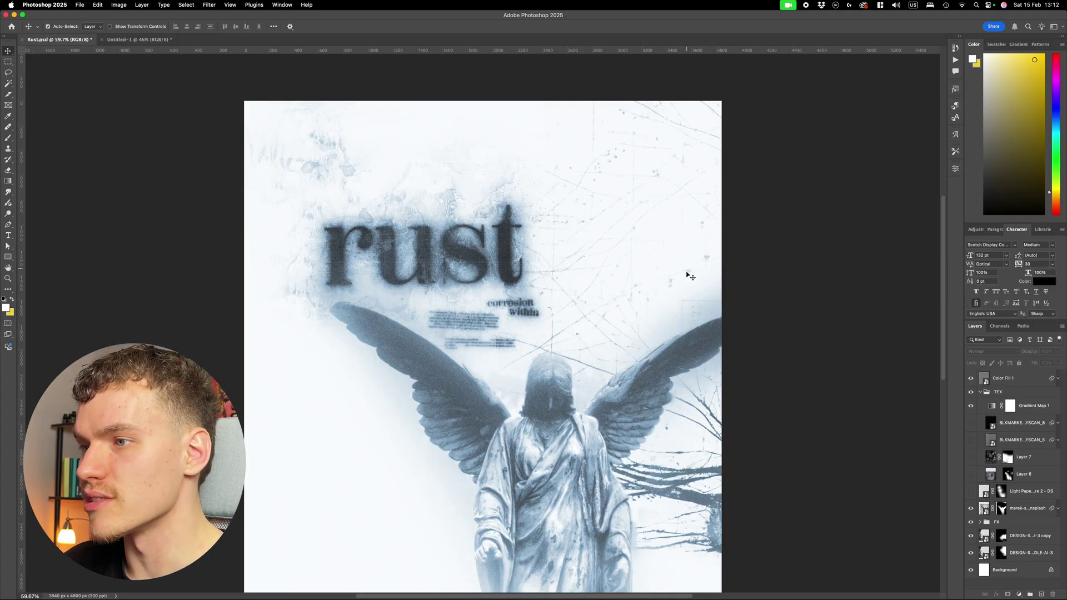
scroll(689, 276, "down", 2)
scroll(784, 414, "down", 2)
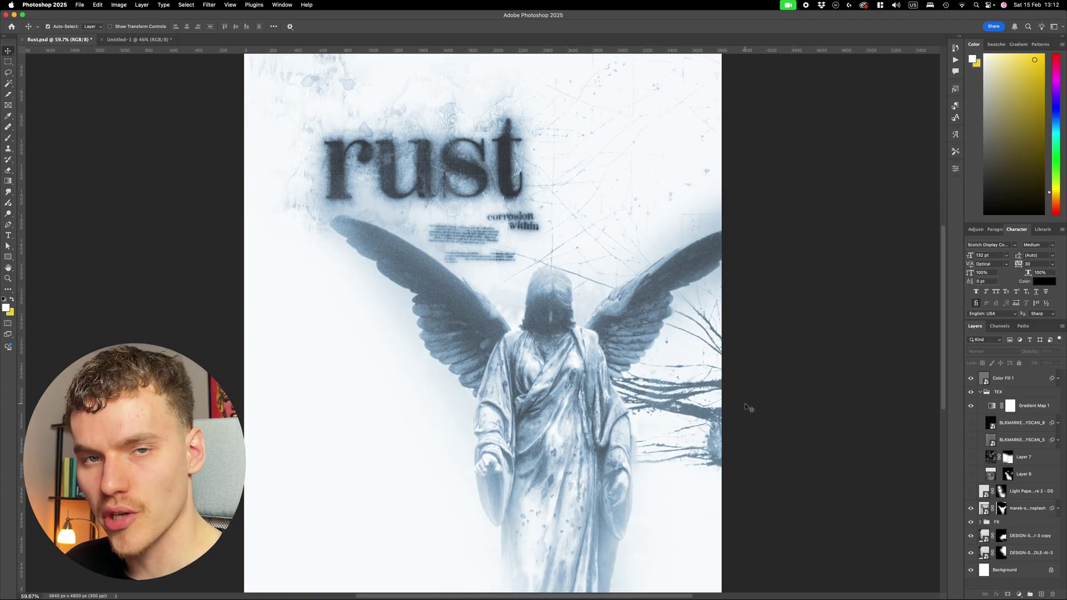
scroll(778, 410, "up", 3)
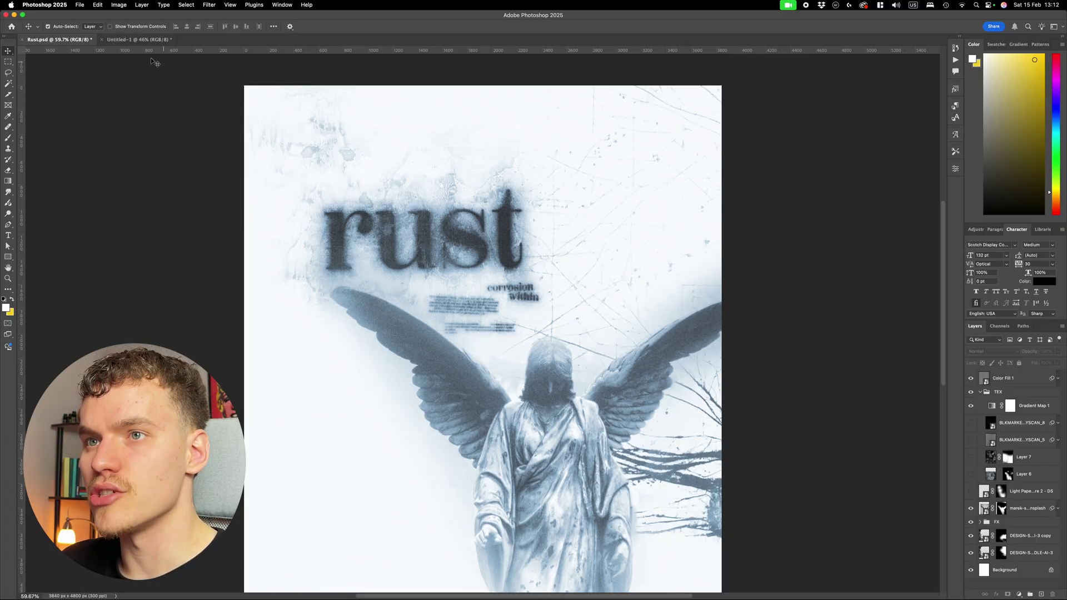
left_click(139, 39)
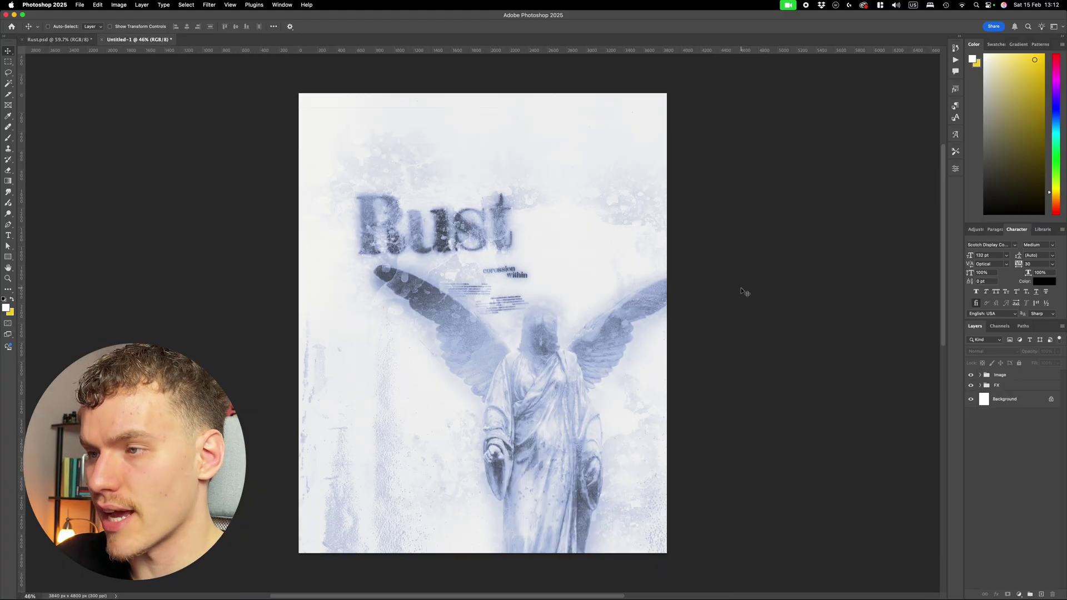
key("super+0")
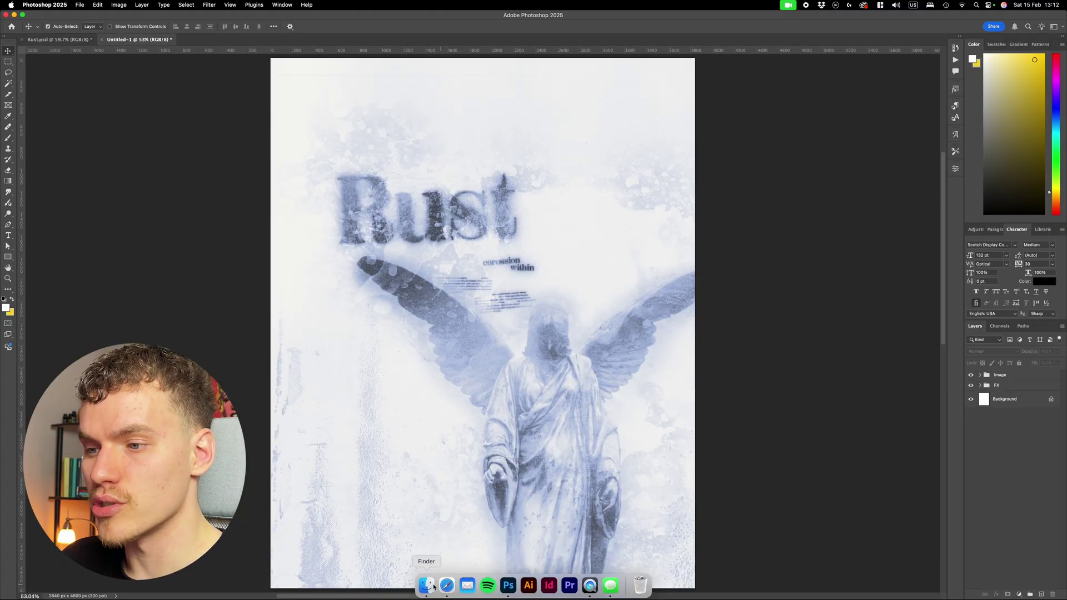
Preview DESIGN-SYNDROME-DOODLE-AI-3.png in the Assets folder in Finder and place it full width on the Untitled-1 poster in Photoshop.
left_click(436, 584)
left_click(301, 260)
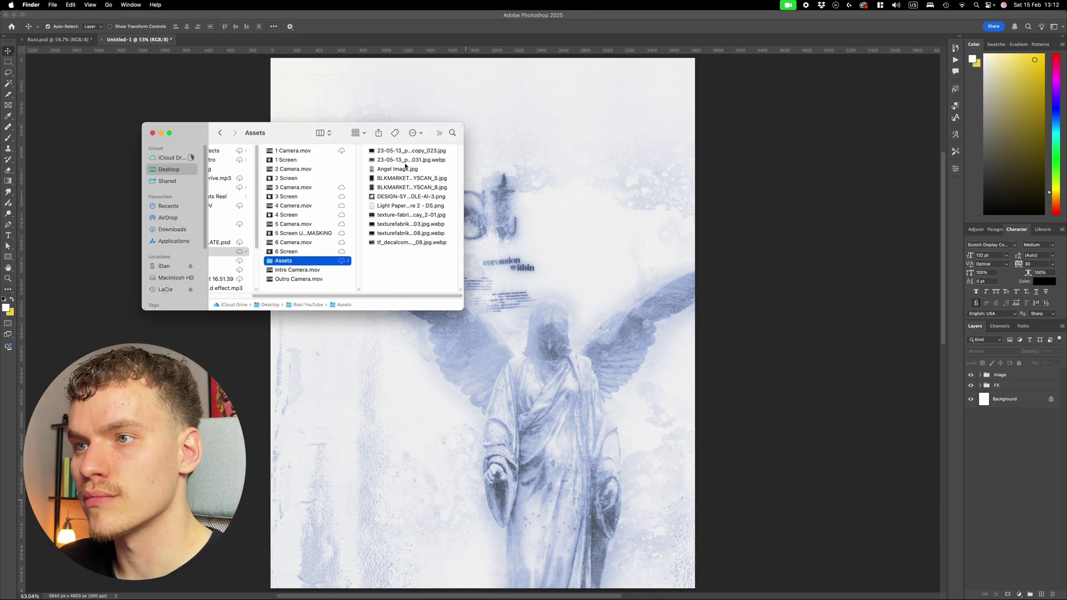
left_click(404, 196)
key("space")
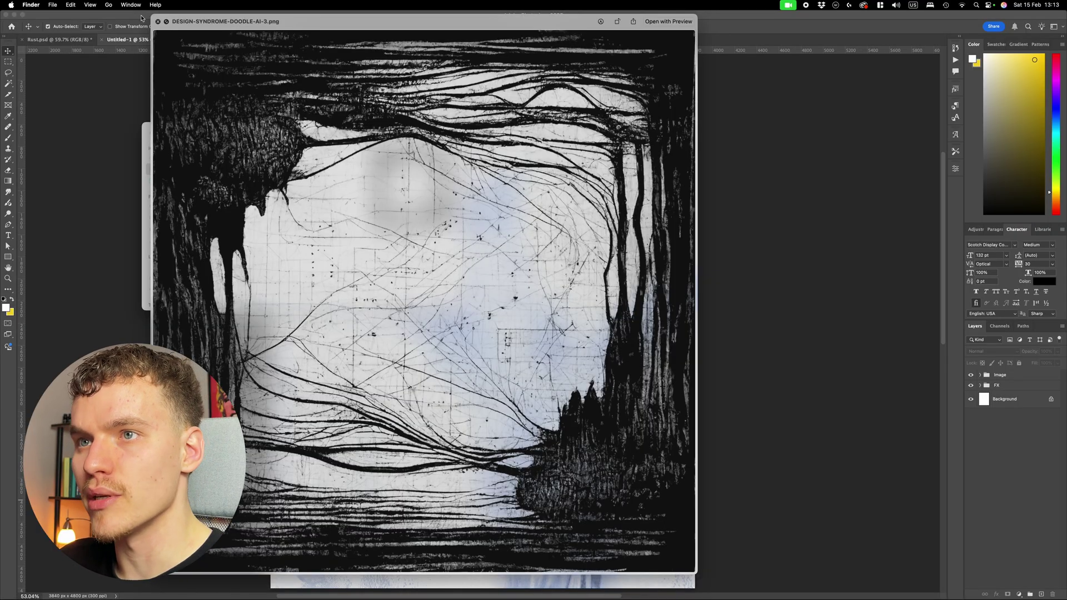
key("space")
left_click_drag(328, 200, 539, 311)
key("Return")
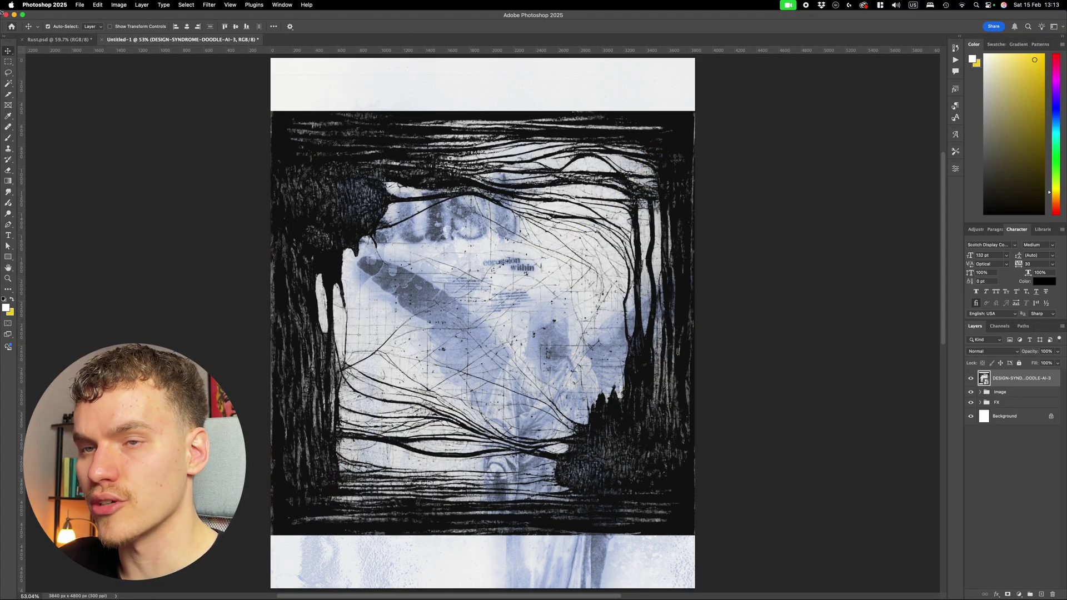
Lasso a rounded area of fine lines in the middle of the doodle and mask the layer to that selection.
left_click(9, 74)
mouse_move(478, 225)
left_mouse_down()
mouse_move(373, 271)
mouse_move(363, 290)
mouse_move(372, 338)
mouse_move(615, 308)
mouse_move(582, 271)
mouse_move(487, 234)
left_mouse_up()
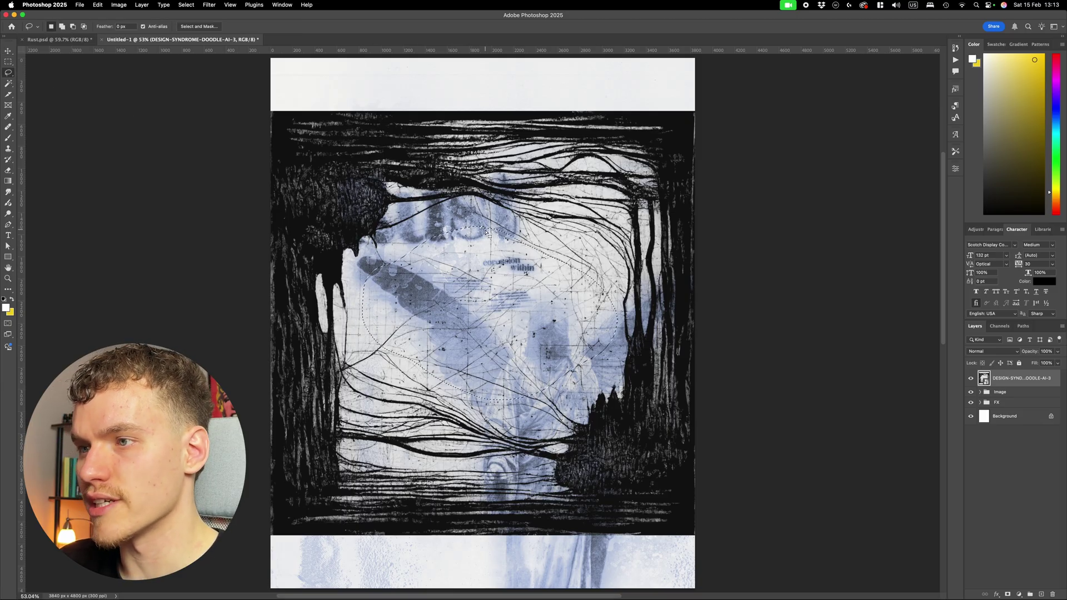
left_click(1010, 594)
key("v")
Duplicate the masked doodle layer, hide the copy, and move the original beneath Angel Image in the Image group.
left_click(984, 378)
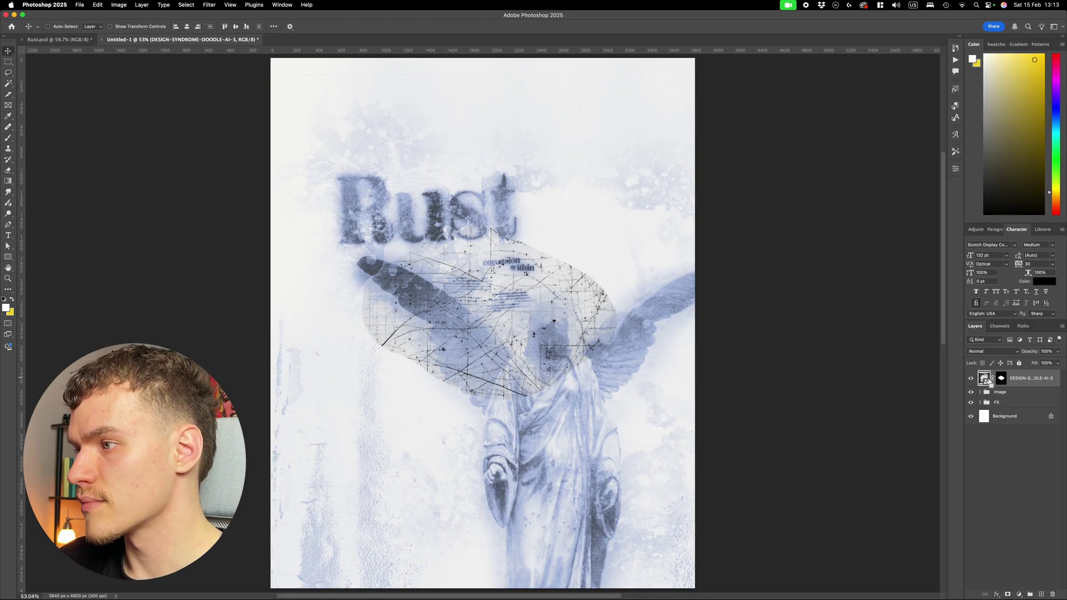
key("super+j")
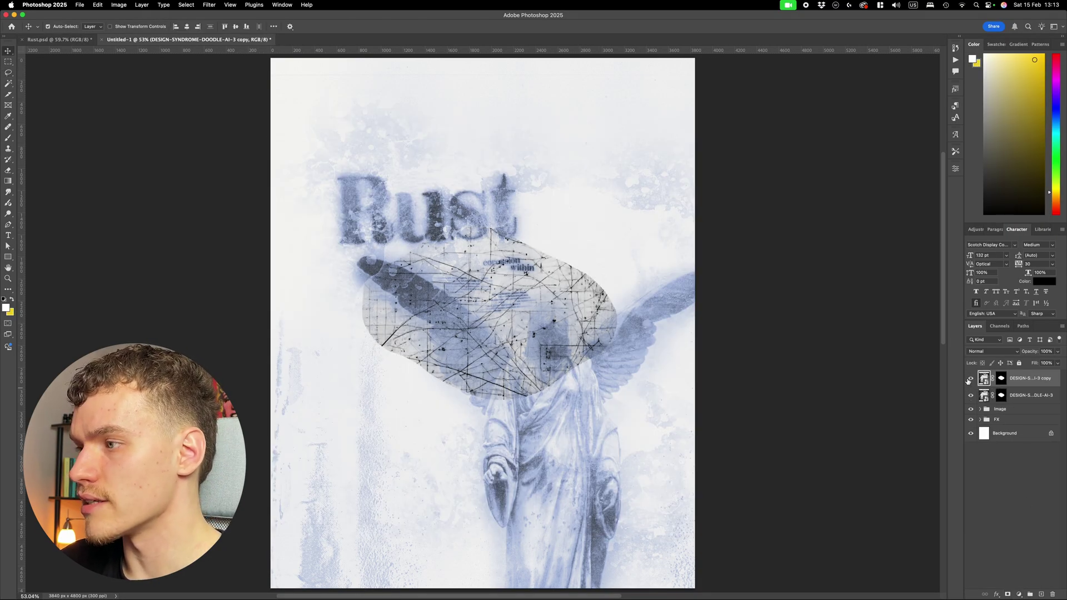
left_click(971, 378)
left_click(980, 409)
left_click_drag(1030, 396, 1036, 557)
Enlarge the masked doodle and position it beside the Rust title, above the angel's right-hand wing and running off the page edge.
key("super+t")
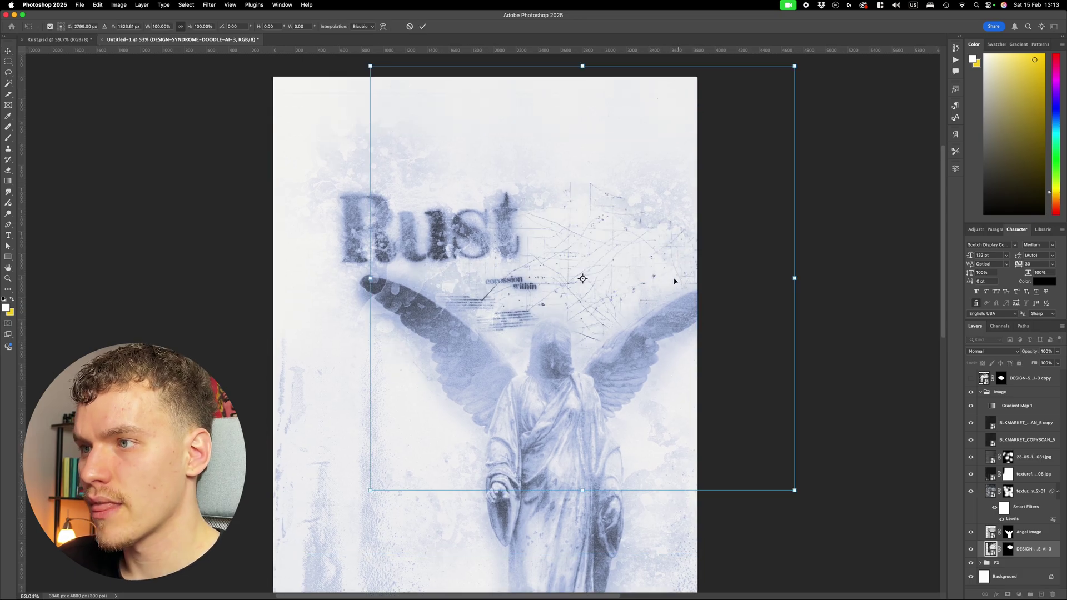
left_click_drag(676, 281, 697, 225)
left_click_drag(816, 224, 885, 228)
left_click_drag(754, 226, 766, 257)
key("Return")
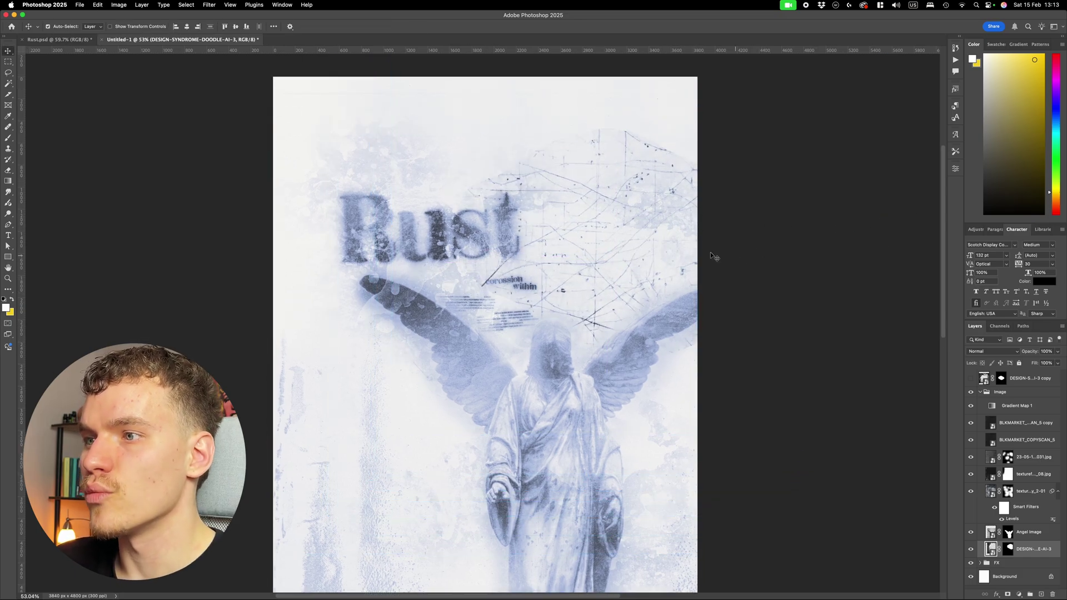
Inspect the doodle lines up close and compare them with the line texture in Rust.psd.
scroll(584, 269, "up", 5)
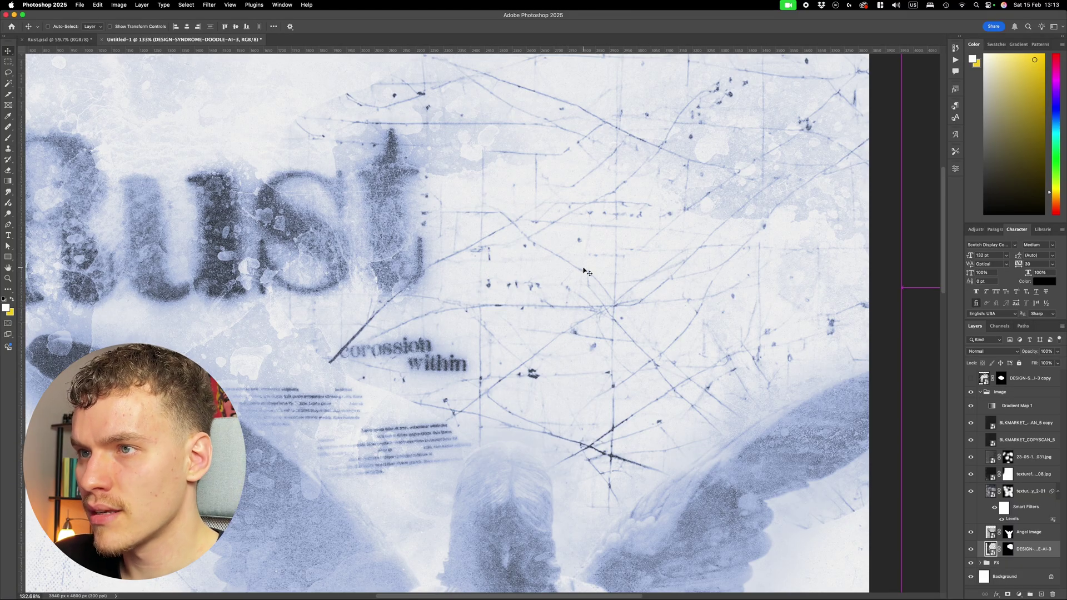
key("super+0")
key("ctrl+Tab")
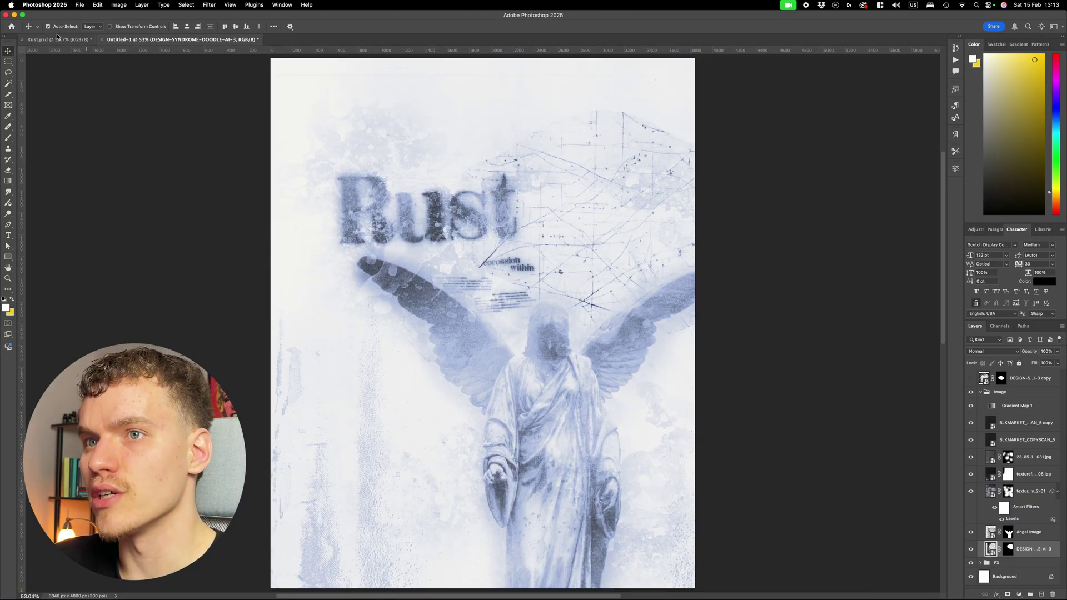
scroll(570, 183, "up", 5)
scroll(578, 184, "down", 3)
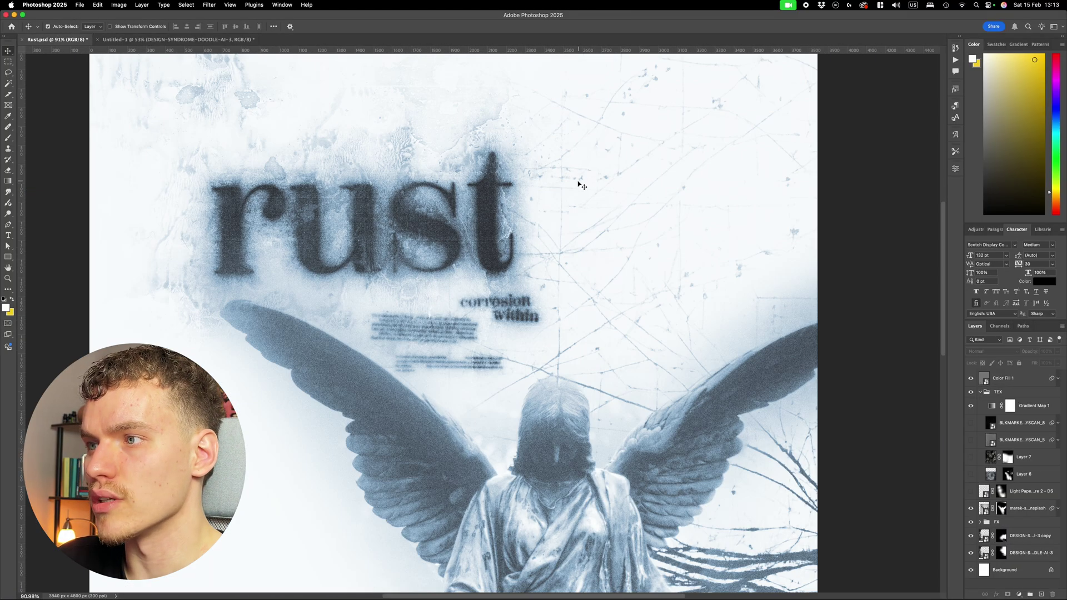
key("ctrl+Tab")
Keep the DESIGN-SYNDROME-DOODLE-AI-3 layer's blend mode at Normal and set its opacity to 60%.
left_click(987, 352)
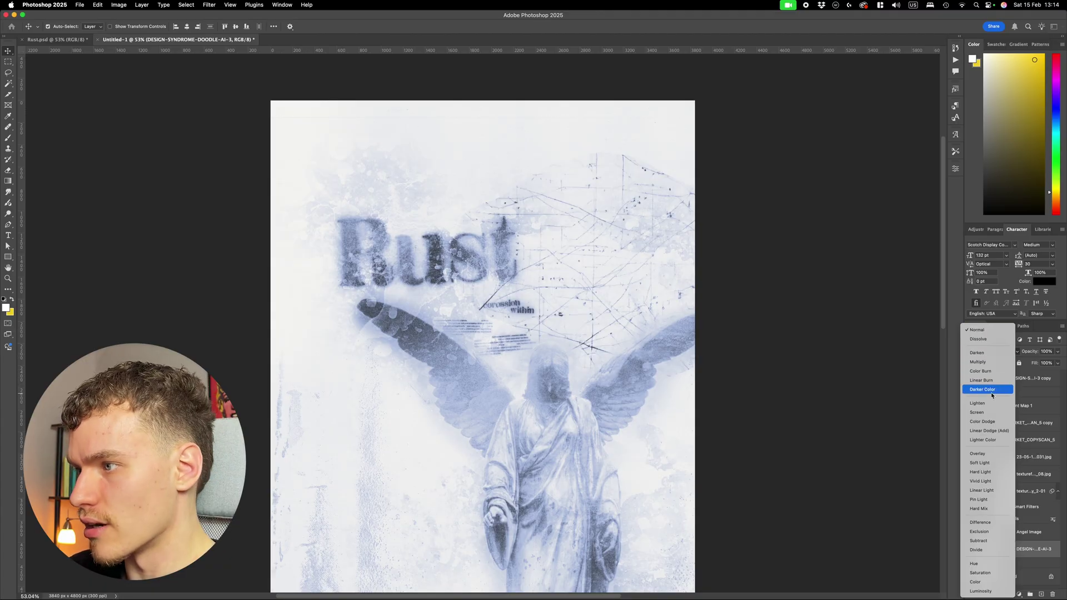
left_click(995, 332)
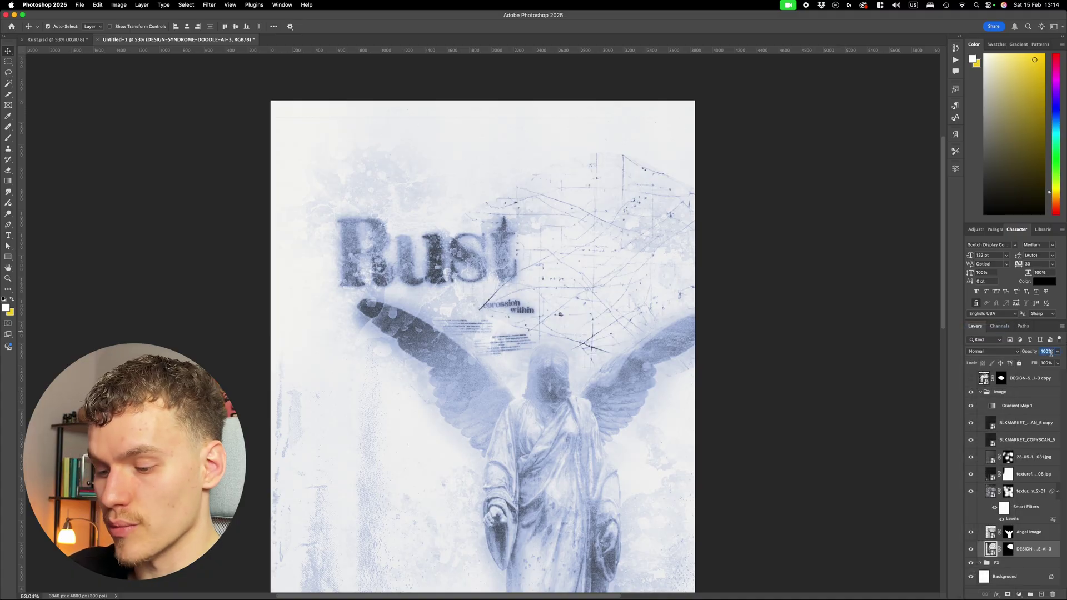
type("60")
key("BackSpace")
key("BackSpace")
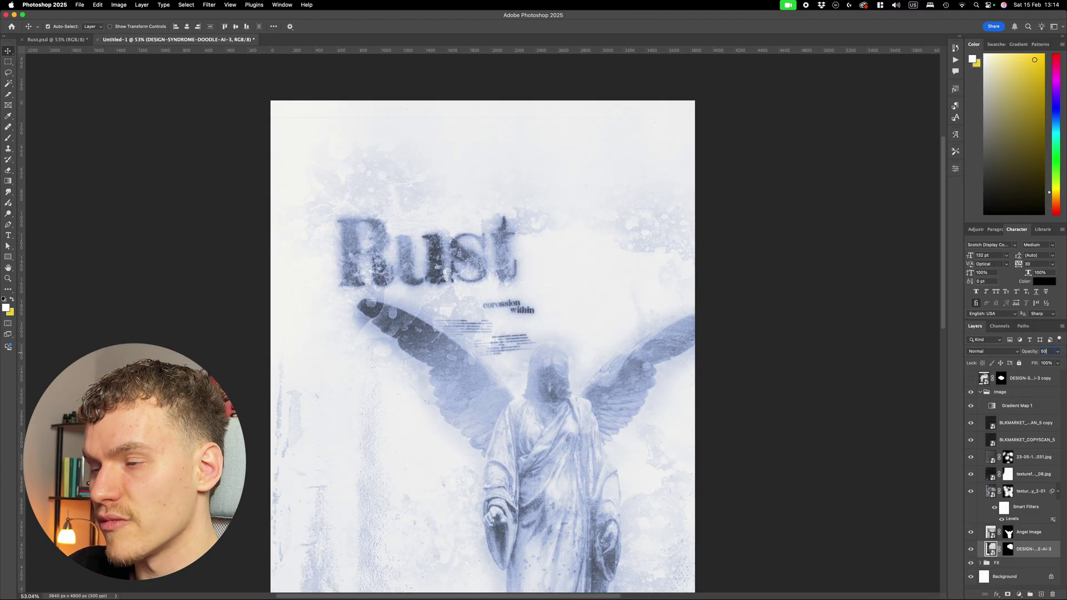
type("50")
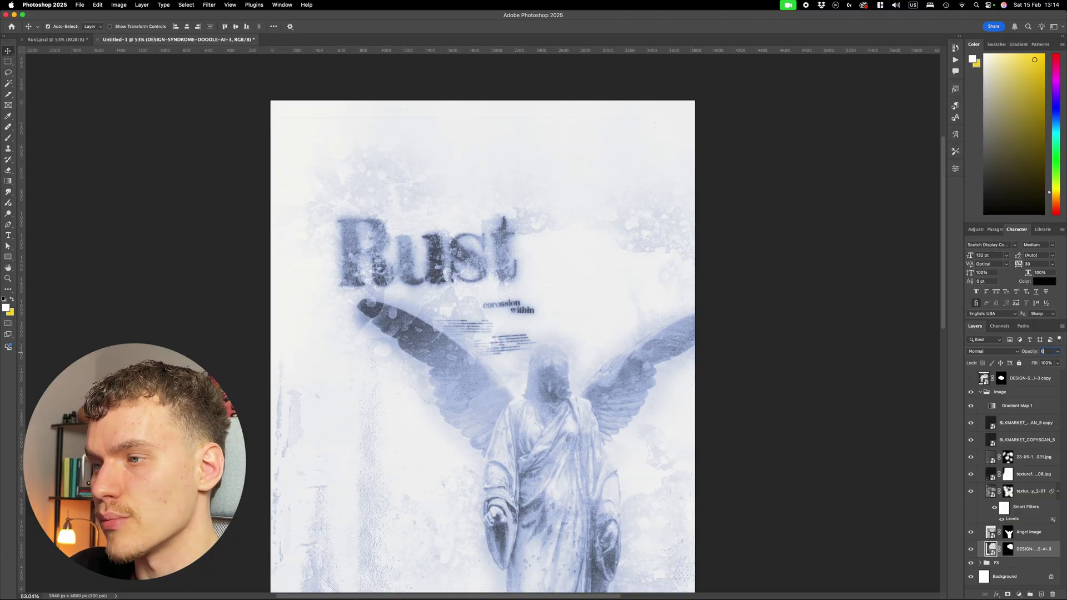
key("BackSpace")
type("60")
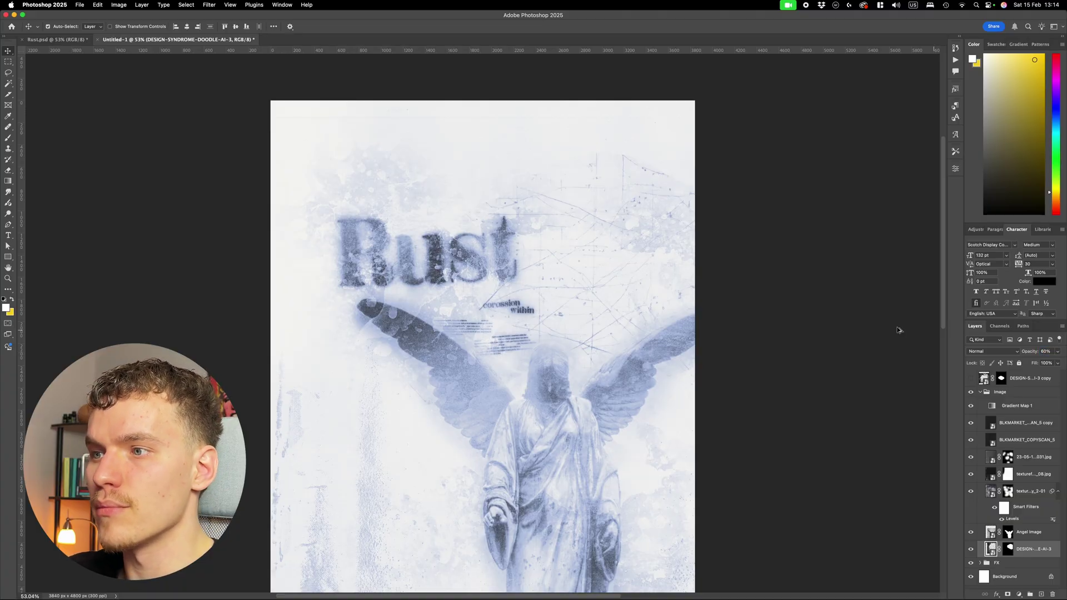
Scale the doodle layer up further and reposition it so its lines fill the poster's upper-right area.
scroll(556, 365, "up", 2)
scroll(558, 365, "up", 1)
scroll(560, 365, "right", 1)
left_click_drag(741, 313, 770, 312)
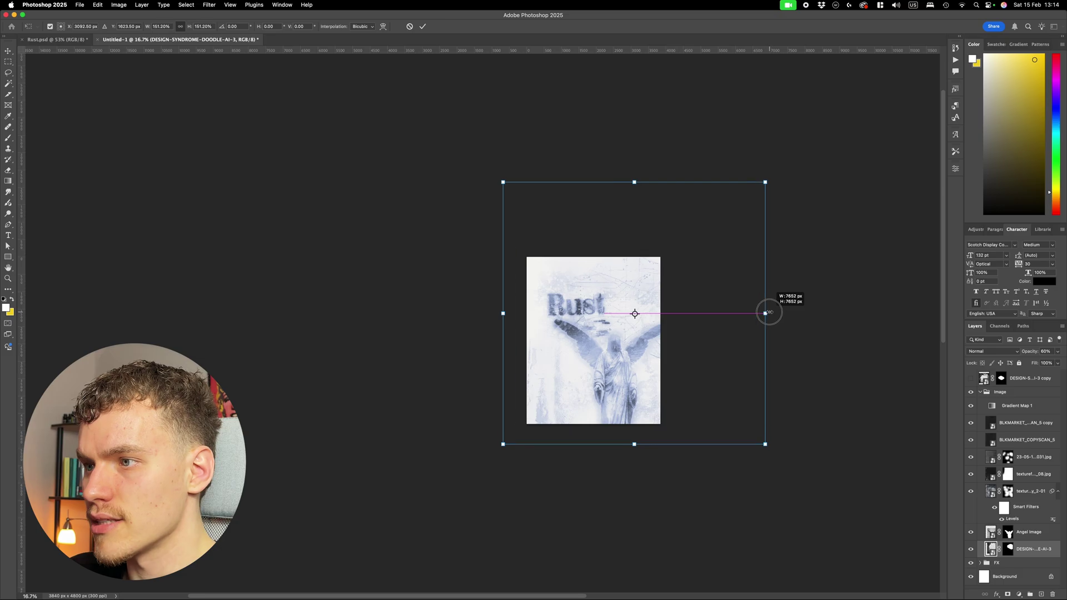
scroll(630, 309, "up", 6)
left_click_drag(688, 322, 761, 315)
mouse_move(736, 321)
left_mouse_down()
mouse_move(740, 312)
mouse_move(733, 326)
left_mouse_up()
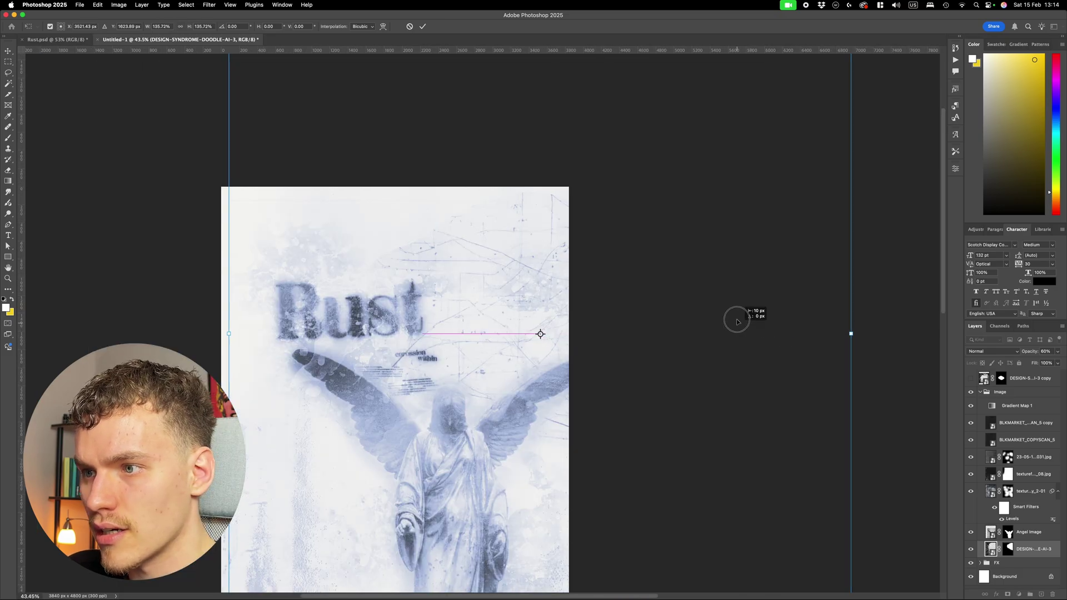
left_click_drag(486, 372, 485, 382)
key("Return")
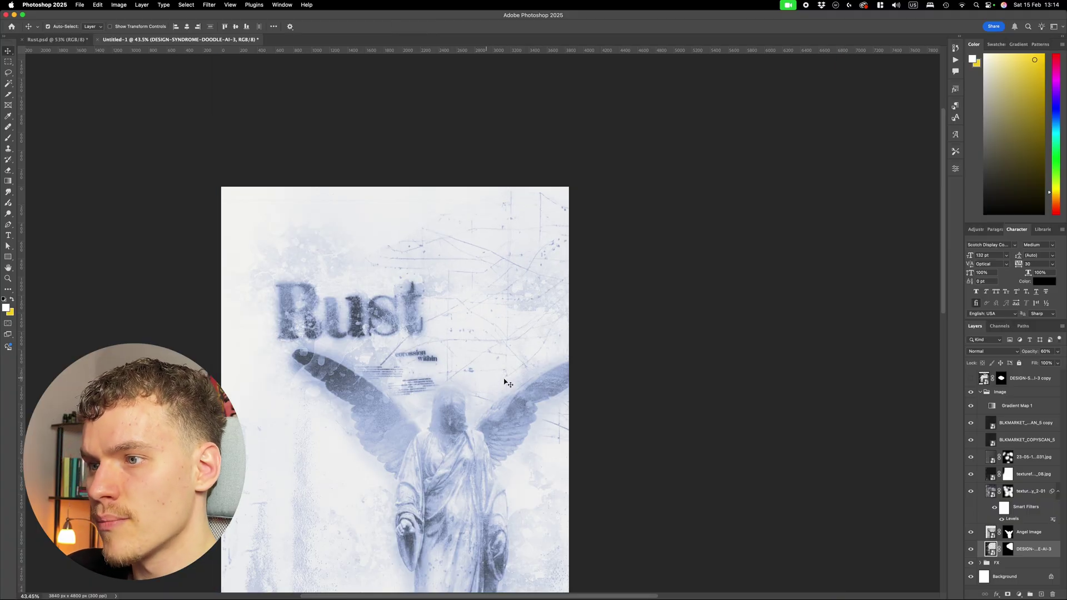
Paint on the doodle layer's mask with a large soft brush of about 2100 px to fade the lines around the upper-right corner.
scroll(429, 369, "up", 2)
left_click(1008, 548)
key("d")
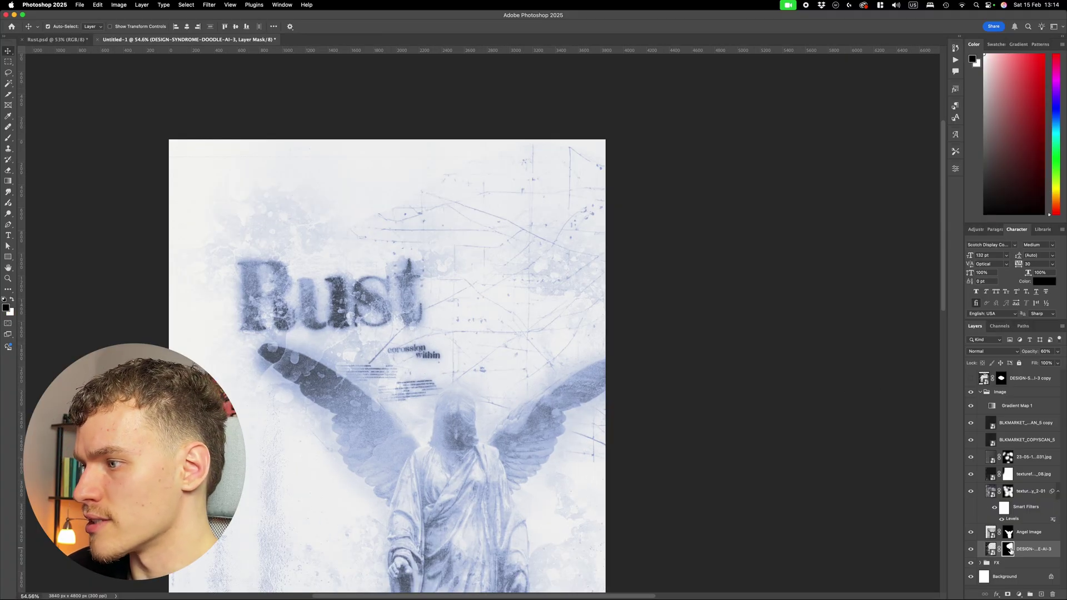
key("b")
key("bracketright")
key("bracketright")
key("bracketright")
key("bracketright")
key("bracketright")
key("bracketright")
key("bracketright")
key("bracketright")
key("bracketright")
key("bracketright")
key("bracketright")
key("bracketright")
key("bracketright")
key("bracketright")
key("bracketright")
key("bracketright")
key("bracketright")
key("bracketright")
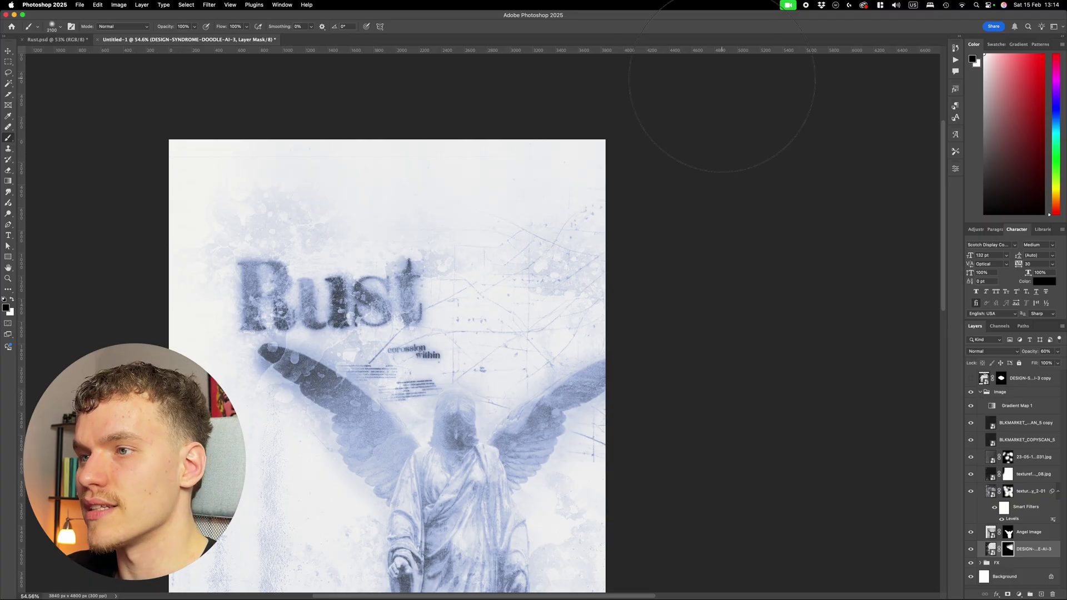
key("x")
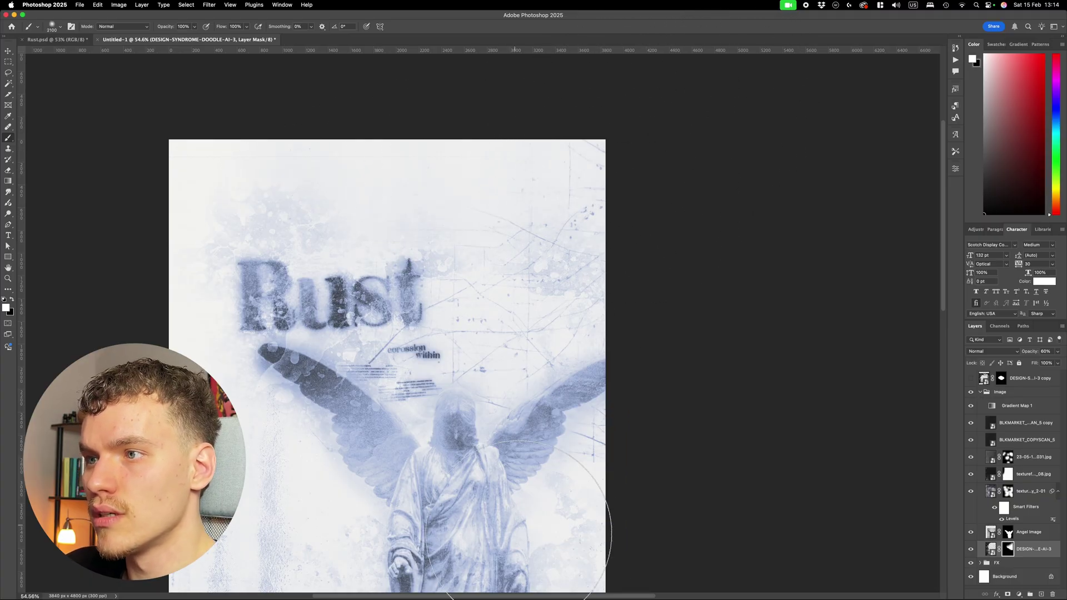
key("x")
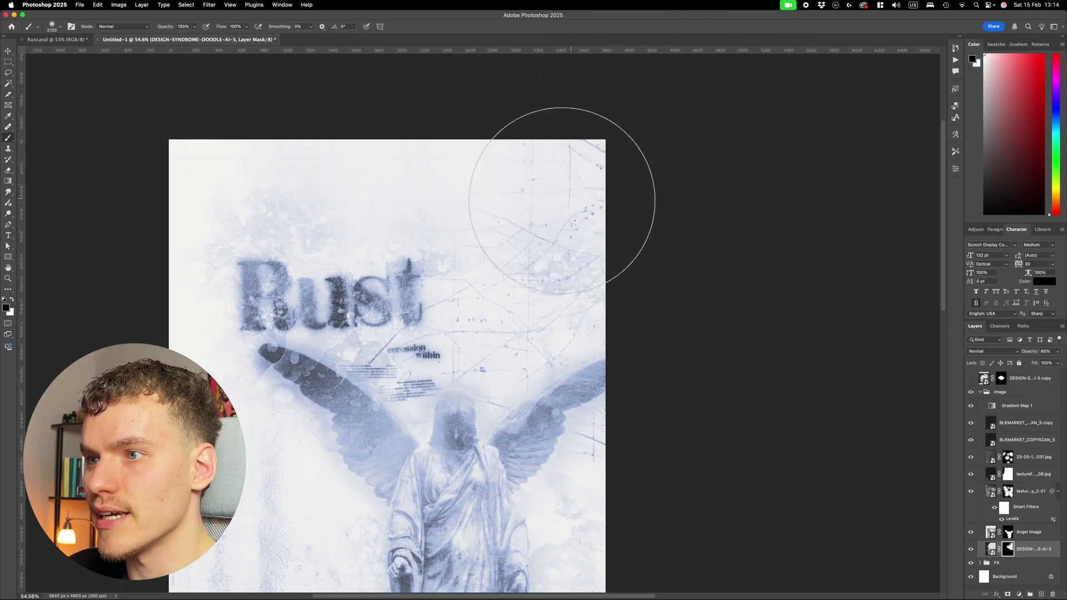
Examine the faded doodle lines up close in the upper-right area and their effect on the whole poster.
scroll(457, 214, "up", 5)
scroll(509, 203, "down", 5)
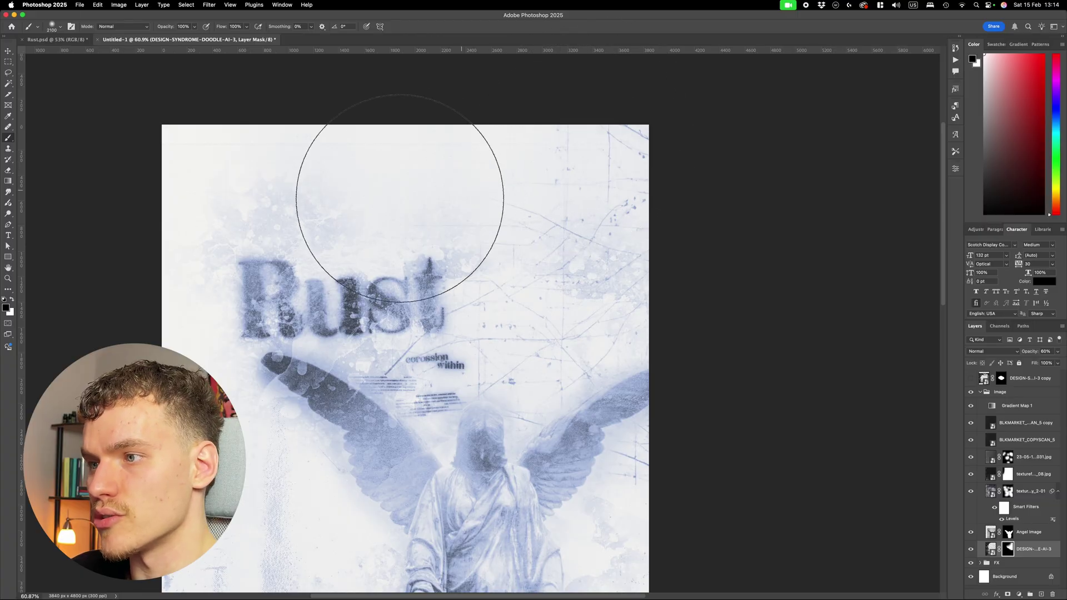
scroll(571, 122, "up", 2)
scroll(571, 122, "up", 4)
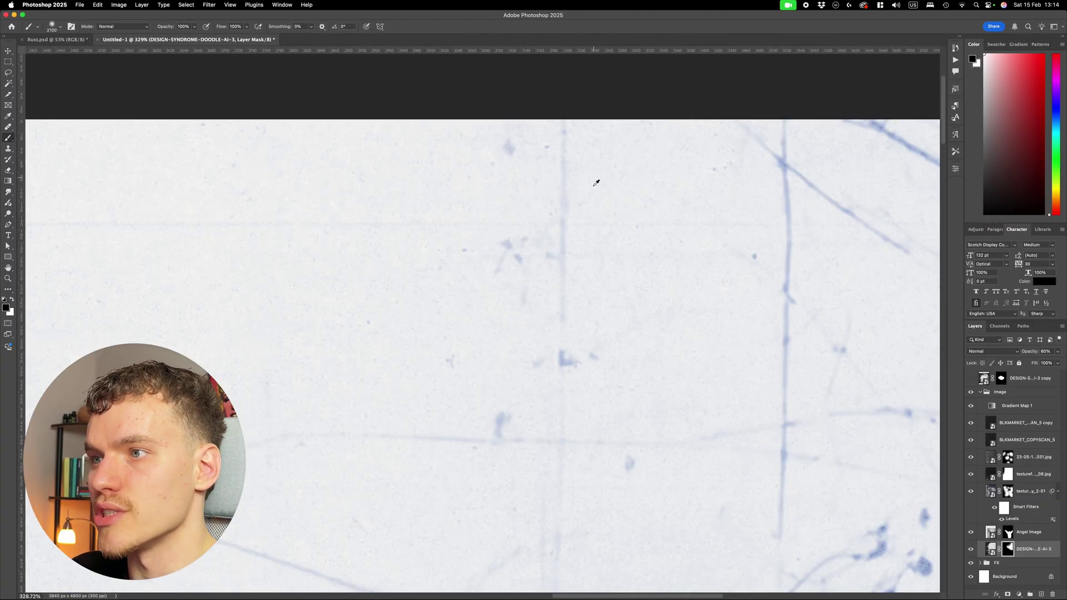
scroll(595, 178, "down", 2)
scroll(614, 290, "down", 2)
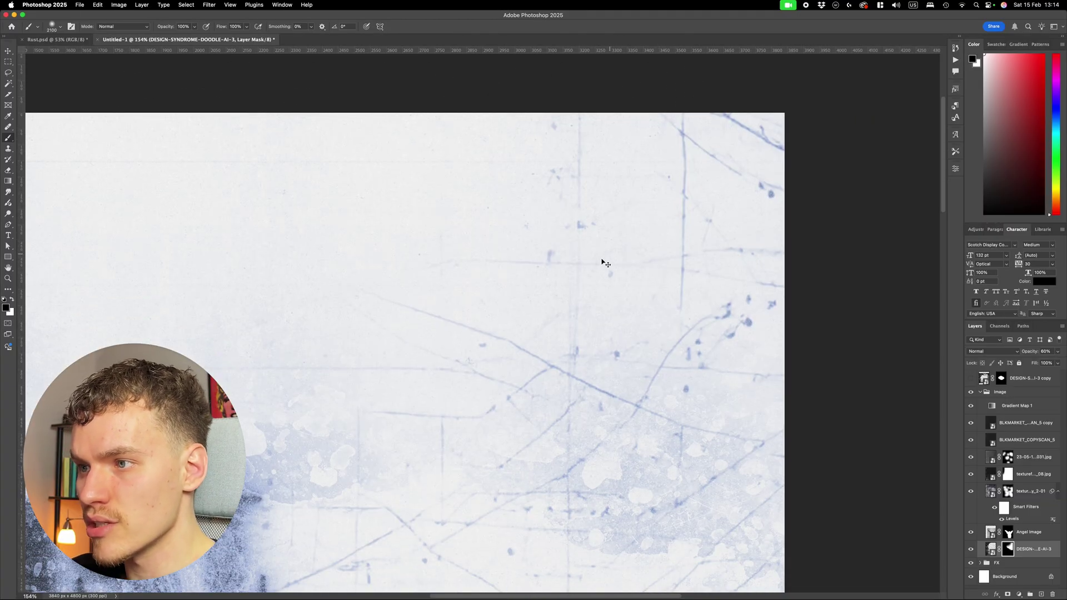
key("v")
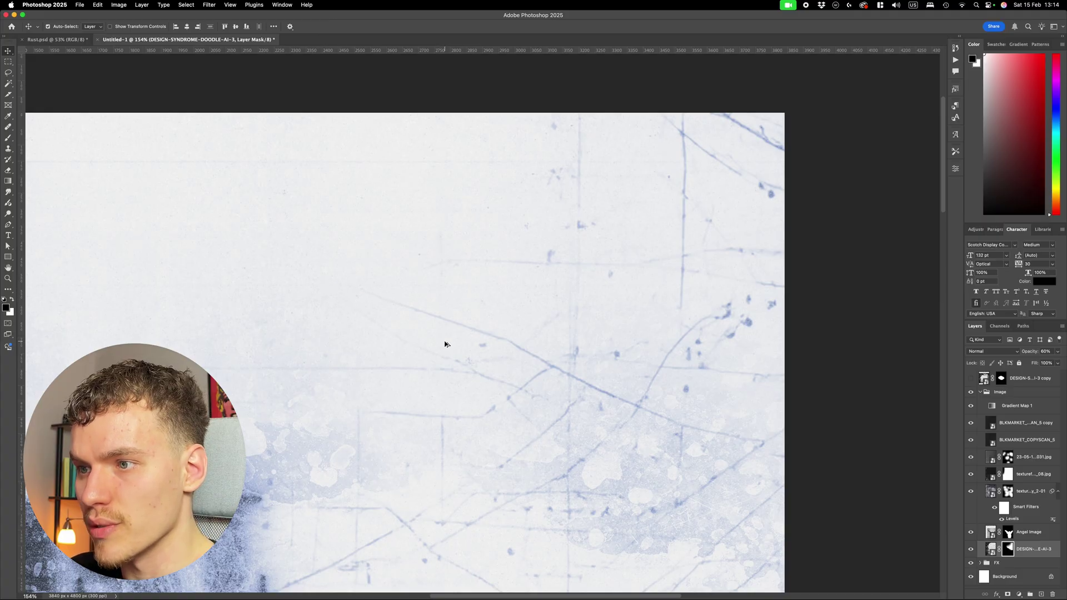
scroll(445, 344, "down", 4)
scroll(478, 353, "up", 3)
scroll(556, 406, "down", 4)
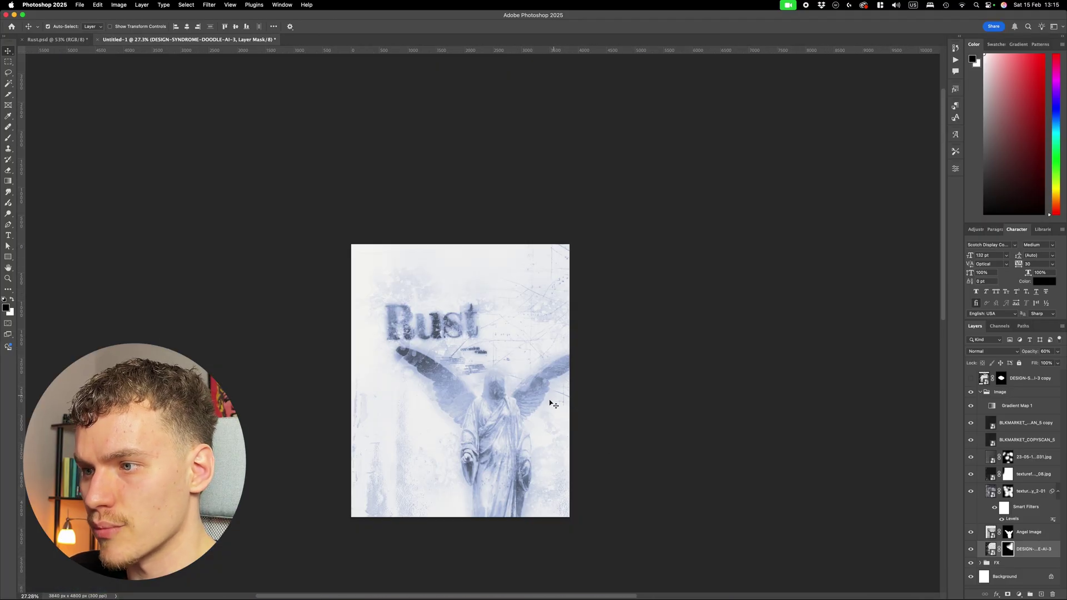
Paint out the doodle lines below the angel's right-hand wing on the DESIGN-SYNDROME-DOODLE-AI-3 mask with an 800 px soft brush.
scroll(554, 404, "up", 4)
key("b")
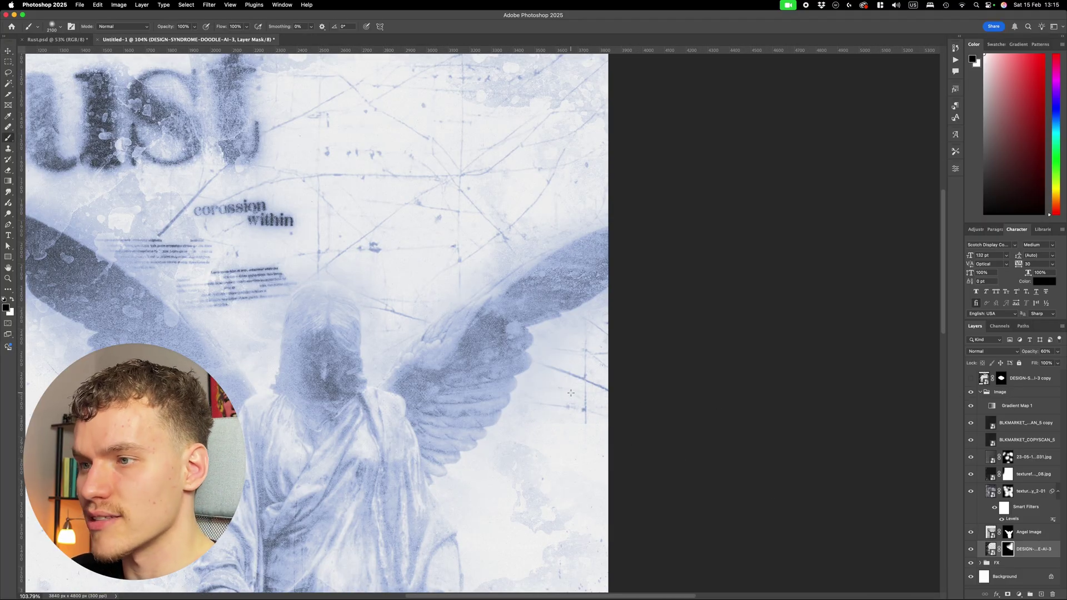
key("bracketleft")
key("bracketleft")
key("bracketleft")
key("bracketleft")
key("bracketleft")
key("bracketleft")
key("bracketleft")
key("bracketleft")
key("bracketleft")
key("bracketleft")
key("bracketleft")
key("bracketleft")
key("bracketleft")
key("bracketleft")
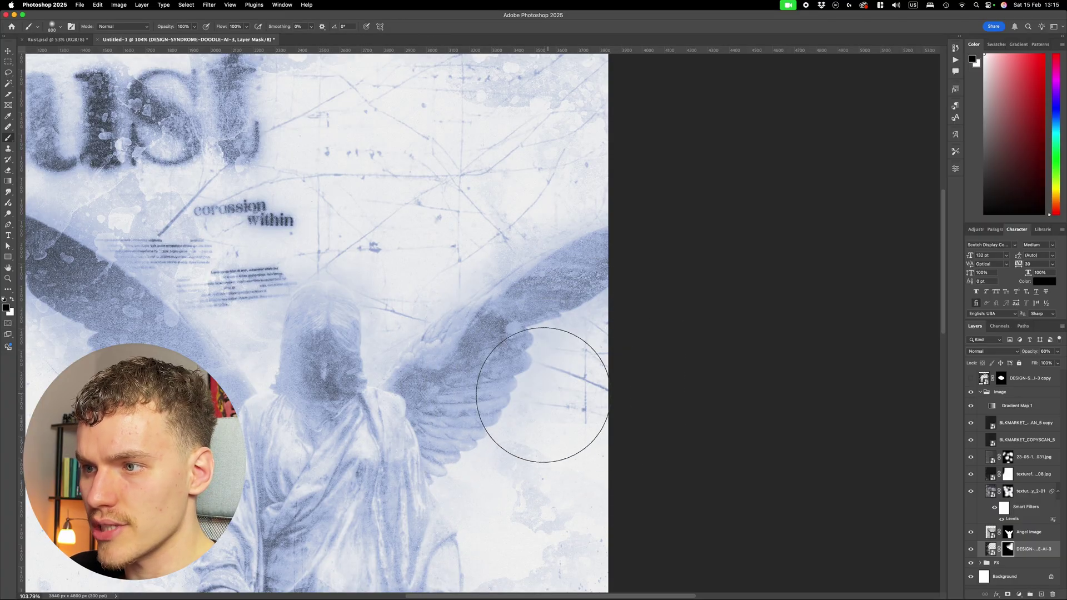
scroll(556, 368, "down", 2)
scroll(262, 298, "up", 2)
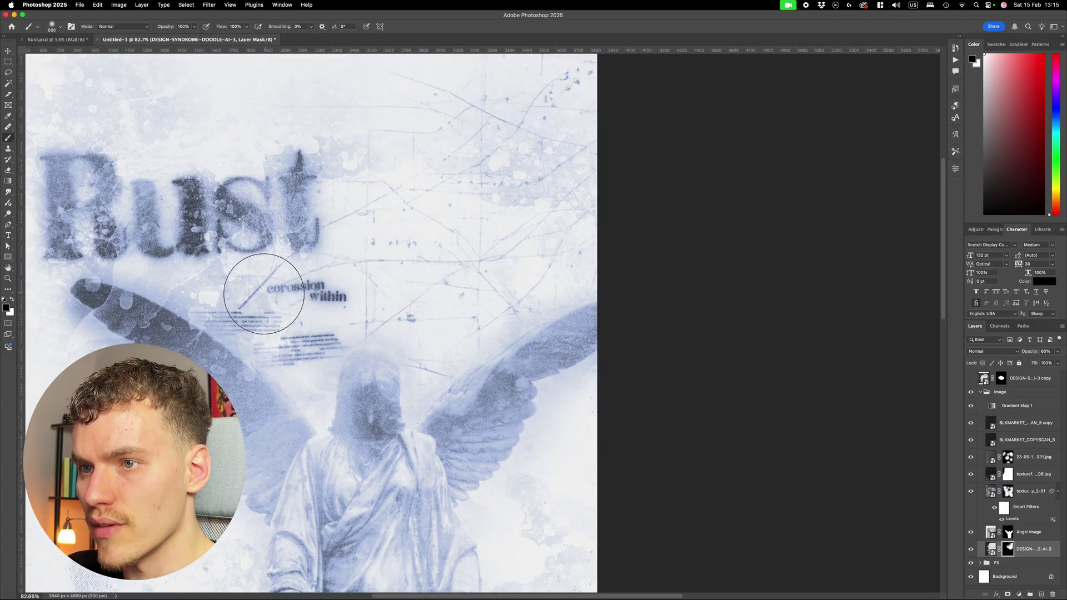
Reveal more doodle lines around the "corossion within" text and beside the angel's head by painting white on the mask.
key("x")
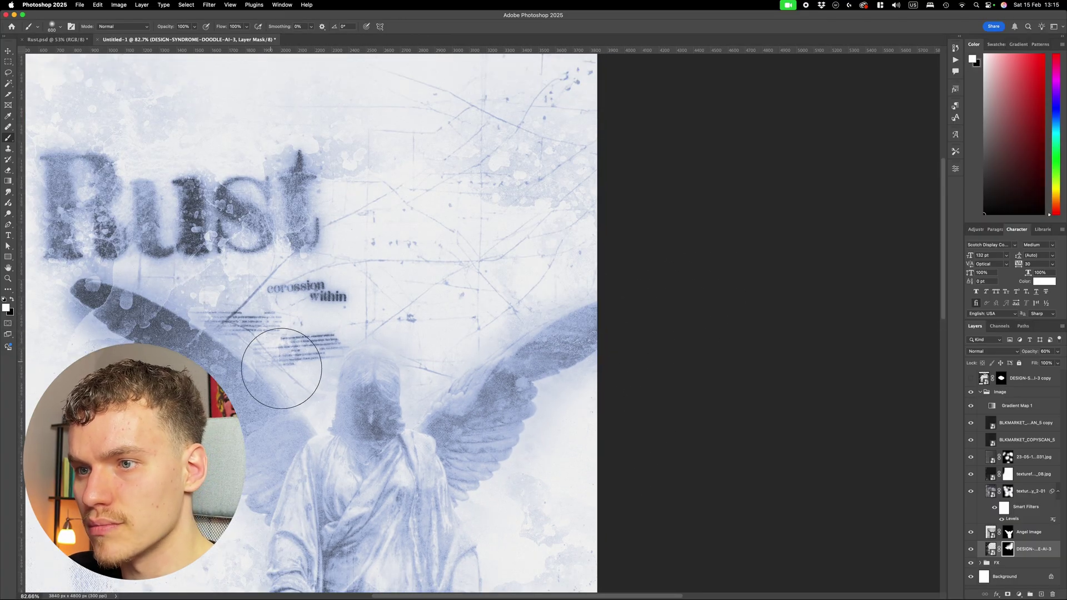
scroll(286, 351, "up", 1)
scroll(280, 338, "left", 3)
scroll(334, 328, "up", 5)
scroll(333, 328, "down", 4)
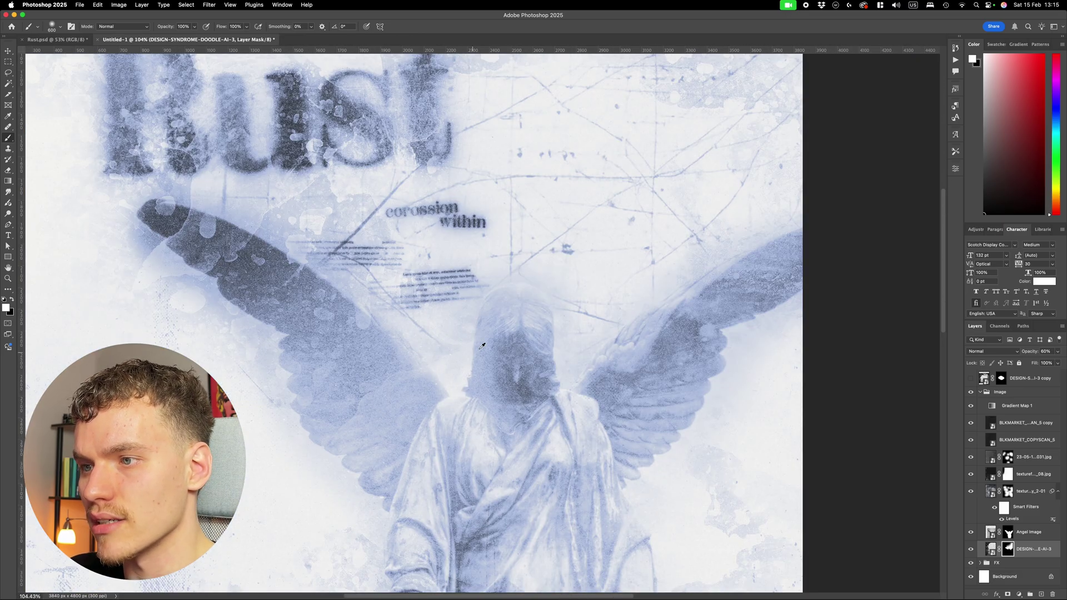
scroll(478, 334, "down", 5)
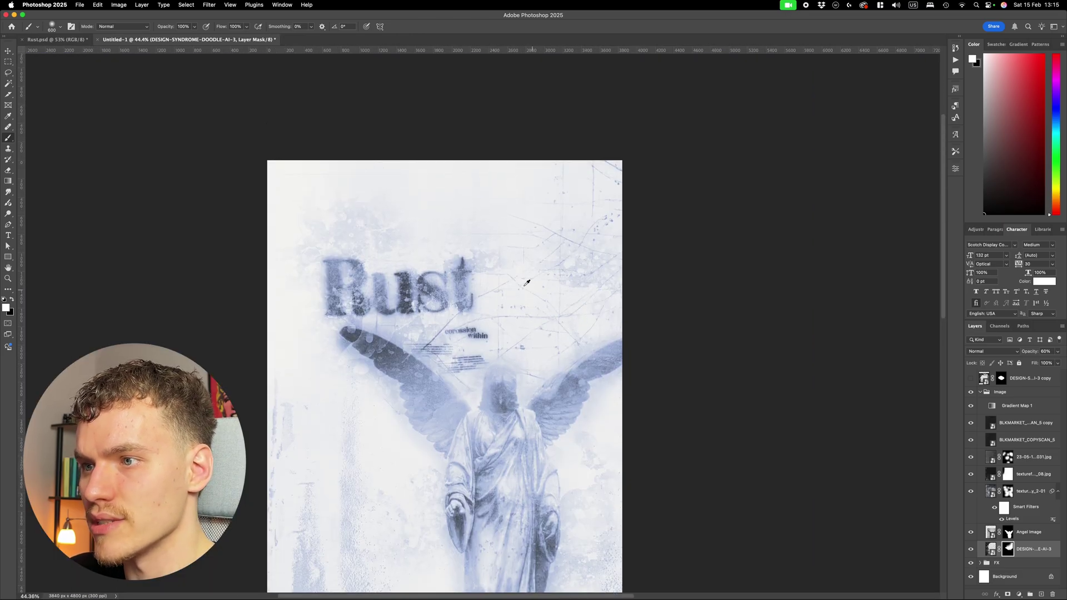
Touch up the doodle mask in black above and beside the Rust title, then deselect the layer.
scroll(505, 210, "up", 4)
key("x")
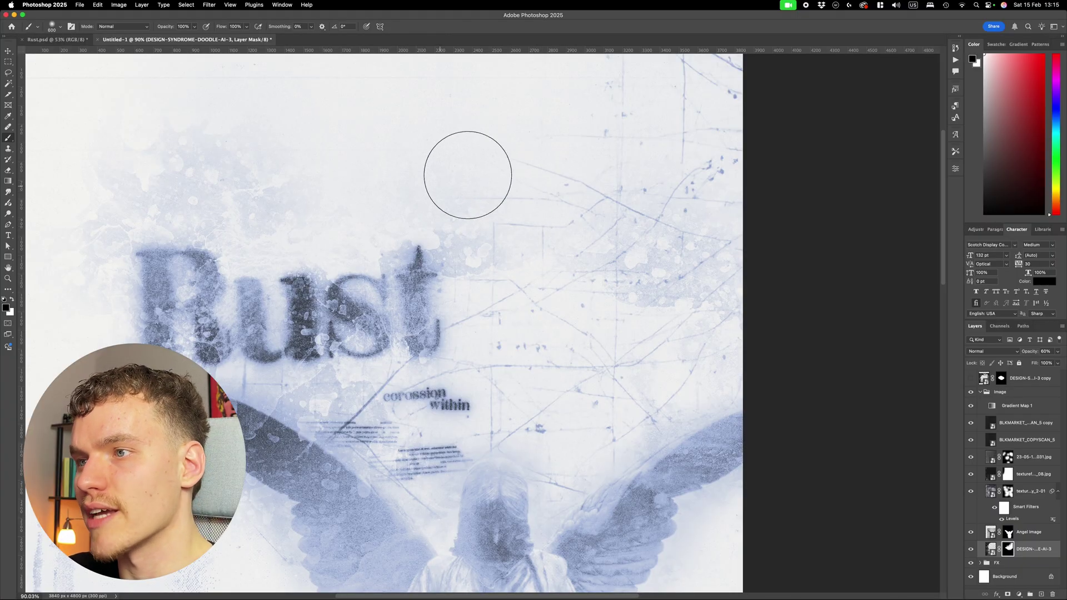
key("v")
left_click(804, 242)
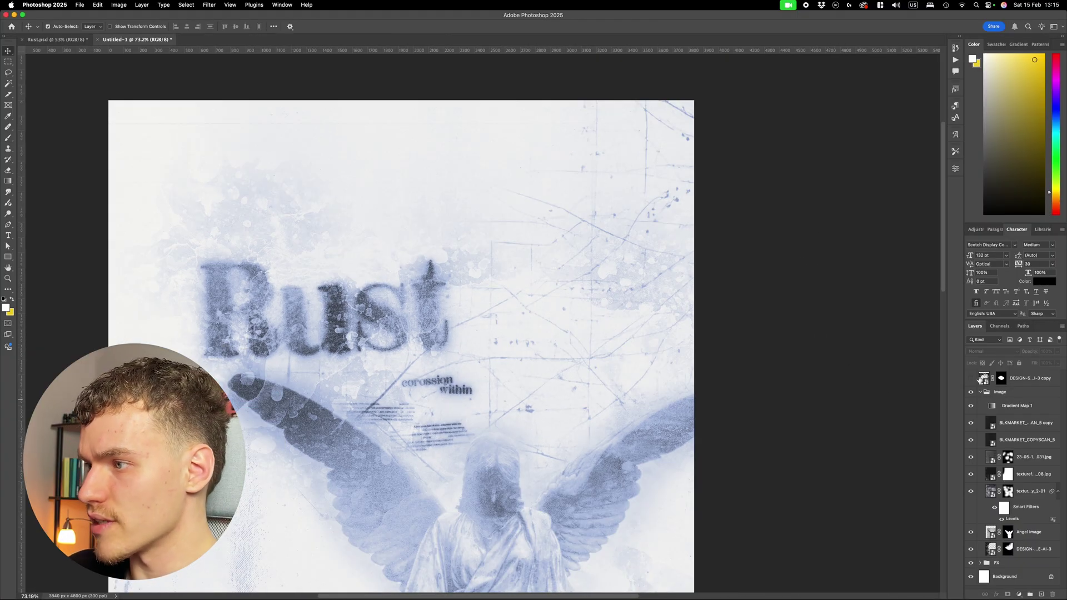
Show the DESIGN-SYNDROME-DOODLE-AI-3 copy layer, invert its mask and move it to the poster's lower-right area.
left_click(971, 378)
scroll(728, 383, "down", 2)
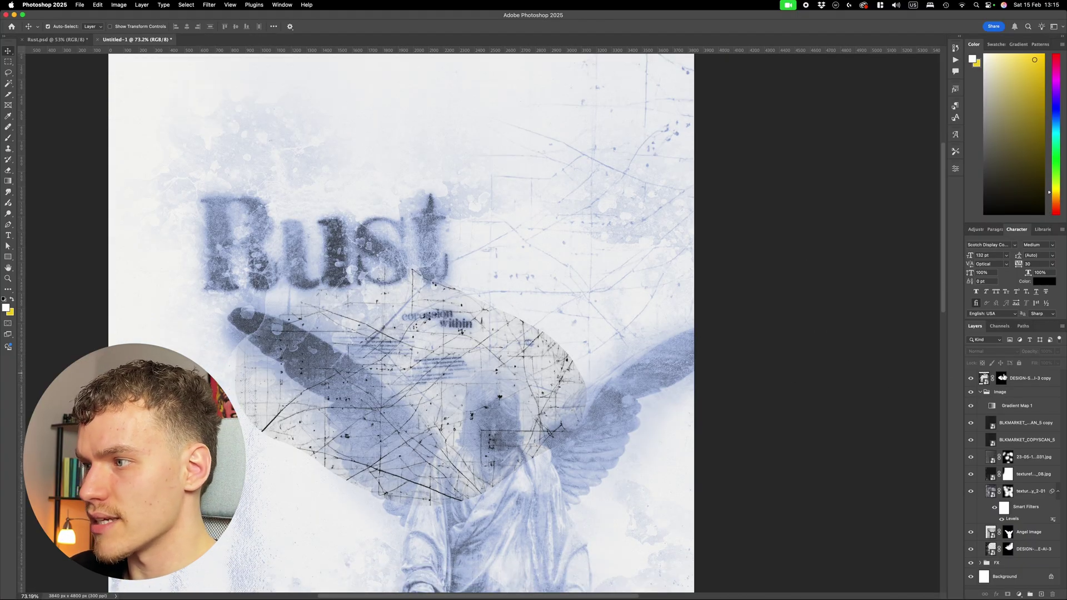
left_click(1001, 379)
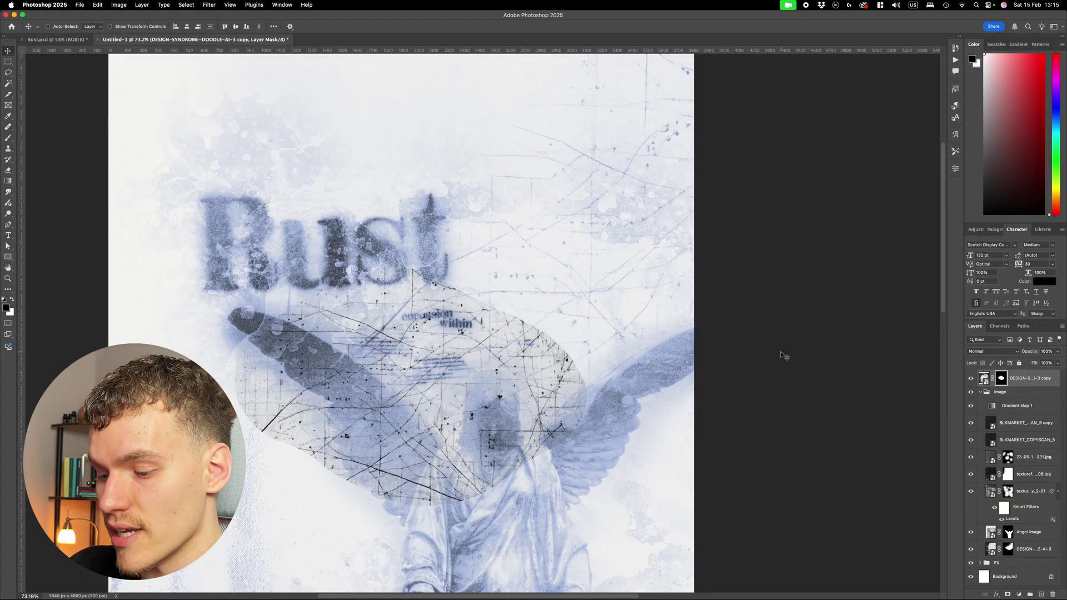
key("ctrl+i")
scroll(497, 212, "down", 1)
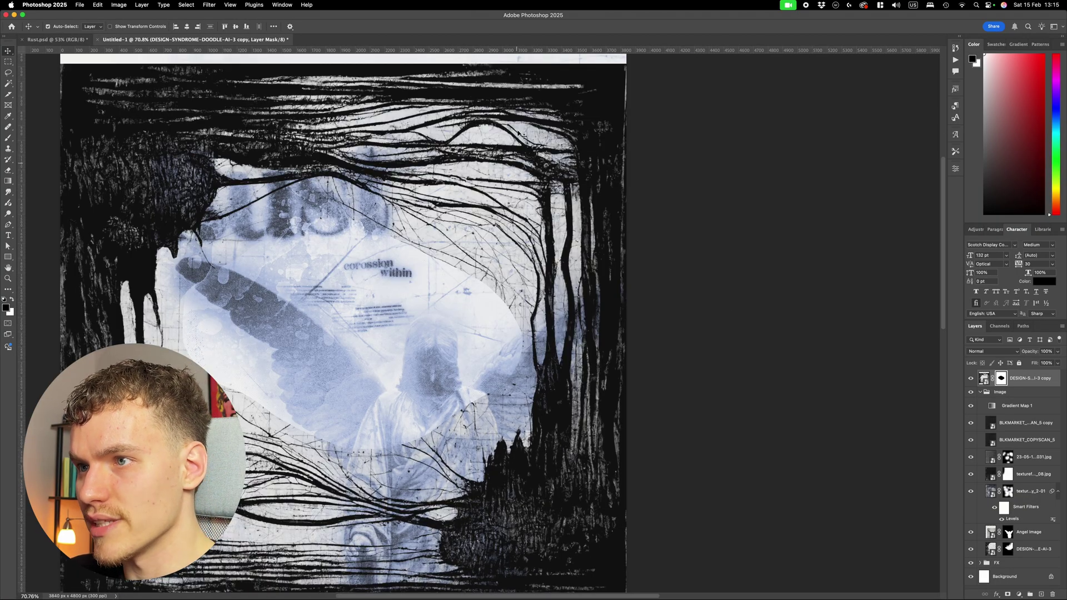
scroll(511, 165, "down", 2)
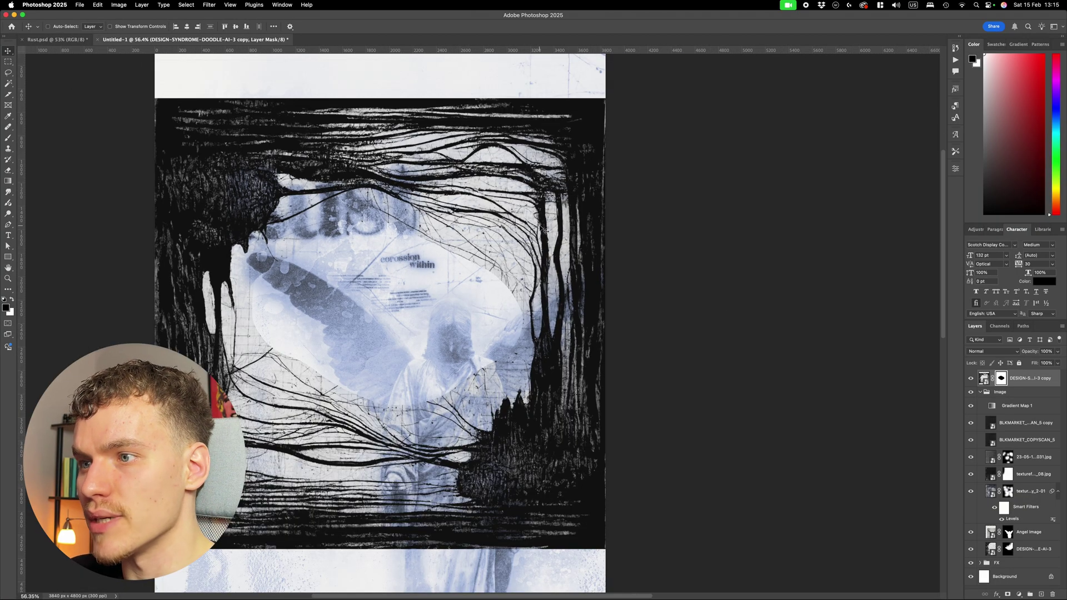
left_click_drag(511, 209, 678, 444)
Check Rust.psd for reference, then turn the doodle copy upside down, enlarge it and place its branches over the poster's lower part.
left_click(55, 39)
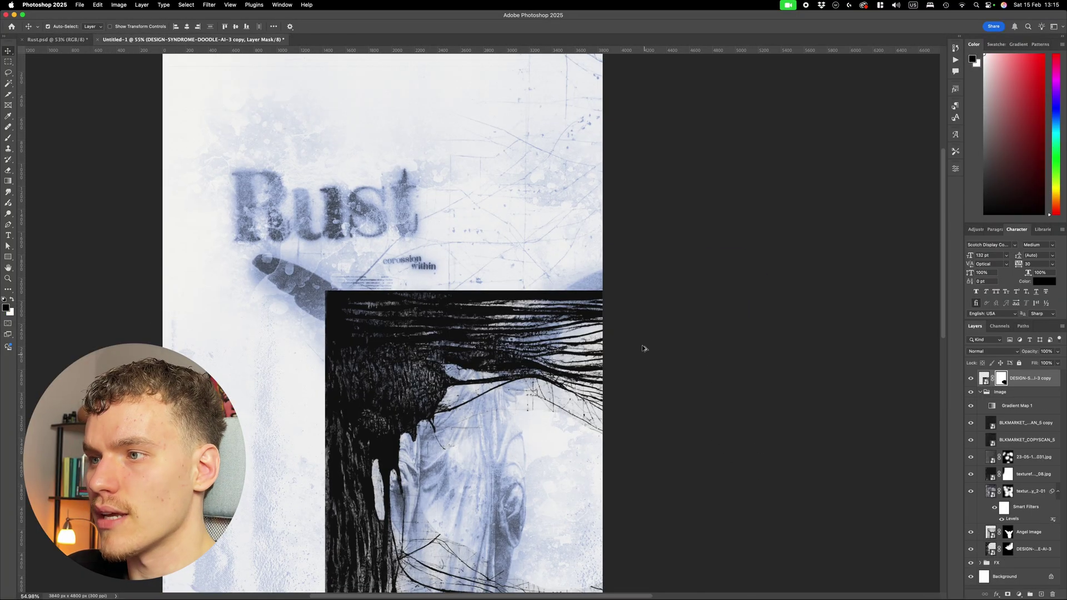
key("ctrl+t")
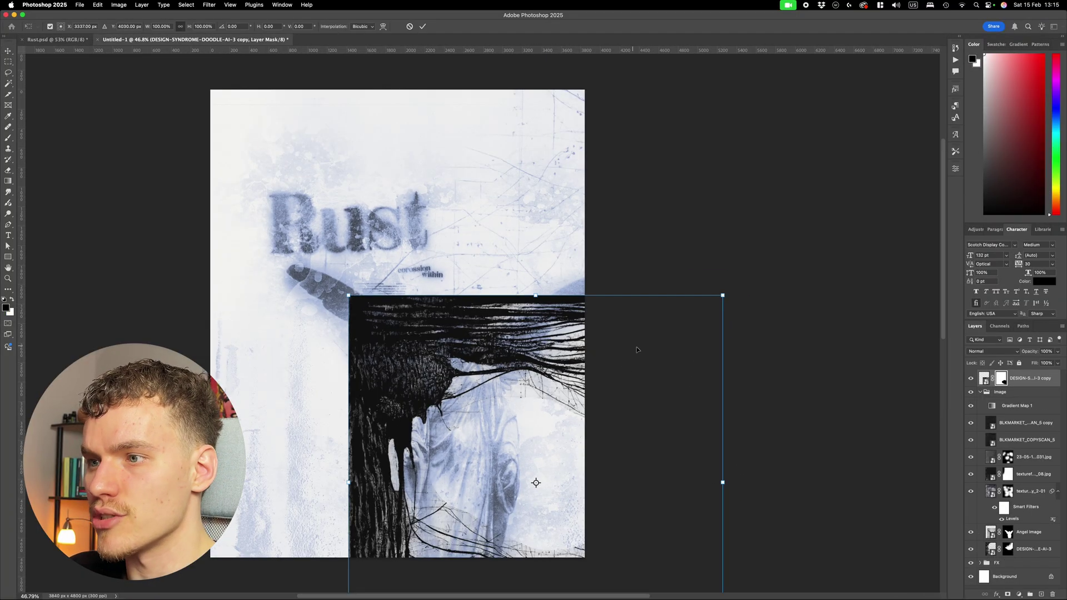
scroll(639, 350, "up", 3)
scroll(637, 351, "down", 5)
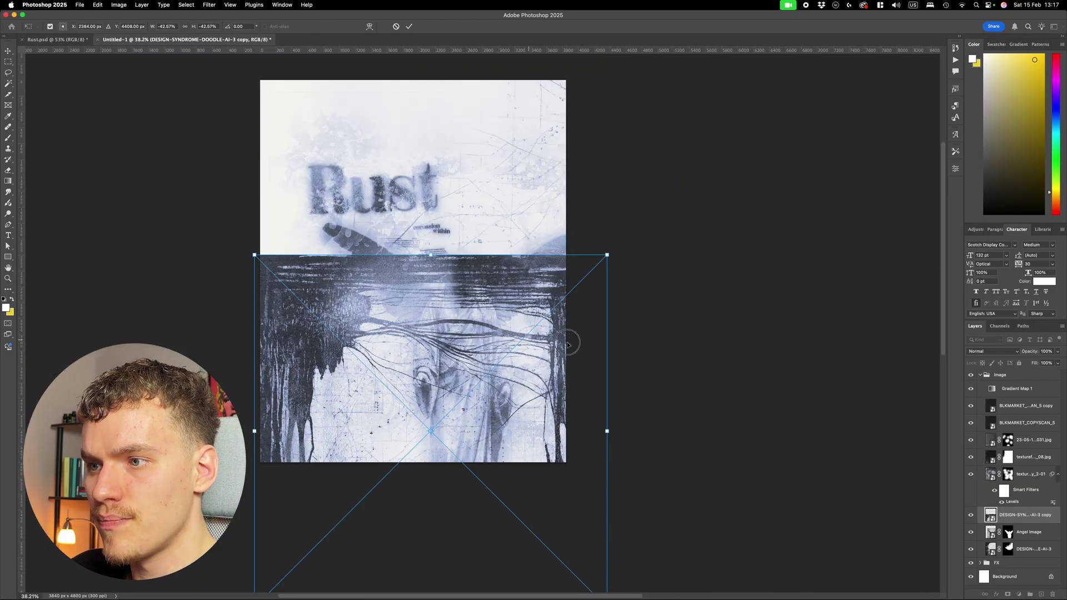
mouse_move(572, 342)
left_mouse_down()
mouse_move(619, 345)
mouse_move(582, 344)
left_mouse_up()
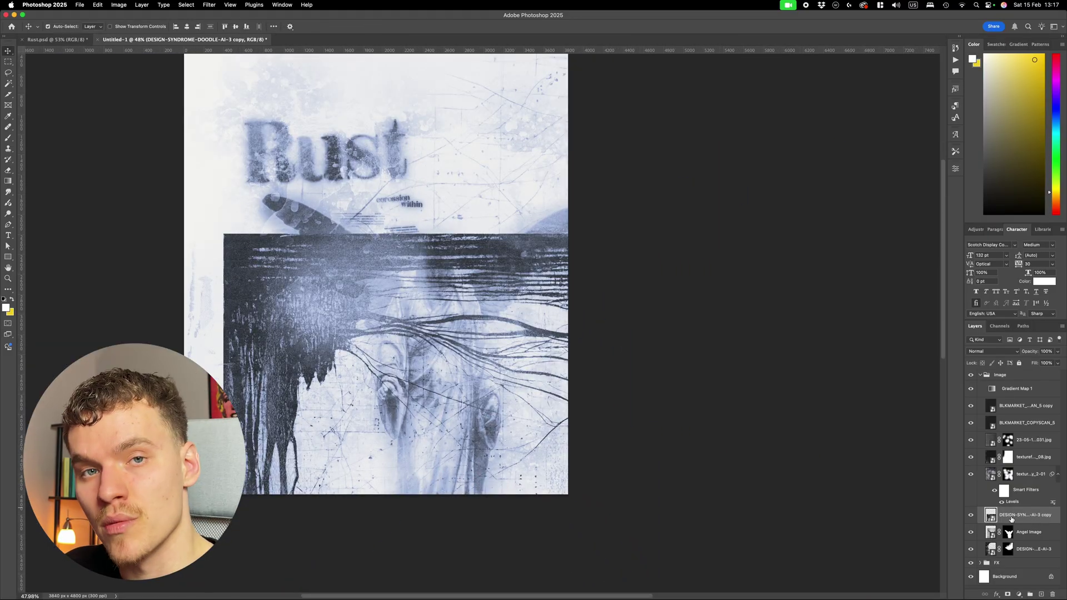
Try placing the doodle copy layer beneath the Angel Image layer, then undo the reordering.
left_click_drag(1019, 528, 1022, 540)
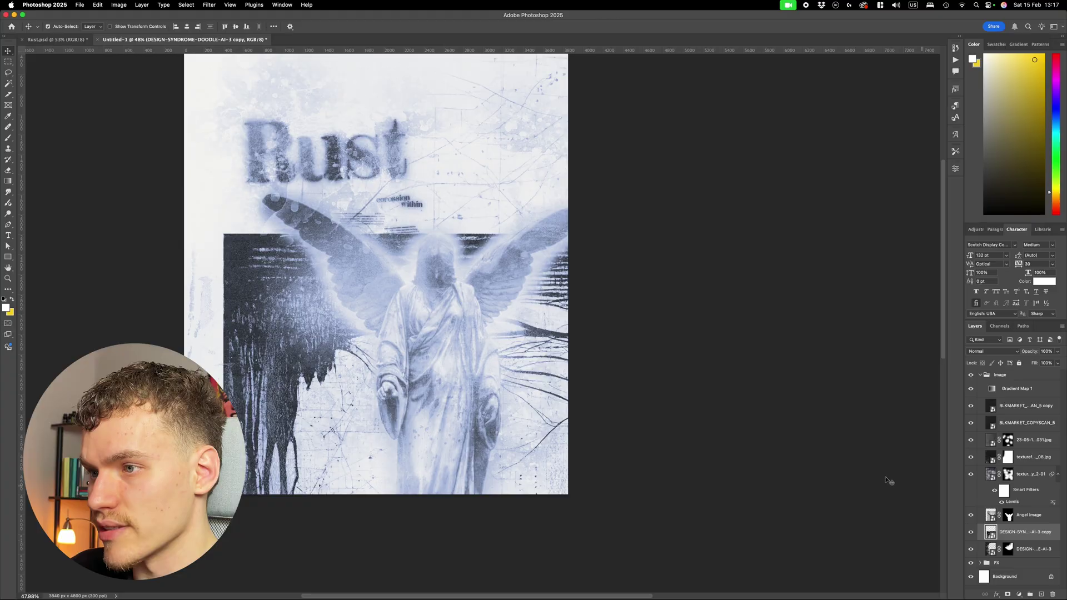
scroll(520, 311, "up", 4)
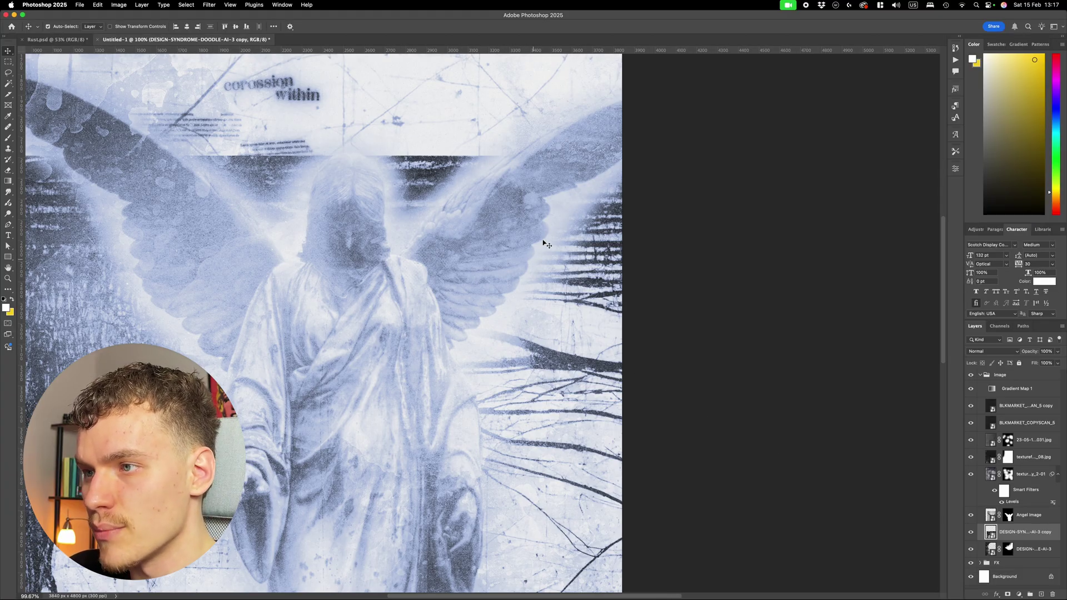
scroll(520, 388, "down", 4)
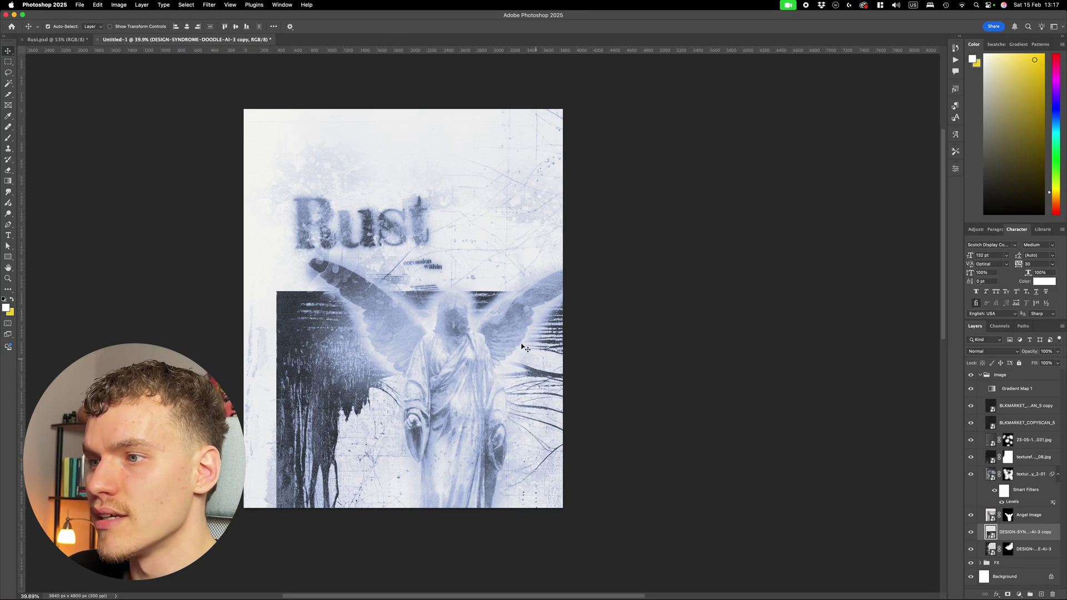
key("super+z")
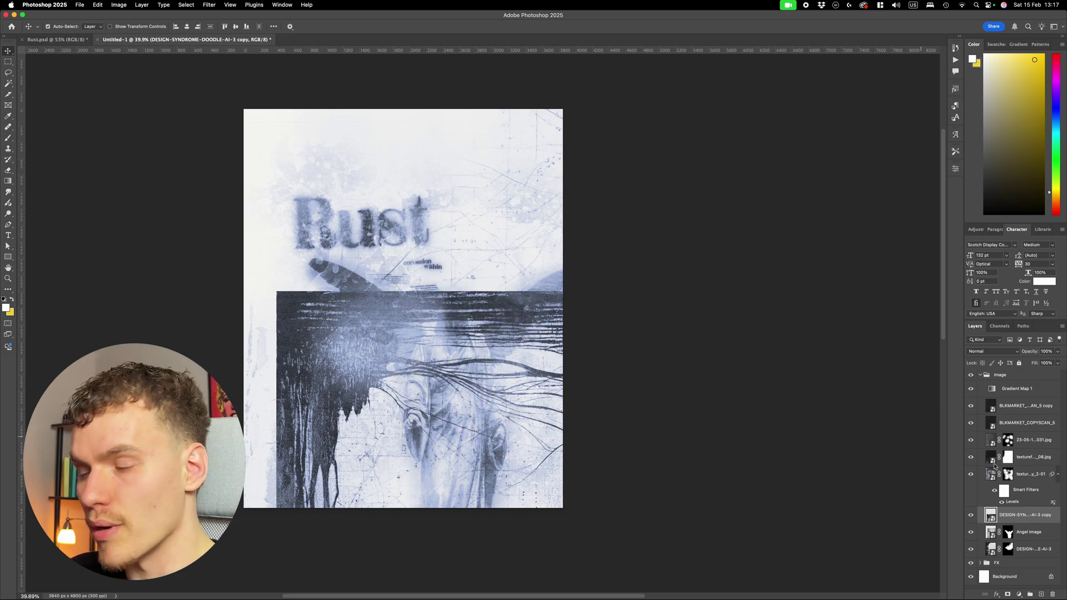
Select the statue on the Angel Image layer, invert the selection and use it as a layer mask on the doodle copy.
left_click(1034, 537)
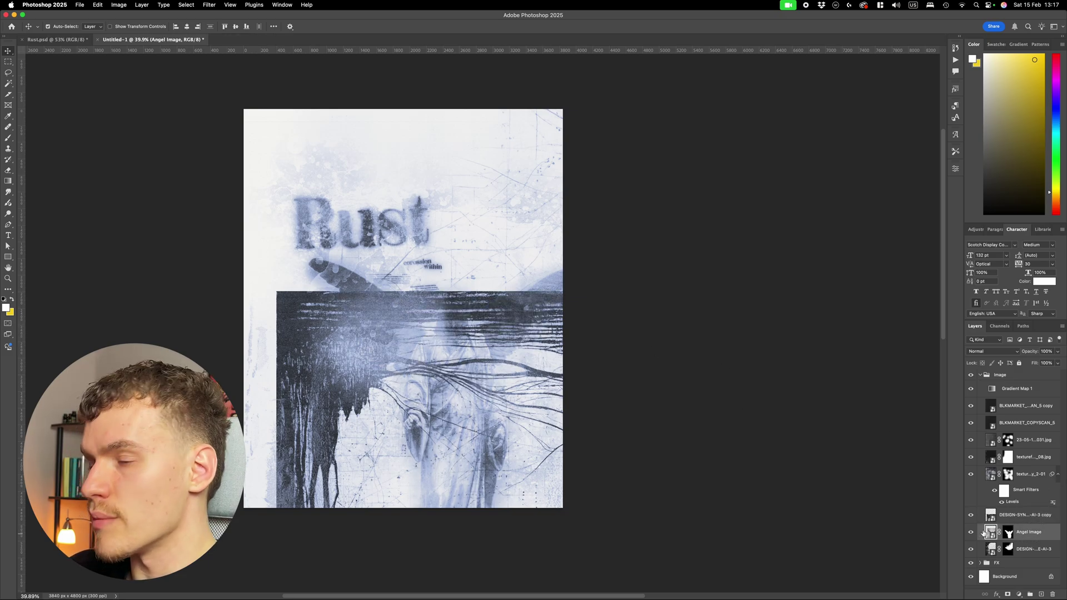
left_click(186, 4)
left_click(200, 97)
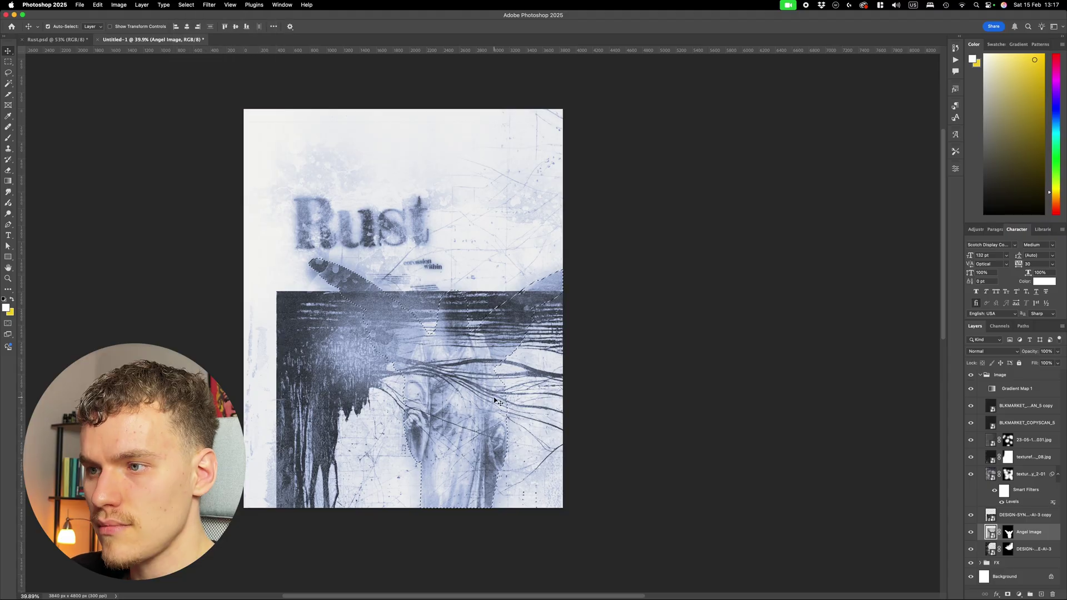
scroll(512, 364, "up", 3)
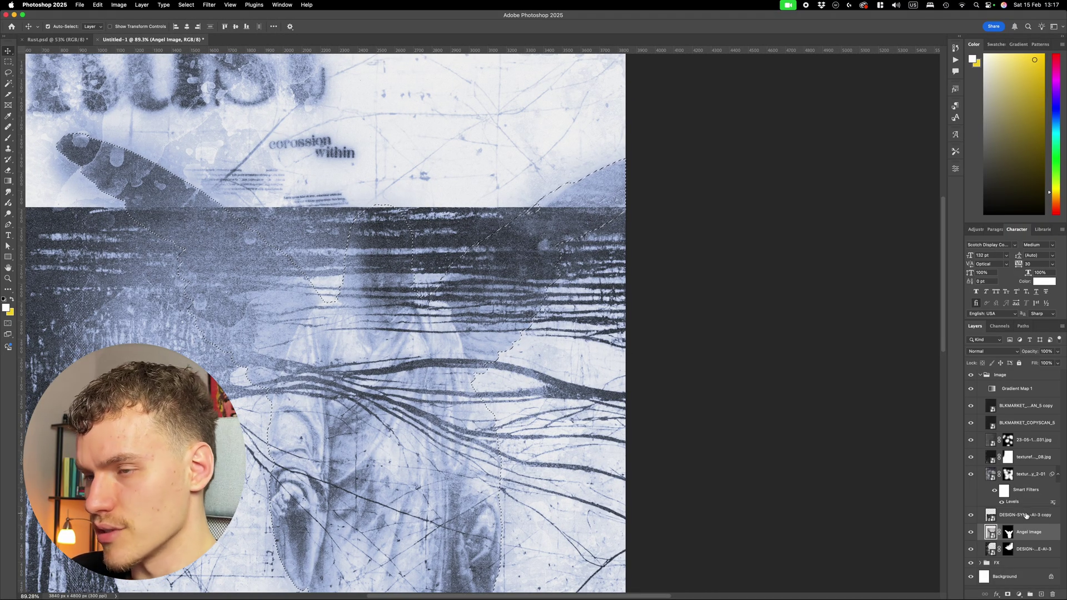
left_click(1027, 515)
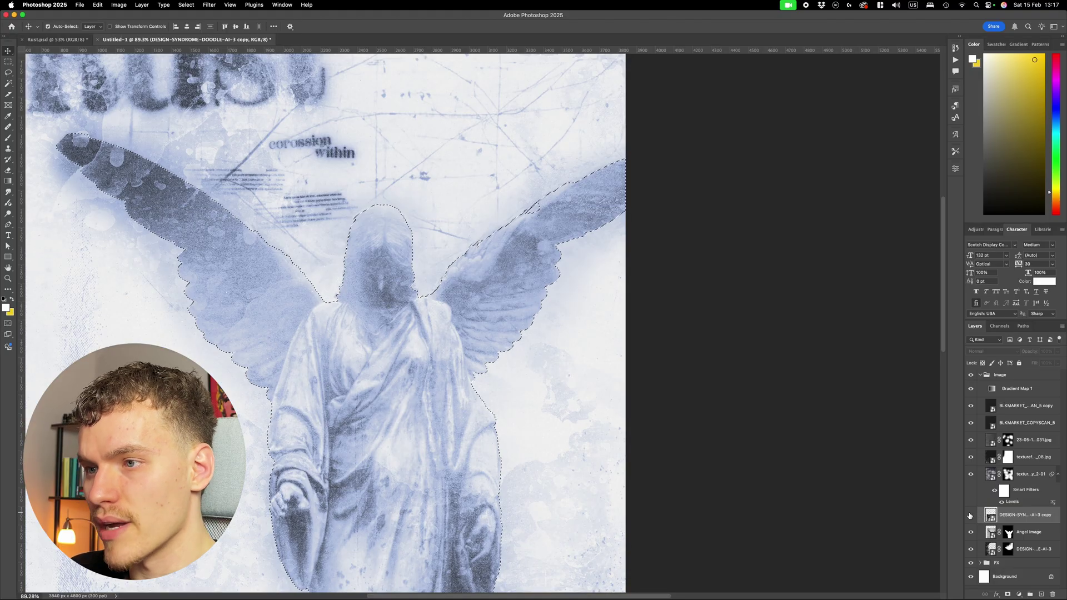
scroll(542, 281, "down", 3)
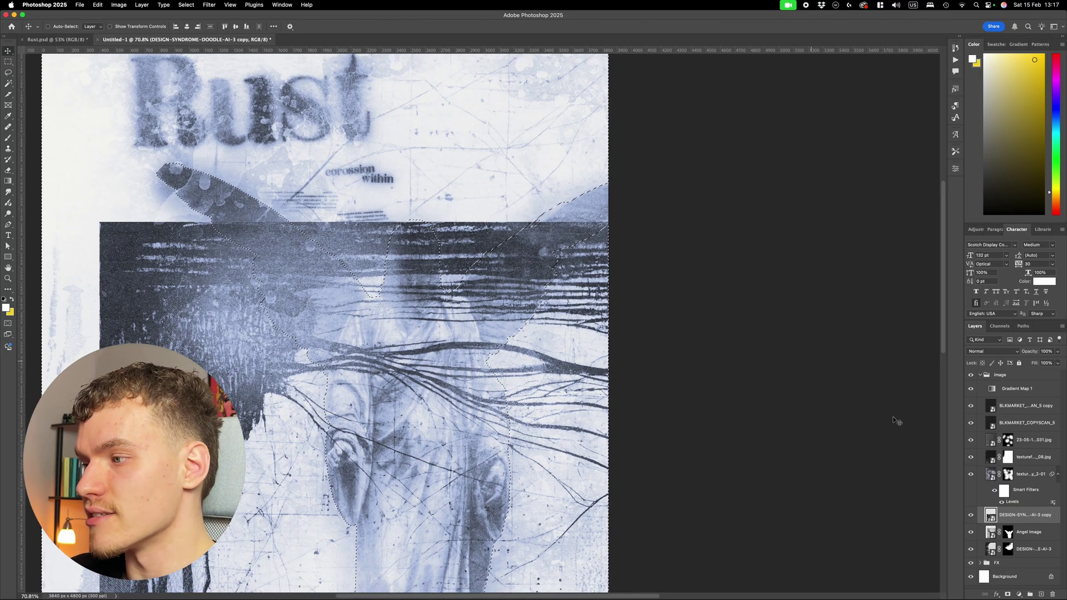
left_click(1009, 593)
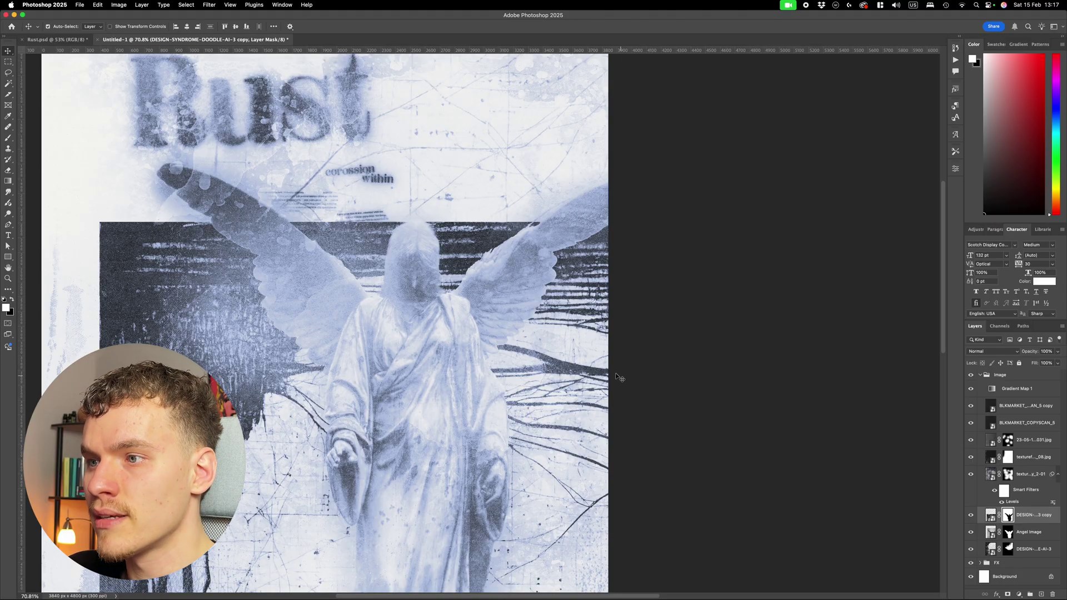
Paint black on the doodle copy's mask to hide its dark mass left of the angel, leaving the branches on the right.
scroll(619, 378, "down", 4)
scroll(516, 257, "up", 4)
scroll(516, 270, "up", 4)
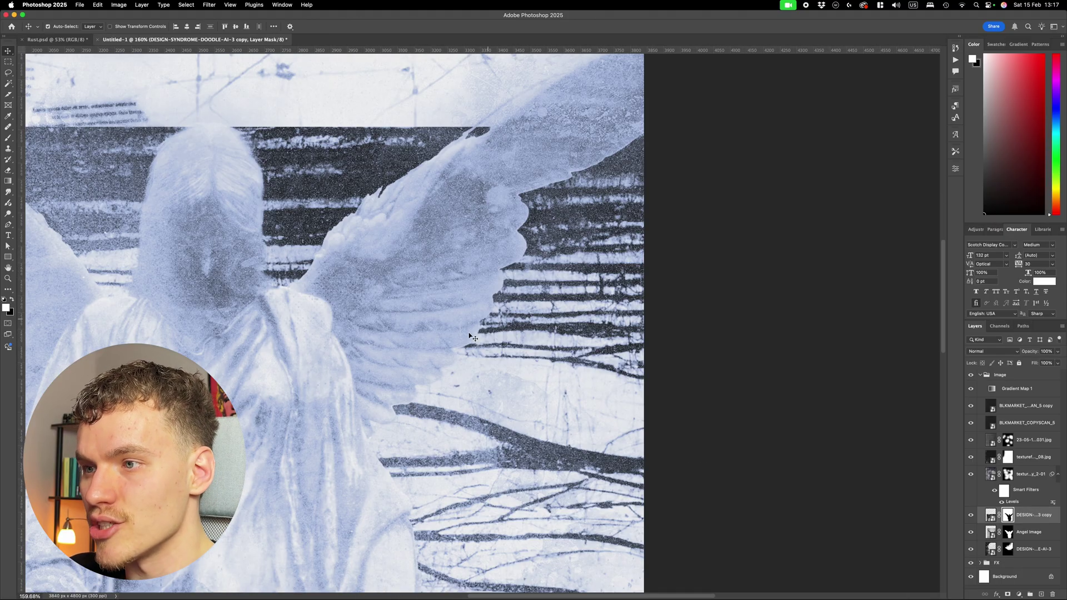
scroll(519, 260, "down", 2)
scroll(530, 328, "down", 2)
key("b")
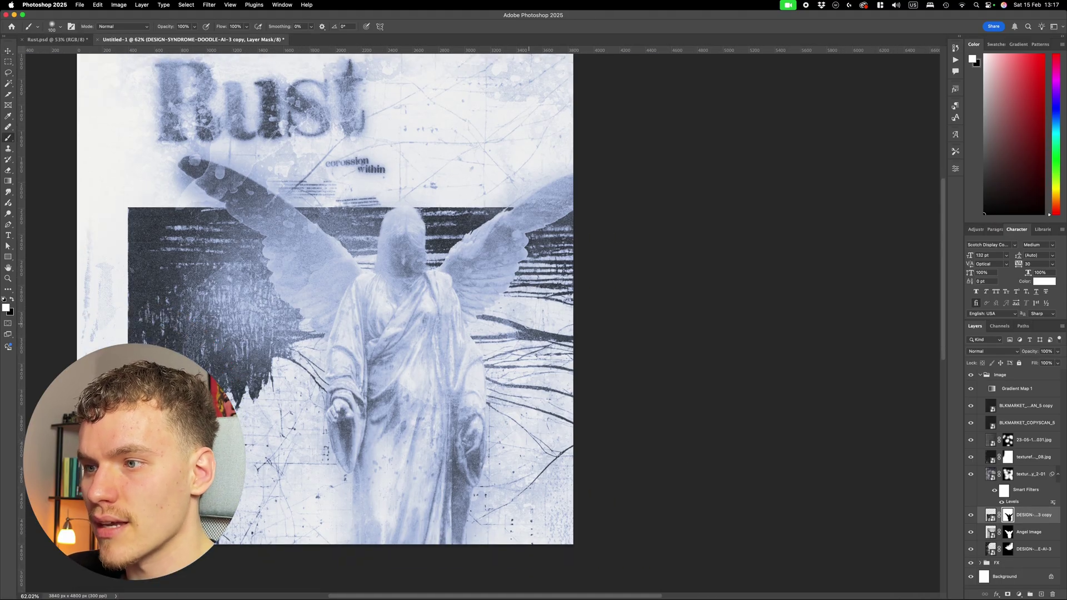
scroll(228, 368, "down", 2)
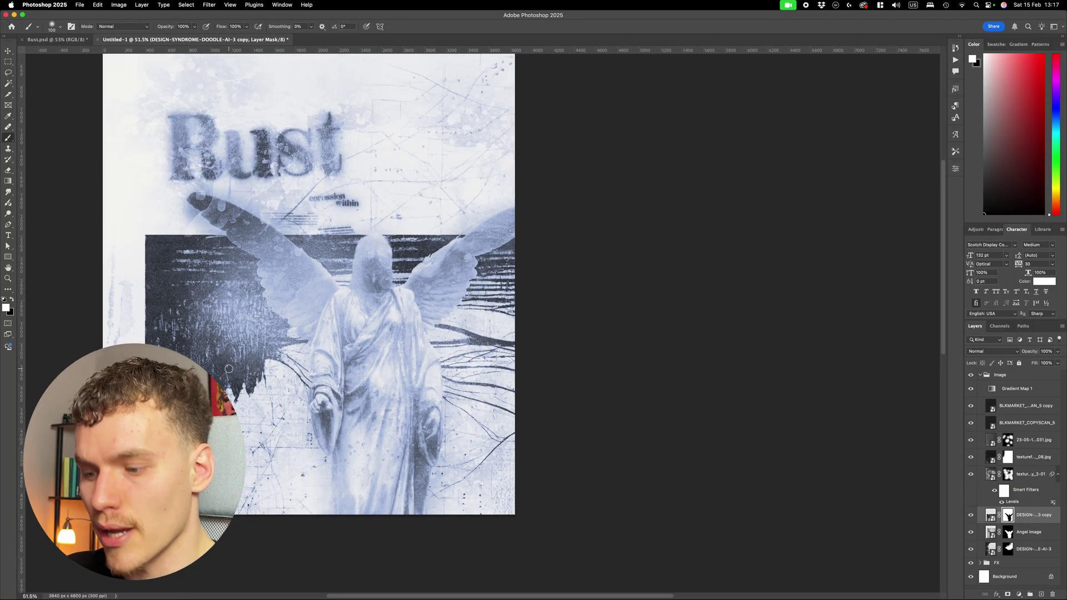
key("x")
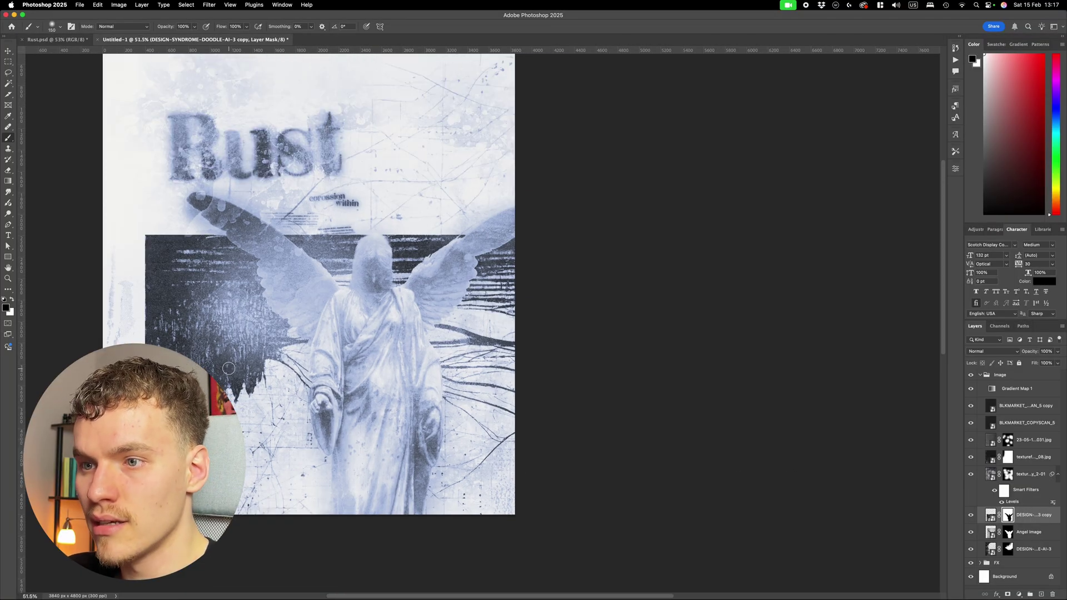
left_click_drag(258, 479, 246, 285)
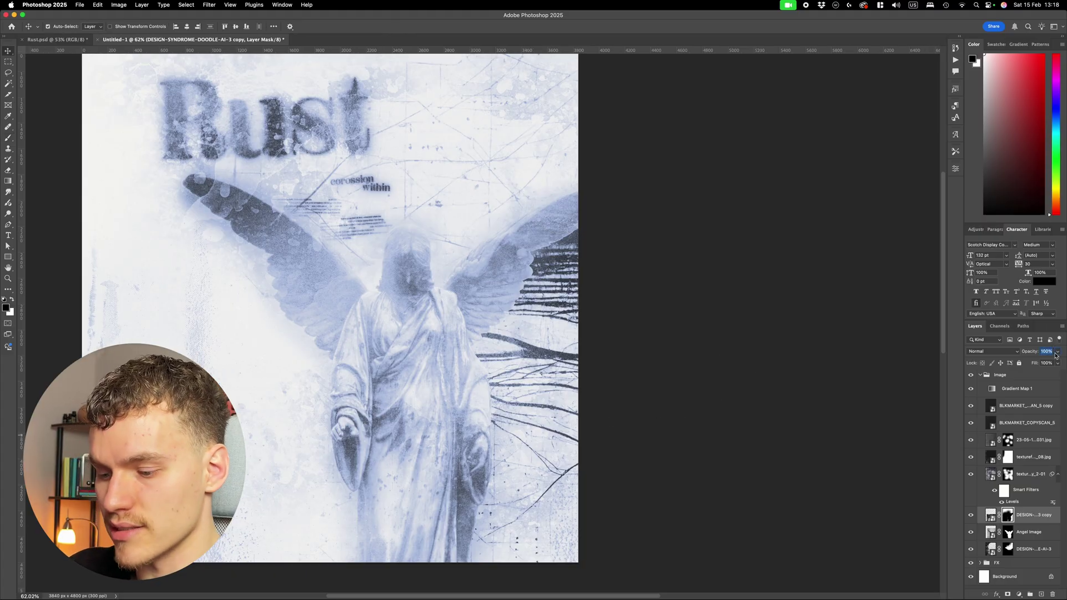
Set the doodle copy layer's opacity to 70%.
type("60")
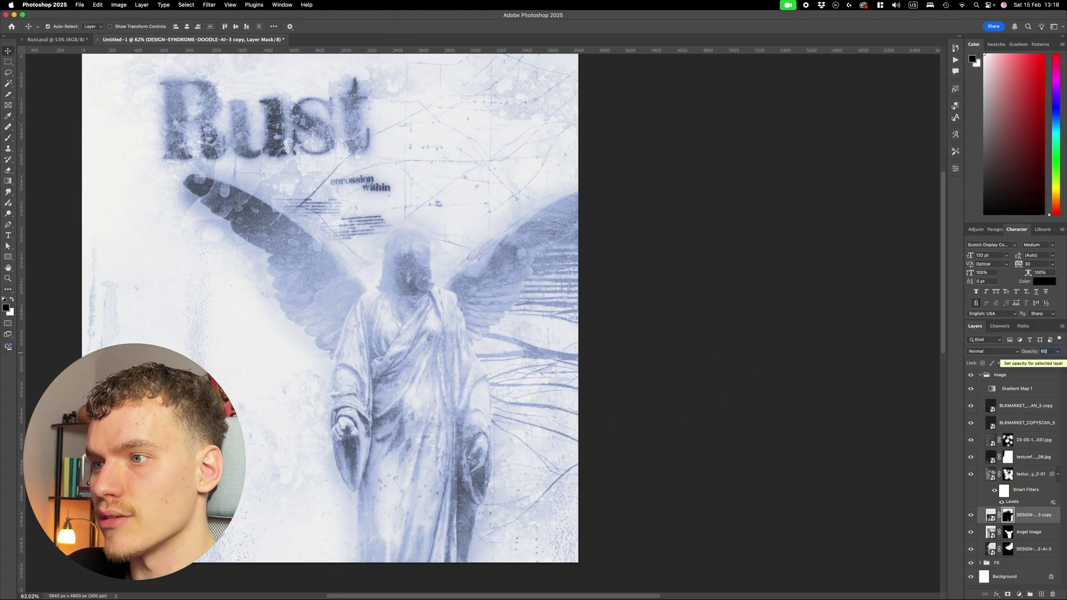
key("BackSpace")
type("70")
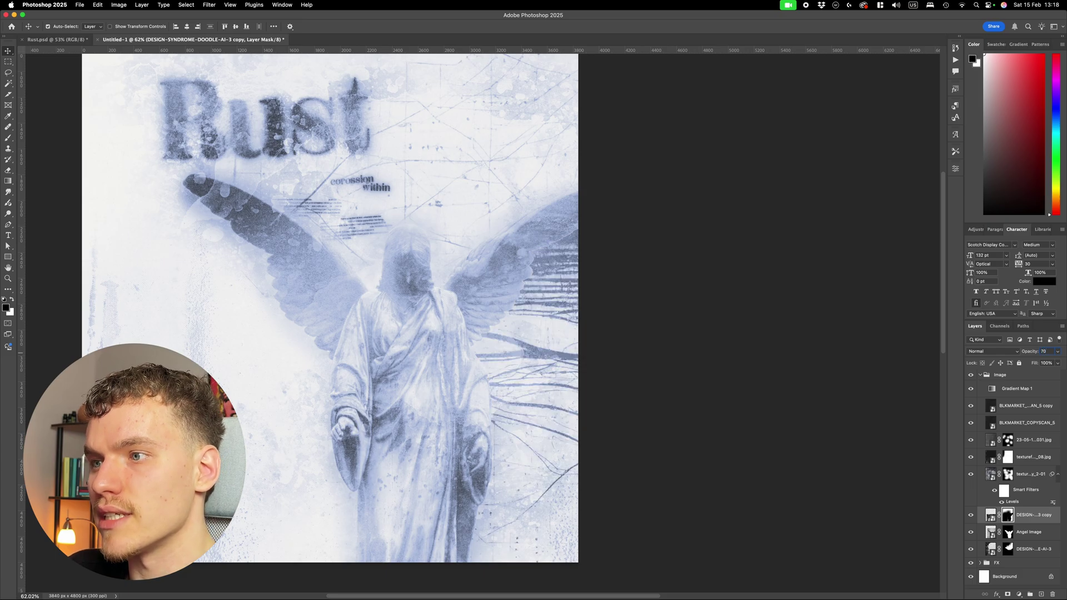
key("Return")
key("b")
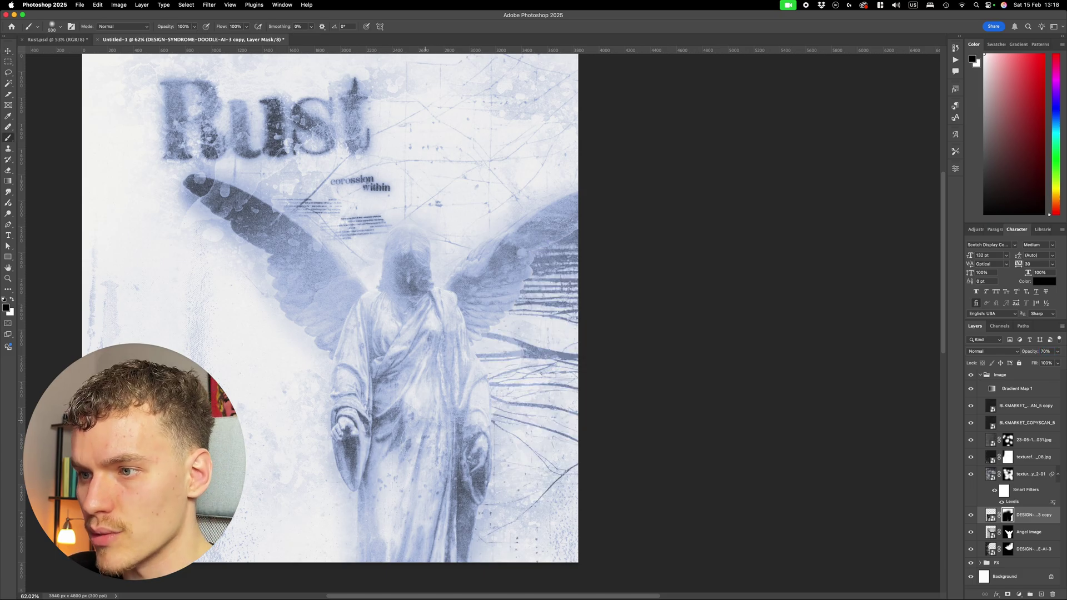
scroll(467, 430, "up", 5)
key("x")
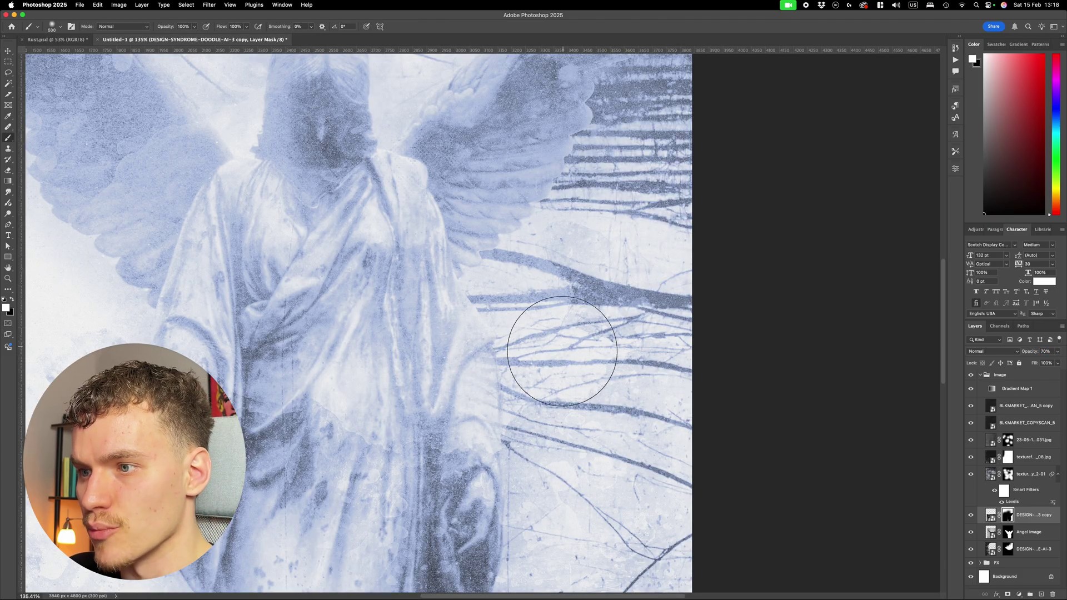
key("x")
scroll(465, 400, "up", 5)
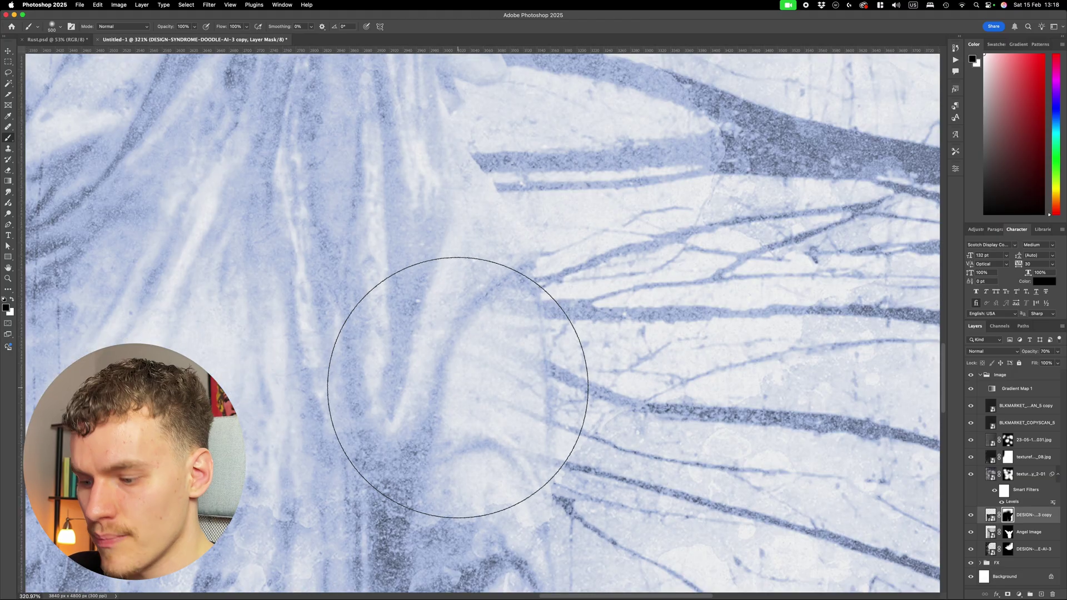
key("bracketleft")
key("bracketleft")
key("bracketleft")
key("bracketleft")
key("bracketleft")
key("bracketleft")
key("bracketleft")
key("bracketleft")
key("bracketleft")
key("bracketleft")
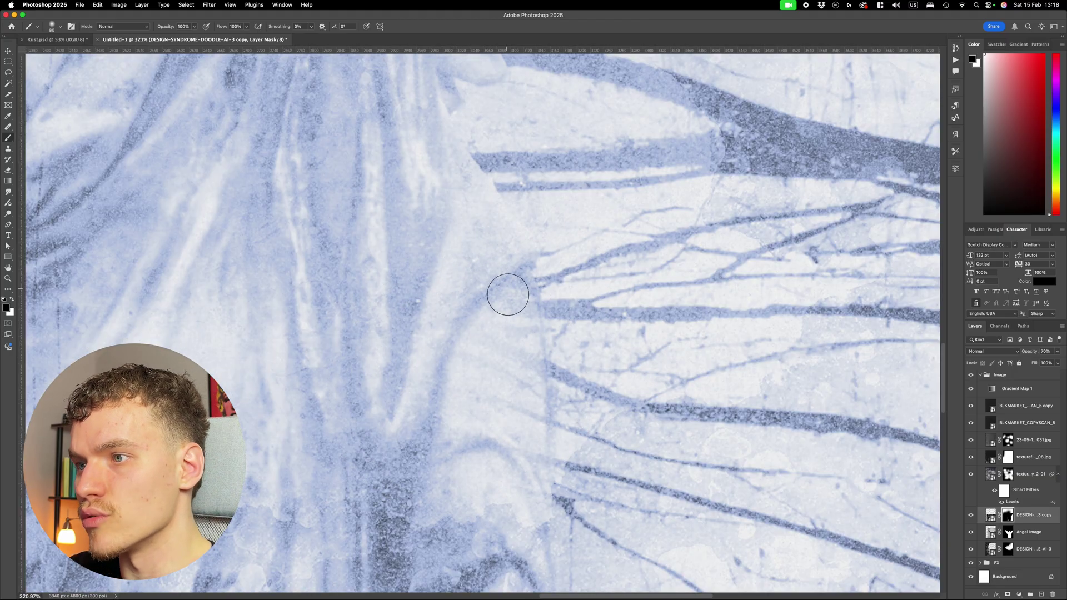
scroll(472, 267, "down", 8)
key("v")
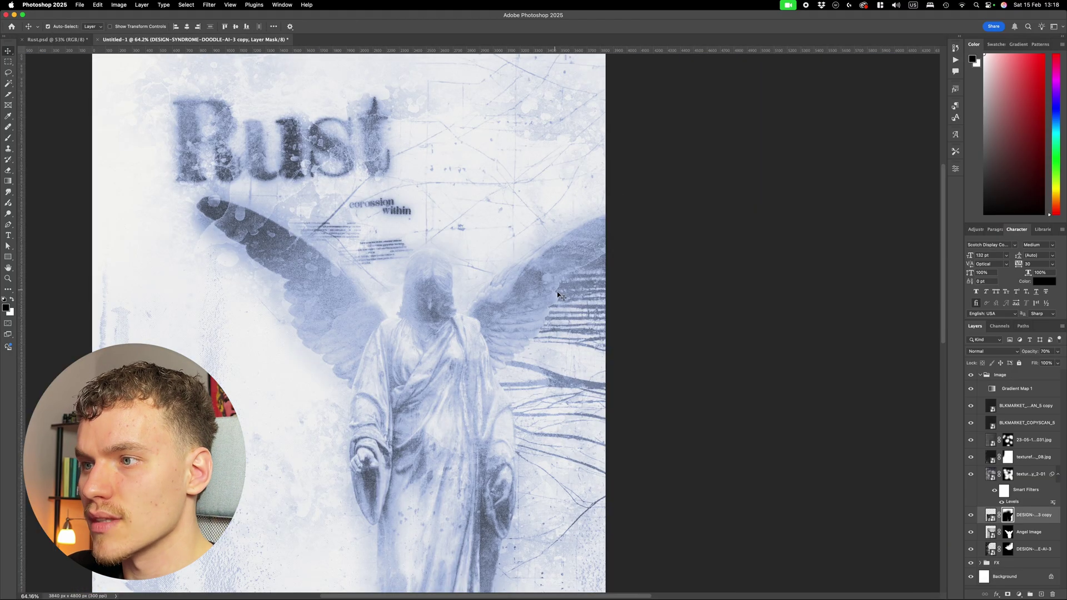
Deselect the doodle copy layer and examine the overall composition of the Rust angel poster.
left_click(689, 301)
scroll(689, 305, "down", 5)
scroll(626, 309, "up", 4)
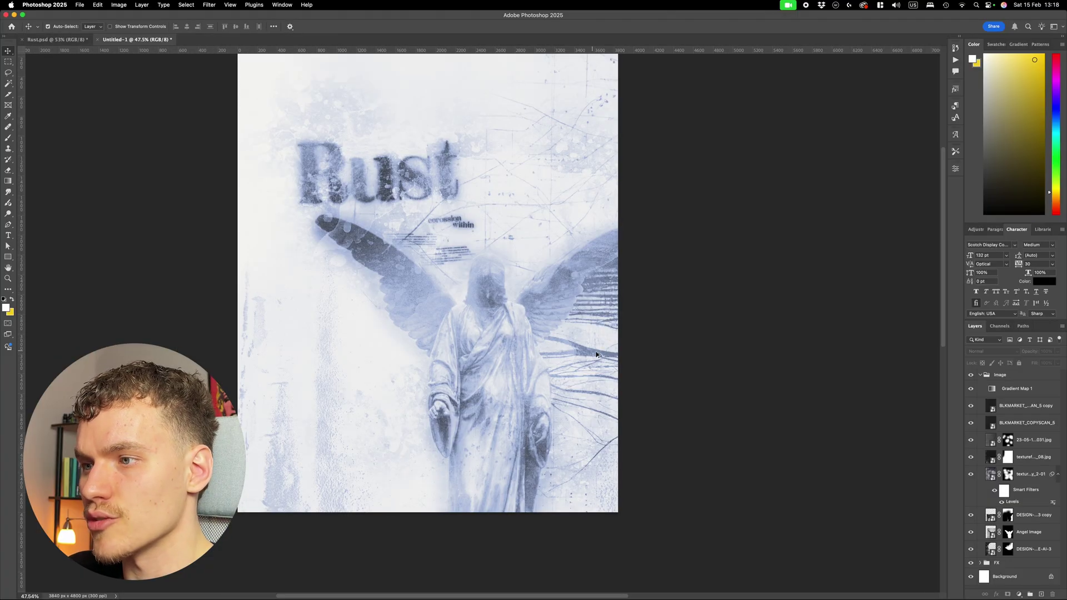
scroll(576, 350, "up", 2)
scroll(667, 306, "down", 3)
right_click(773, 317)
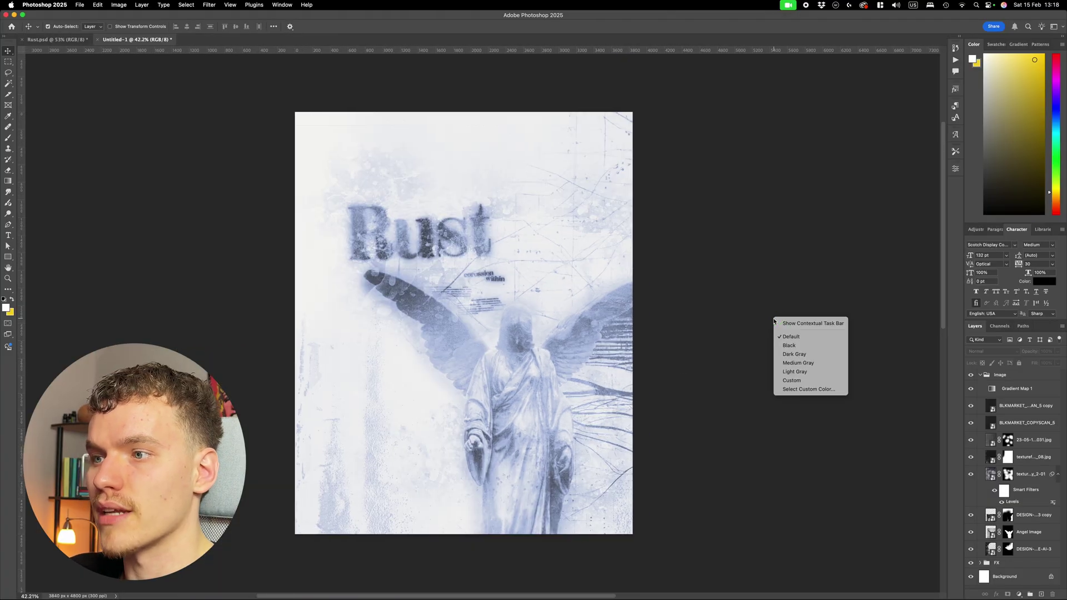
left_click(736, 288)
scroll(747, 299, "down", 1)
scroll(575, 280, "up", 2)
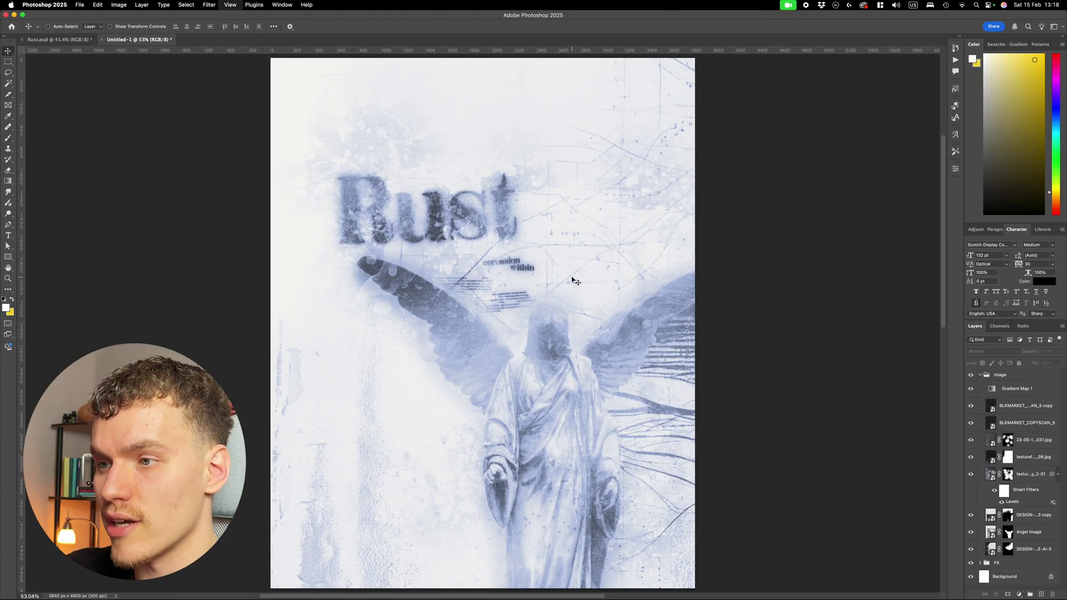
Examine the reference poster in Rust.psd and compare it with the working poster in Untitled-1.
left_click(61, 40)
scroll(606, 298, "down", 2)
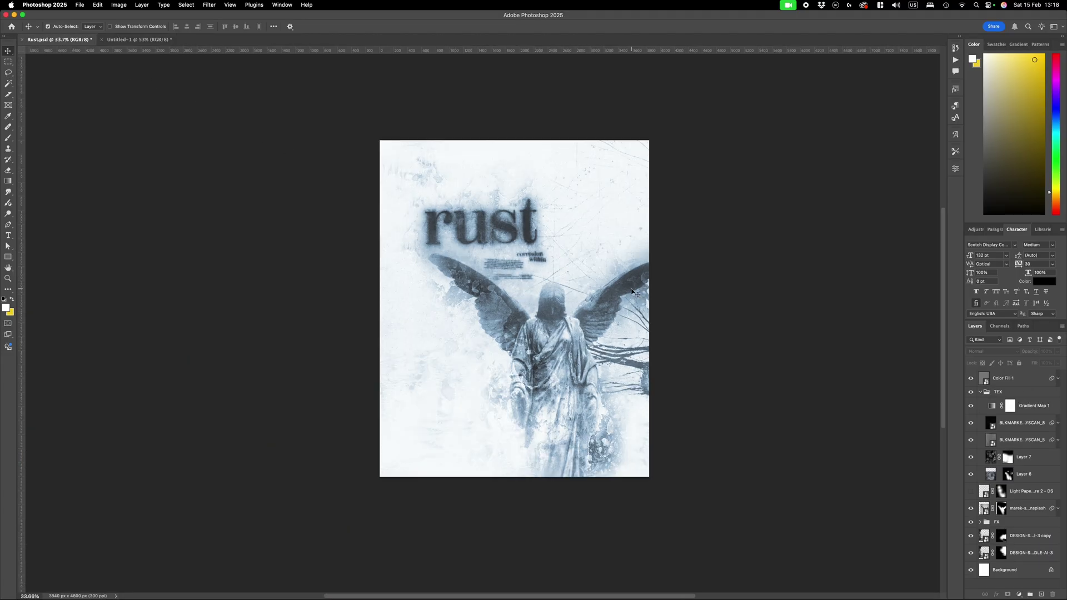
scroll(534, 279, "right", 1)
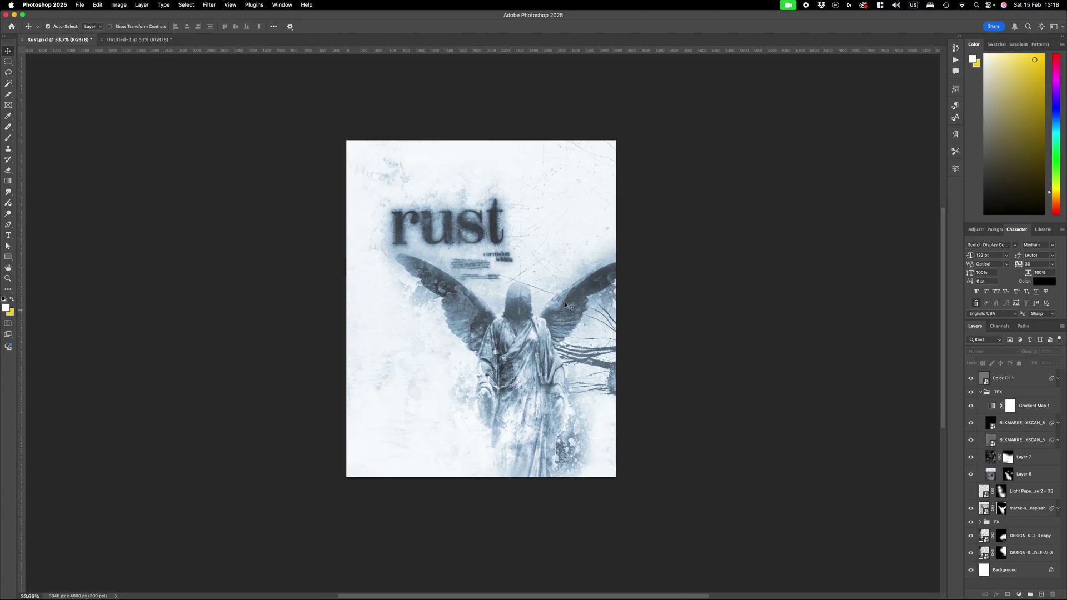
scroll(566, 305, "up", 5)
scroll(801, 266, "down", 1)
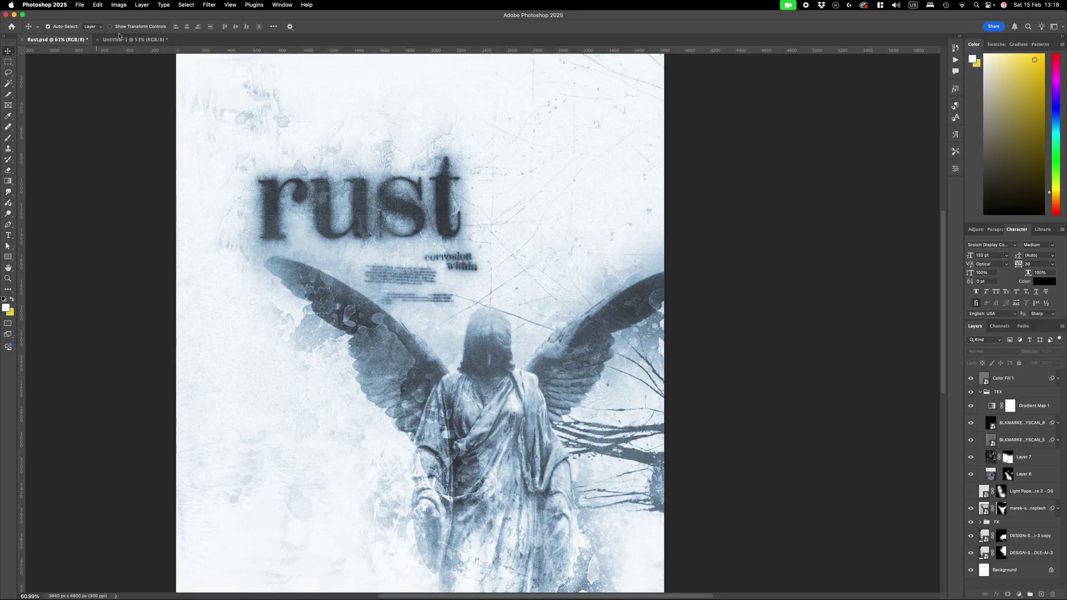
left_click(122, 40)
scroll(739, 290, "down", 1)
scroll(583, 305, "up", 2)
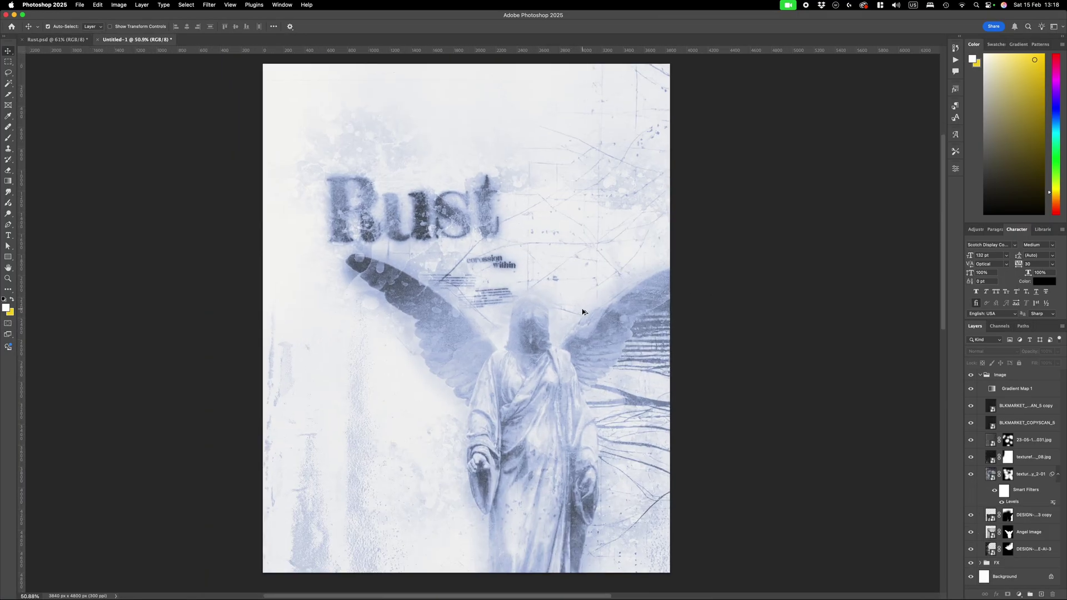